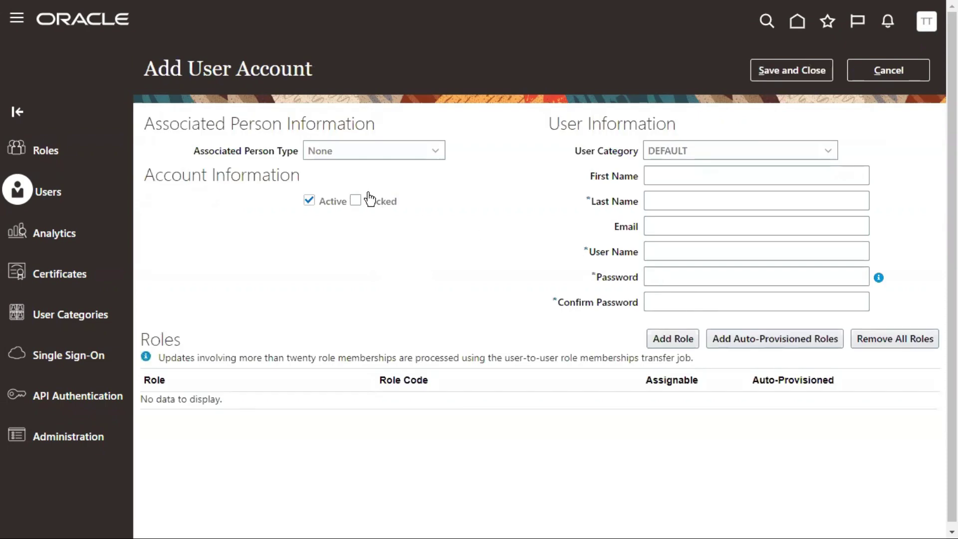
Choose DEFAULT from the User Category list on the Add User Account form
{"action": "left_click_drag", "start_coordinate": [188, 70], "coordinate": [315, 72]}
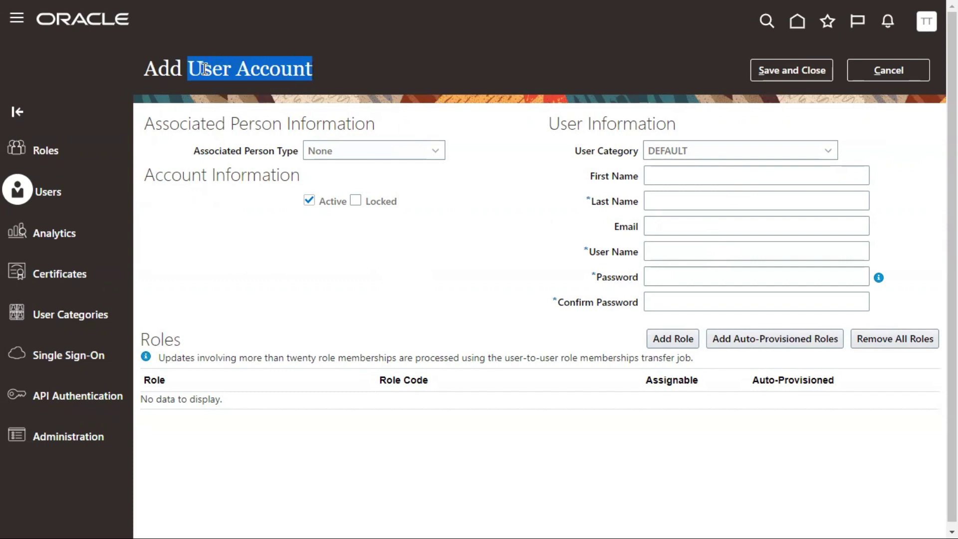
{"action": "left_click", "coordinate": [241, 69]}
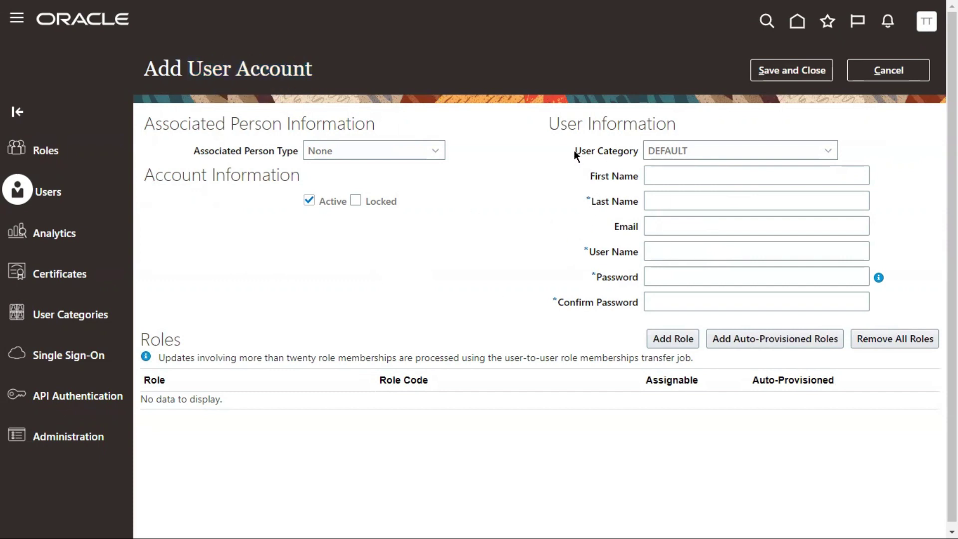
{"action": "left_click_drag", "start_coordinate": [574, 150], "coordinate": [636, 152]}
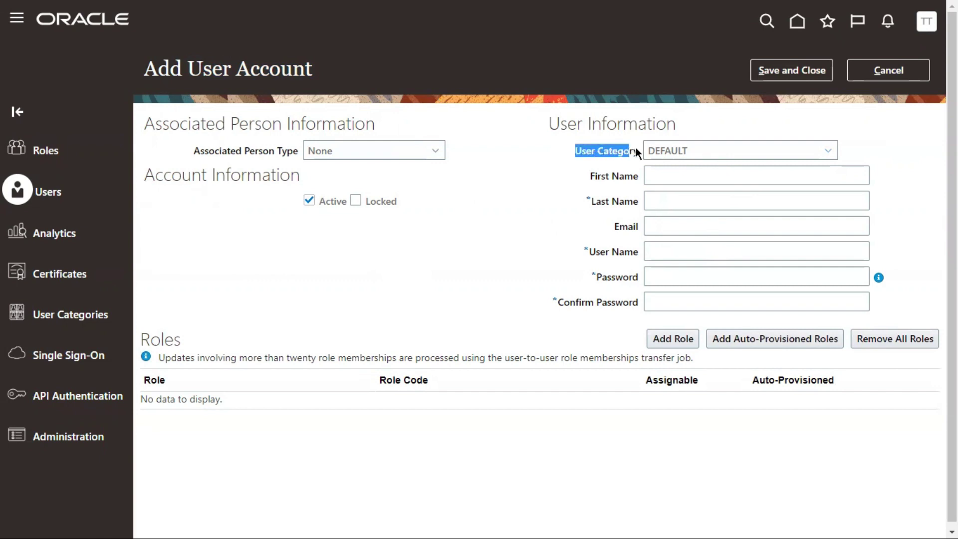
{"action": "left_click", "coordinate": [669, 156]}
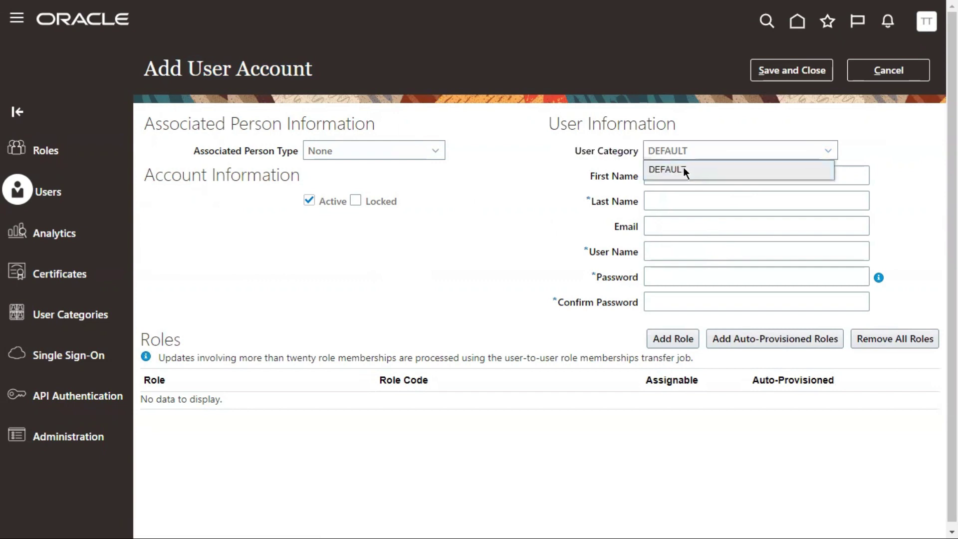
{"action": "left_click", "coordinate": [649, 169]}
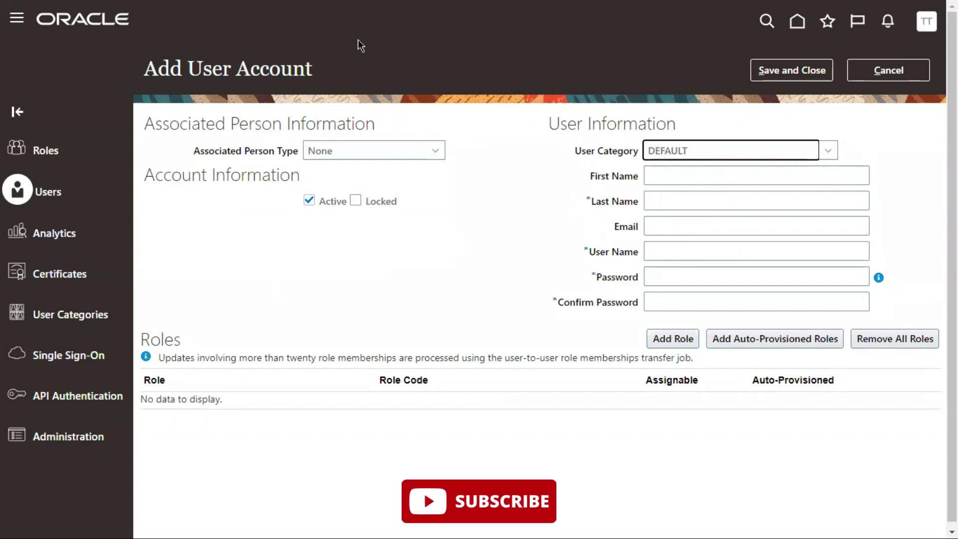
{"action": "left_click", "coordinate": [573, 151]}
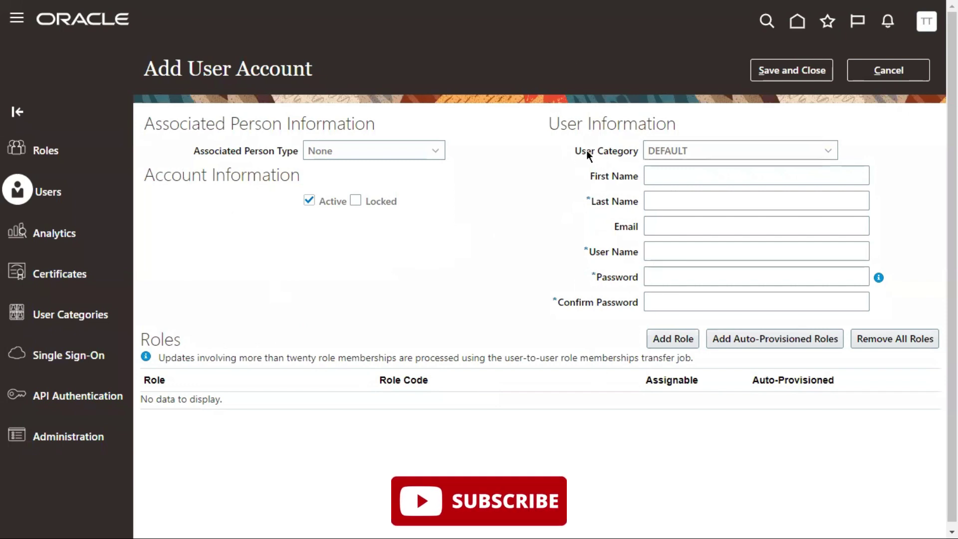
{"action": "triple_click", "coordinate": [585, 151]}
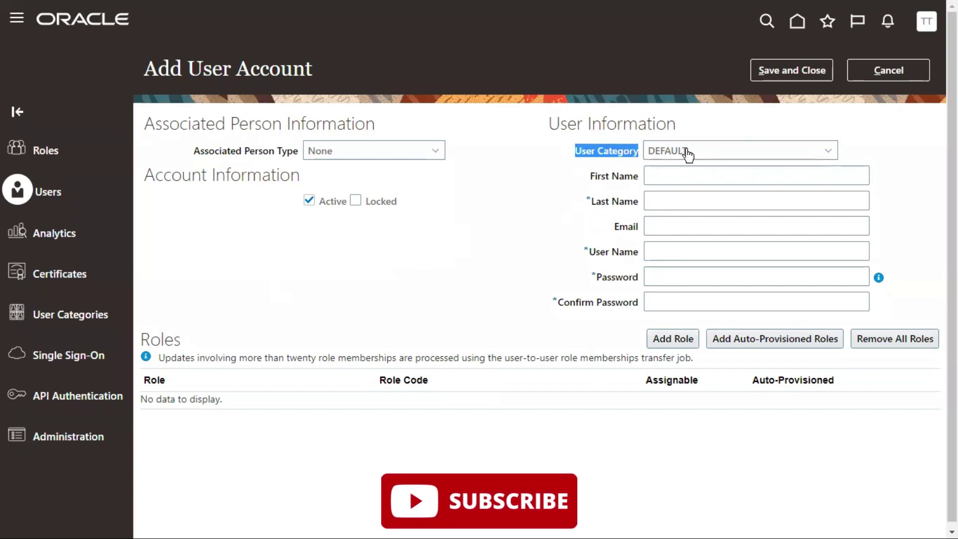
{"action": "left_click_drag", "start_coordinate": [688, 155], "coordinate": [648, 152]}
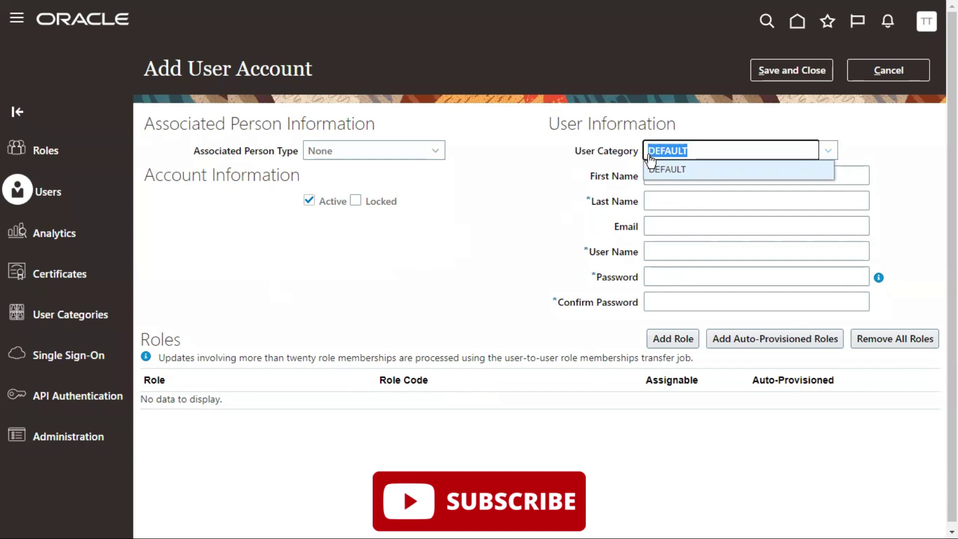
{"action": "left_click_drag", "start_coordinate": [573, 153], "coordinate": [640, 146]}
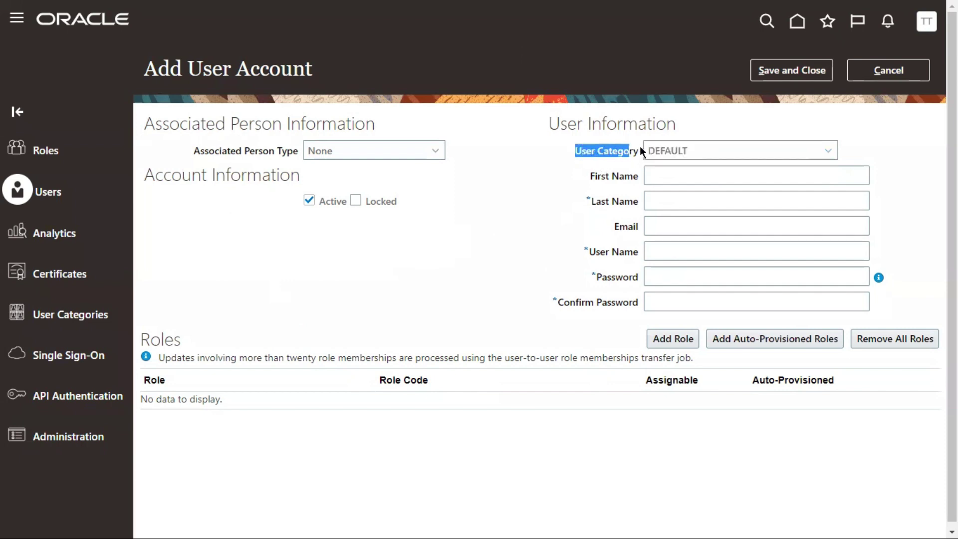
{"action": "left_click", "coordinate": [669, 174]}
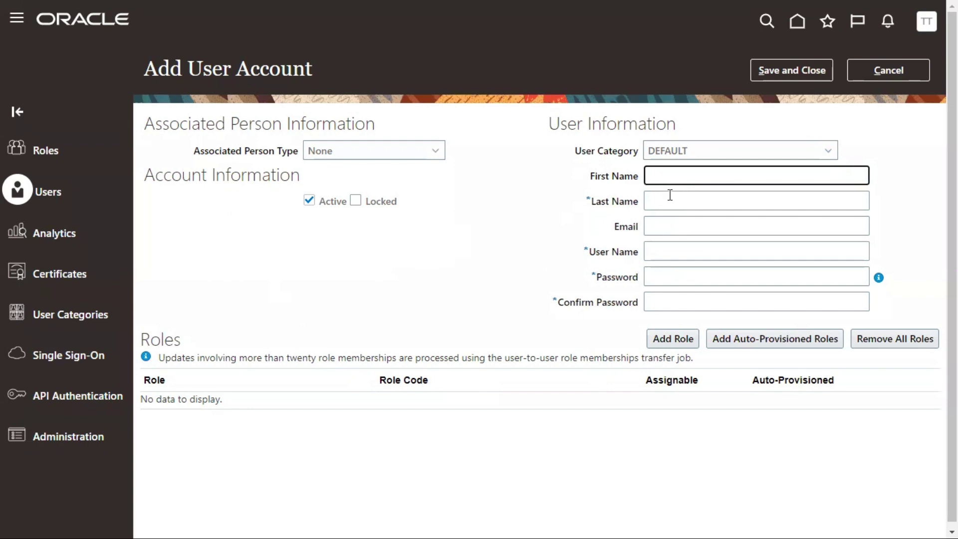
Enter the new user's first and last name, then let the User Name auto-generate
{"action": "left_click", "coordinate": [670, 195]}
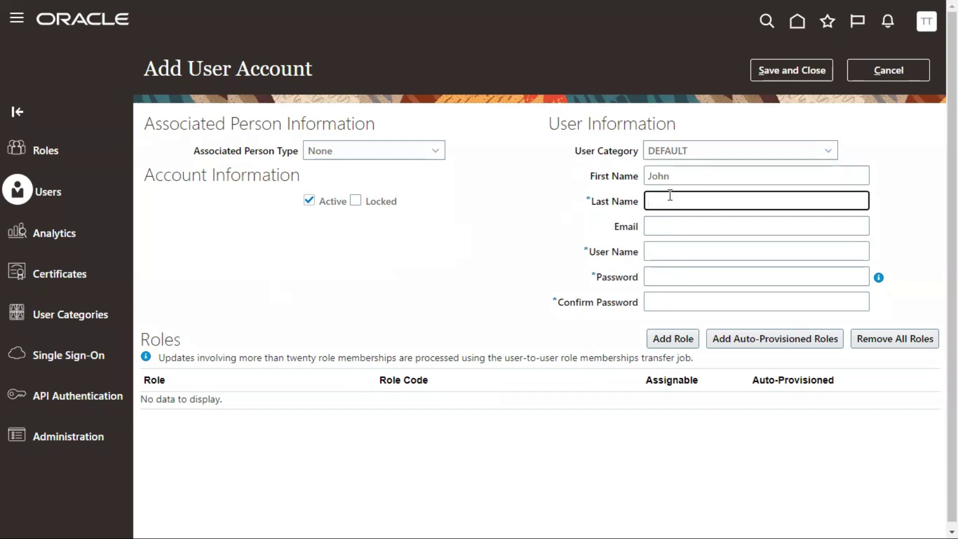
{"action": "left_click", "coordinate": [674, 249]}
Review the generated user name against the first name, User Name and Password fields
{"action": "left_click_drag", "start_coordinate": [706, 254], "coordinate": [647, 252]}
{"action": "left_click_drag", "start_coordinate": [670, 176], "coordinate": [645, 178]}
{"action": "left_click", "coordinate": [553, 242]}
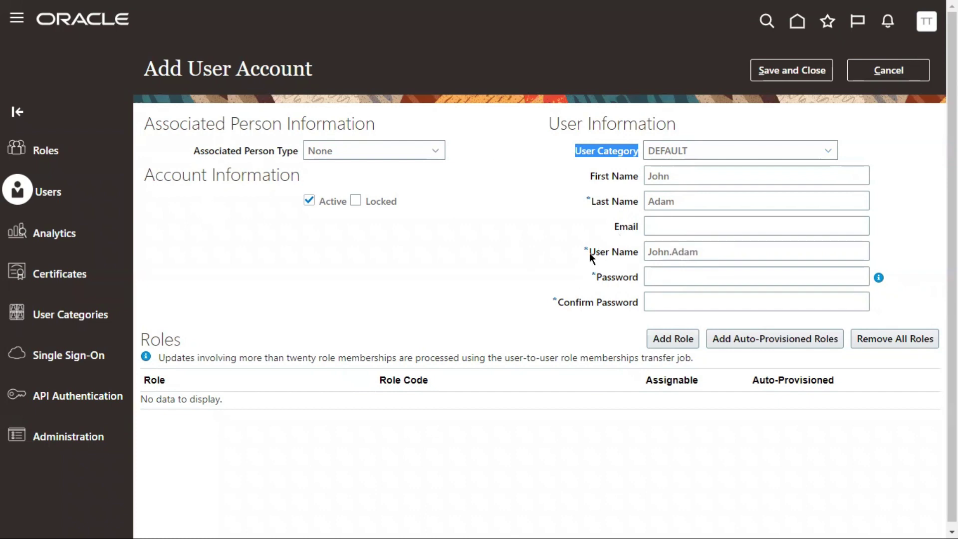
{"action": "left_click_drag", "start_coordinate": [588, 252], "coordinate": [632, 252]}
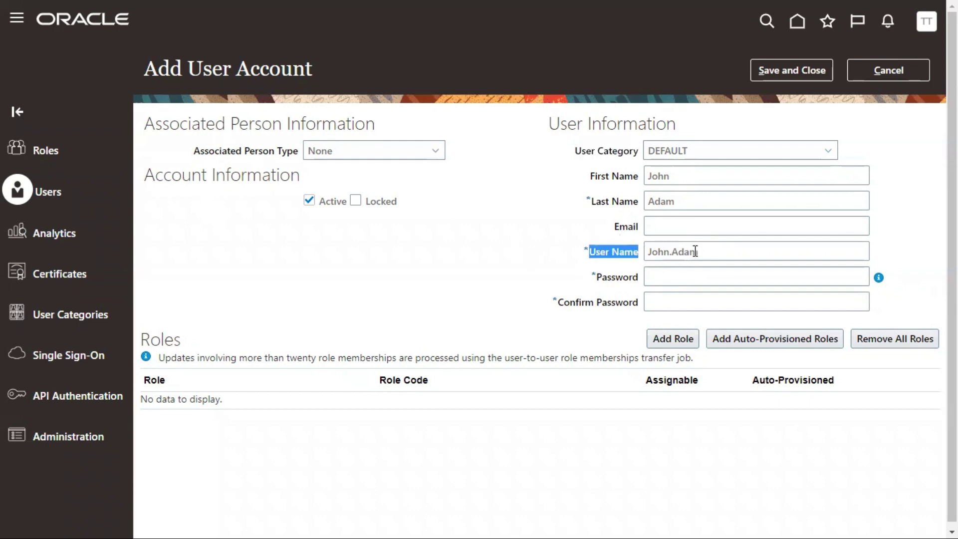
{"action": "left_click_drag", "start_coordinate": [595, 277], "coordinate": [634, 279]}
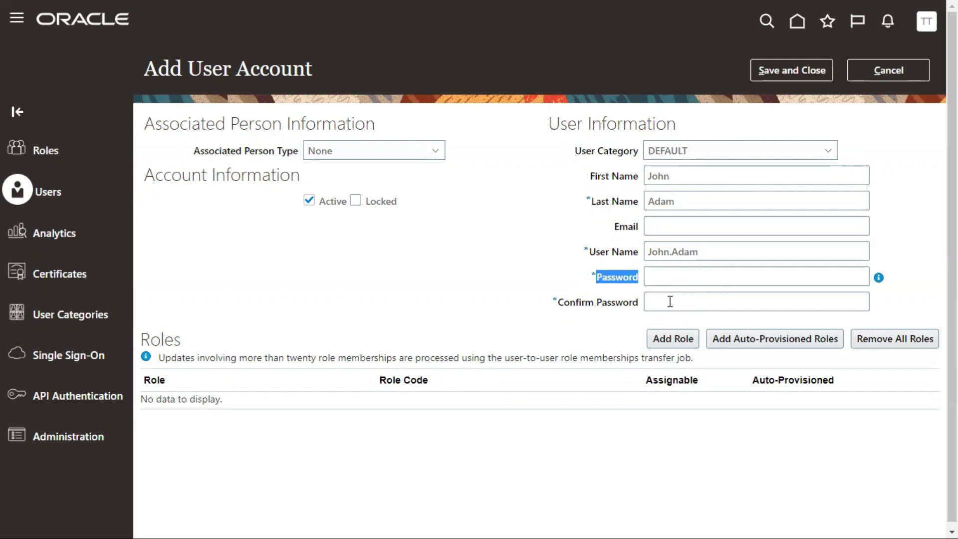
{"action": "left_click", "coordinate": [690, 300]}
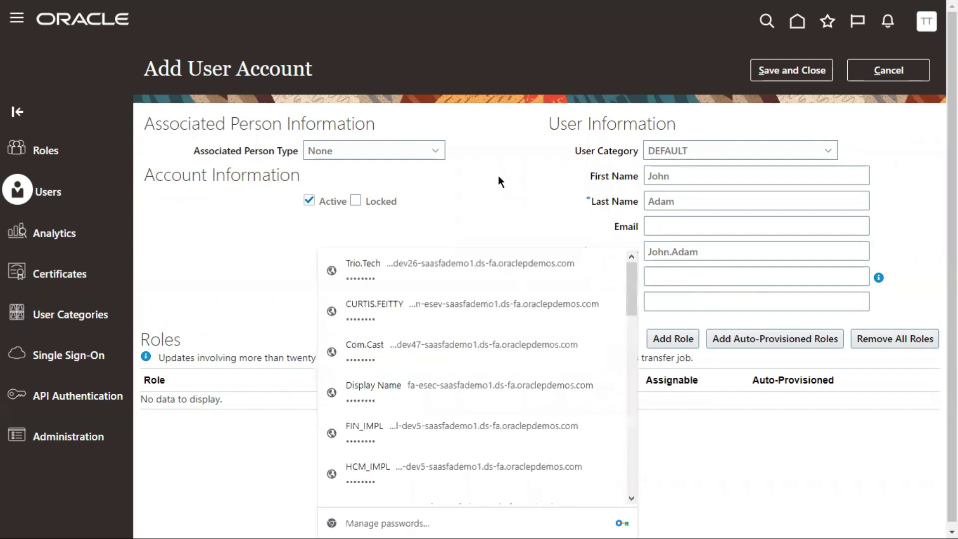
{"action": "left_click", "coordinate": [498, 175]}
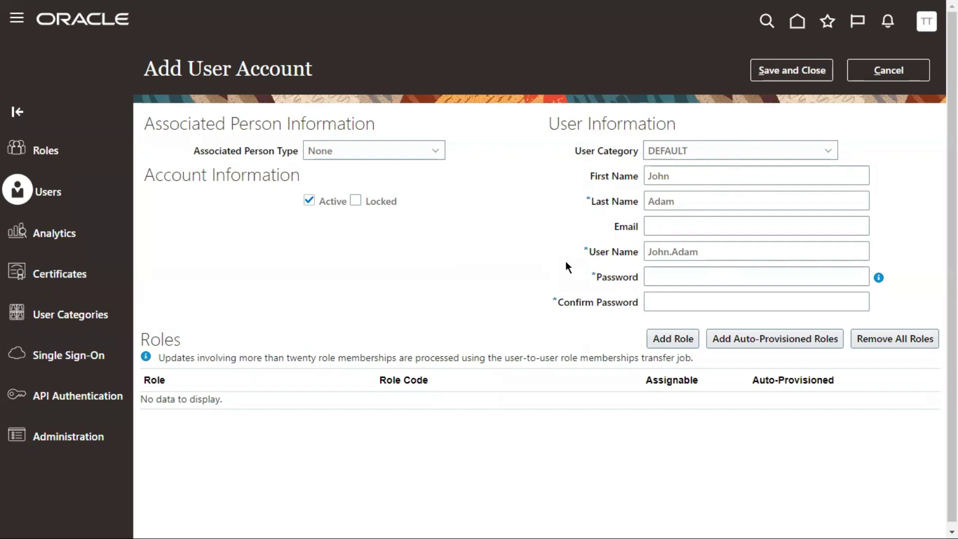
{"action": "left_click", "coordinate": [683, 225]}
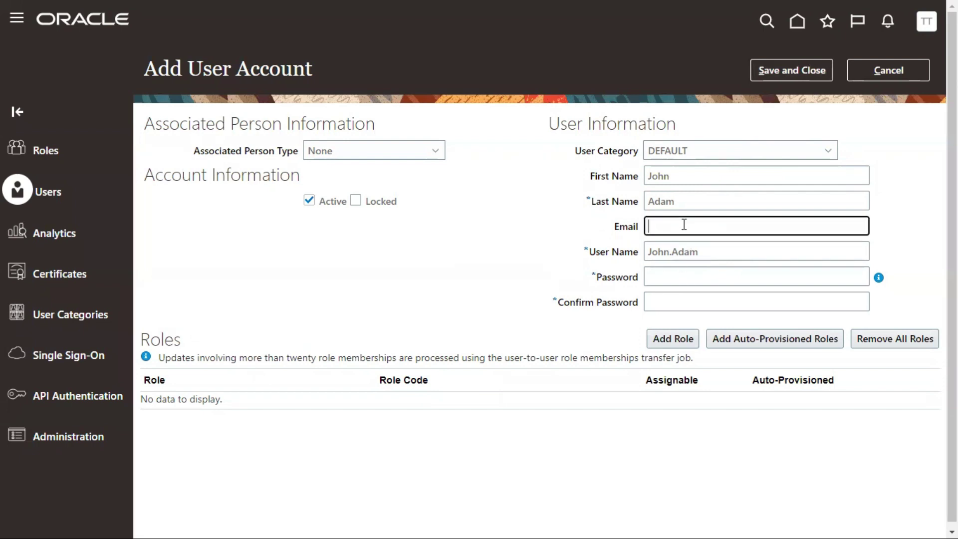
{"action": "left_click", "coordinate": [495, 255]}
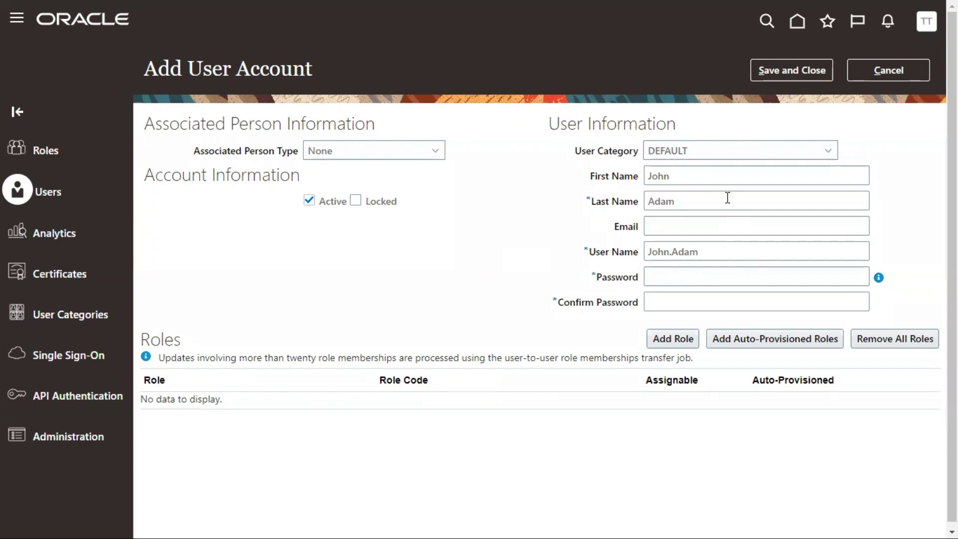
{"action": "left_click", "coordinate": [651, 155]}
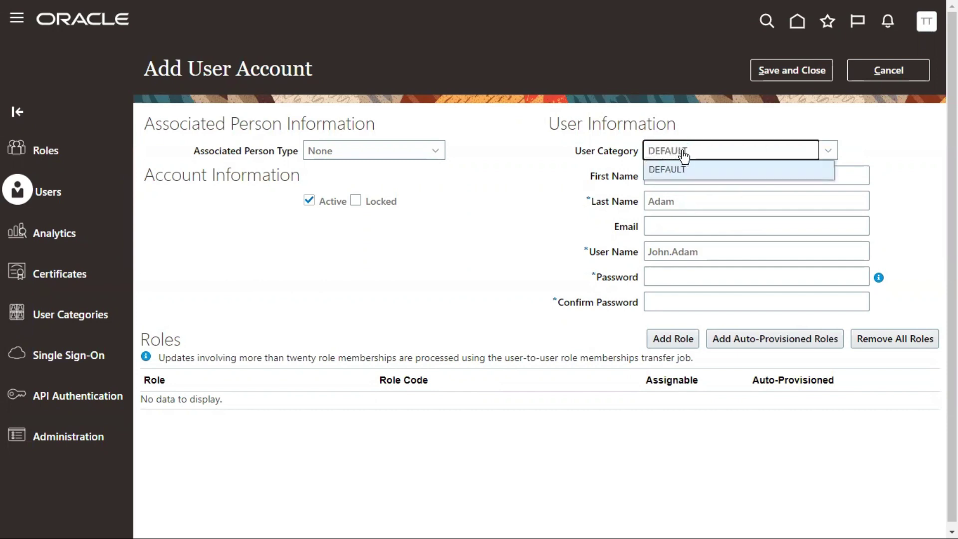
{"action": "double_click", "coordinate": [684, 149]}
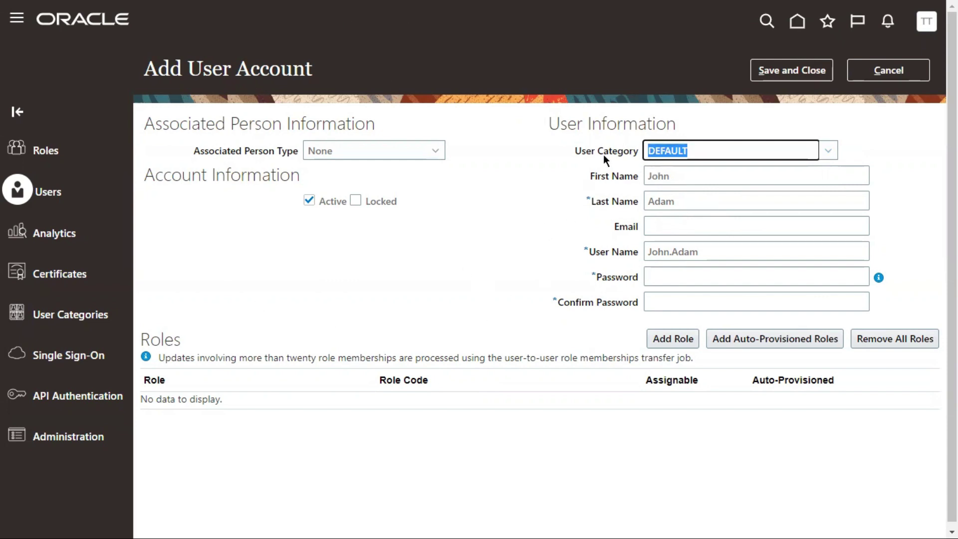
{"action": "left_click_drag", "start_coordinate": [573, 148], "coordinate": [606, 148]}
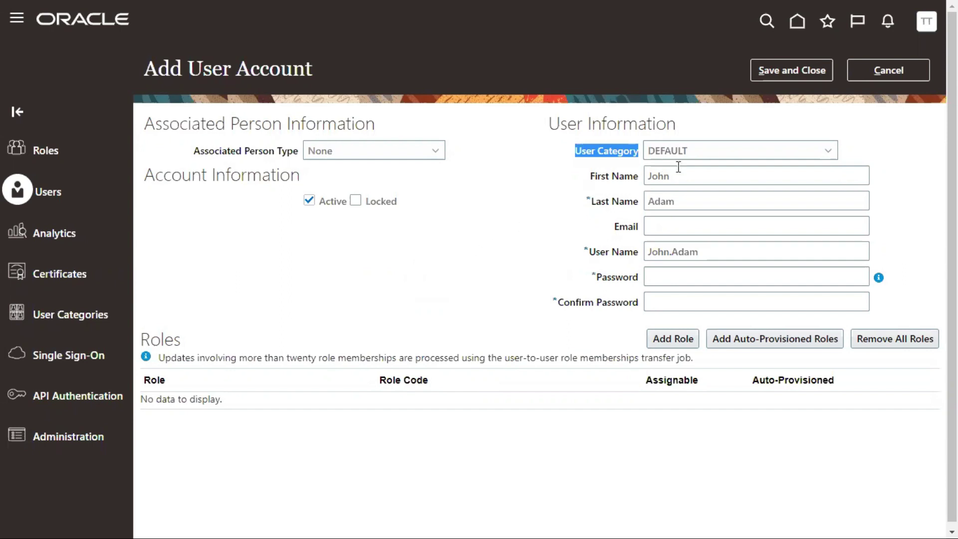
{"action": "left_click", "coordinate": [699, 151]}
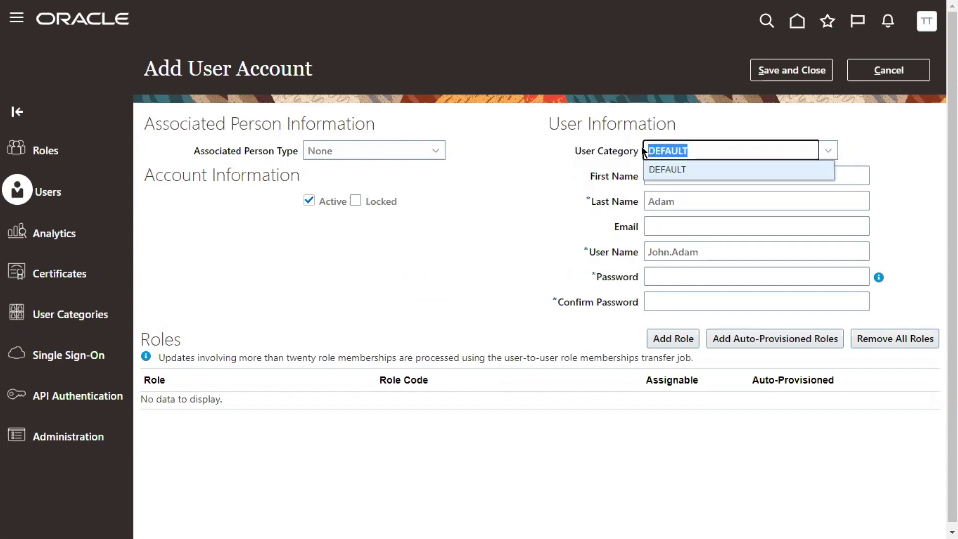
{"action": "left_click", "coordinate": [549, 203]}
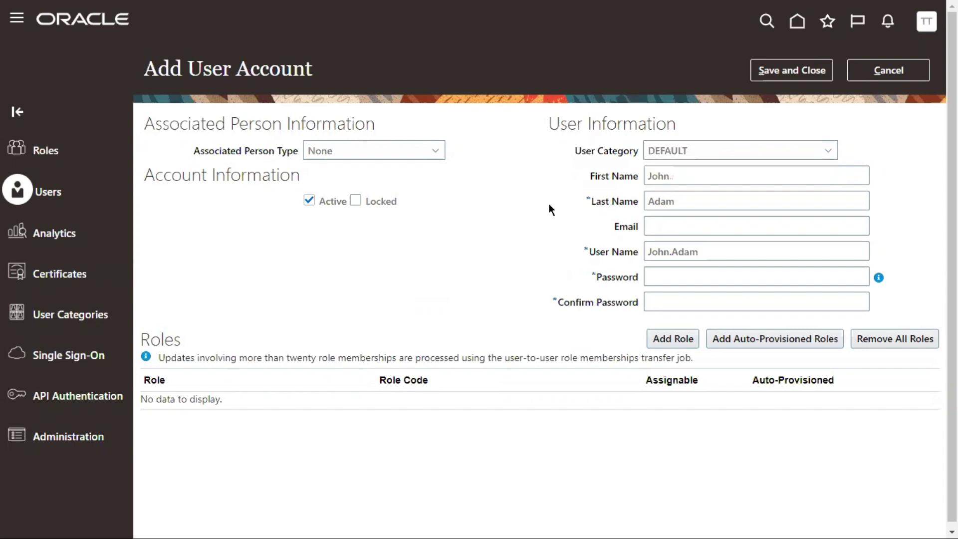
{"action": "left_click_drag", "start_coordinate": [573, 149], "coordinate": [678, 160]}
{"action": "left_click", "coordinate": [690, 158]}
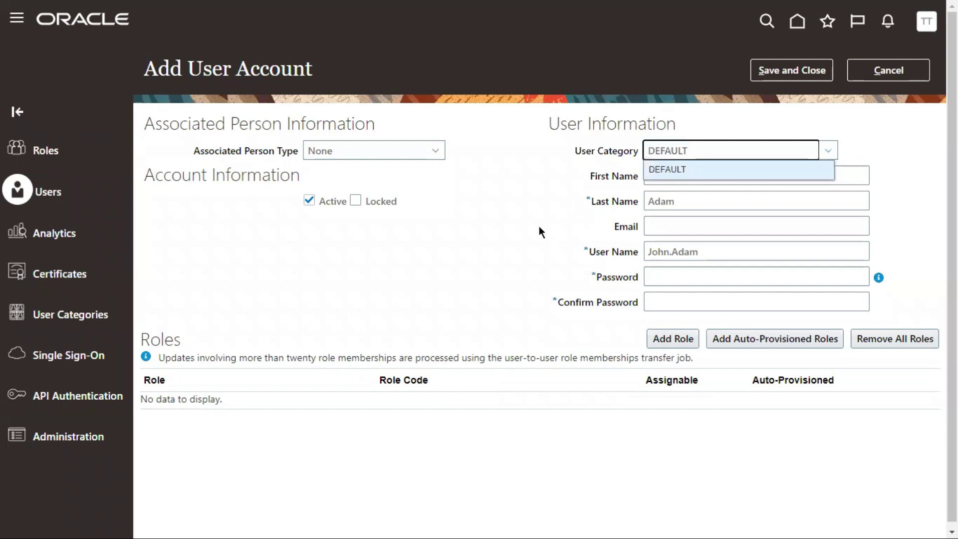
{"action": "left_click", "coordinate": [539, 228]}
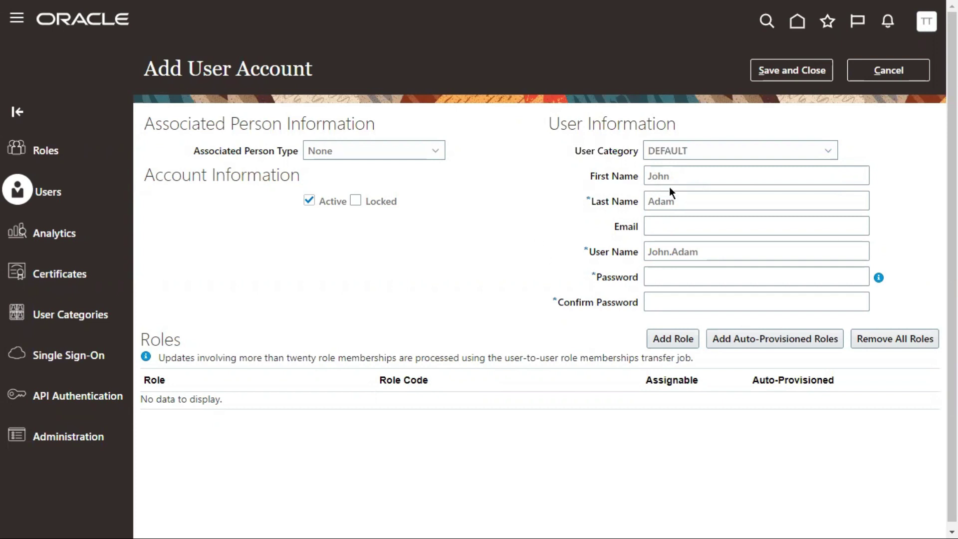
Reselect DEFAULT as user category, check the generated user name, and cancel without saving
{"action": "left_click", "coordinate": [674, 161]}
{"action": "left_click_drag", "start_coordinate": [687, 173], "coordinate": [663, 173]}
{"action": "left_click", "coordinate": [647, 171]}
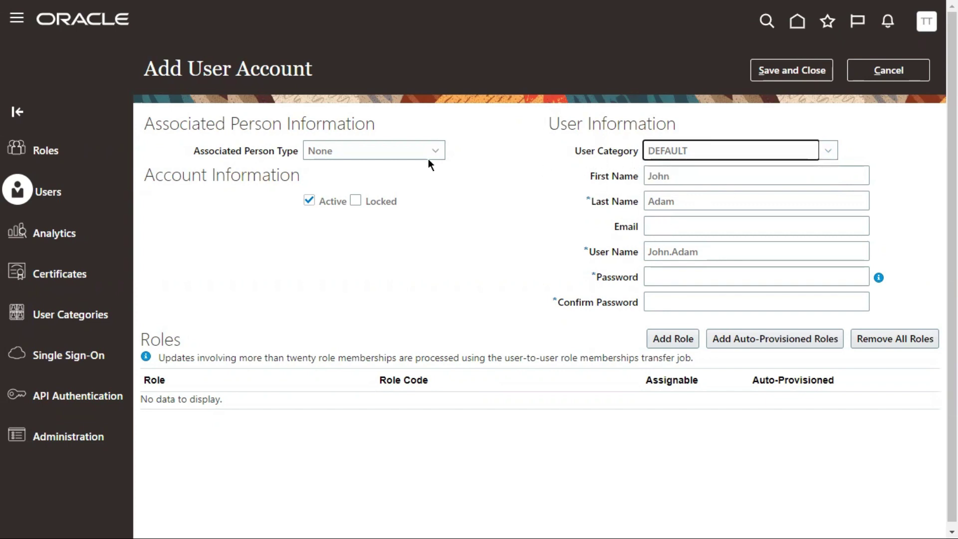
{"action": "left_click_drag", "start_coordinate": [587, 252], "coordinate": [633, 250]}
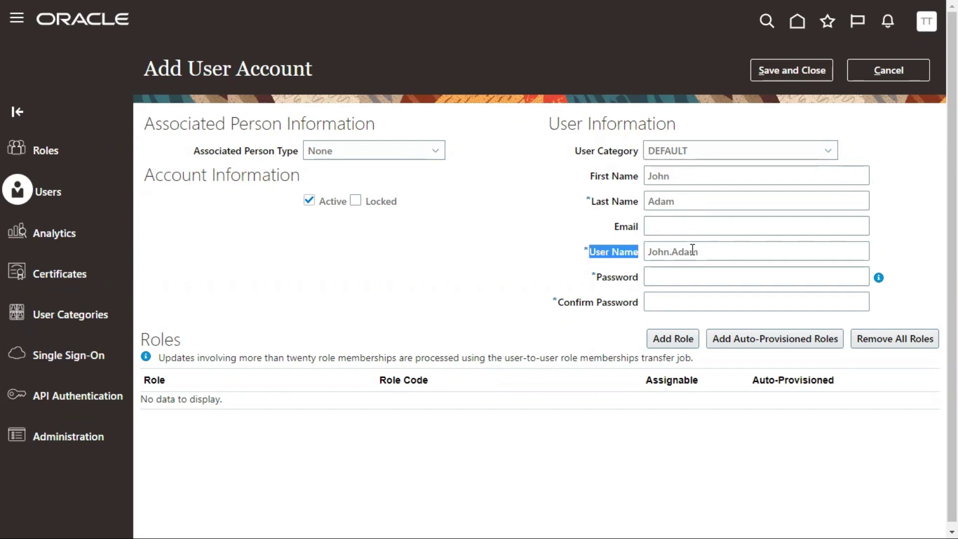
{"action": "left_click_drag", "start_coordinate": [708, 252], "coordinate": [584, 251]}
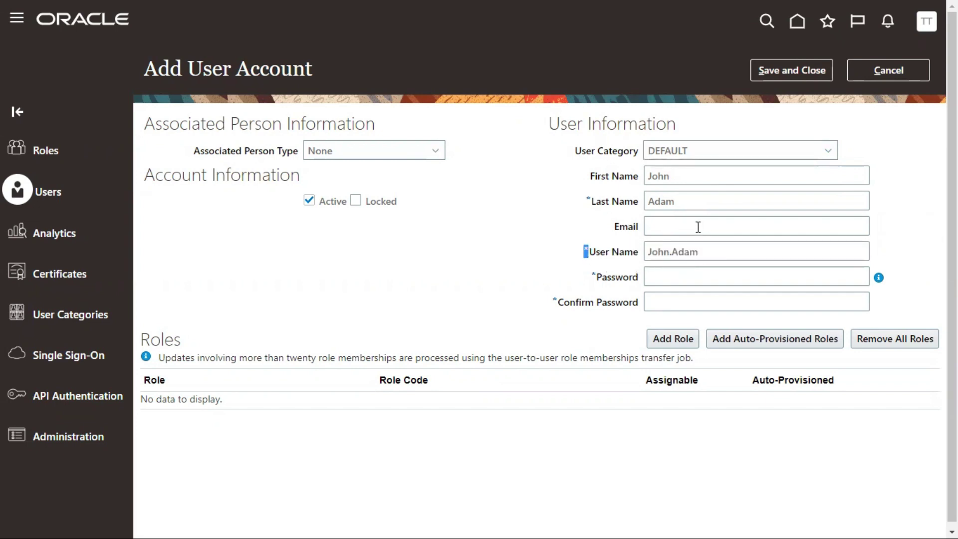
{"action": "left_click_drag", "start_coordinate": [589, 196], "coordinate": [586, 197]}
{"action": "left_click", "coordinate": [888, 71]}
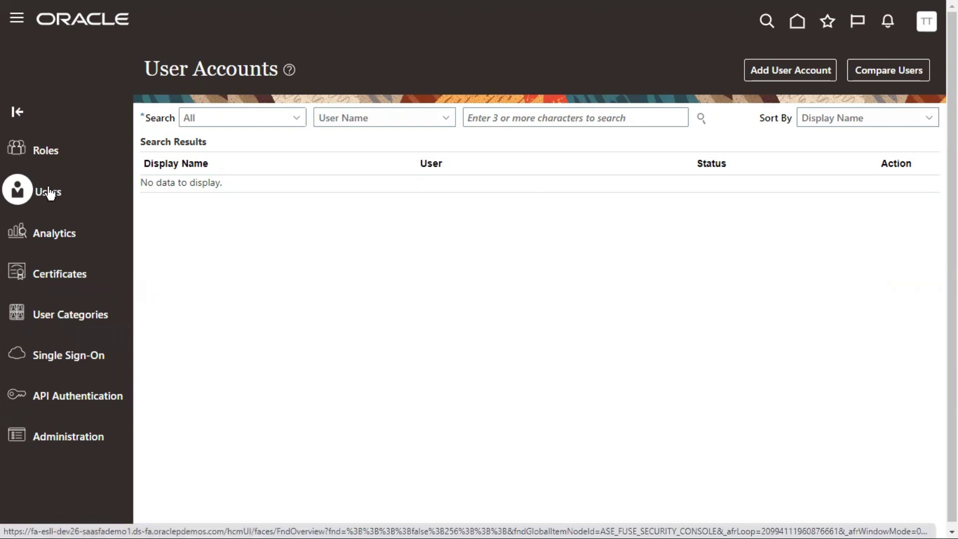
Start another new user account, view the User Category list, then abandon it
{"action": "left_click", "coordinate": [766, 70]}
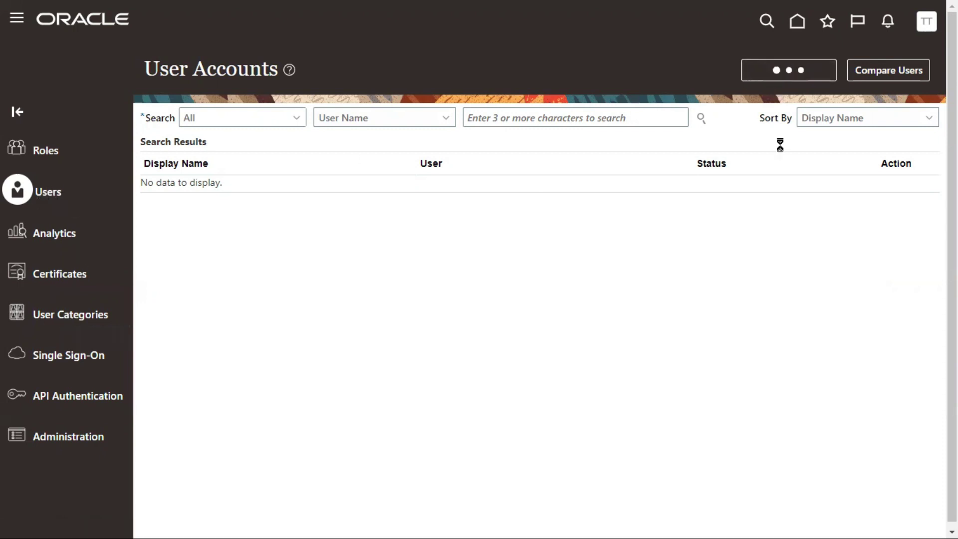
{"action": "left_click_drag", "start_coordinate": [575, 150], "coordinate": [635, 148]}
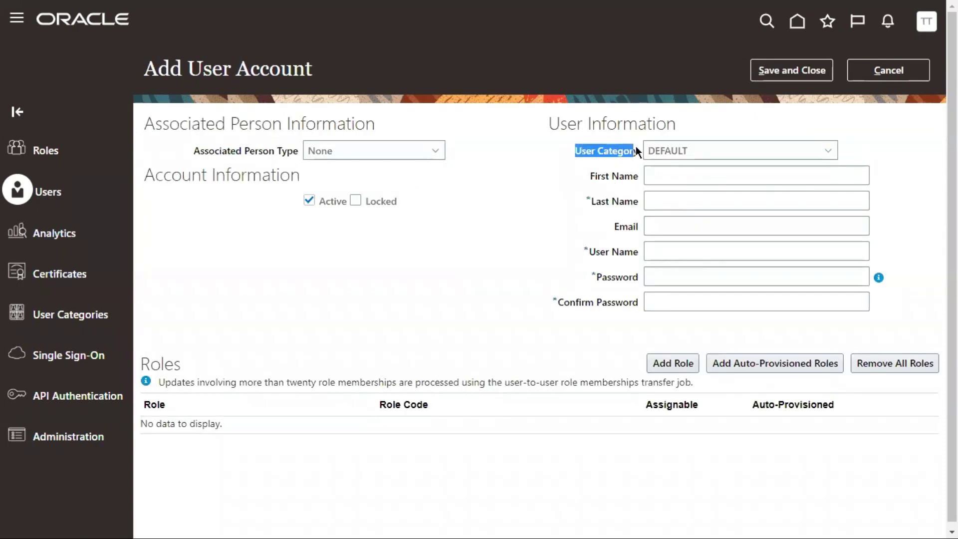
{"action": "left_click", "coordinate": [662, 149]}
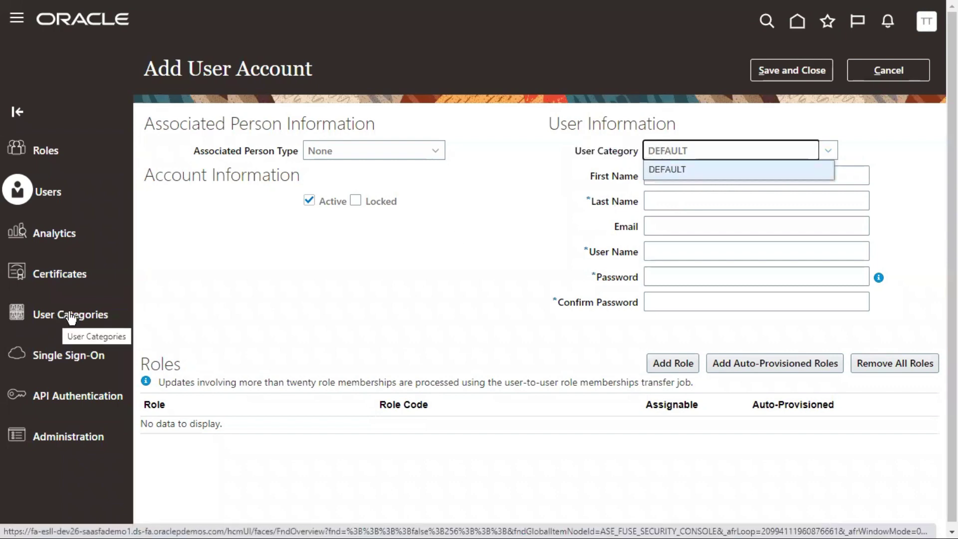
{"action": "left_click", "coordinate": [897, 74]}
Go to User Categories and open the DEFAULT category's details
{"action": "left_click", "coordinate": [68, 315]}
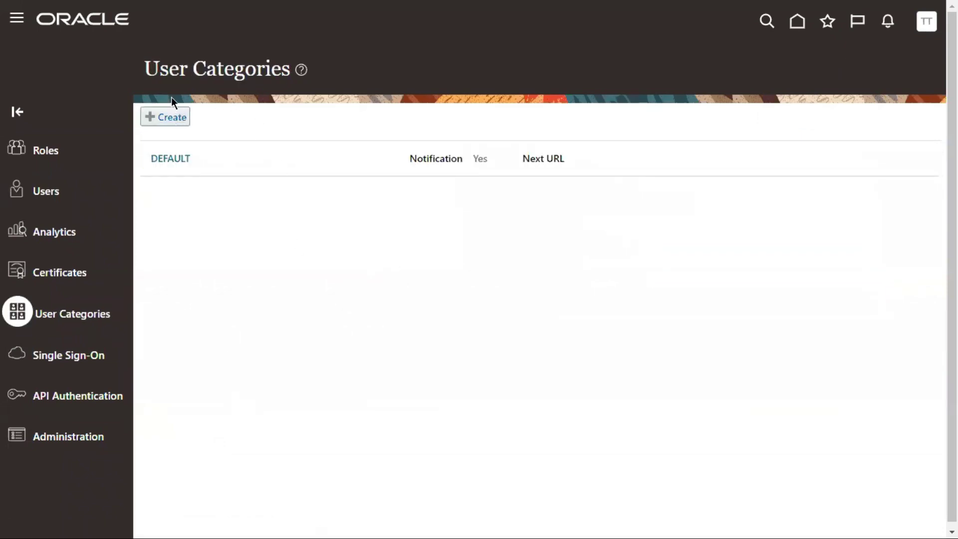
{"action": "left_click_drag", "start_coordinate": [145, 68], "coordinate": [256, 68]}
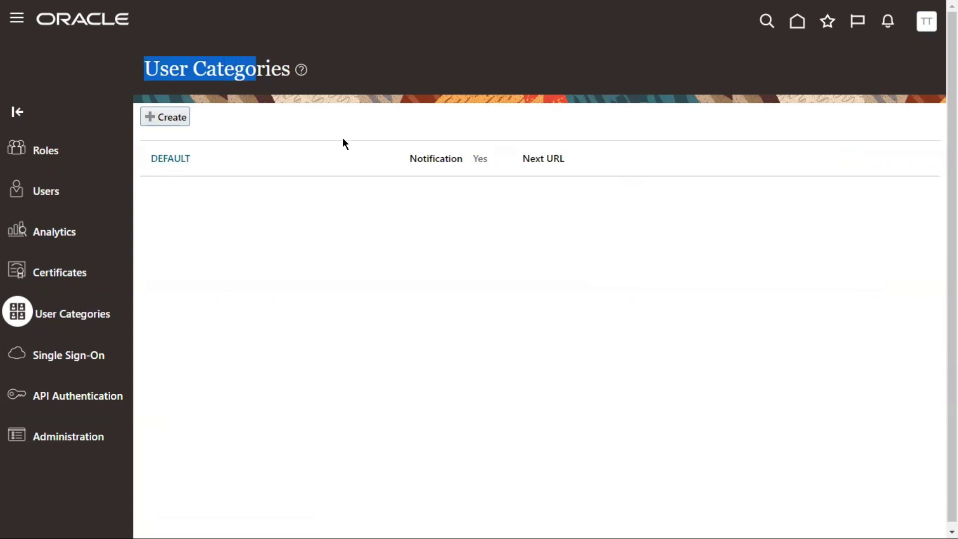
{"action": "left_click", "coordinate": [176, 162]}
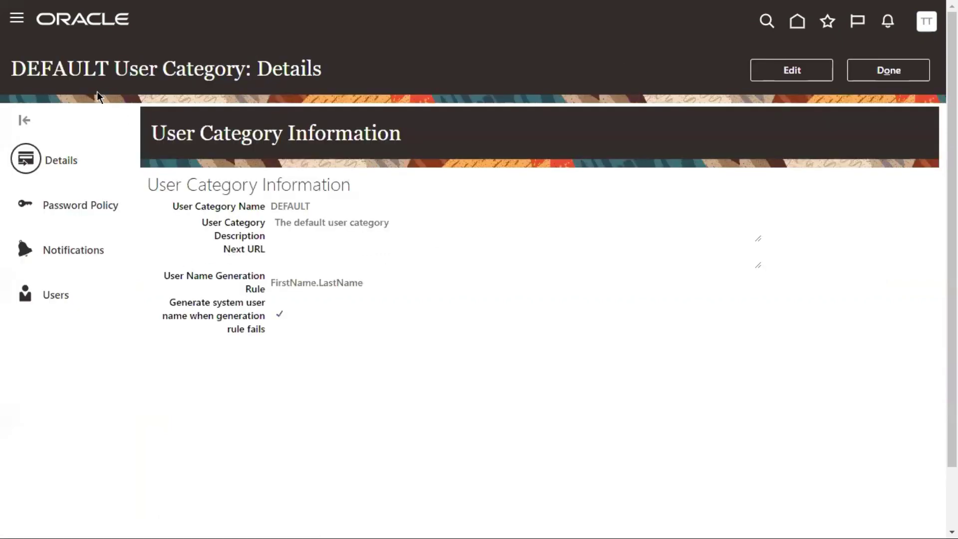
Review the DEFAULT User Category: Details title and its User Category Information section
{"action": "left_click_drag", "start_coordinate": [108, 68], "coordinate": [11, 69]}
{"action": "left_click_drag", "start_coordinate": [129, 68], "coordinate": [235, 70]}
{"action": "double_click", "coordinate": [271, 72]}
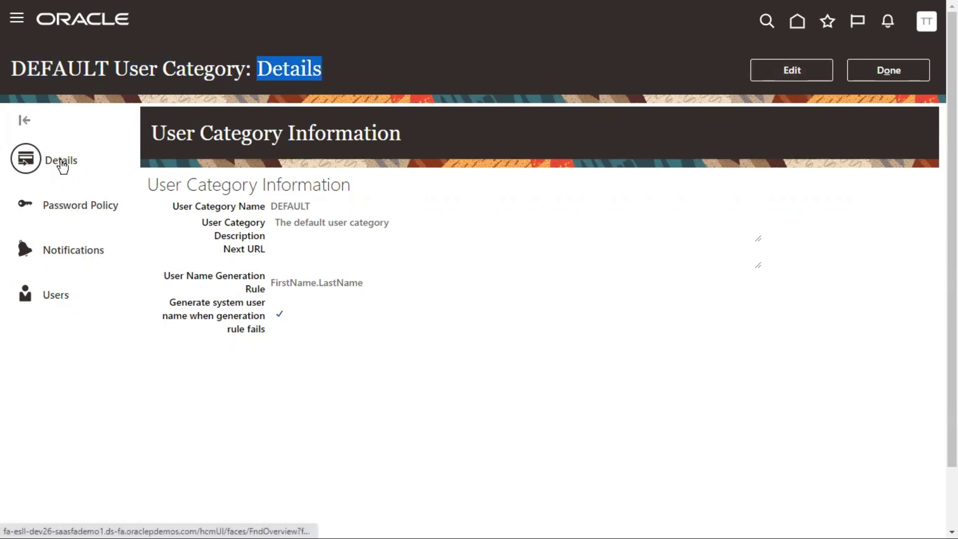
{"action": "left_click_drag", "start_coordinate": [152, 132], "coordinate": [371, 133]}
{"action": "left_click_drag", "start_coordinate": [258, 80], "coordinate": [305, 75]}
Put the DEFAULT category into edit mode and review its description and Next URL
{"action": "left_click", "coordinate": [791, 72]}
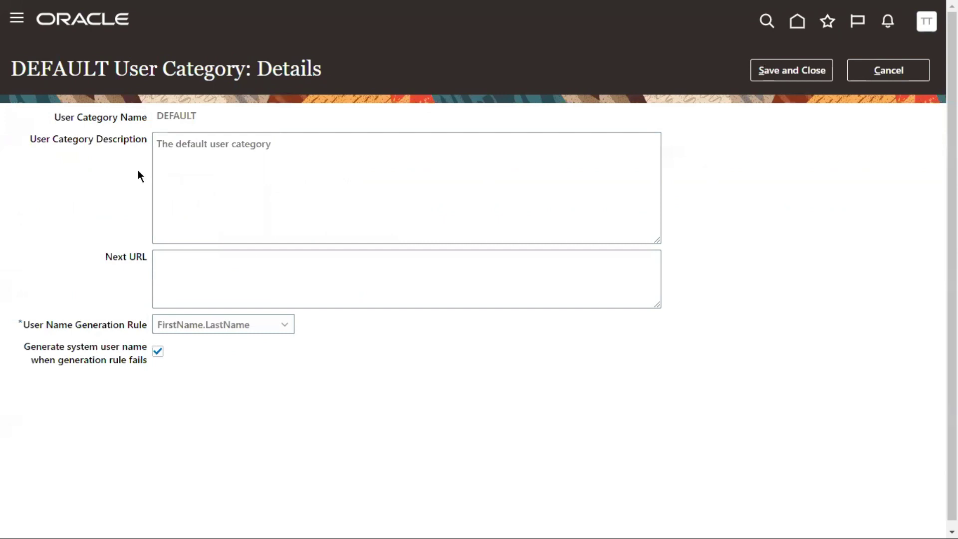
{"action": "left_click_drag", "start_coordinate": [259, 65], "coordinate": [312, 64]}
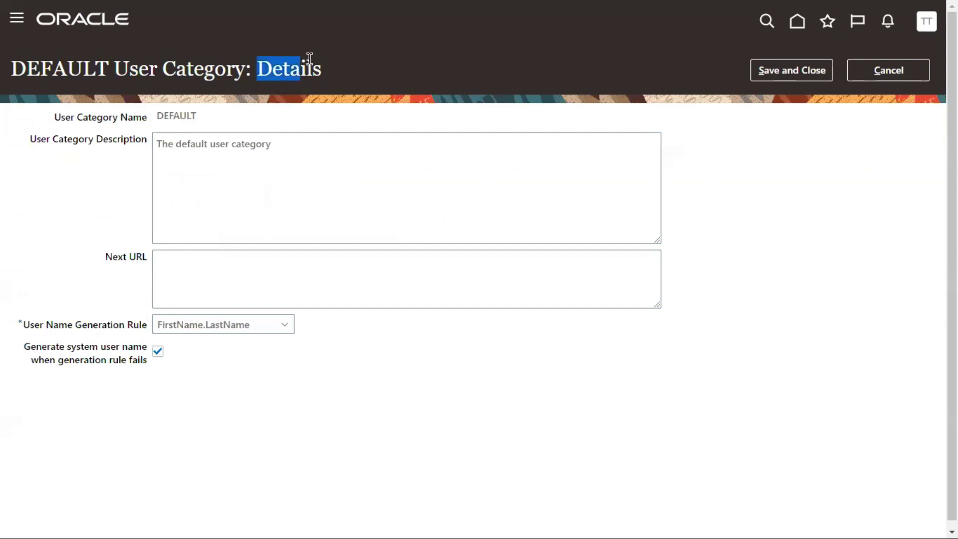
{"action": "left_click_drag", "start_coordinate": [156, 115], "coordinate": [199, 114]}
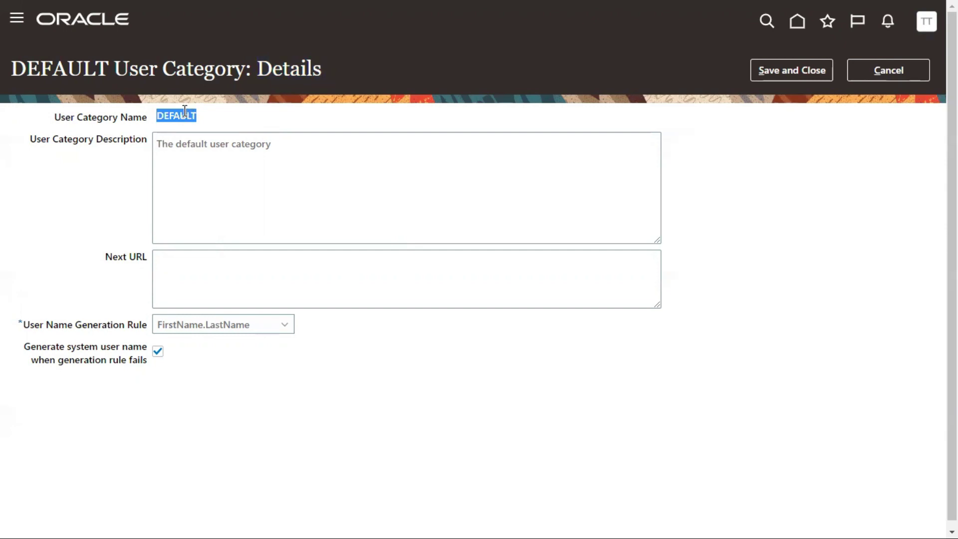
{"action": "left_click", "coordinate": [227, 164]}
{"action": "left_click_drag", "start_coordinate": [284, 144], "coordinate": [152, 149]}
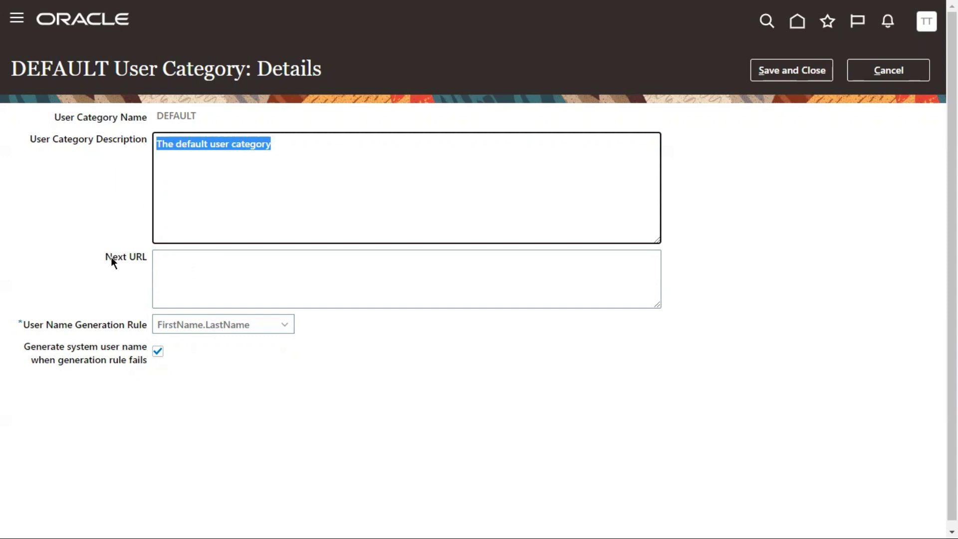
{"action": "left_click_drag", "start_coordinate": [106, 256], "coordinate": [137, 255]}
{"action": "left_click", "coordinate": [171, 270]}
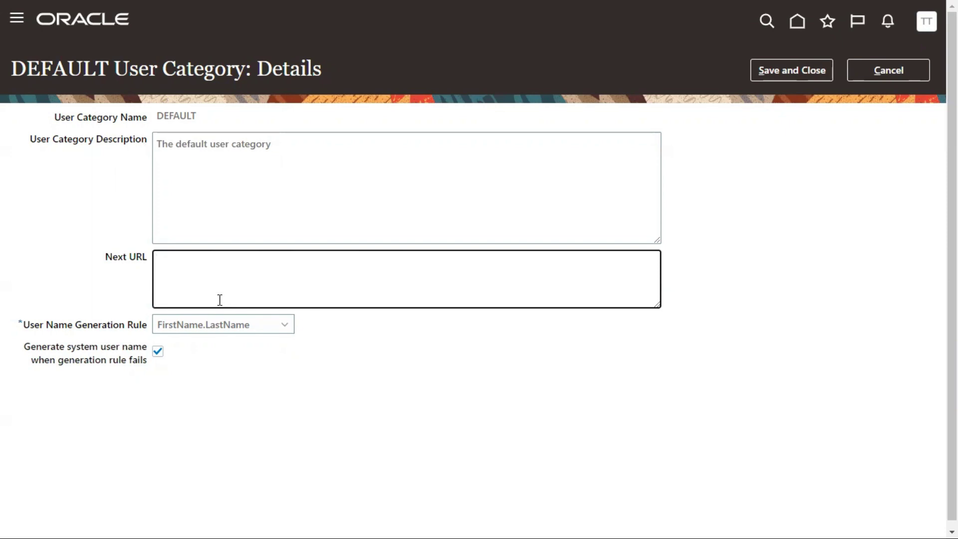
Leave the Next URL field empty
{"action": "left_click_drag", "start_coordinate": [163, 70], "coordinate": [234, 70]}
{"action": "left_click", "coordinate": [85, 228]}
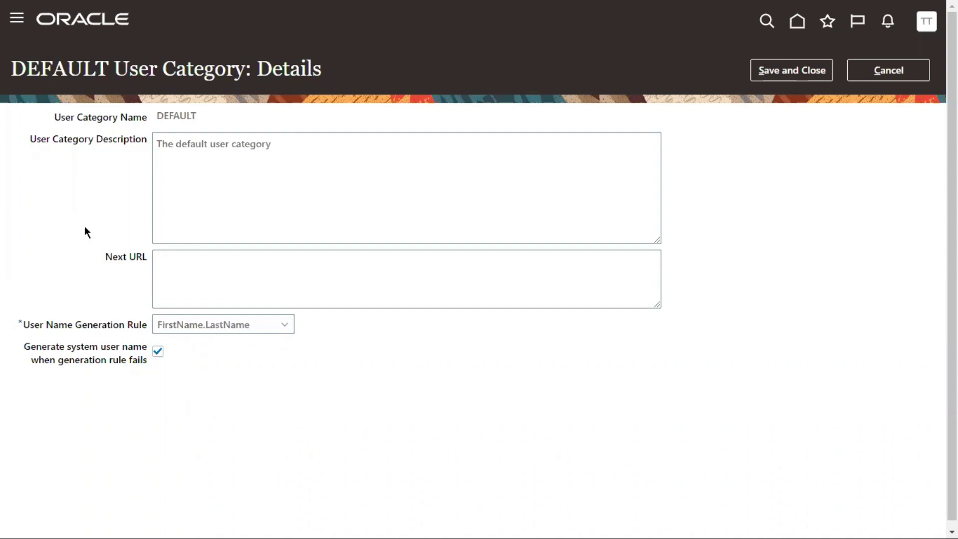
{"action": "left_click", "coordinate": [172, 275]}
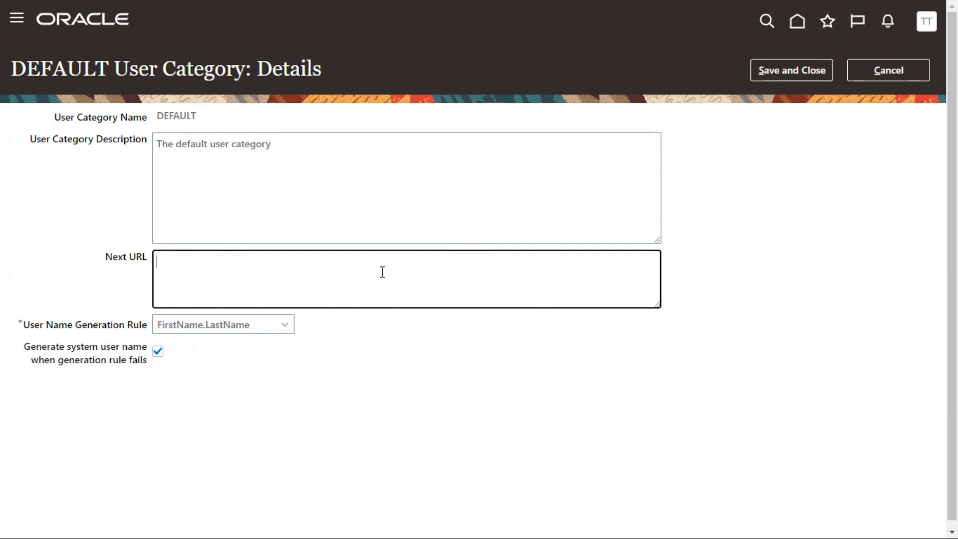
{"action": "left_click_drag", "start_coordinate": [103, 256], "coordinate": [143, 253]}
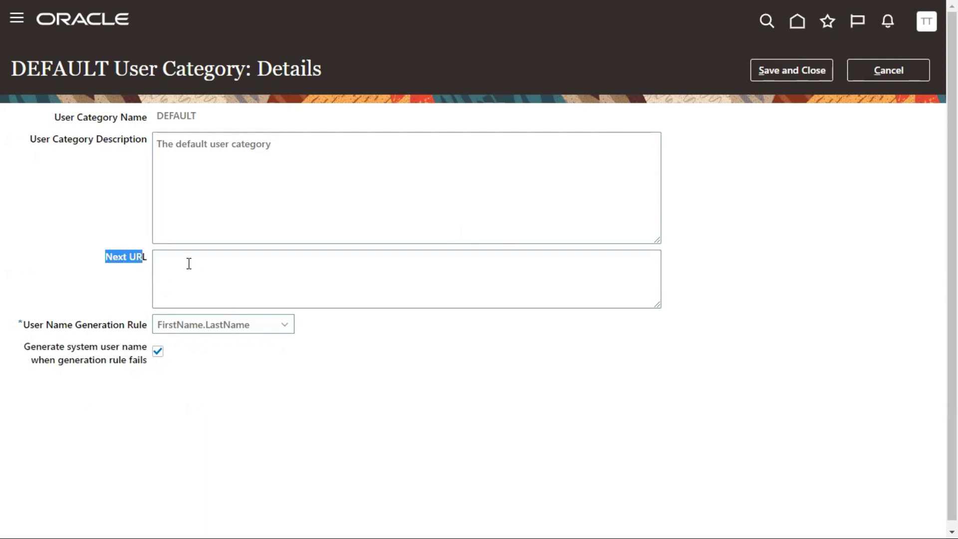
{"action": "left_click", "coordinate": [235, 297]}
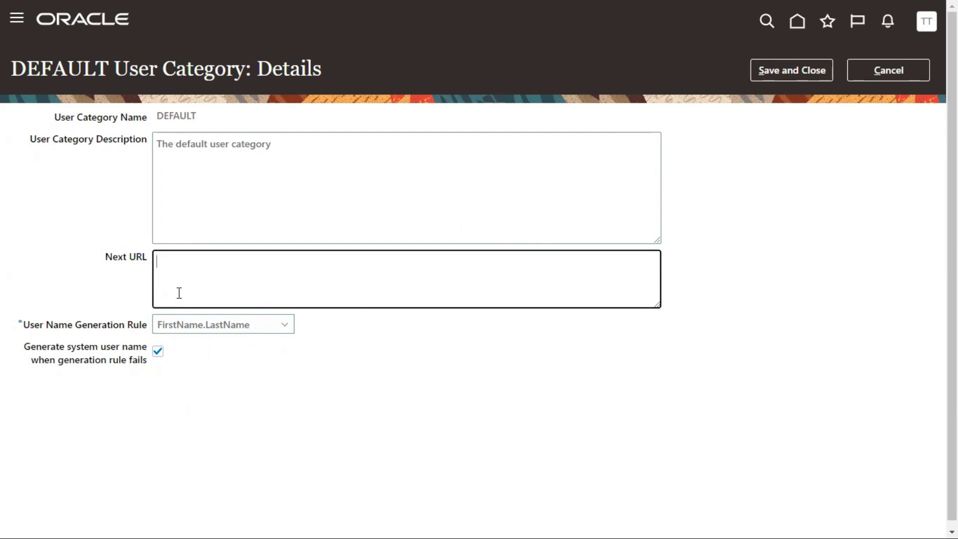
{"action": "left_click", "coordinate": [24, 324]}
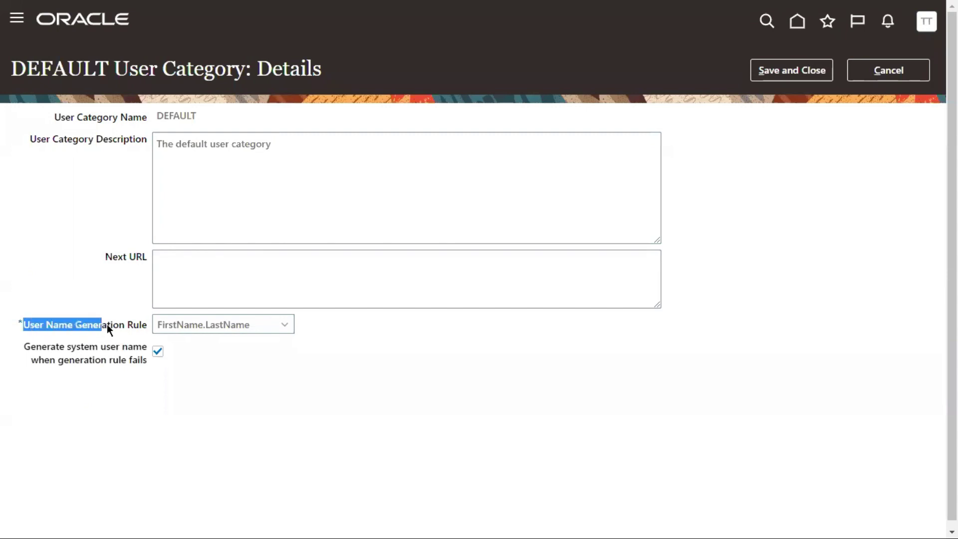
Open the User Name Generation Rule dropdown to see the available rules
{"action": "left_click_drag", "start_coordinate": [137, 322], "coordinate": [148, 323]}
{"action": "double_click", "coordinate": [51, 62]}
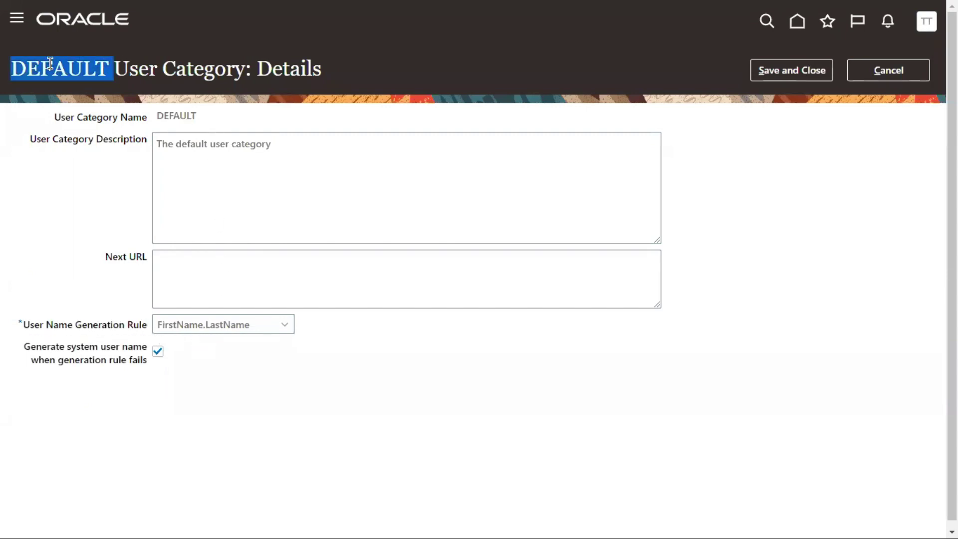
{"action": "left_click_drag", "start_coordinate": [47, 324], "coordinate": [127, 322]}
{"action": "left_click", "coordinate": [190, 330]}
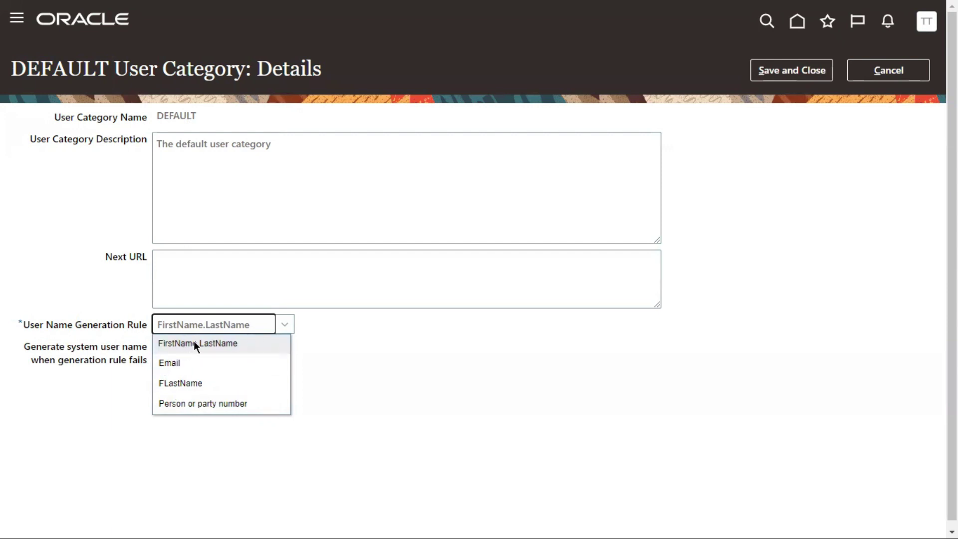
{"action": "left_click", "coordinate": [170, 364]}
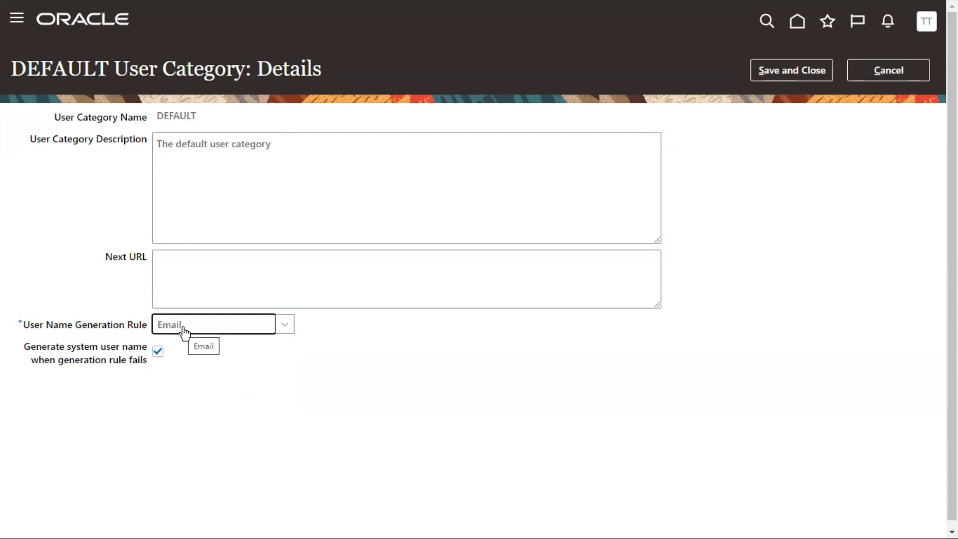
{"action": "left_click_drag", "start_coordinate": [73, 325], "coordinate": [18, 324]}
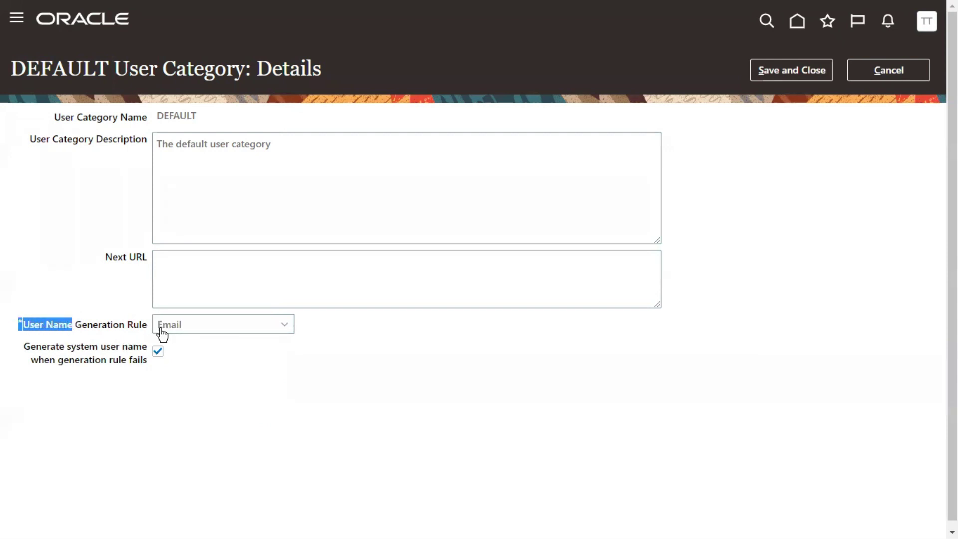
{"action": "left_click", "coordinate": [178, 329]}
{"action": "left_click", "coordinate": [193, 382]}
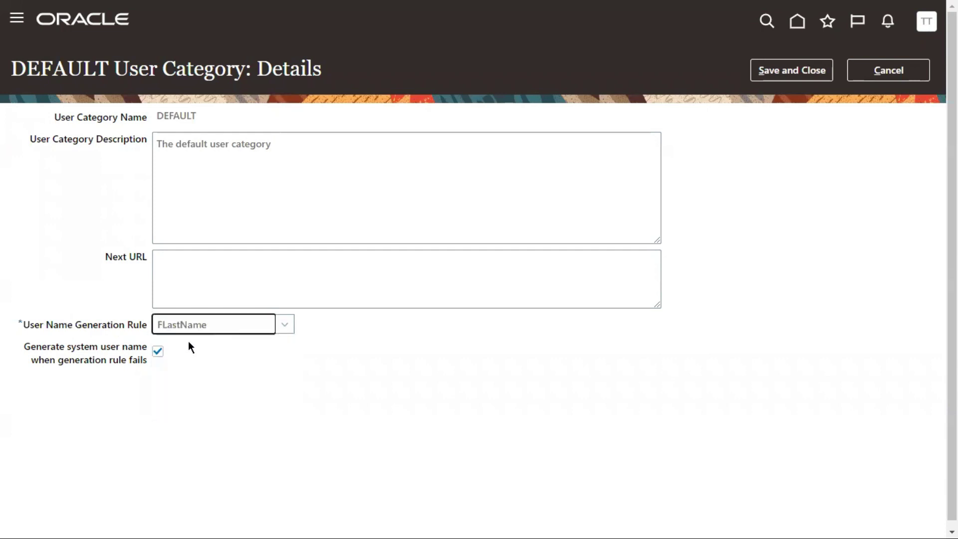
{"action": "left_click", "coordinate": [158, 330]}
{"action": "left_click_drag", "start_coordinate": [206, 331], "coordinate": [165, 335]}
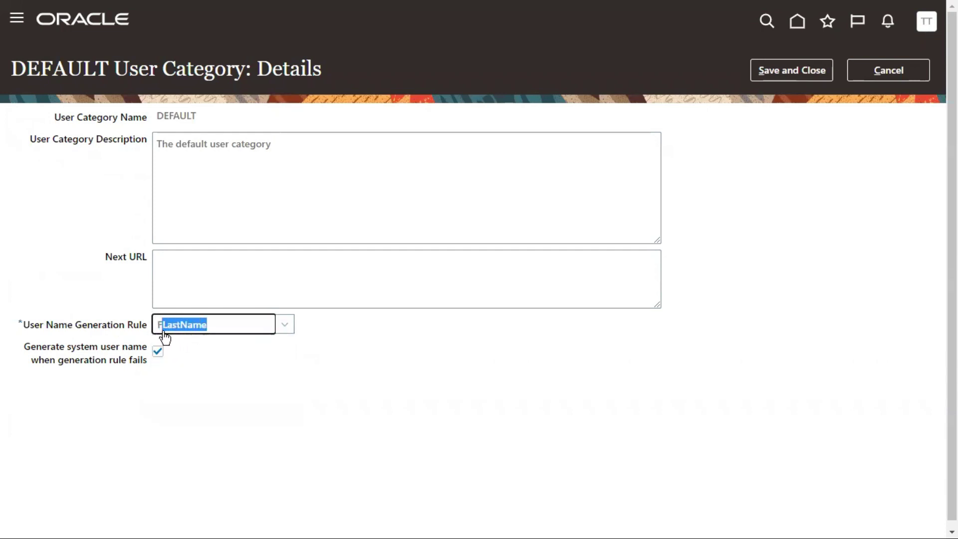
{"action": "left_click", "coordinate": [285, 326]}
{"action": "left_click", "coordinate": [198, 403]}
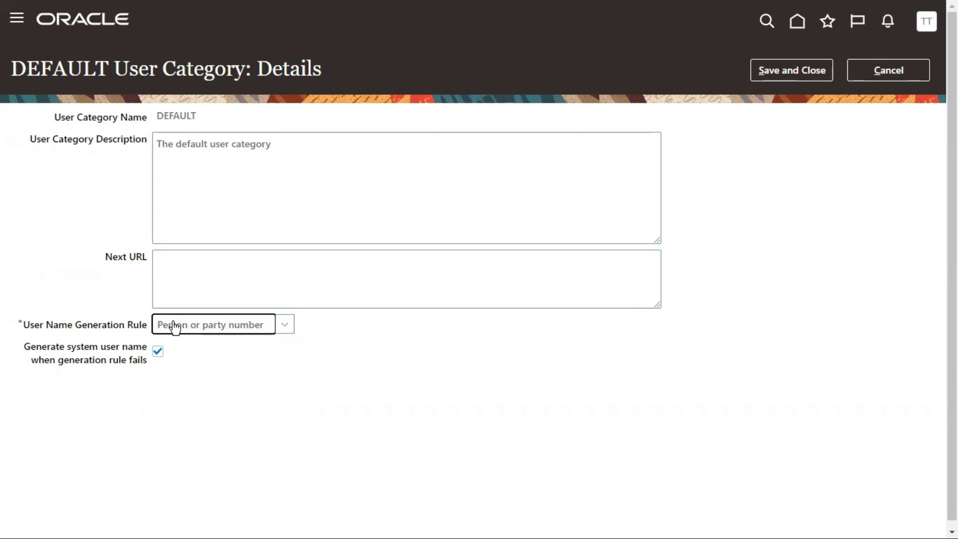
{"action": "left_click", "coordinate": [173, 327]}
{"action": "left_click_drag", "start_coordinate": [67, 322], "coordinate": [24, 324]}
{"action": "left_click", "coordinate": [249, 325]}
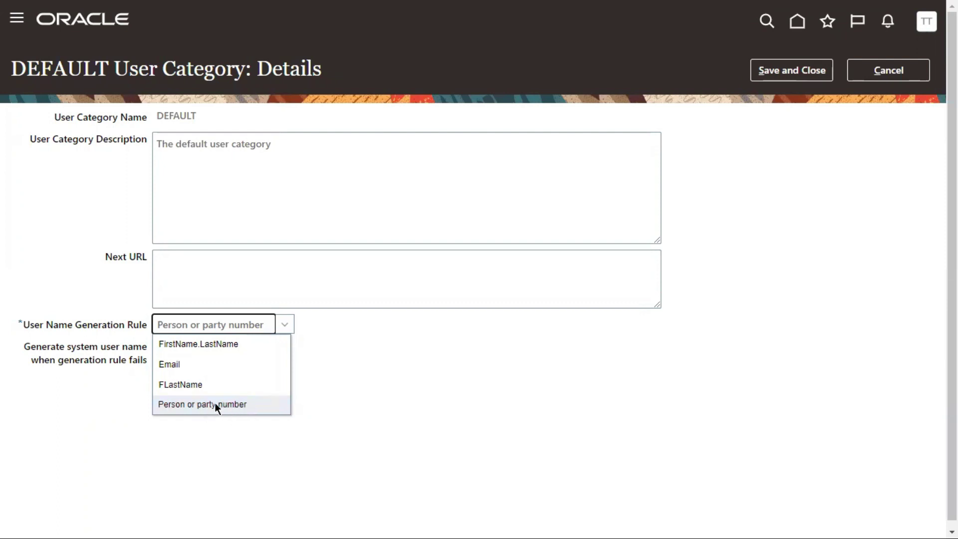
{"action": "left_click_drag", "start_coordinate": [184, 401], "coordinate": [153, 401]}
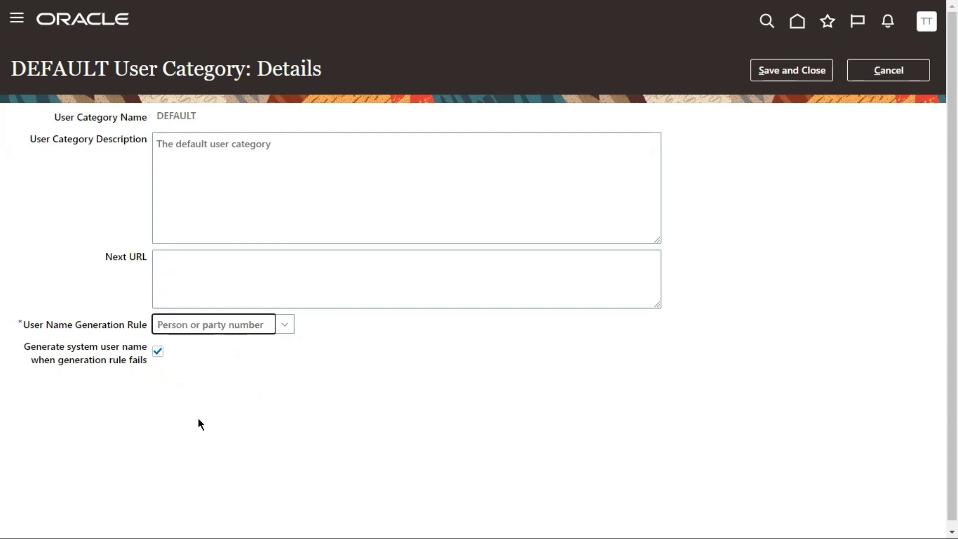
{"action": "left_click", "coordinate": [165, 332]}
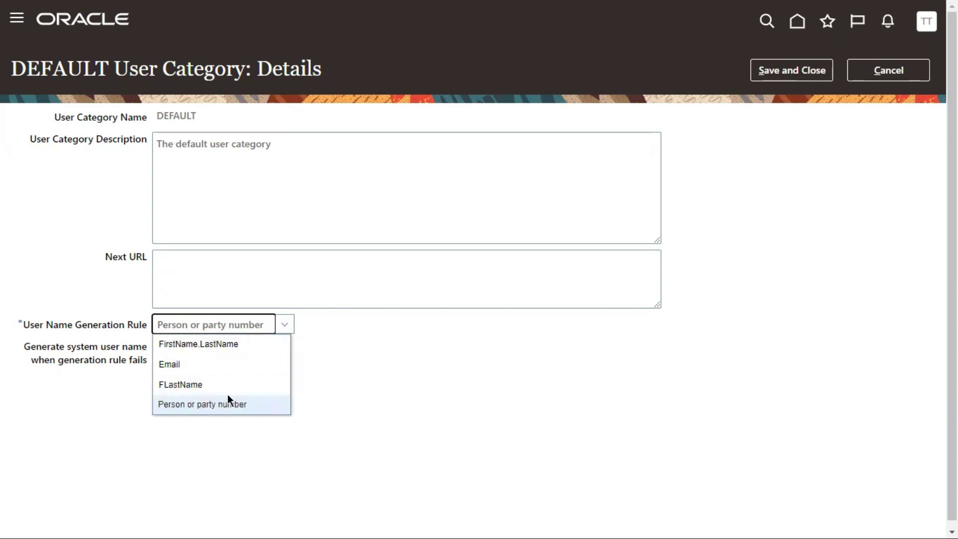
{"action": "left_click", "coordinate": [338, 376]}
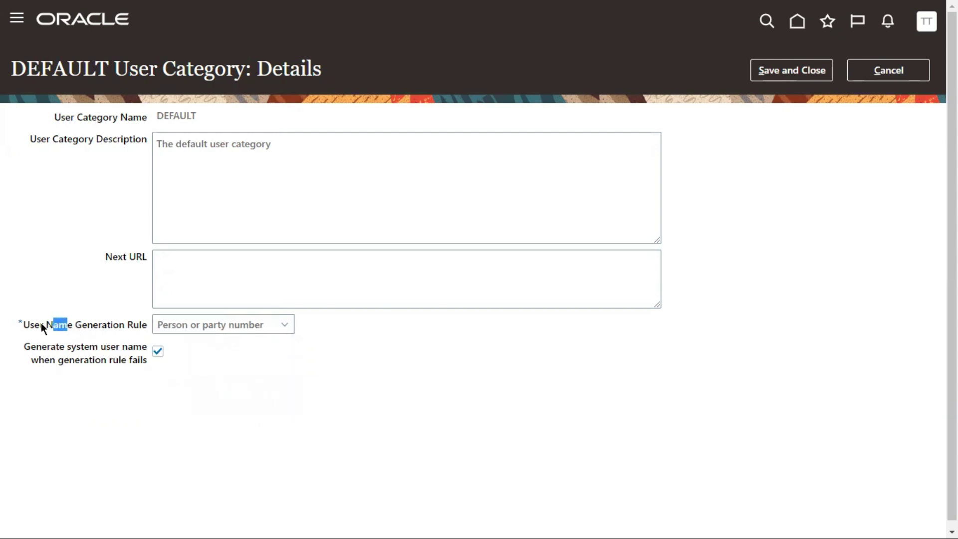
{"action": "left_click", "coordinate": [224, 329]}
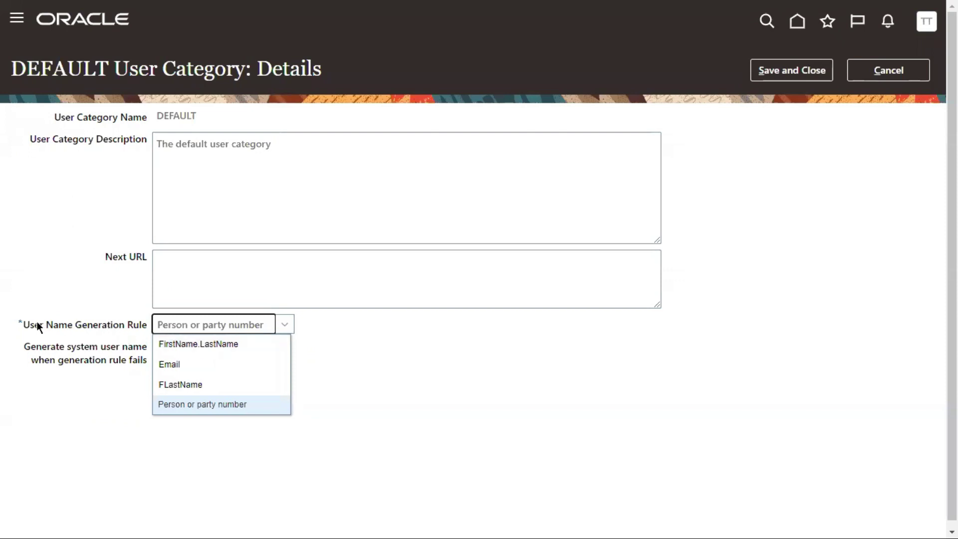
{"action": "left_click_drag", "start_coordinate": [39, 323], "coordinate": [43, 321]}
{"action": "double_click", "coordinate": [169, 117]}
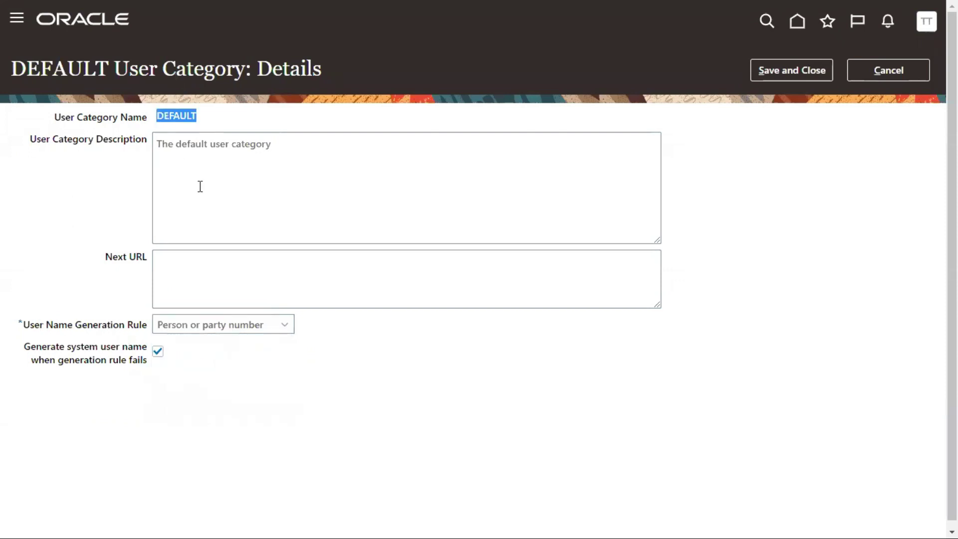
{"action": "left_click", "coordinate": [79, 329]}
{"action": "left_click_drag", "start_coordinate": [79, 329], "coordinate": [141, 325]}
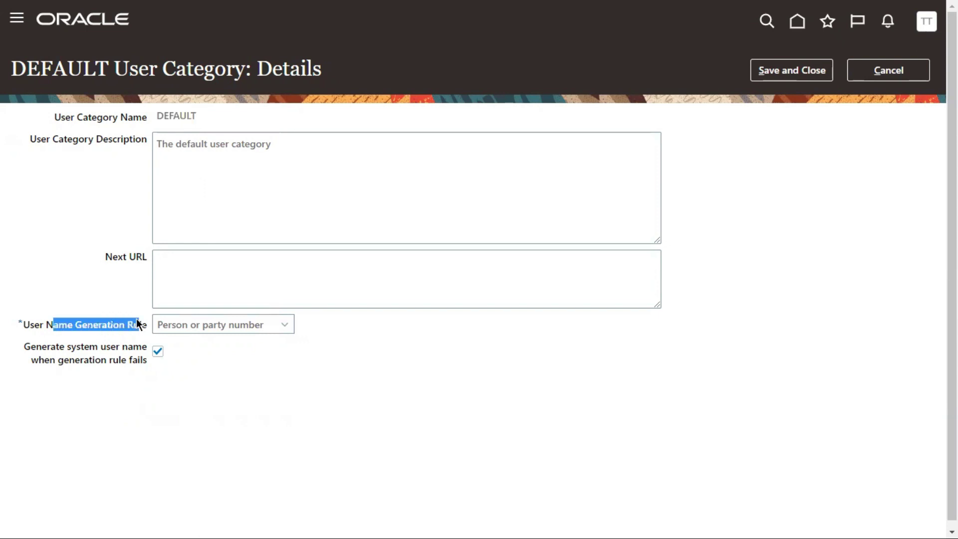
{"action": "left_click", "coordinate": [175, 327]}
{"action": "left_click", "coordinate": [249, 343]}
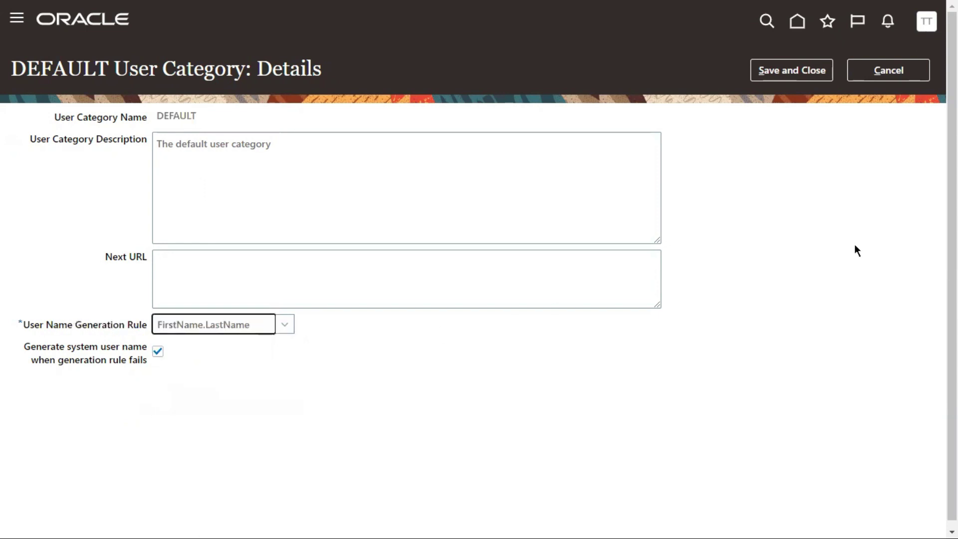
{"action": "left_click", "coordinate": [109, 68]}
{"action": "left_click_drag", "start_coordinate": [109, 69], "coordinate": [10, 68]}
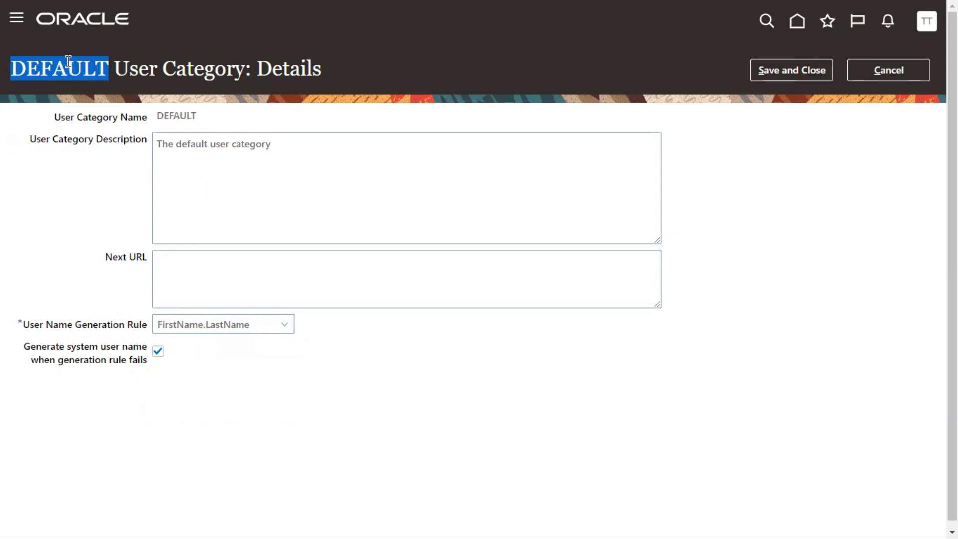
{"action": "double_click", "coordinate": [134, 69]}
{"action": "left_click_drag", "start_coordinate": [184, 61], "coordinate": [224, 68]}
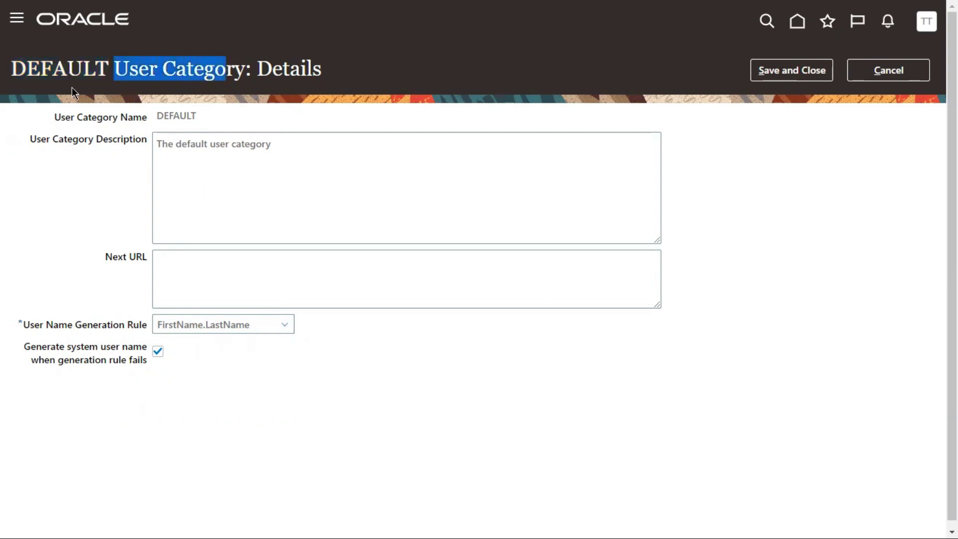
{"action": "double_click", "coordinate": [50, 70]}
{"action": "left_click", "coordinate": [218, 333]}
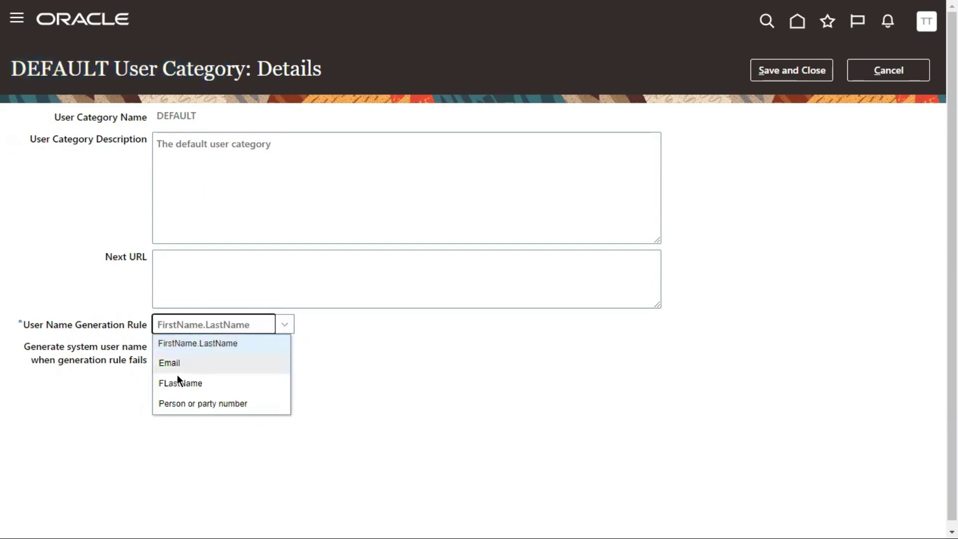
{"action": "left_click", "coordinate": [166, 367]}
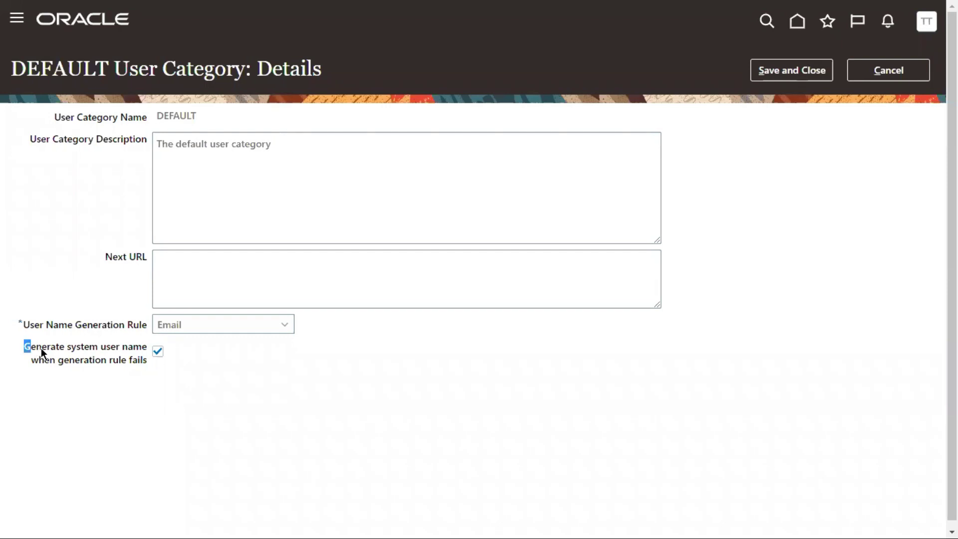
{"action": "left_click_drag", "start_coordinate": [89, 347], "coordinate": [118, 346]}
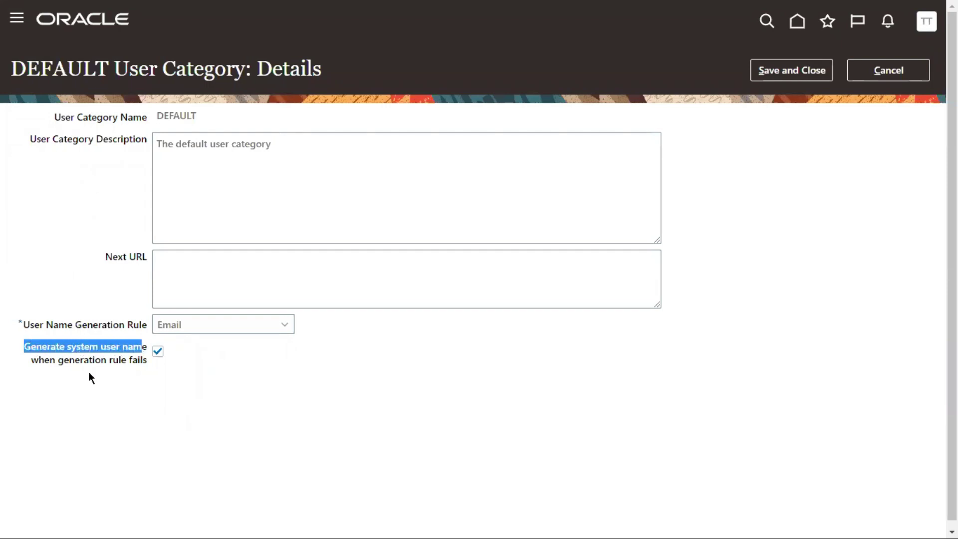
{"action": "left_click_drag", "start_coordinate": [32, 361], "coordinate": [64, 360]}
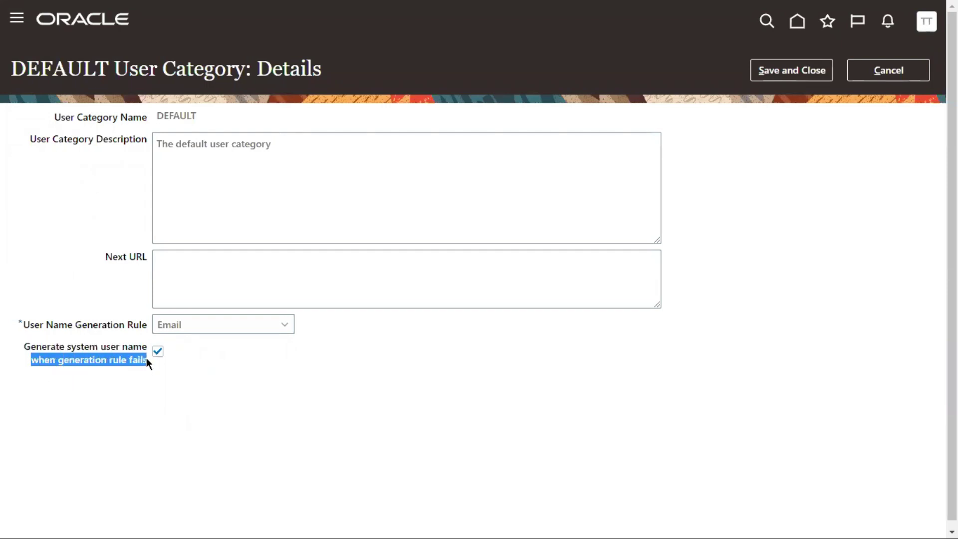
{"action": "left_click", "coordinate": [187, 329]}
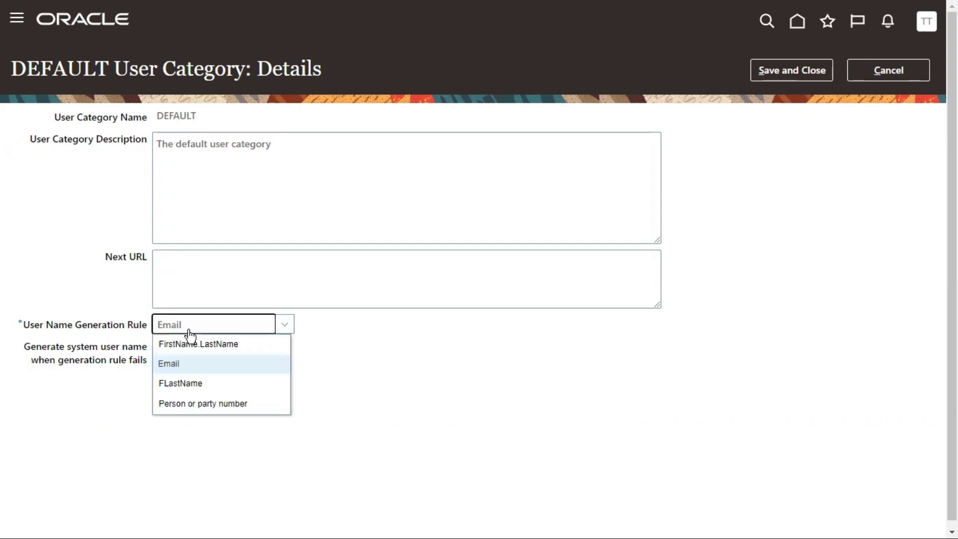
{"action": "left_click", "coordinate": [184, 344]}
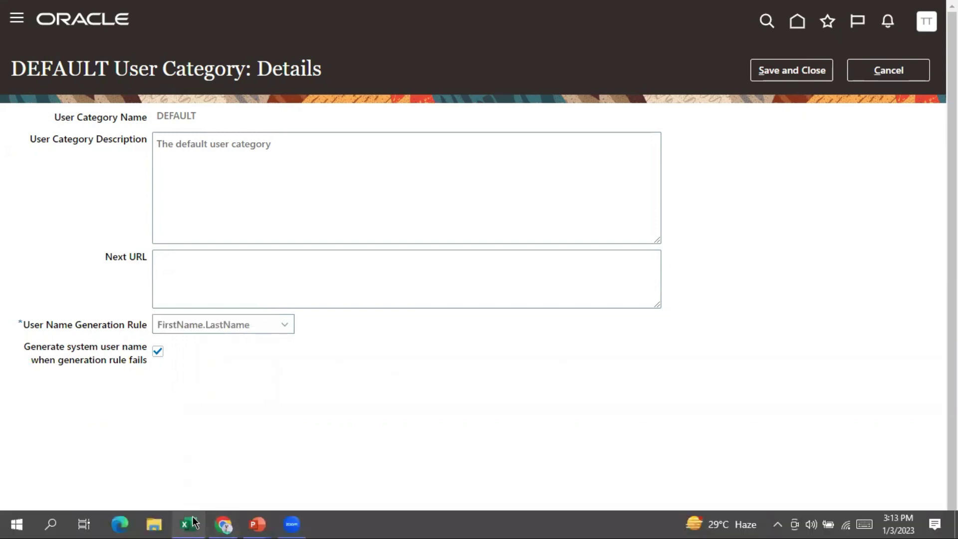
Add the Employee heading in C5 and a First Name label in E5, widening column E
{"action": "left_click", "coordinate": [192, 522]}
{"action": "left_click", "coordinate": [141, 163]}
{"action": "type", "text": "Employee"}
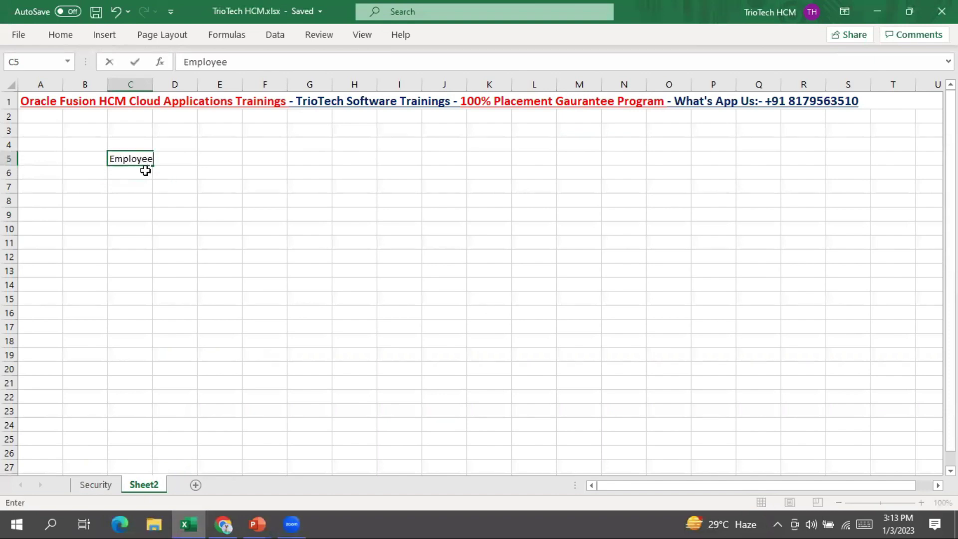
{"action": "key", "text": "Tab"}
{"action": "key", "text": "Tab"}
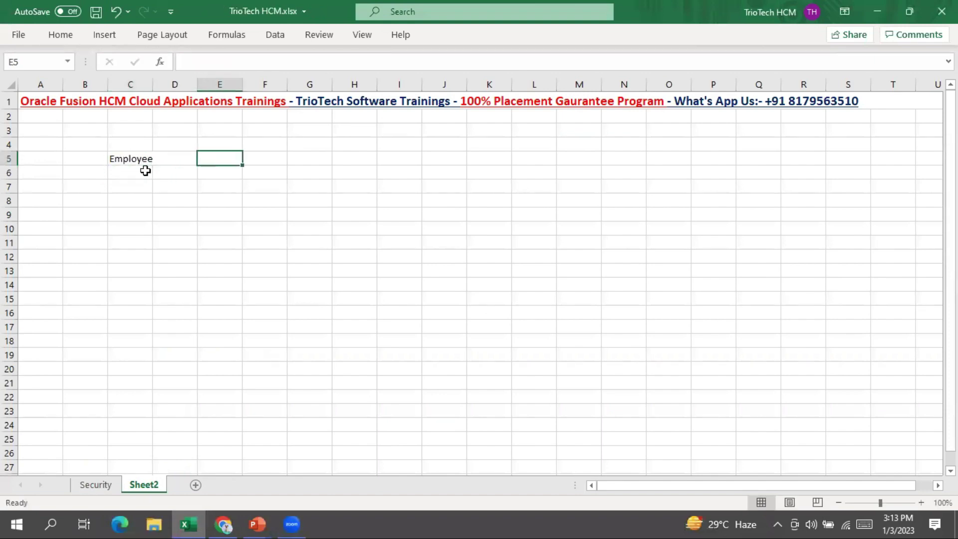
{"action": "type", "text": "First "}
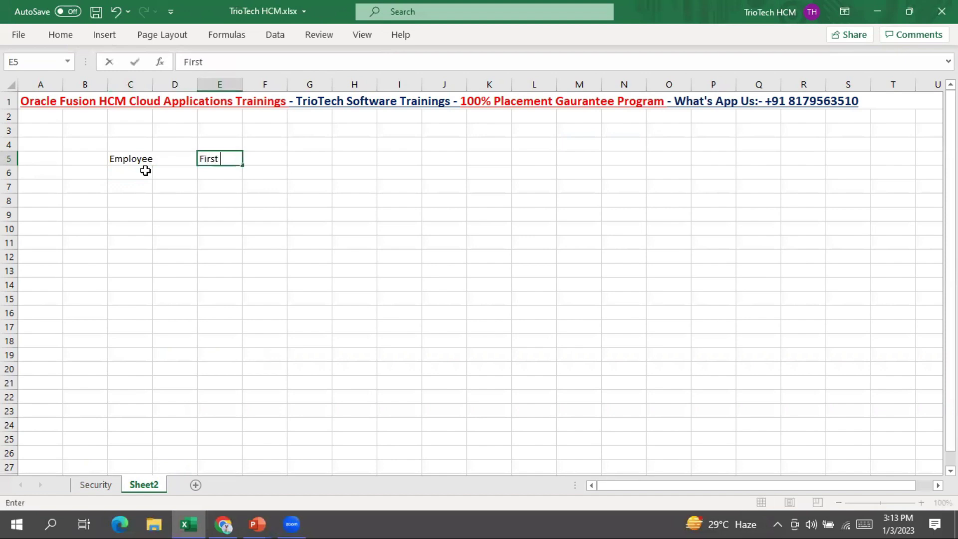
{"action": "type", "text": "Name"}
{"action": "key", "text": "Tab"}
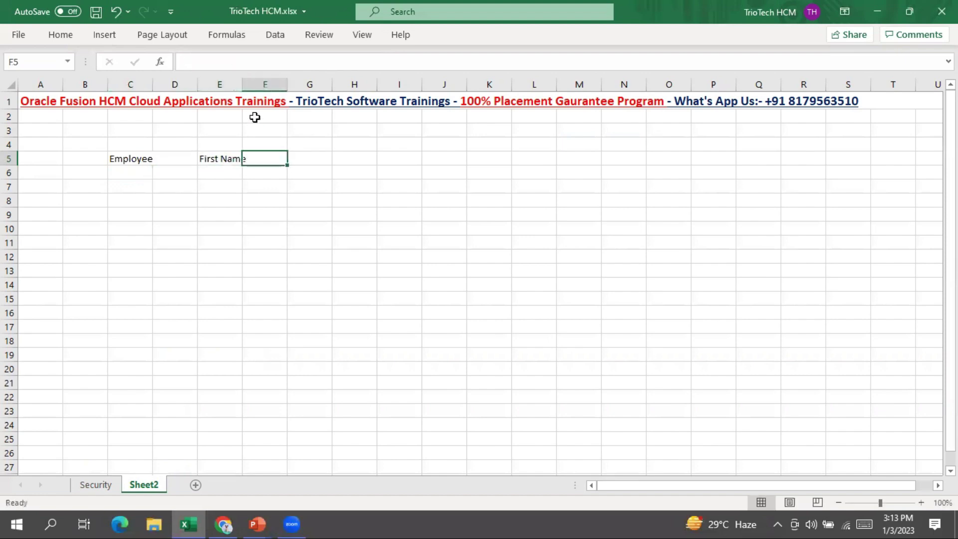
{"action": "double_click", "coordinate": [244, 76]}
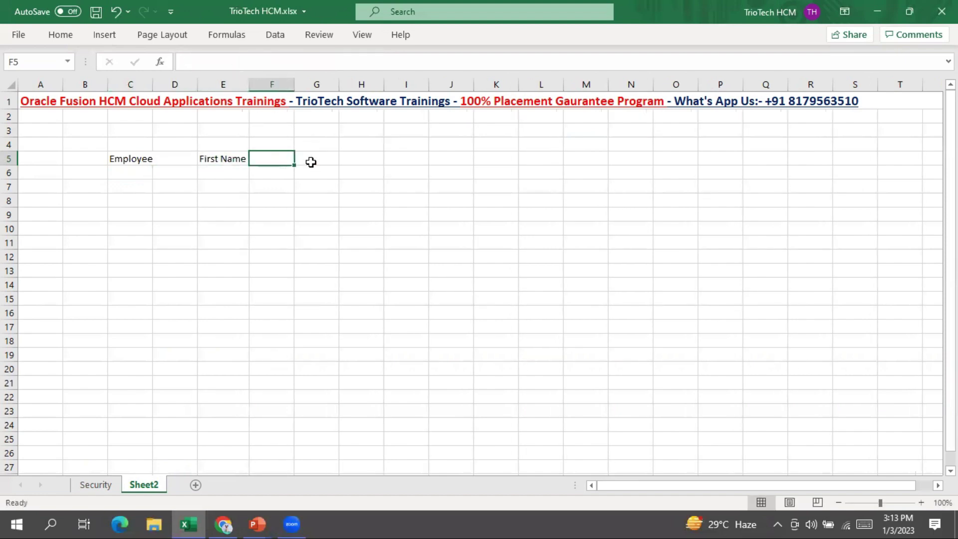
Enter a sample first name in G5, plus a Last Name label and value in row 7
{"action": "left_click", "coordinate": [310, 161]}
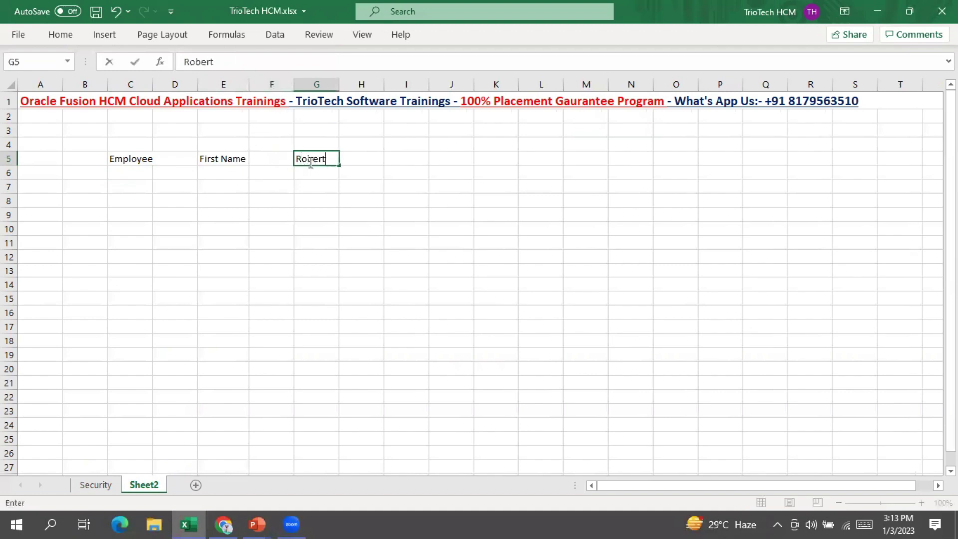
{"action": "left_click", "coordinate": [221, 190]}
{"action": "type", "text": "Last Name"}
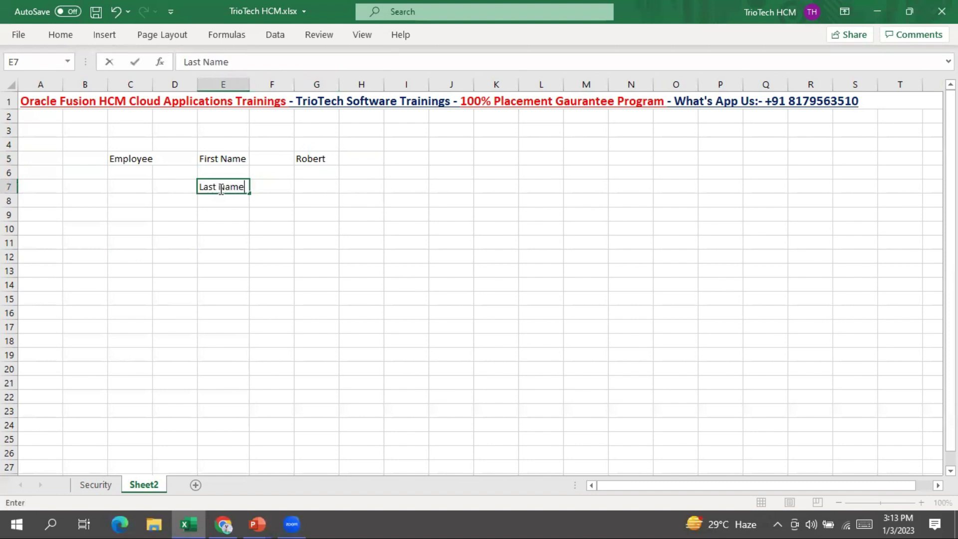
{"action": "key", "text": "Tab"}
{"action": "key", "text": "Tab"}
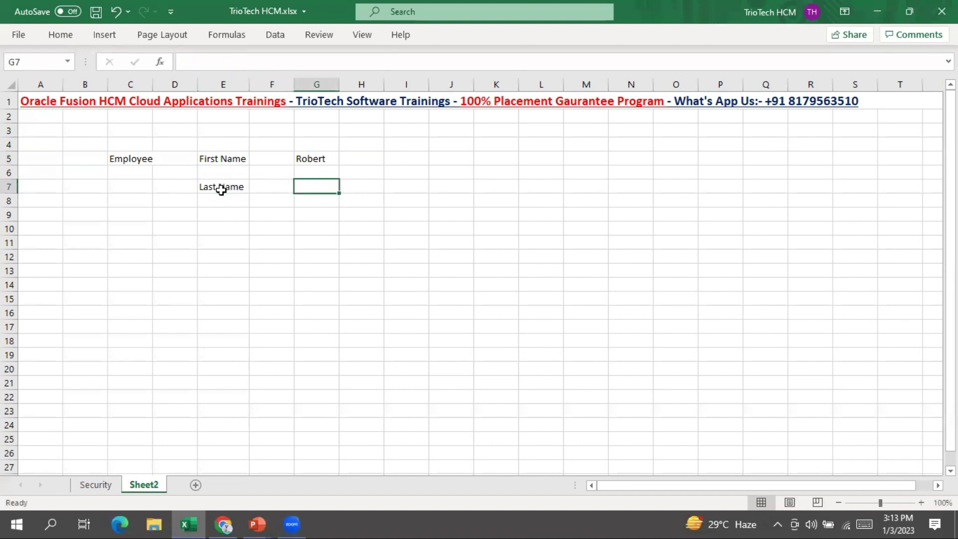
{"action": "type", "text": "Adam"}
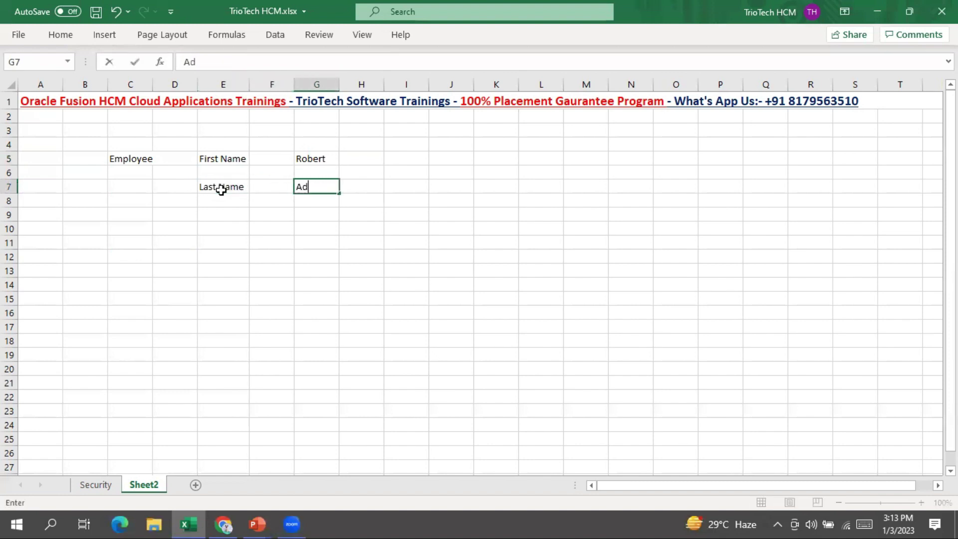
{"action": "key", "text": "BackSpace"}
{"action": "key", "text": "BackSpace"}
{"action": "key", "text": "BackSpace"}
{"action": "key", "text": "BackSpace"}
{"action": "key", "text": "Return"}
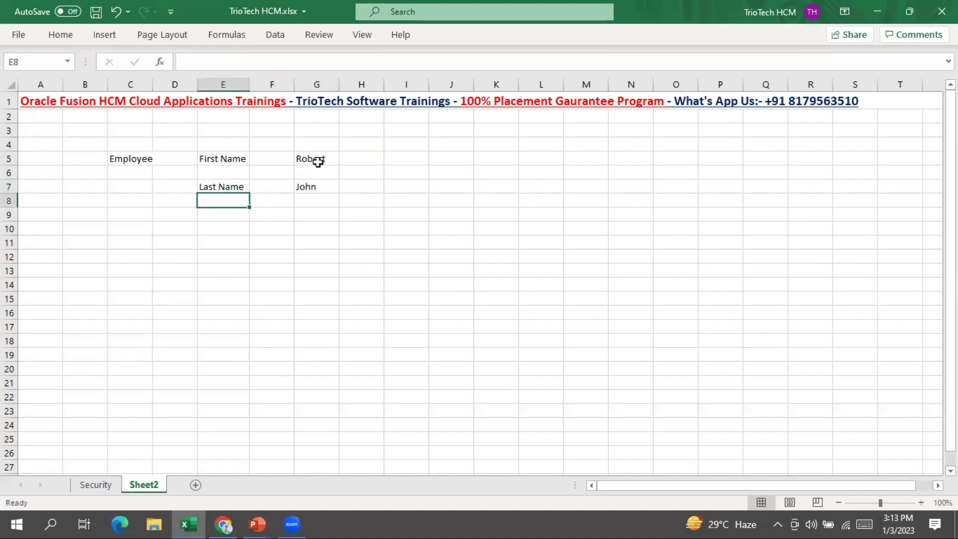
{"action": "left_click", "coordinate": [317, 158]}
{"action": "left_click", "coordinate": [306, 185]}
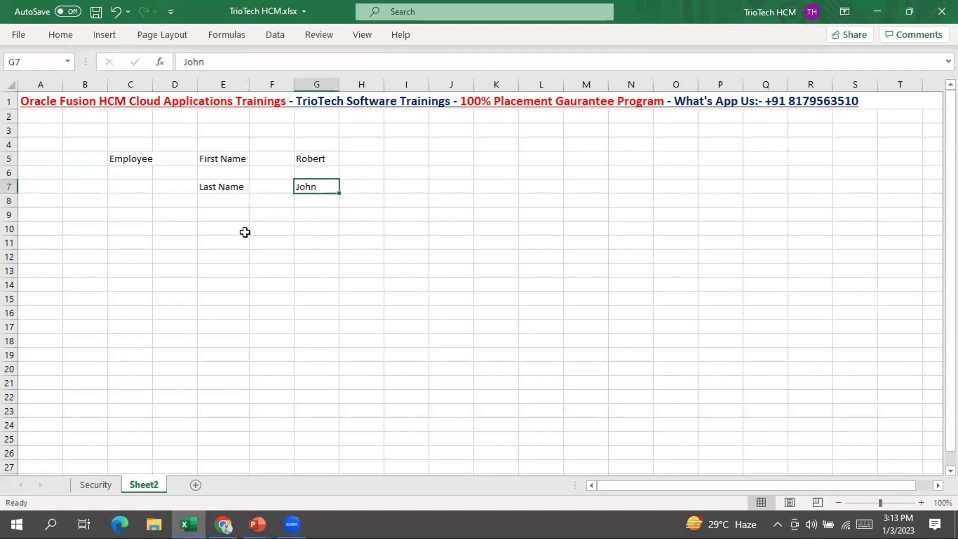
Add a User Name label in E9 with the dotted FirstName.LastName value in G9, autofitting columns G and C
{"action": "left_click", "coordinate": [227, 215]}
{"action": "type", "text": "User Name"}
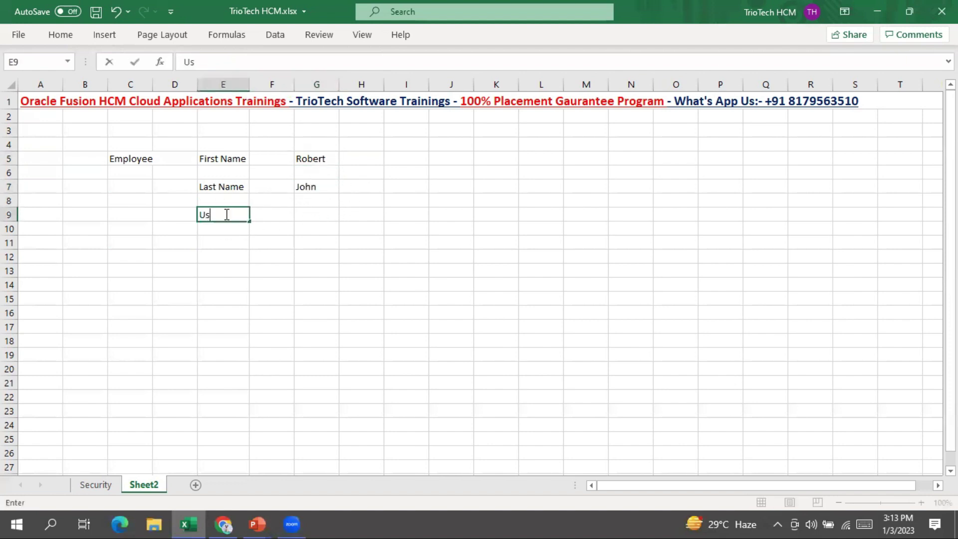
{"action": "key", "text": "Tab"}
{"action": "key", "text": "Tab"}
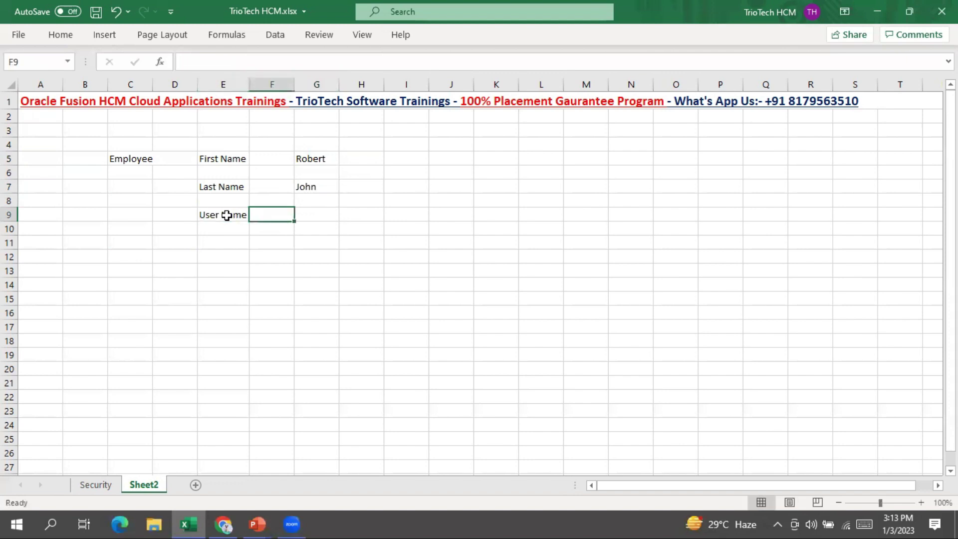
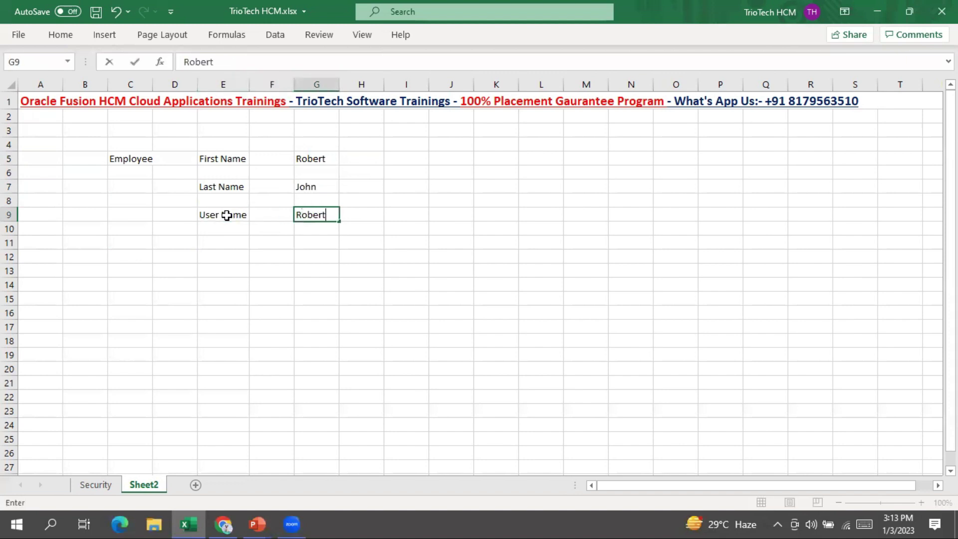
{"action": "left_click", "coordinate": [336, 85]}
{"action": "double_click", "coordinate": [340, 84]}
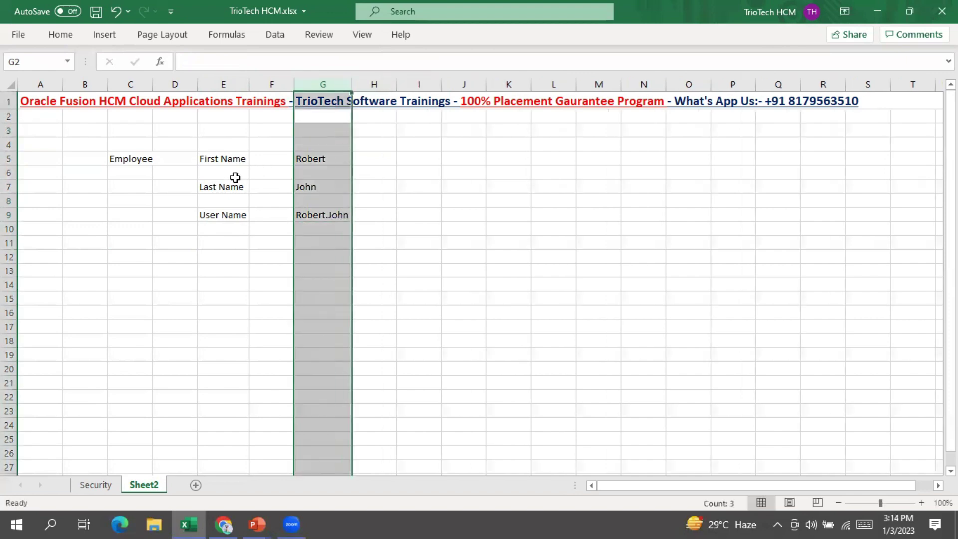
{"action": "double_click", "coordinate": [151, 83]}
Bold the User Name label in E9 and save the workbook
{"action": "left_click", "coordinate": [230, 212]}
{"action": "key", "text": "ctrl+b"}
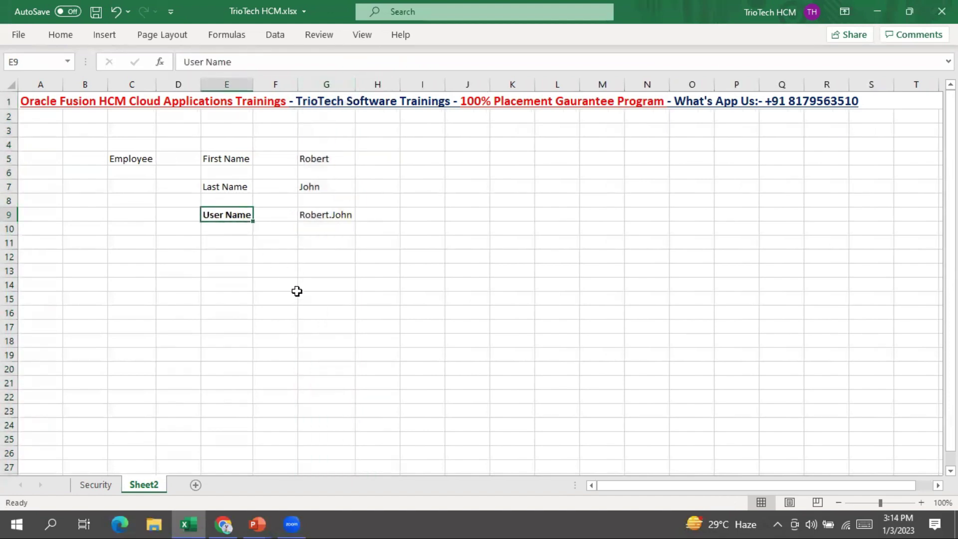
{"action": "key", "text": "ctrl+s"}
{"action": "left_click", "coordinate": [337, 216]}
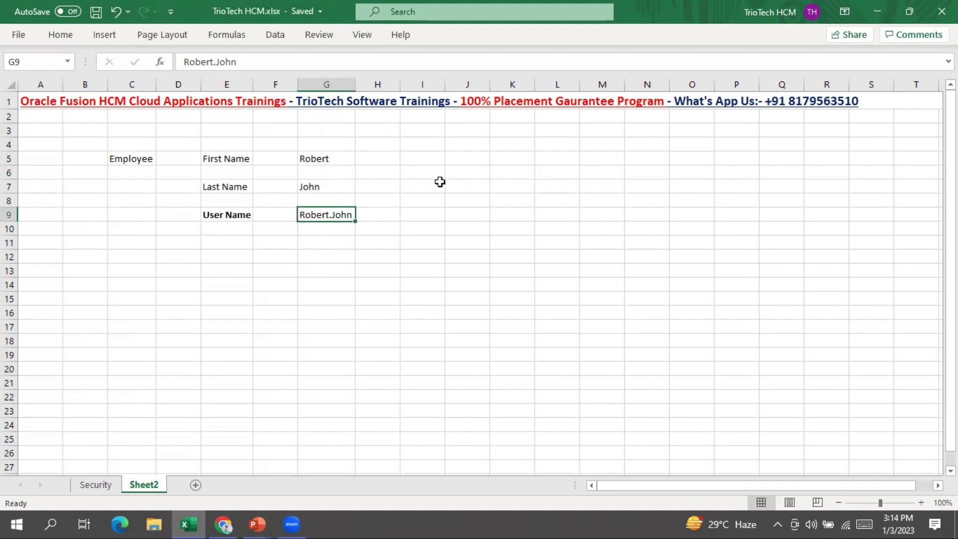
{"action": "left_click", "coordinate": [230, 160]}
{"action": "left_click_drag", "start_coordinate": [242, 193], "coordinate": [328, 193]}
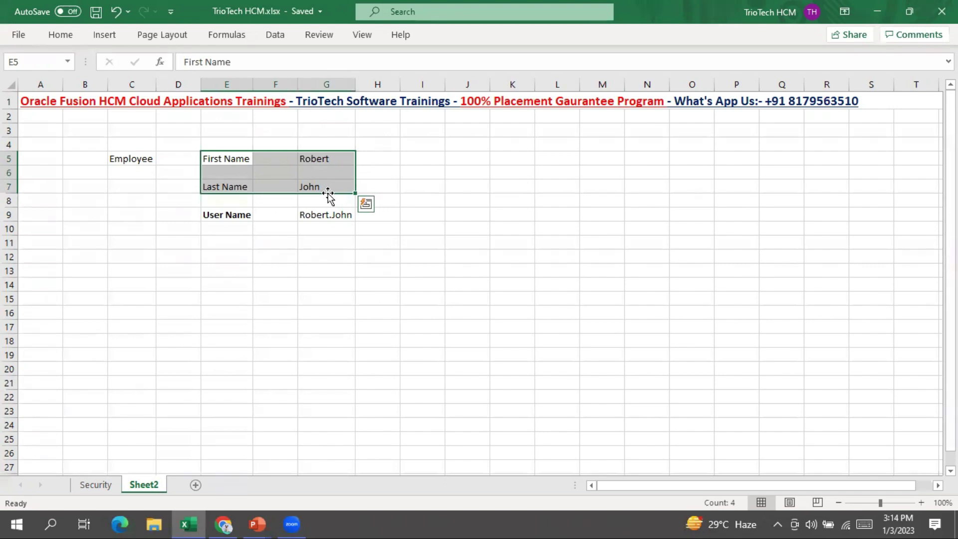
Copy the E5:G7 name block into J5:L7 and widen column J
{"action": "left_click", "coordinate": [333, 158]}
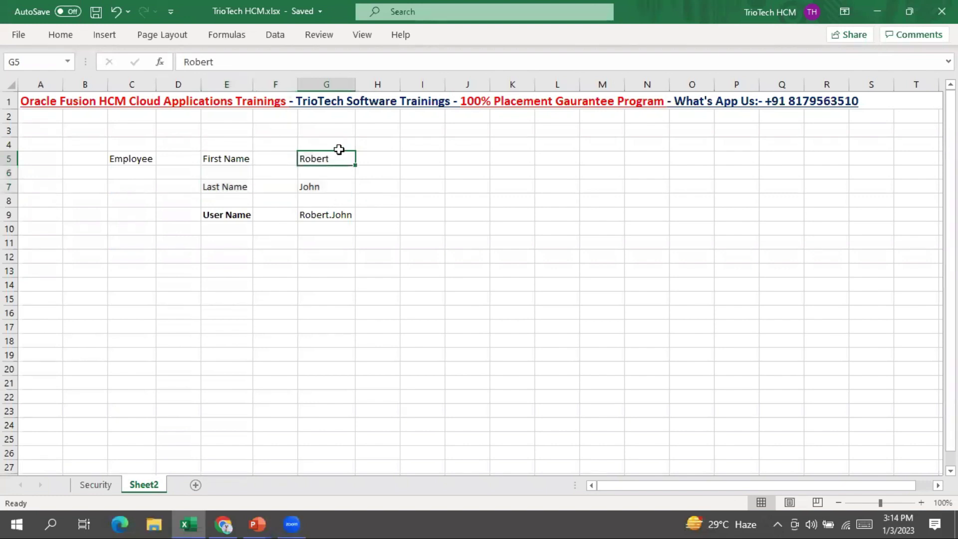
{"action": "left_click_drag", "start_coordinate": [241, 157], "coordinate": [331, 186]}
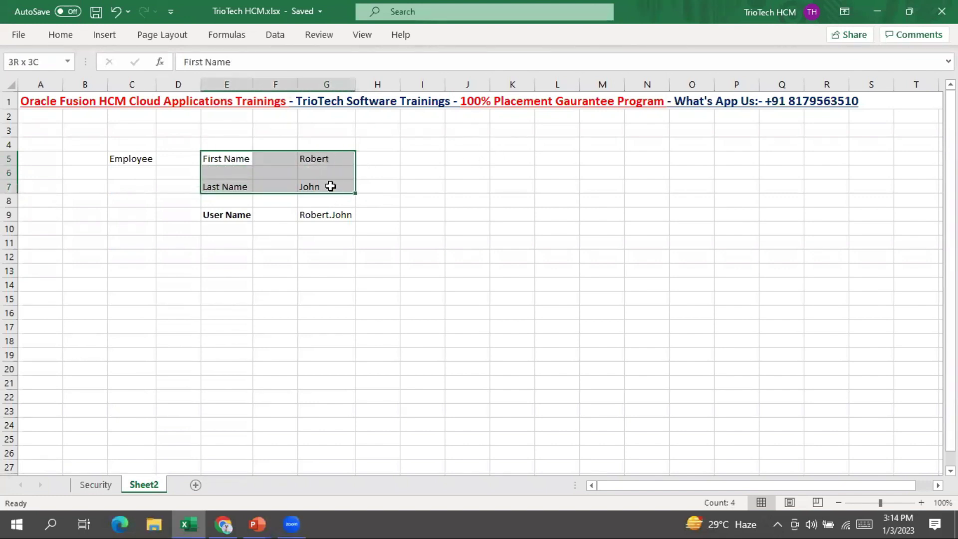
{"action": "key", "text": "ctrl+c"}
{"action": "left_click", "coordinate": [460, 160]}
{"action": "key", "text": "ctrl+v"}
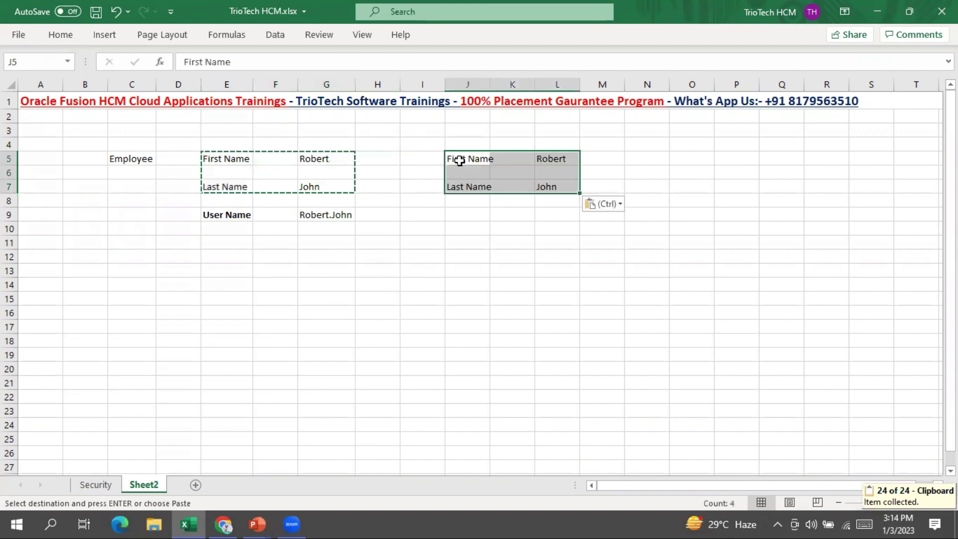
{"action": "key", "text": "Escape"}
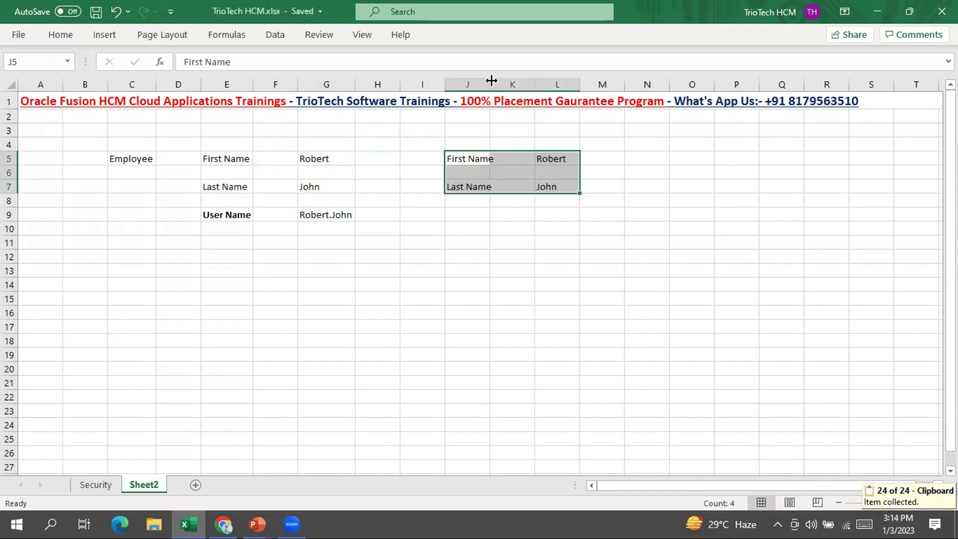
{"action": "double_click", "coordinate": [492, 80]}
{"action": "left_click", "coordinate": [569, 158]}
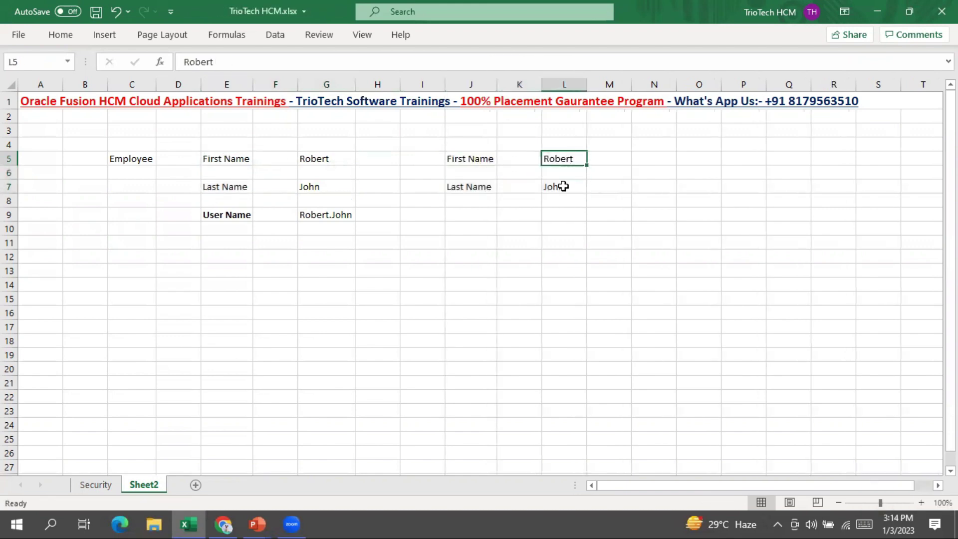
{"action": "left_click", "coordinate": [563, 186]}
{"action": "left_click", "coordinate": [482, 190]}
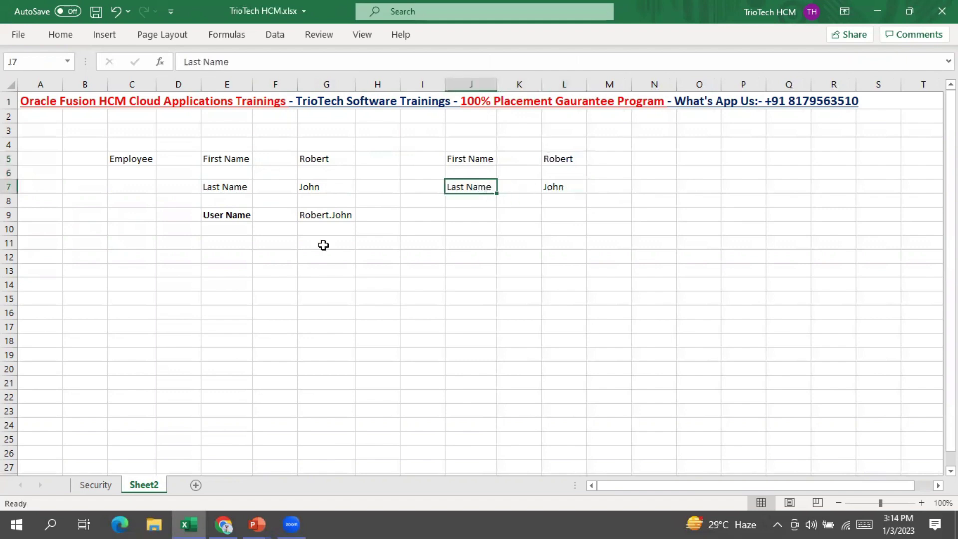
Copy the User Name label into J9 and enter ? in L9
{"action": "left_click", "coordinate": [229, 216]}
{"action": "key", "text": "ctrl+c"}
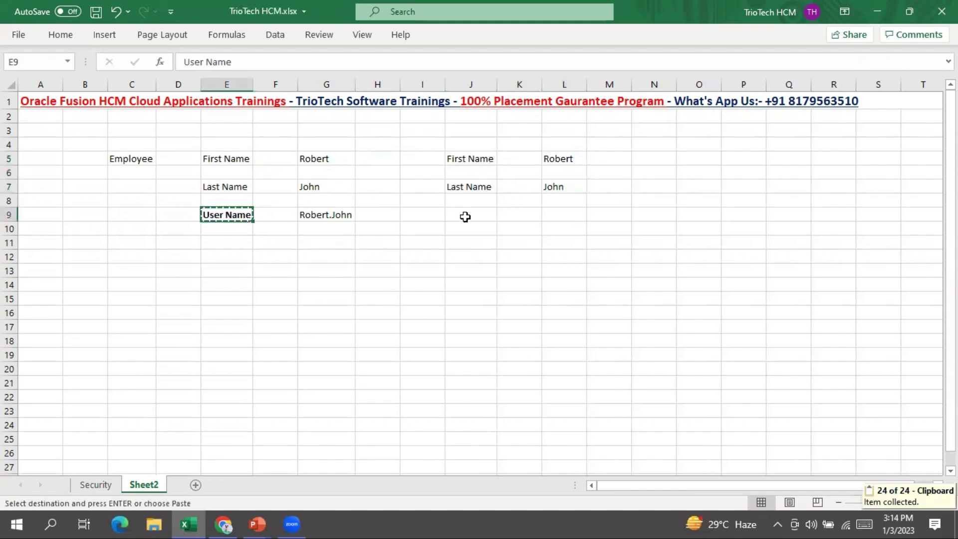
{"action": "left_click", "coordinate": [477, 212]}
{"action": "key", "text": "ctrl+v"}
{"action": "key", "text": "ctrl+s"}
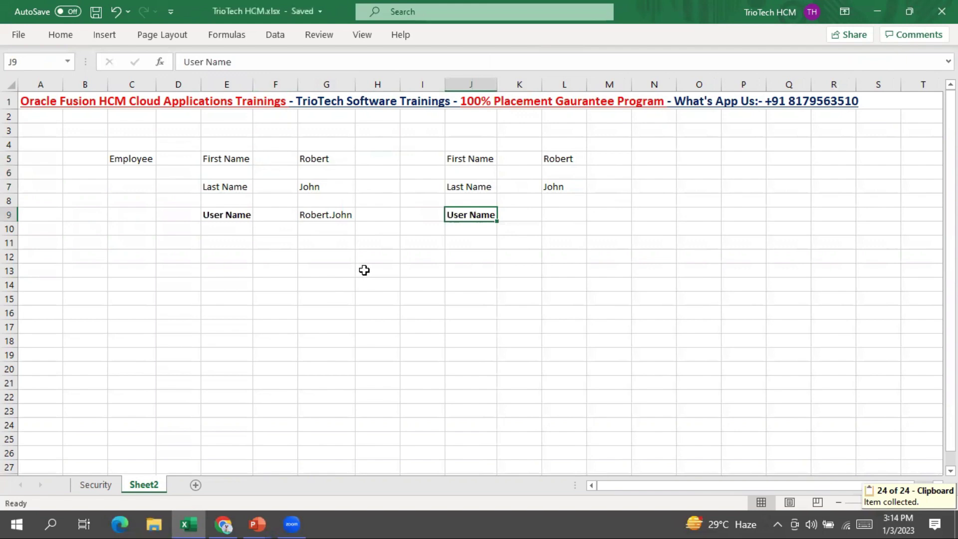
{"action": "left_click", "coordinate": [562, 216]}
{"action": "type", "text": "?"}
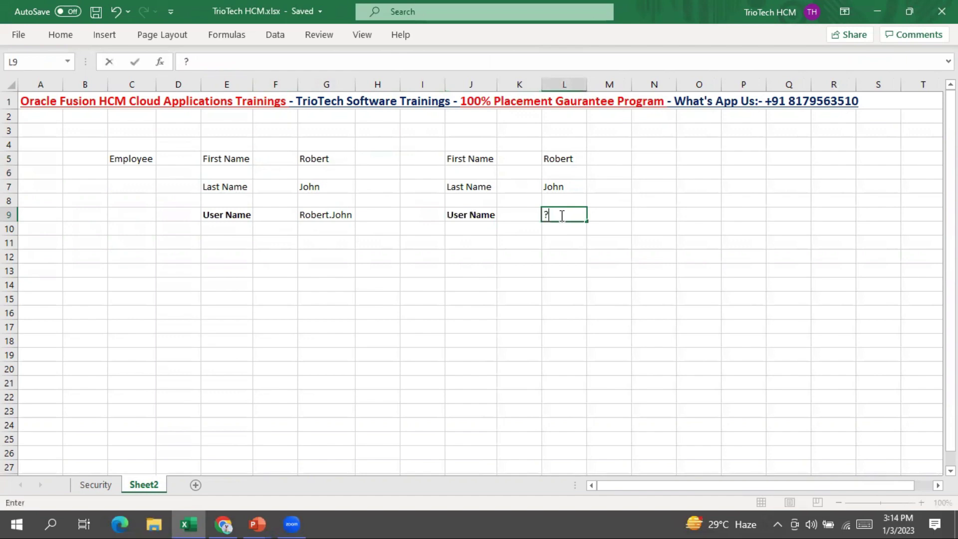
{"action": "key", "text": "ctrl+Return"}
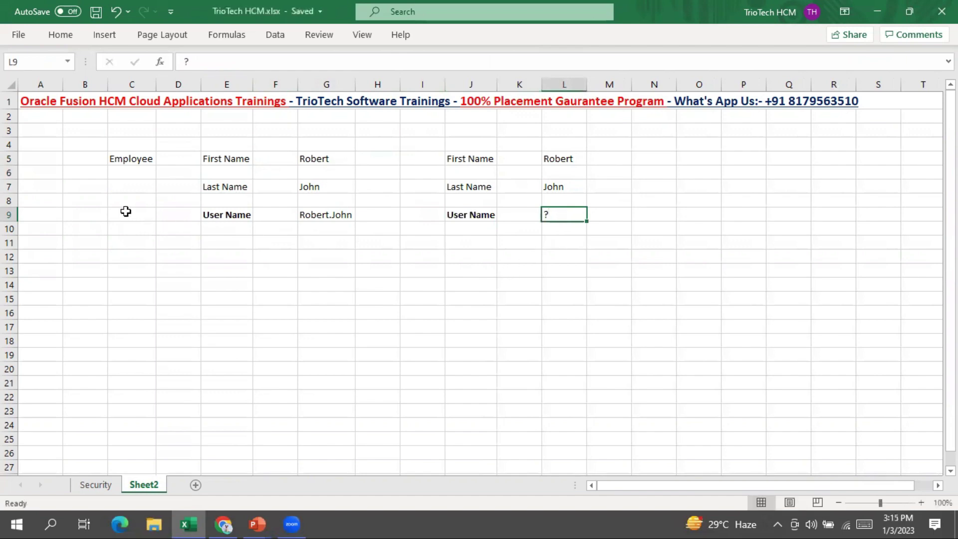
{"action": "left_click", "coordinate": [127, 211]}
Check the Oracle generation rule, then review the first example's names and user name in Excel
{"action": "left_click", "coordinate": [235, 523]}
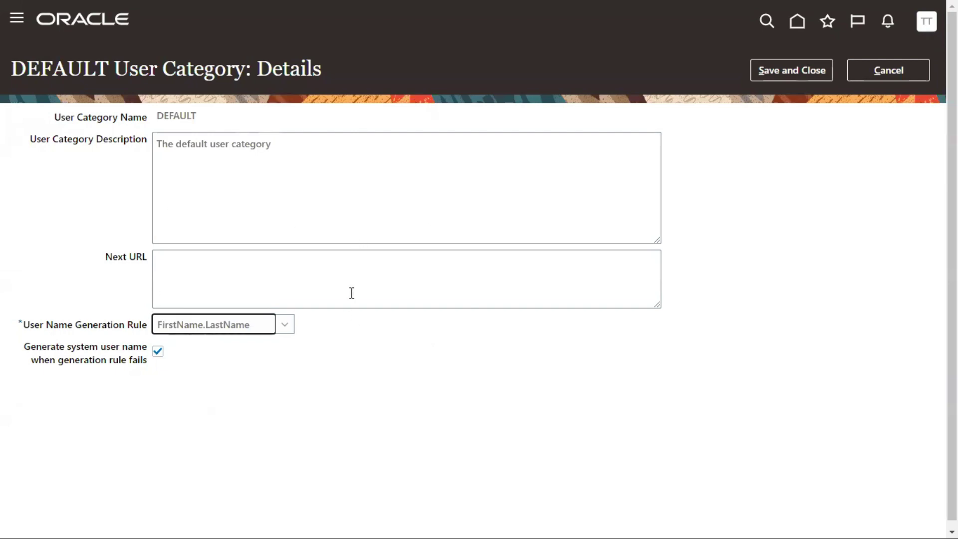
{"action": "left_click_drag", "start_coordinate": [50, 330], "coordinate": [183, 339]}
{"action": "key", "text": "alt+Tab"}
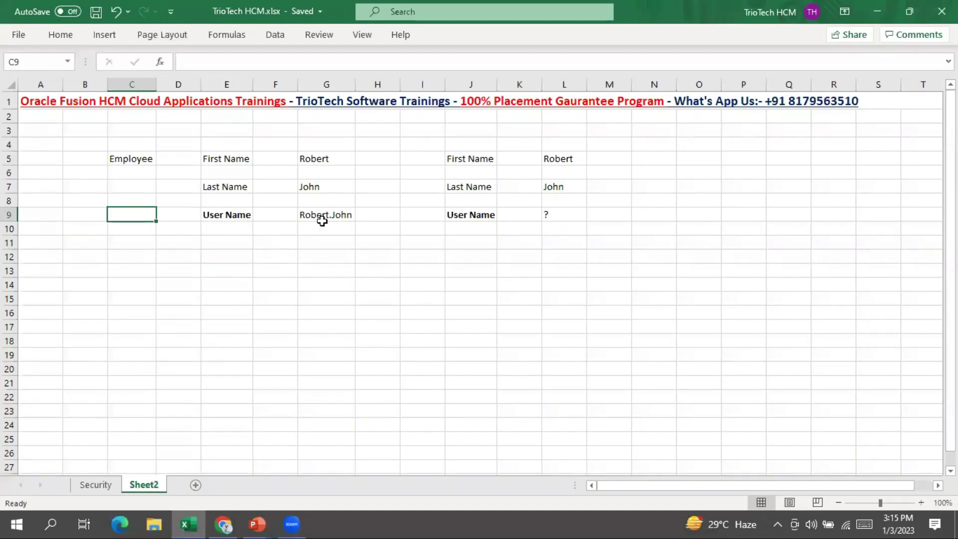
{"action": "left_click", "coordinate": [317, 213]}
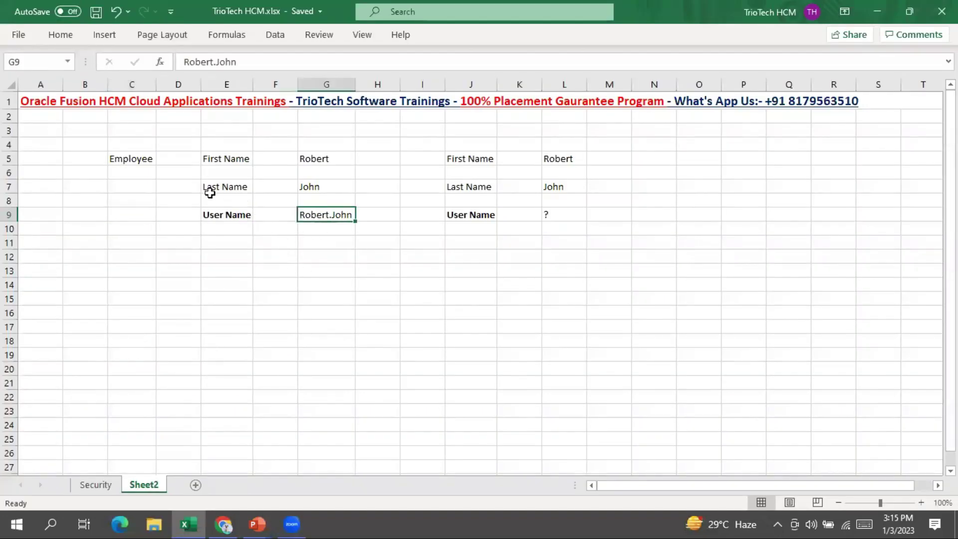
{"action": "left_click", "coordinate": [135, 158]}
{"action": "left_click", "coordinate": [327, 212]}
{"action": "left_click", "coordinate": [306, 153]}
{"action": "left_click_drag", "start_coordinate": [306, 154], "coordinate": [310, 187]}
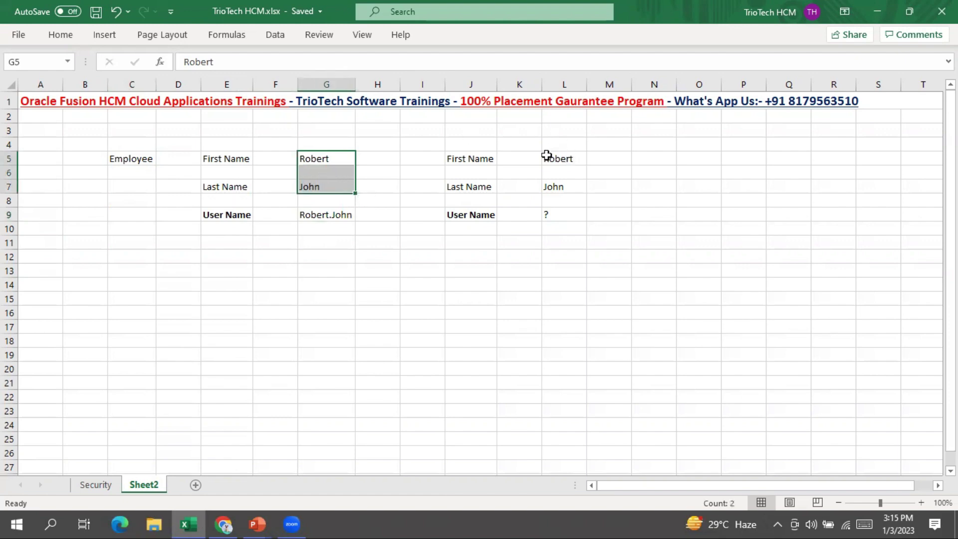
Compare the second example's names in L5:L7 with the unknown user name in L9
{"action": "left_click_drag", "start_coordinate": [472, 149], "coordinate": [545, 201]}
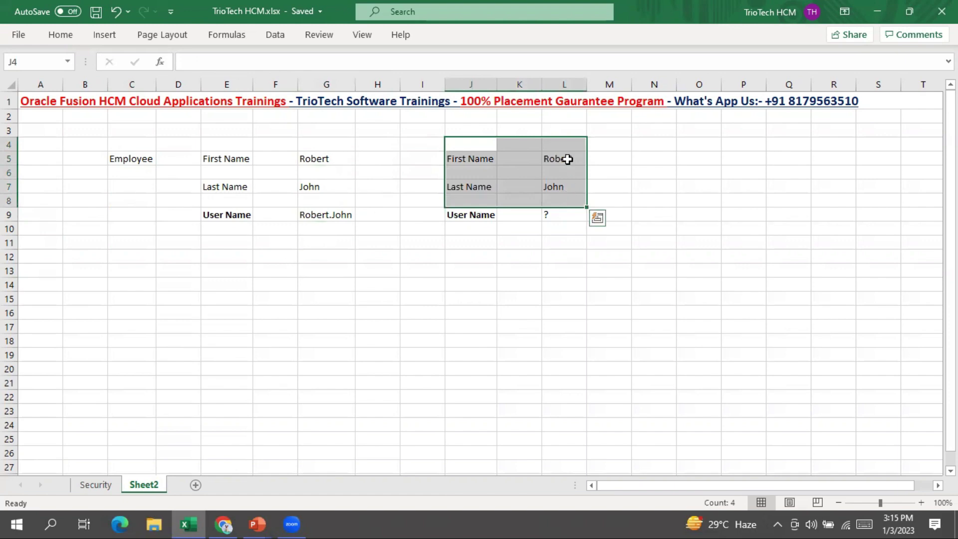
{"action": "left_click", "coordinate": [567, 158]}
{"action": "left_click", "coordinate": [559, 189]}
{"action": "left_click", "coordinate": [565, 216]}
{"action": "left_click", "coordinate": [590, 218]}
{"action": "left_click", "coordinate": [545, 216]}
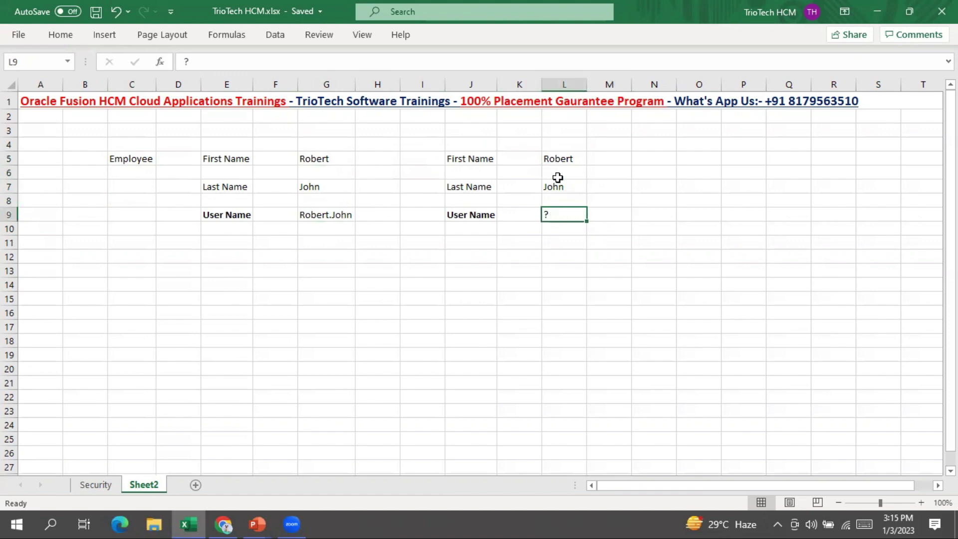
{"action": "left_click_drag", "start_coordinate": [564, 160], "coordinate": [567, 189]}
{"action": "left_click", "coordinate": [569, 214]}
Type Failing in M9 and return to the Oracle details page
{"action": "left_click", "coordinate": [622, 222]}
{"action": "type", "text": "Fa"}
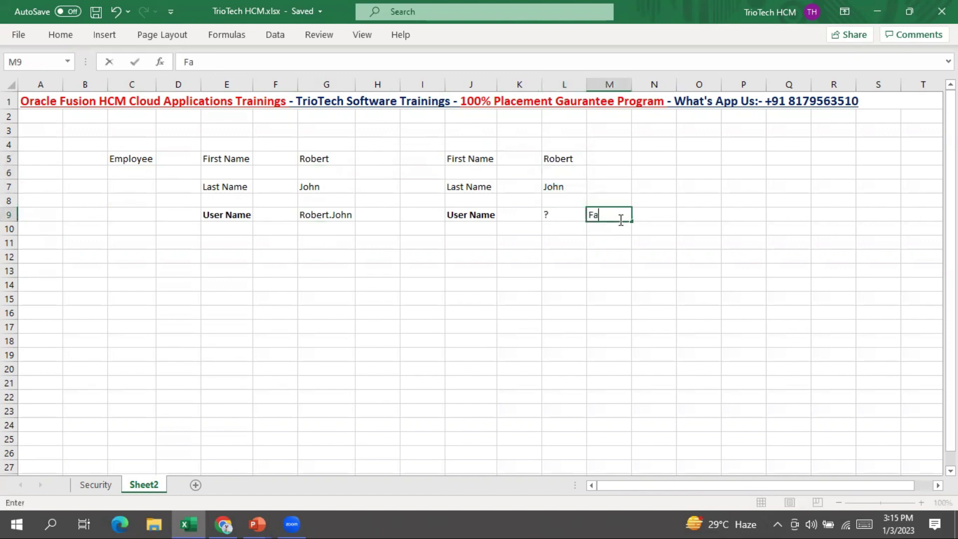
{"action": "type", "text": "iling"}
{"action": "key", "text": "ctrl+Return"}
{"action": "key", "text": "alt+Tab"}
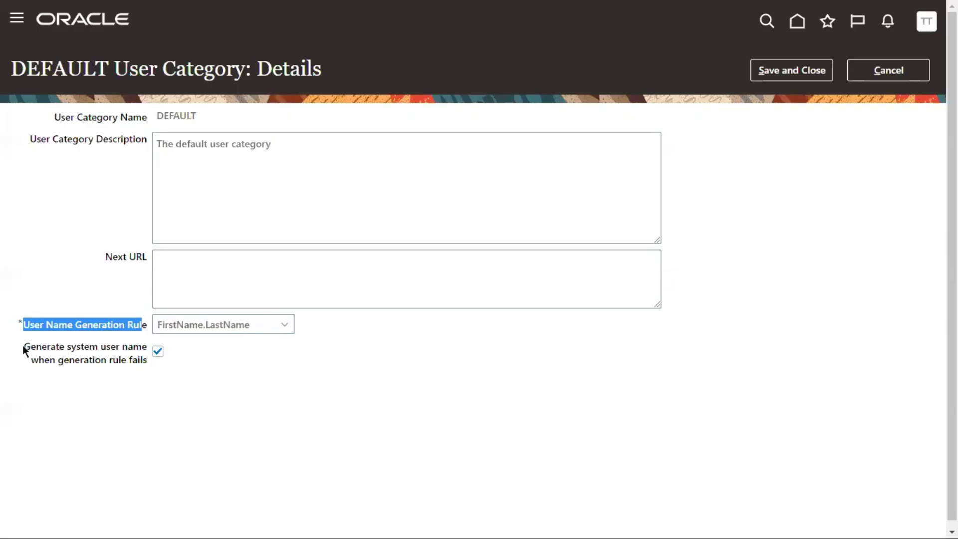
Review the User Name Generation Rule and the fallback option used when the rule fails
{"action": "left_click_drag", "start_coordinate": [23, 346], "coordinate": [103, 345]}
{"action": "left_click_drag", "start_coordinate": [28, 362], "coordinate": [145, 361]}
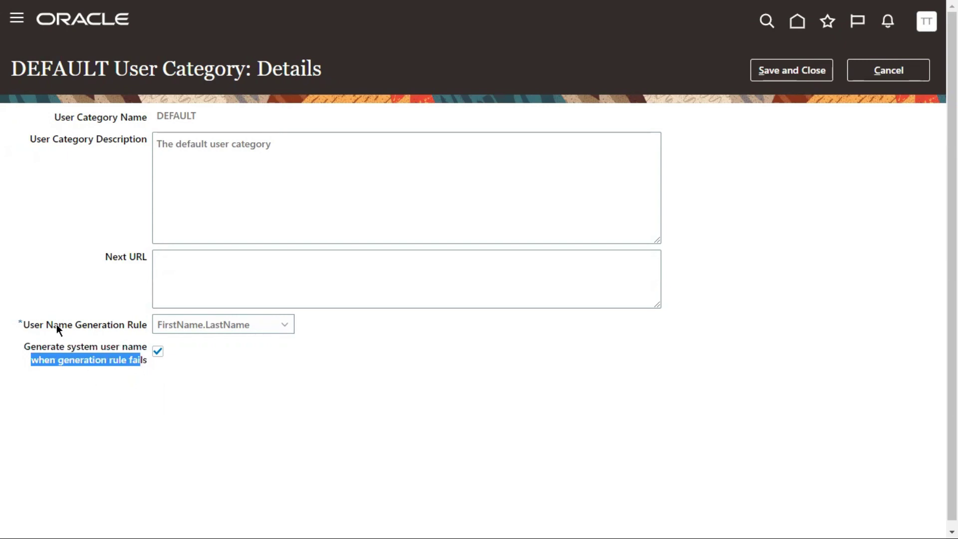
{"action": "left_click_drag", "start_coordinate": [44, 325], "coordinate": [148, 326]}
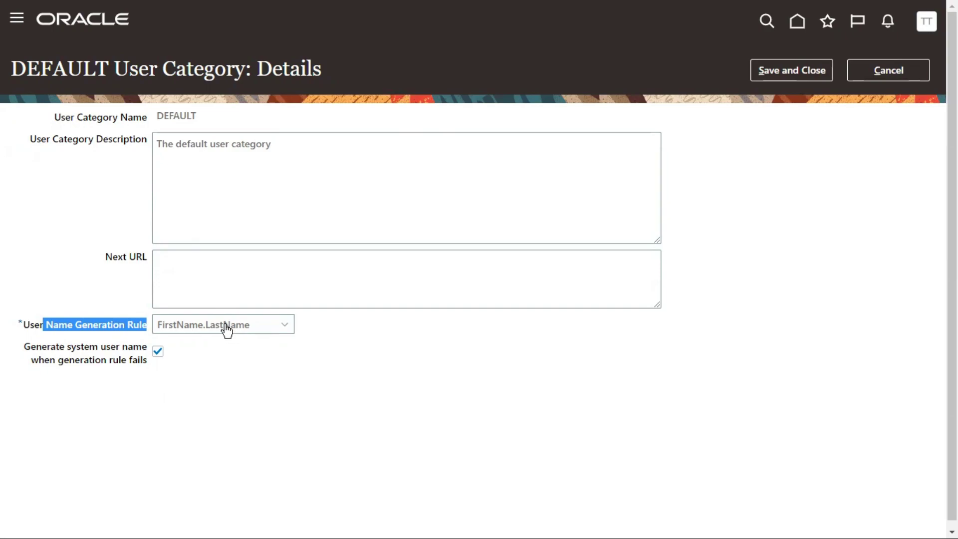
Check the failing example in Excel, then toggle the system user name fallback checkbox
{"action": "key", "text": "alt+Tab"}
{"action": "left_click_drag", "start_coordinate": [479, 161], "coordinate": [594, 188]}
{"action": "left_click", "coordinate": [464, 216]}
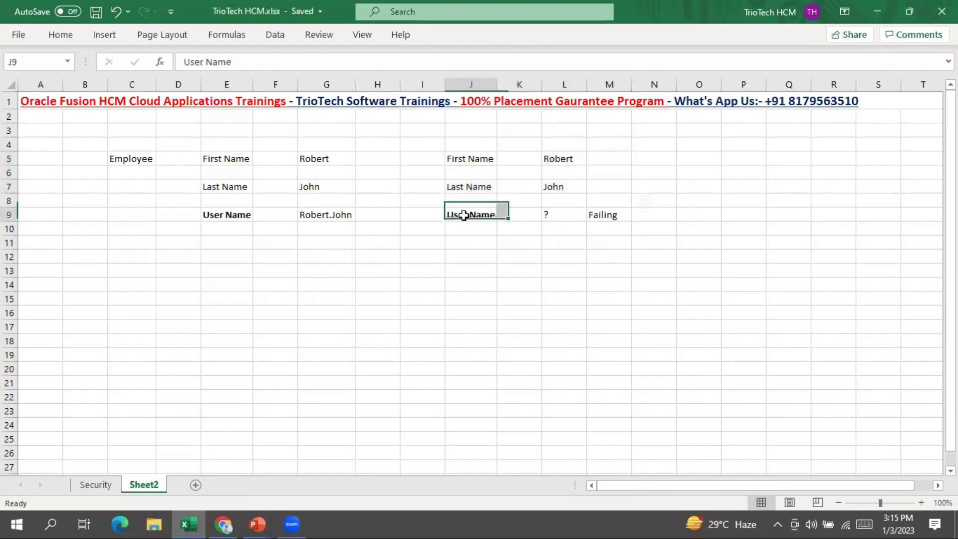
{"action": "left_click", "coordinate": [608, 215]}
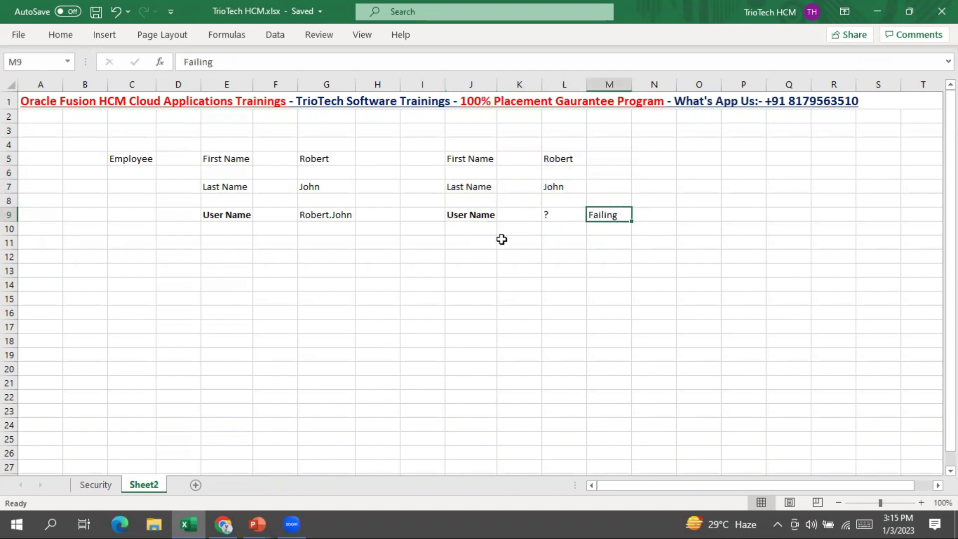
{"action": "key", "text": "alt+Tab"}
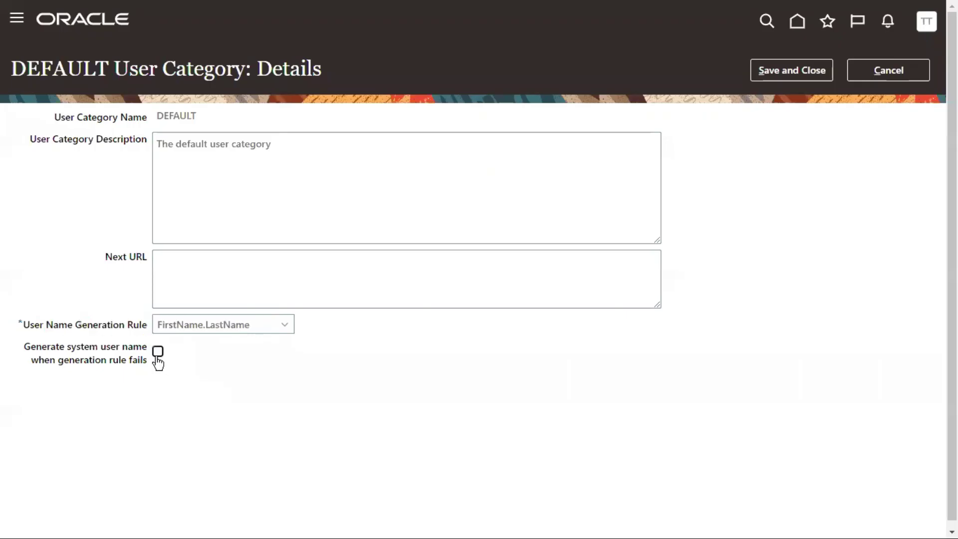
{"action": "left_click", "coordinate": [157, 353]}
{"action": "key", "text": "alt+Tab"}
{"action": "left_click", "coordinate": [475, 218]}
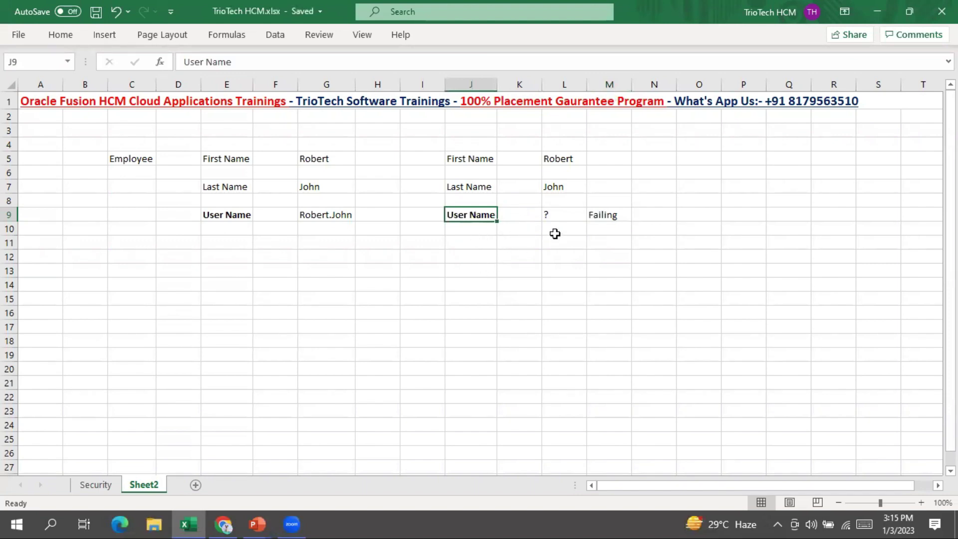
Copy the first name from L5 into L10 and extend it with '.A.John' to form the example user name
{"action": "left_click", "coordinate": [570, 157]}
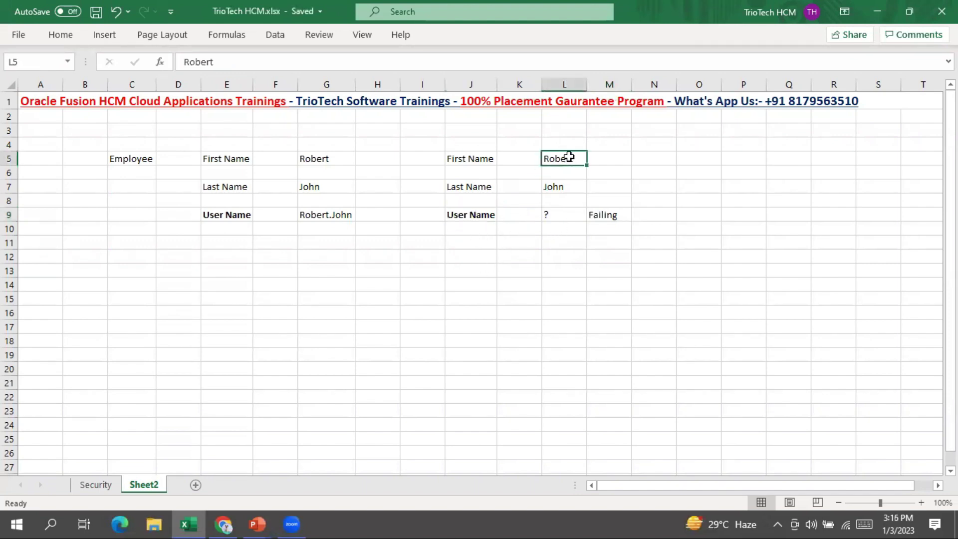
{"action": "key", "text": "ctrl+c"}
{"action": "left_click", "coordinate": [558, 229]}
{"action": "key", "text": "ctrl+v"}
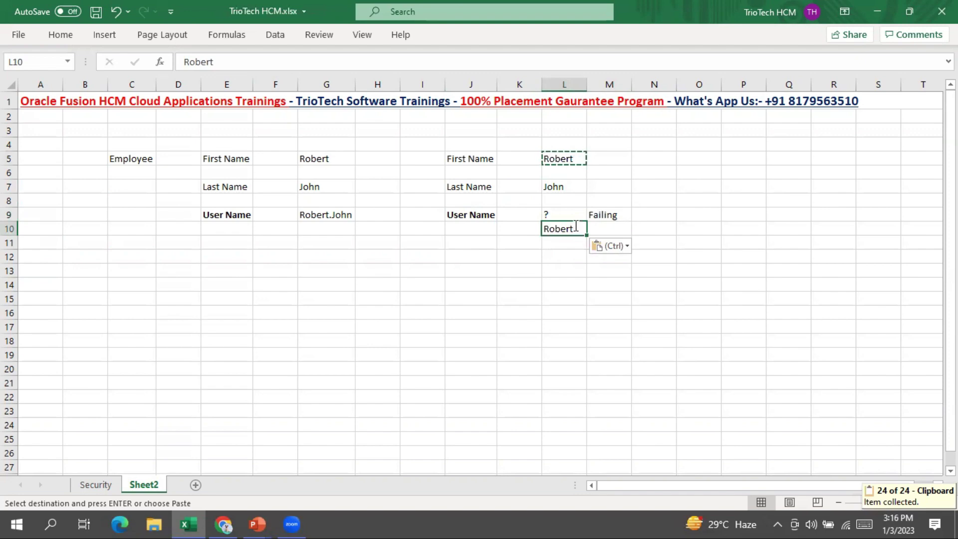
{"action": "double_click", "coordinate": [576, 226]}
{"action": "type", "text": ".A"}
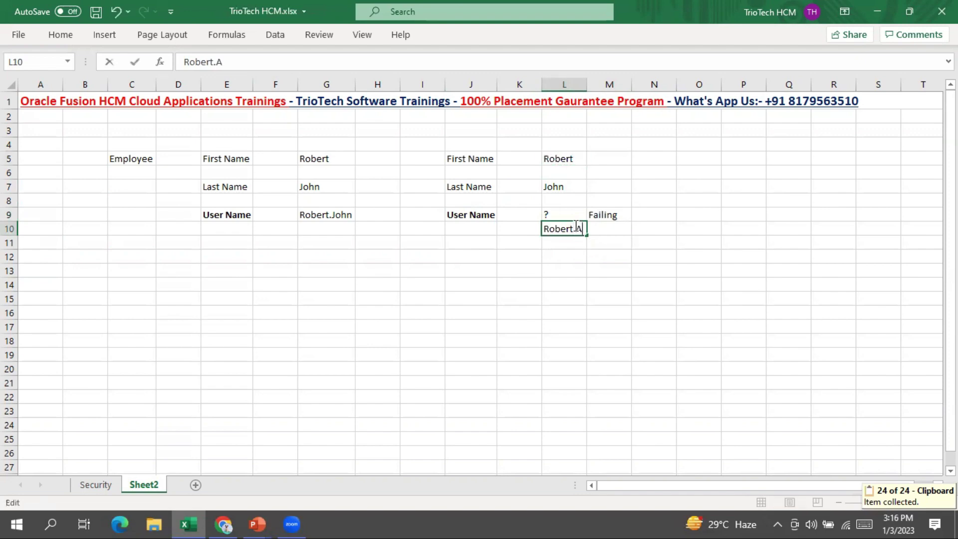
{"action": "type", "text": ".John"}
{"action": "key", "text": "Return"}
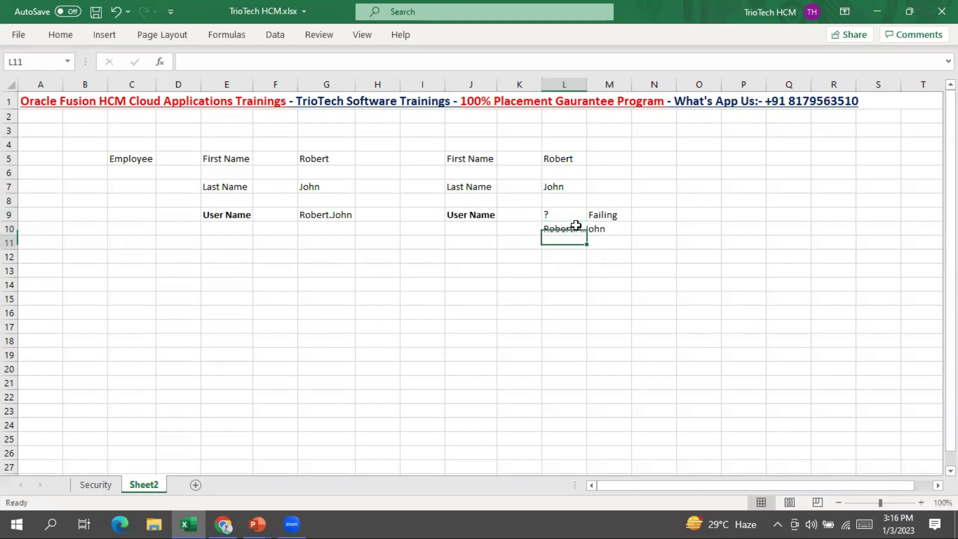
Widen column L to fit the new user name and review the example names
{"action": "left_click_drag", "start_coordinate": [587, 84], "coordinate": [609, 85]}
{"action": "left_click", "coordinate": [587, 294]}
{"action": "left_click", "coordinate": [565, 229]}
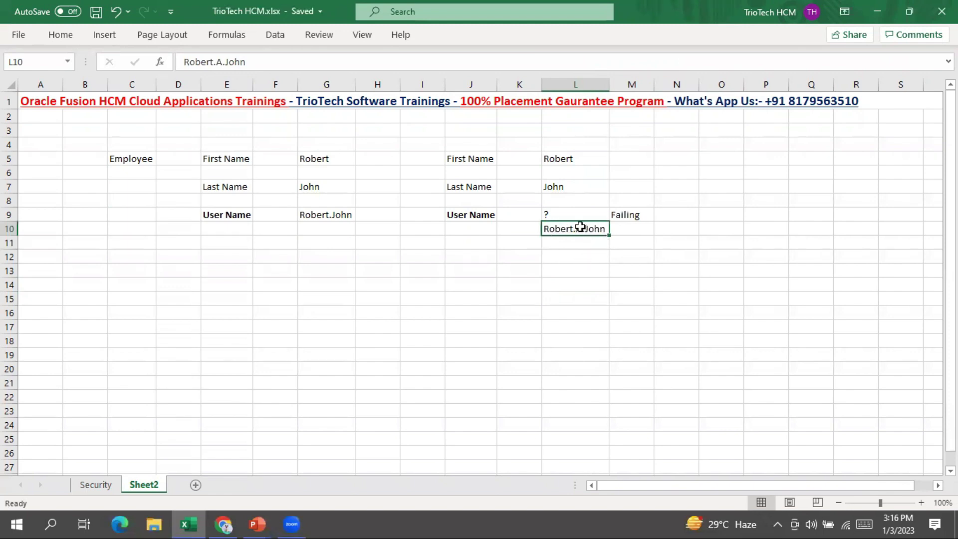
{"action": "left_click", "coordinate": [571, 291]}
{"action": "left_click_drag", "start_coordinate": [724, 155], "coordinate": [808, 193]}
{"action": "left_click_drag", "start_coordinate": [572, 156], "coordinate": [584, 188]}
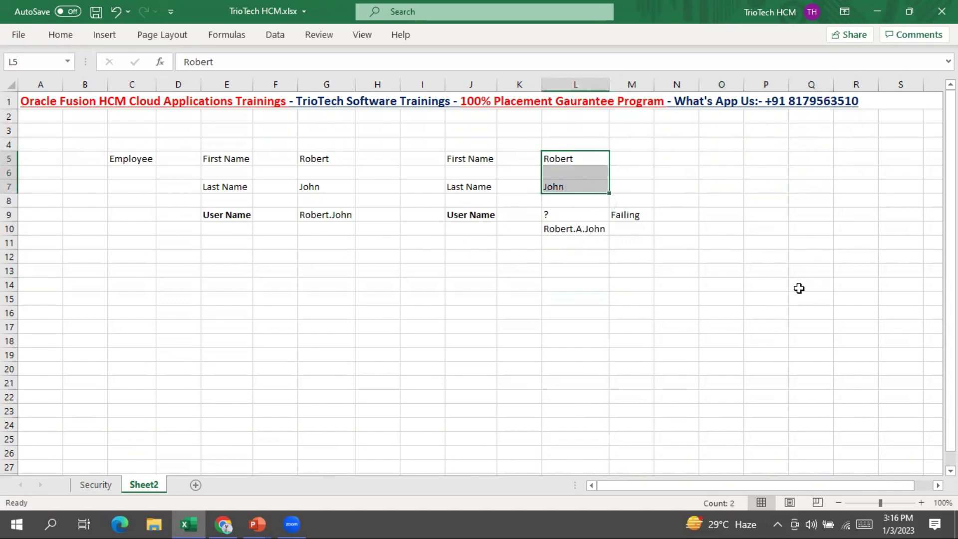
{"action": "left_click", "coordinate": [466, 214]}
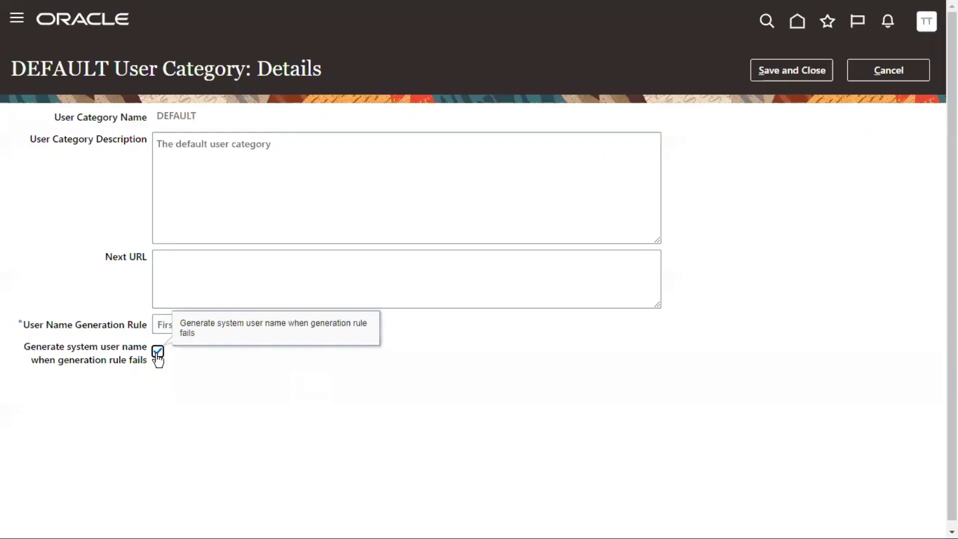
Keep 'Generate system user name when generation rule fails' checked after toggling it off and back on
{"action": "left_click_drag", "start_coordinate": [50, 348], "coordinate": [142, 364]}
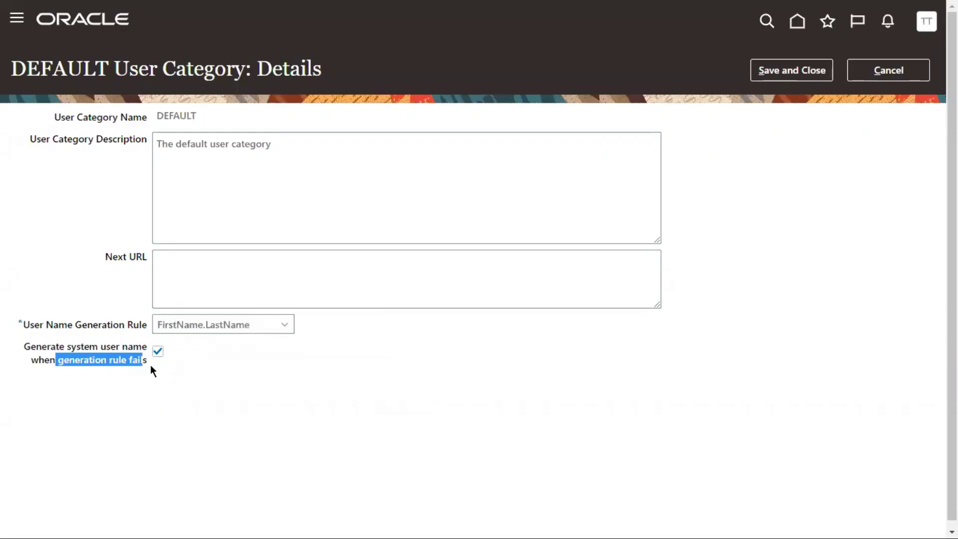
{"action": "left_click", "coordinate": [158, 351]}
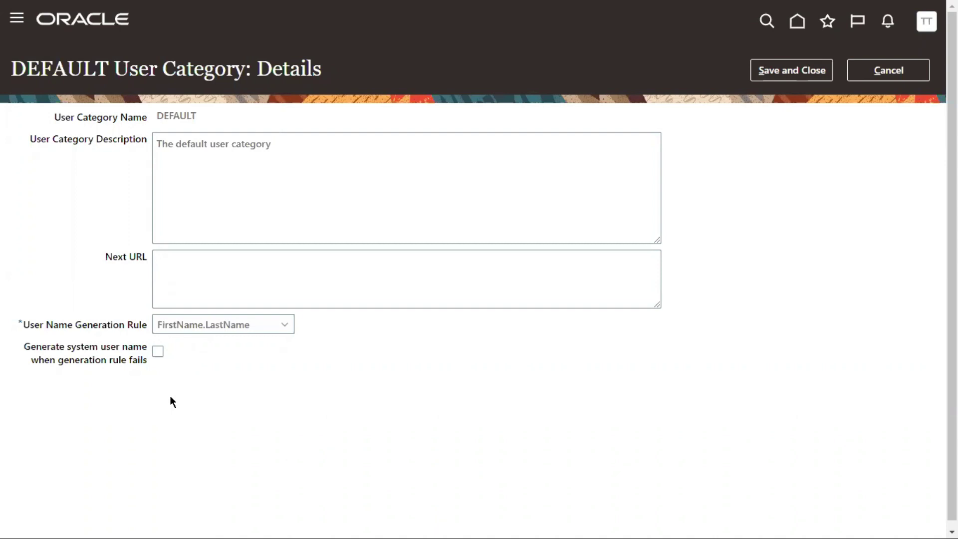
{"action": "left_click", "coordinate": [157, 353]}
{"action": "left_click_drag", "start_coordinate": [48, 360], "coordinate": [127, 360]}
{"action": "left_click", "coordinate": [96, 398]}
Compare the generated user name examples in the Excel workbook's columns G and L
{"action": "key", "text": "alt+Tab"}
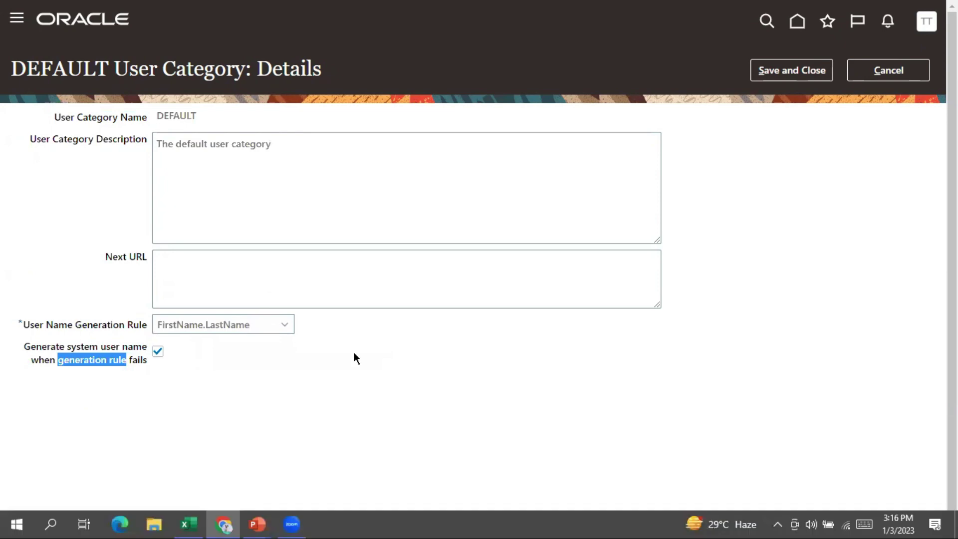
{"action": "left_click", "coordinate": [571, 232]}
{"action": "left_click_drag", "start_coordinate": [555, 155], "coordinate": [580, 203]}
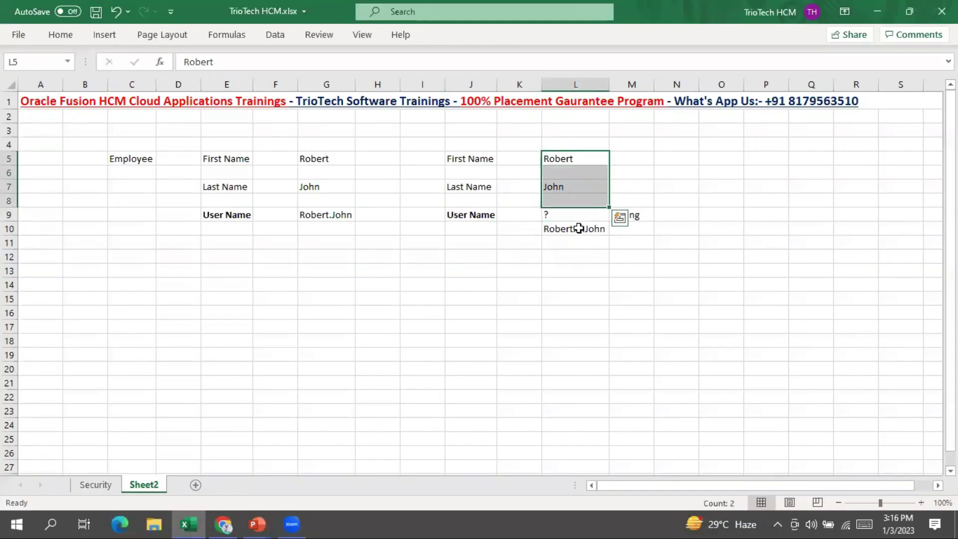
{"action": "left_click", "coordinate": [579, 227]}
{"action": "left_click", "coordinate": [315, 216]}
{"action": "left_click", "coordinate": [567, 243]}
{"action": "key", "text": "alt+Tab"}
Save and close the DEFAULT user category details
{"action": "left_click_drag", "start_coordinate": [52, 347], "coordinate": [145, 359]}
{"action": "left_click", "coordinate": [412, 370]}
{"action": "left_click", "coordinate": [792, 70]}
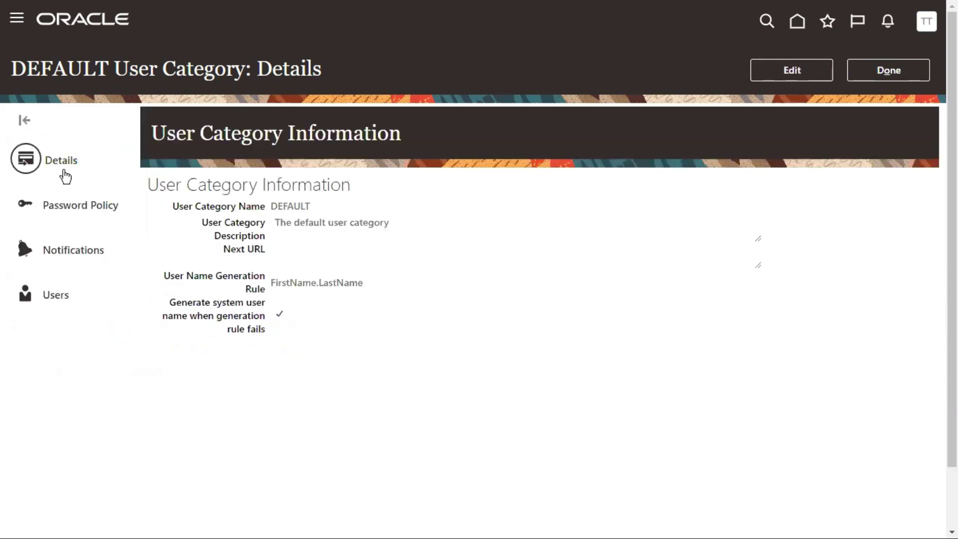
Open the DEFAULT category's password policy in edit mode
{"action": "double_click", "coordinate": [275, 72]}
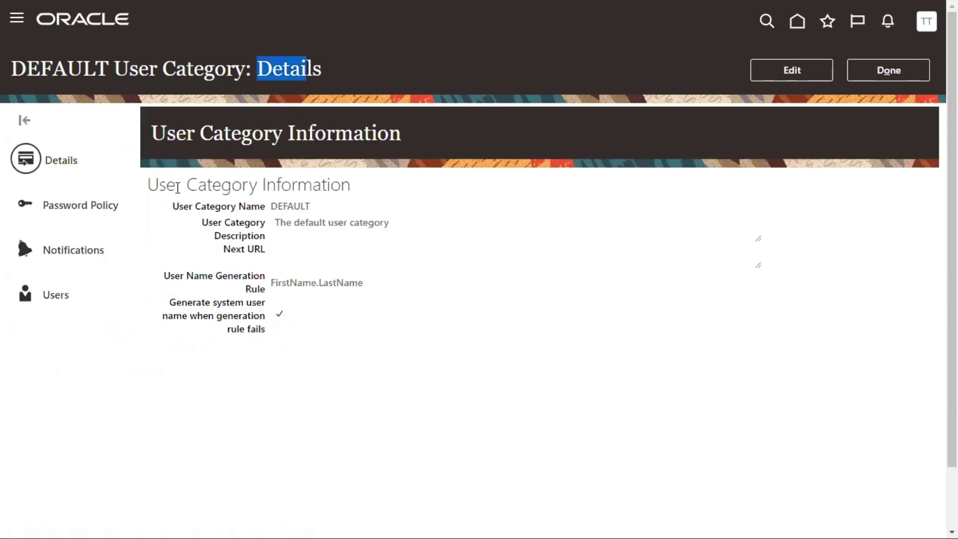
{"action": "left_click", "coordinate": [67, 212]}
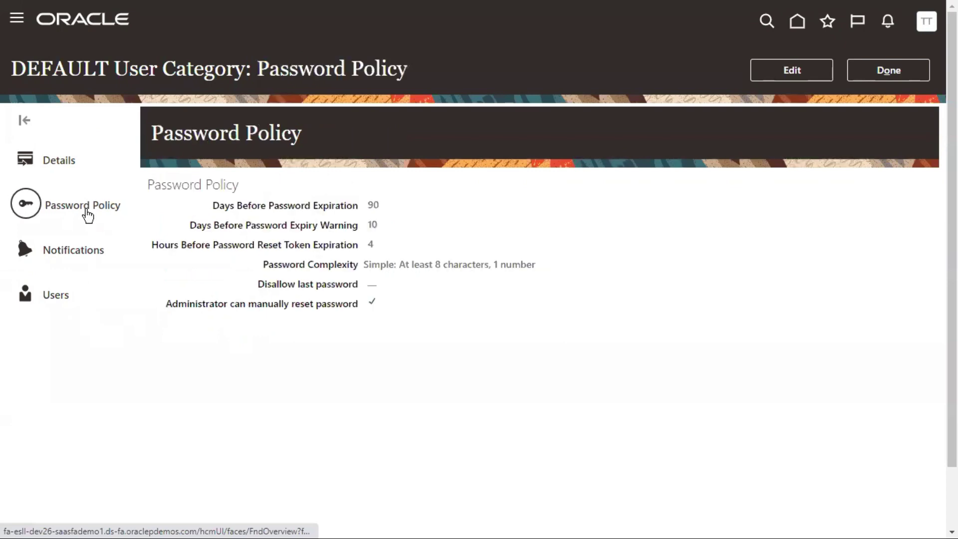
{"action": "left_click", "coordinate": [790, 69]}
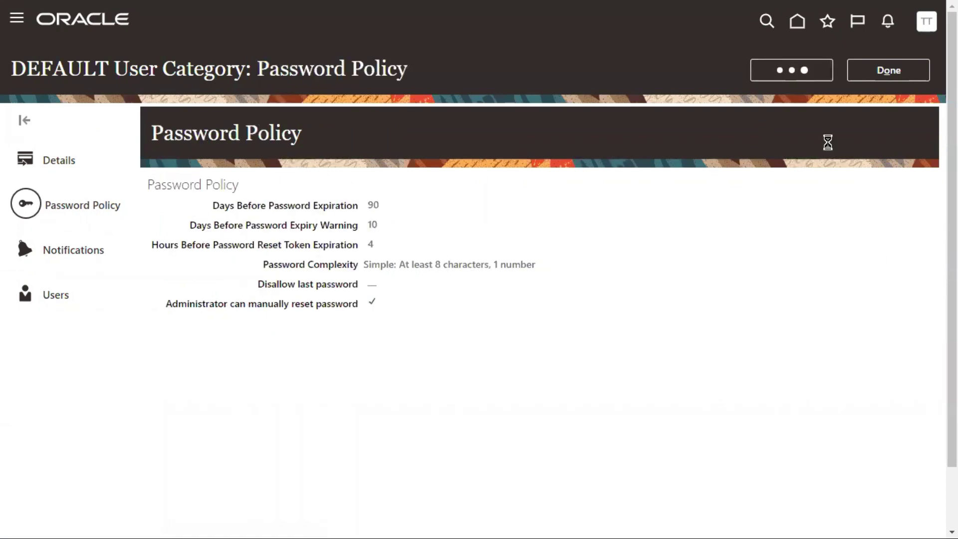
{"action": "left_click_drag", "start_coordinate": [6, 124], "coordinate": [214, 147]}
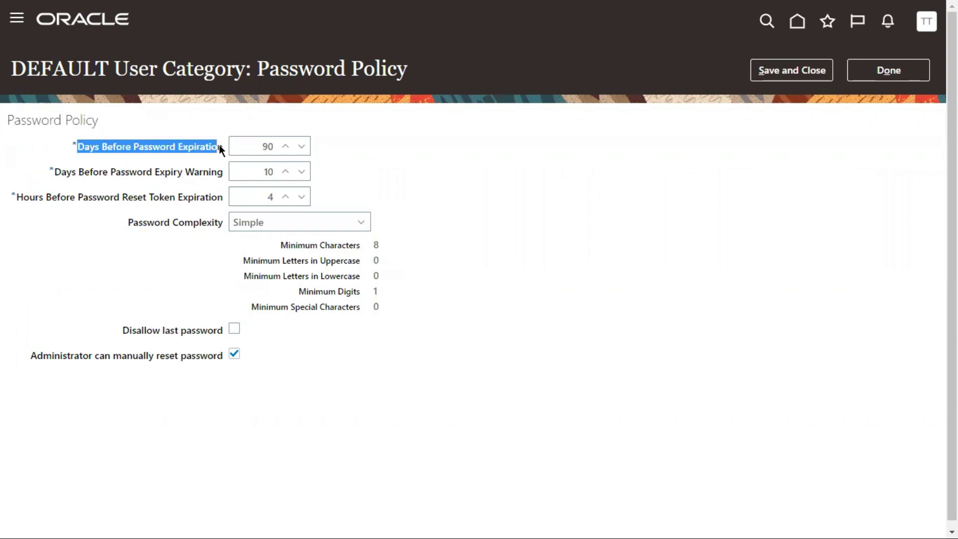
{"action": "left_click", "coordinate": [260, 147]}
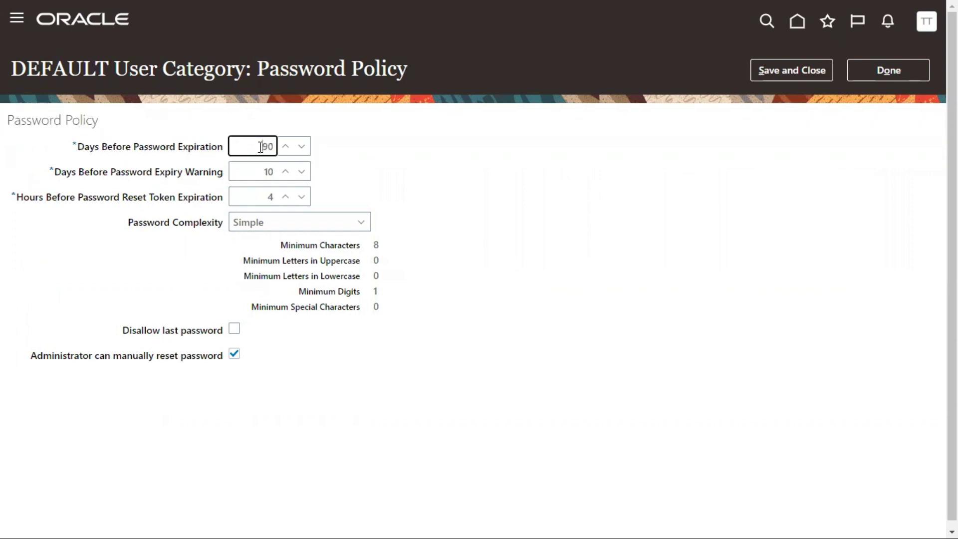
{"action": "left_click", "coordinate": [559, 199]}
Try 120 and then 9999 as the days before password expiration
{"action": "left_click_drag", "start_coordinate": [256, 147], "coordinate": [276, 148]}
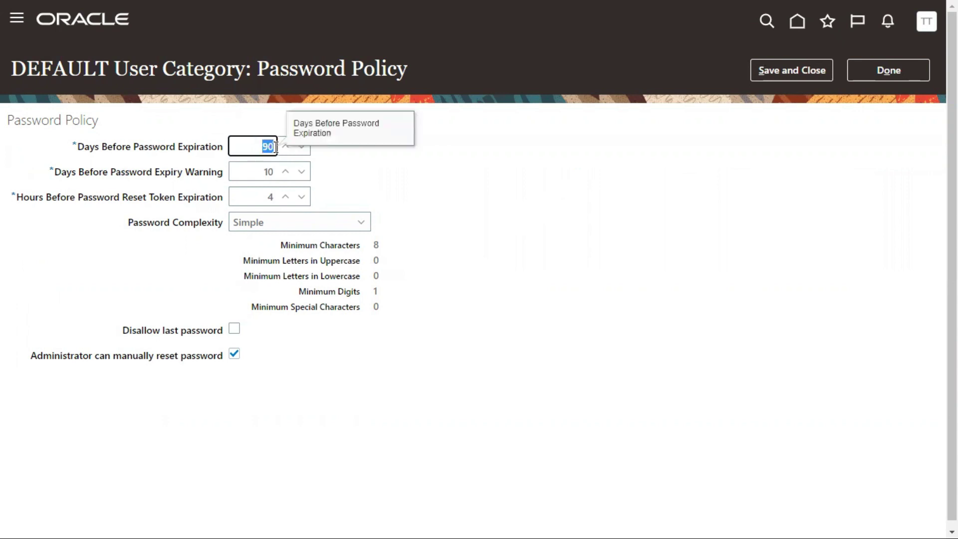
{"action": "key", "text": "BackSpace"}
{"action": "type", "text": "120"}
{"action": "left_click", "coordinate": [490, 244]}
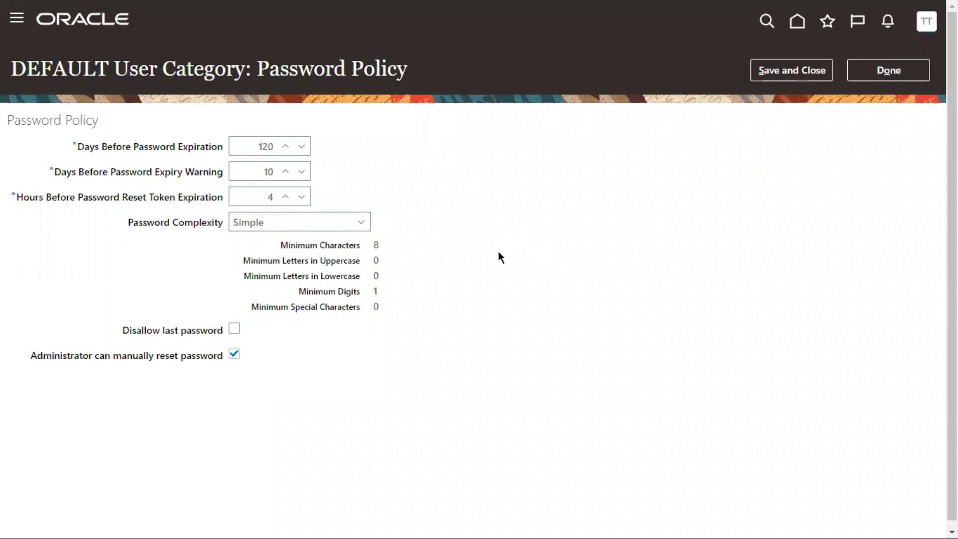
{"action": "left_click_drag", "start_coordinate": [252, 146], "coordinate": [296, 146]}
{"action": "key", "text": "BackSpace"}
{"action": "type", "text": "999"}
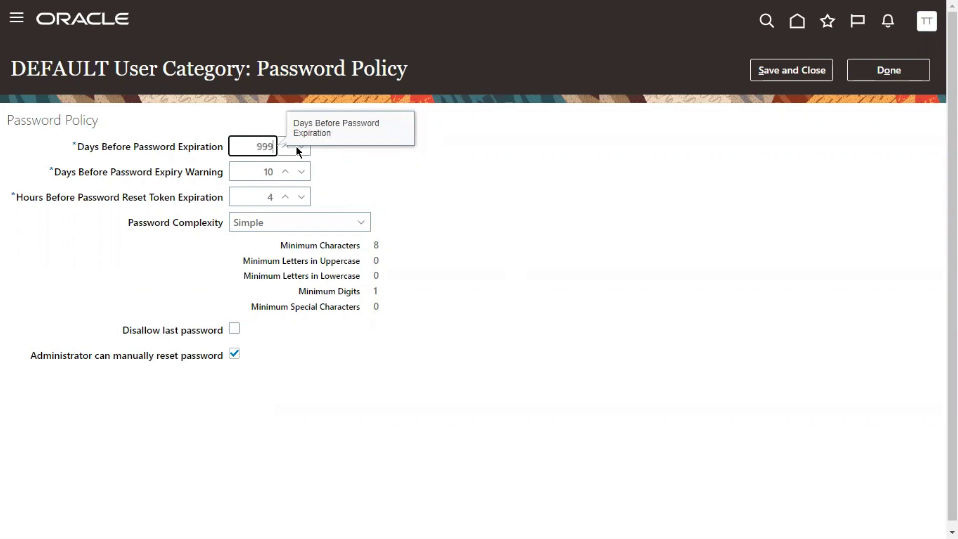
{"action": "type", "text": "9"}
{"action": "left_click", "coordinate": [429, 202]}
Restore the days before password expiration to 90
{"action": "double_click", "coordinate": [260, 146]}
{"action": "key", "text": "BackSpace"}
{"action": "type", "text": "90"}
{"action": "left_click", "coordinate": [517, 204]}
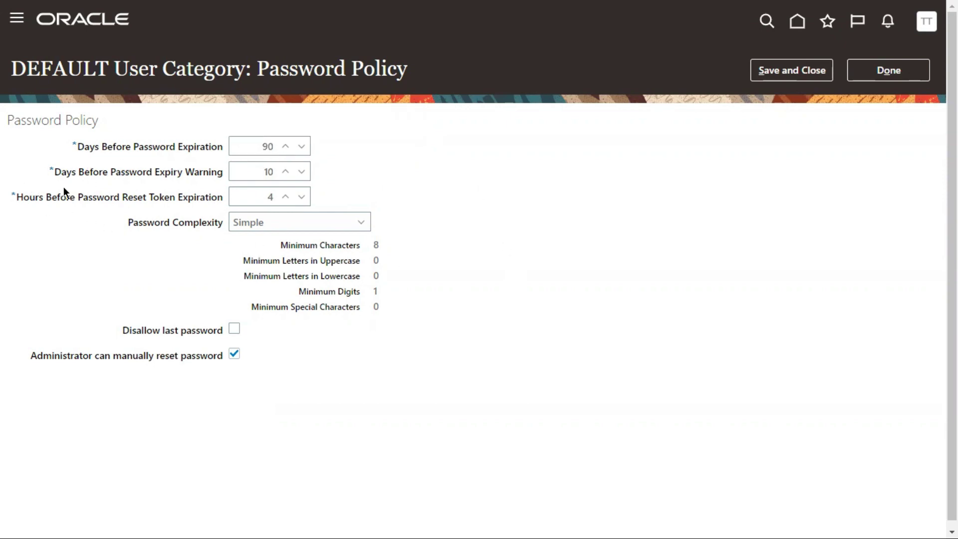
{"action": "left_click_drag", "start_coordinate": [61, 172], "coordinate": [219, 172]}
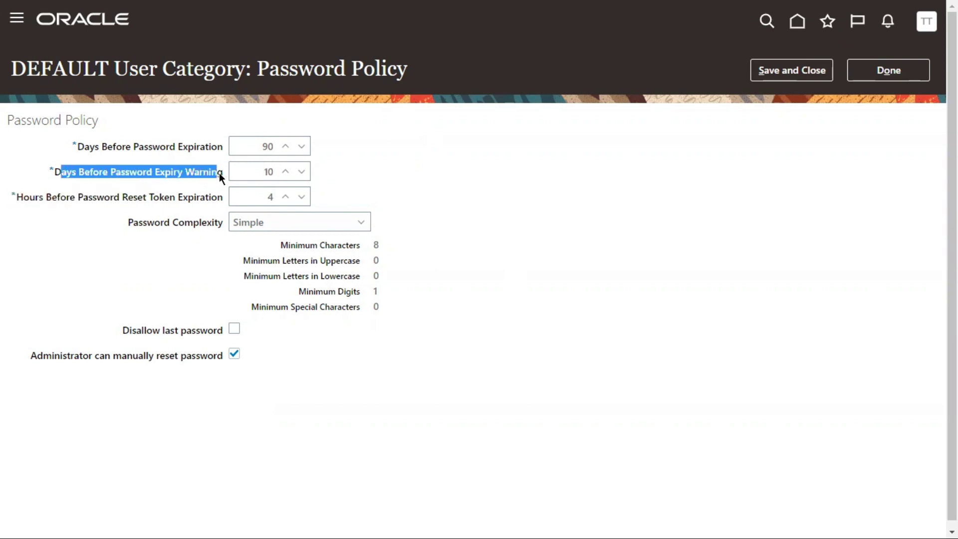
{"action": "left_click", "coordinate": [255, 145]}
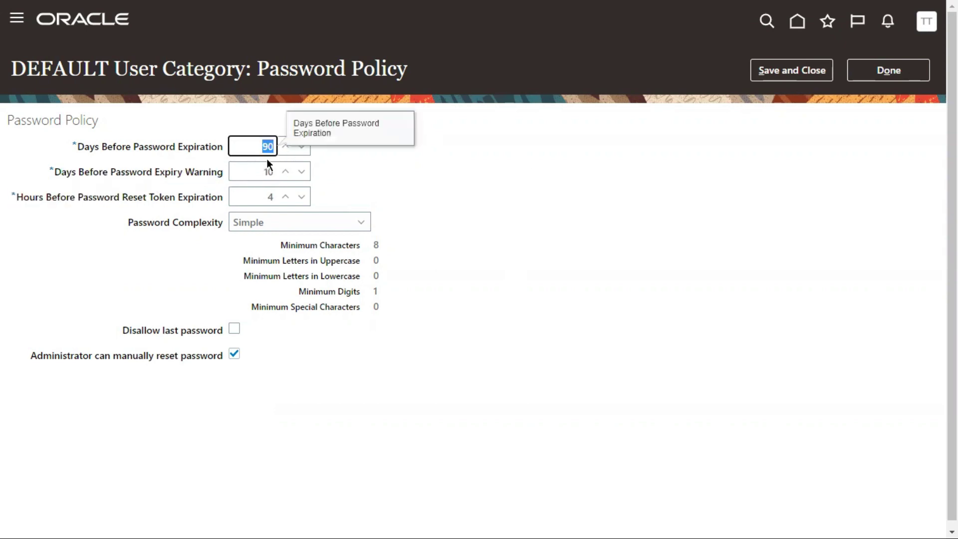
{"action": "left_click", "coordinate": [507, 216]}
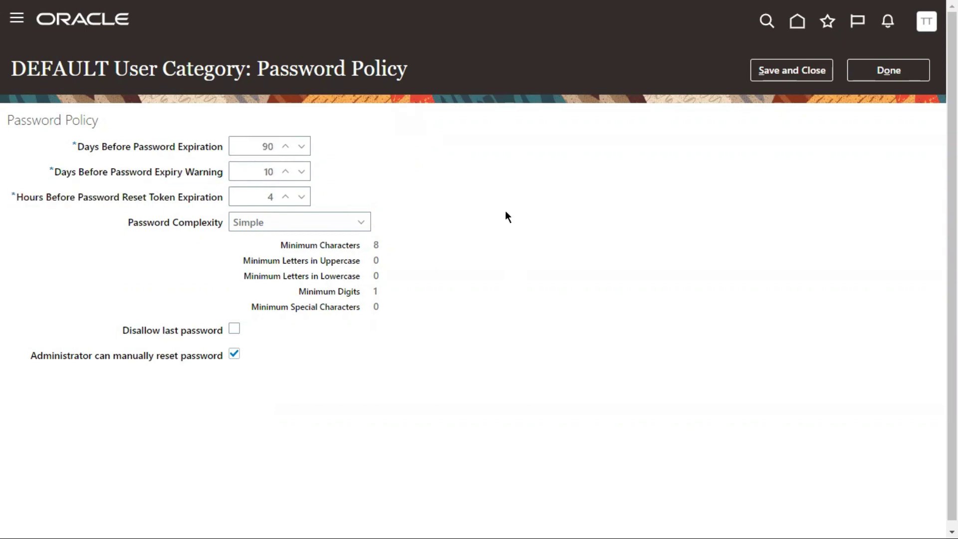
{"action": "left_click", "coordinate": [269, 172]}
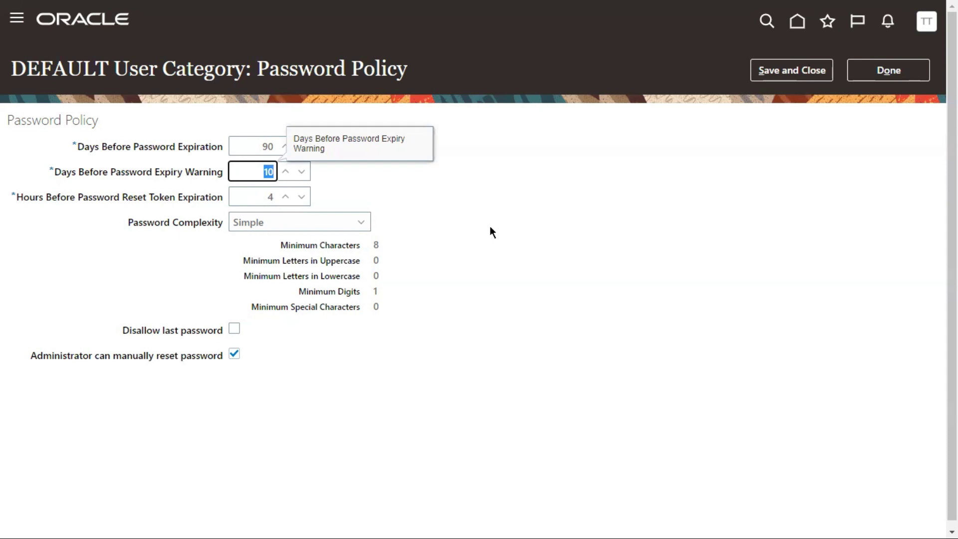
{"action": "left_click_drag", "start_coordinate": [58, 198], "coordinate": [224, 198]}
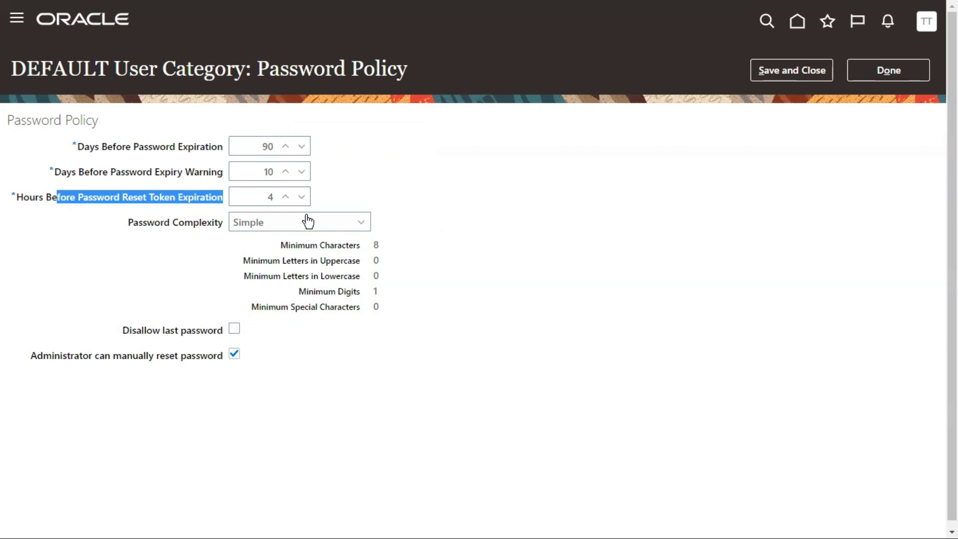
{"action": "double_click", "coordinate": [21, 193]}
{"action": "left_click_drag", "start_coordinate": [259, 194], "coordinate": [278, 201]}
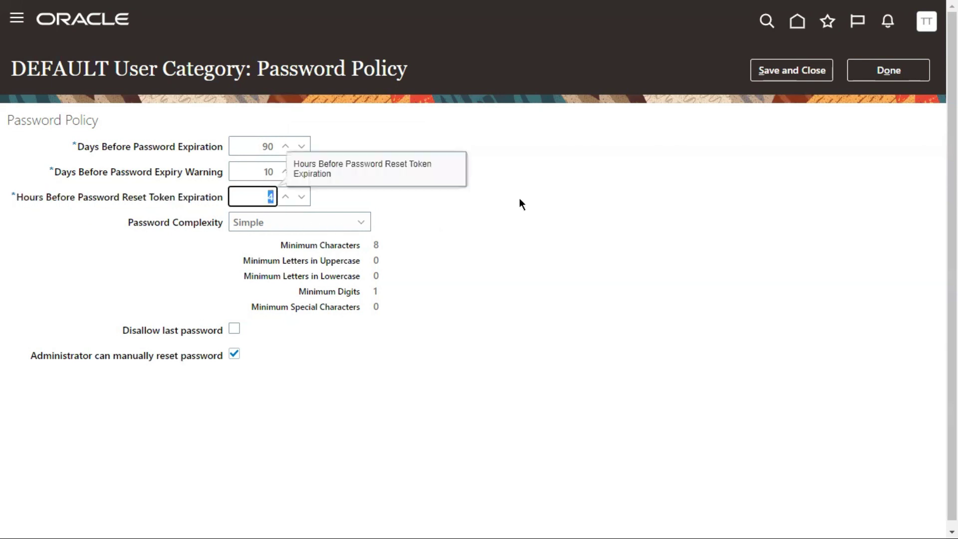
{"action": "left_click", "coordinate": [451, 228]}
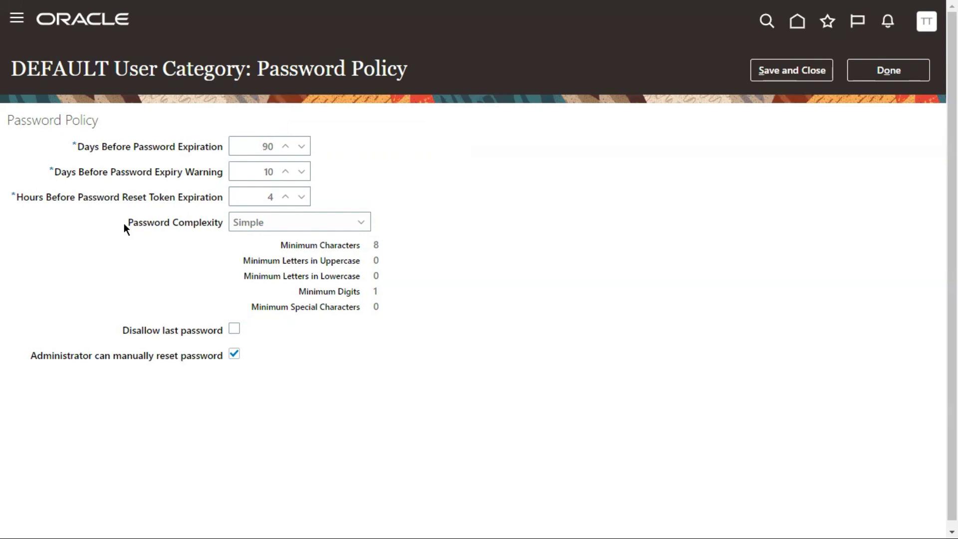
{"action": "left_click_drag", "start_coordinate": [215, 225], "coordinate": [223, 224]}
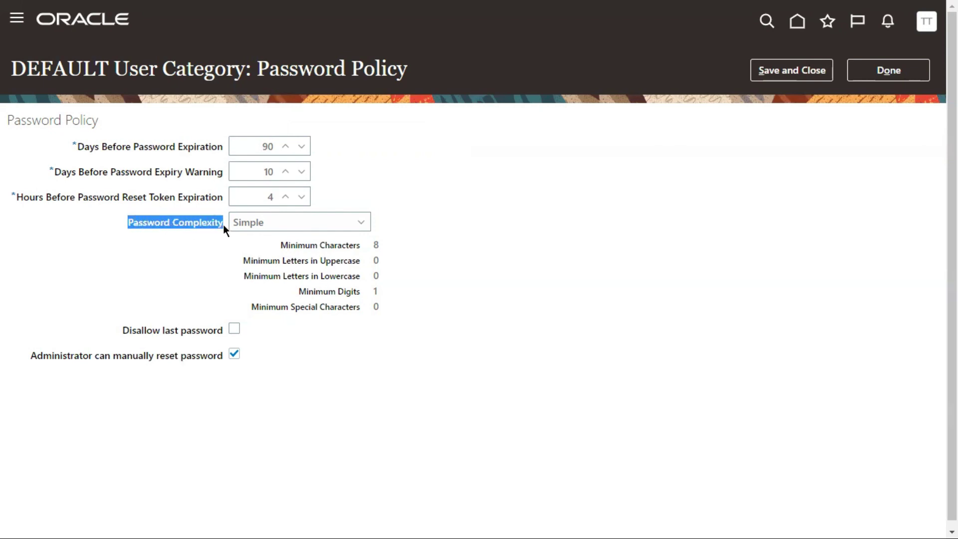
{"action": "left_click", "coordinate": [281, 229]}
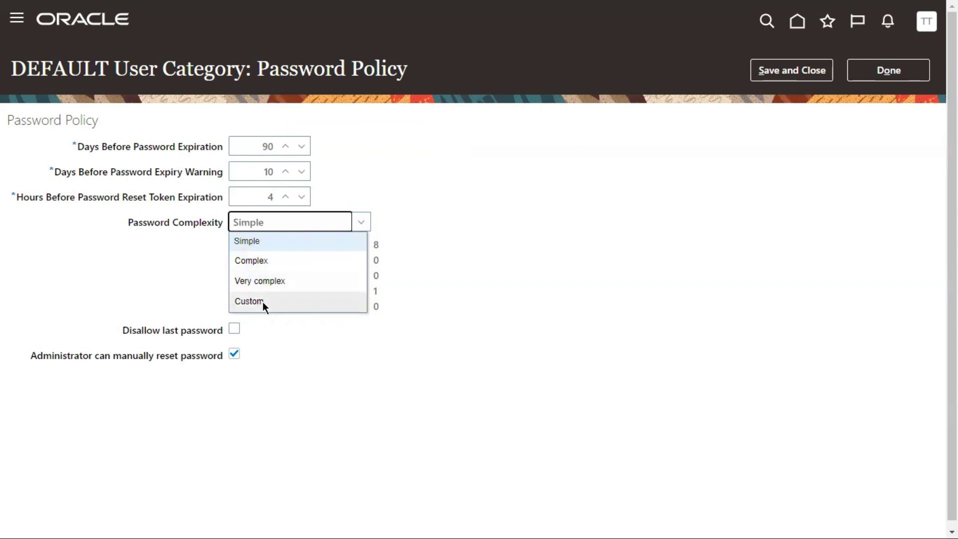
{"action": "left_click", "coordinate": [543, 209]}
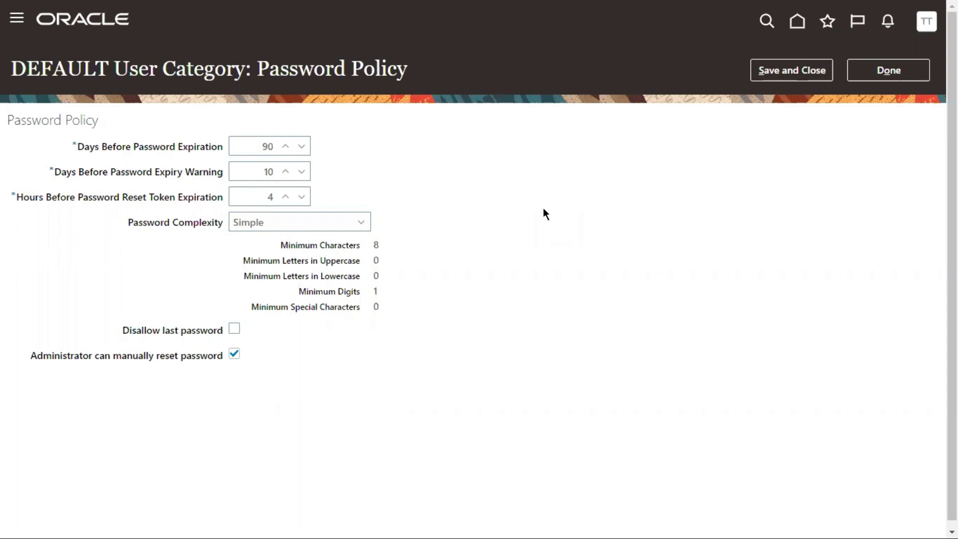
{"action": "left_click", "coordinate": [304, 223]}
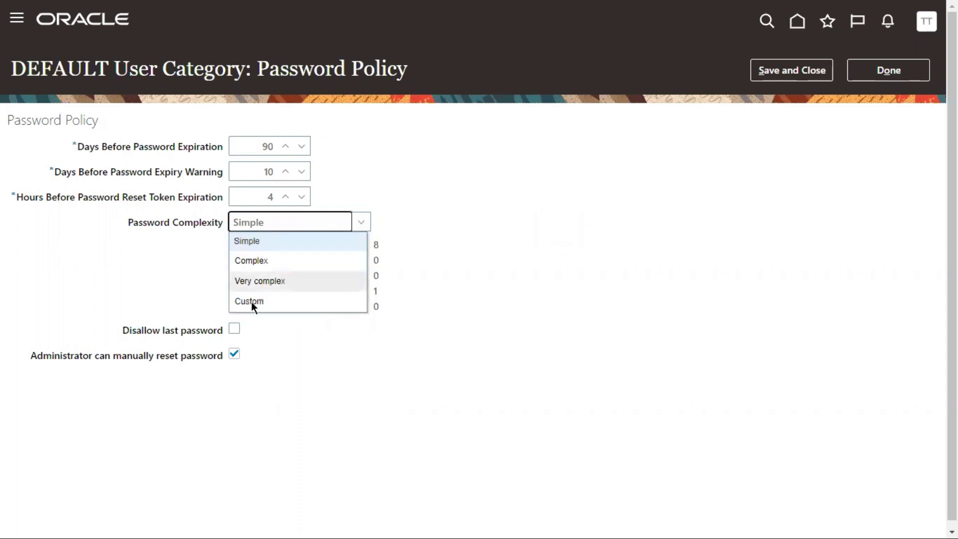
{"action": "left_click", "coordinate": [239, 241]}
{"action": "left_click_drag", "start_coordinate": [277, 244], "coordinate": [369, 247]}
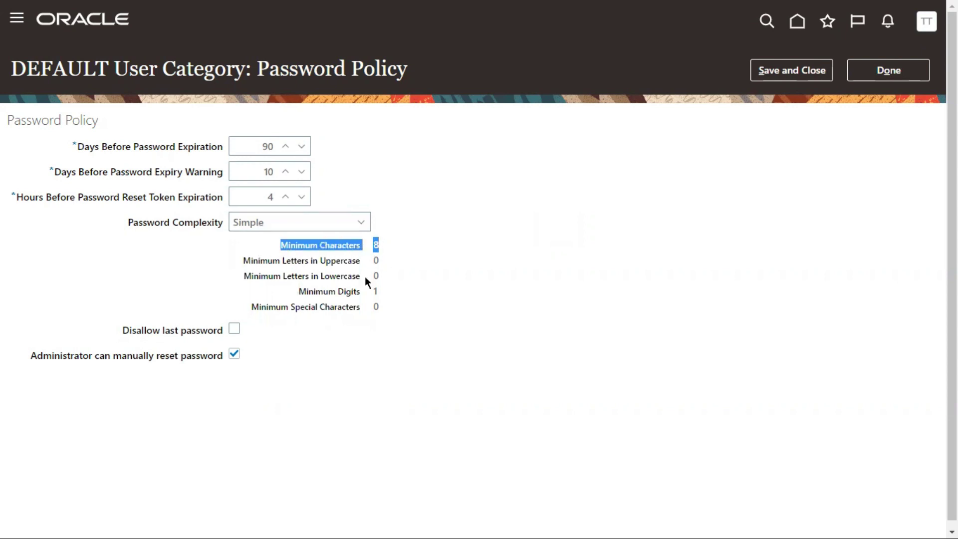
{"action": "left_click_drag", "start_coordinate": [297, 292], "coordinate": [380, 292]}
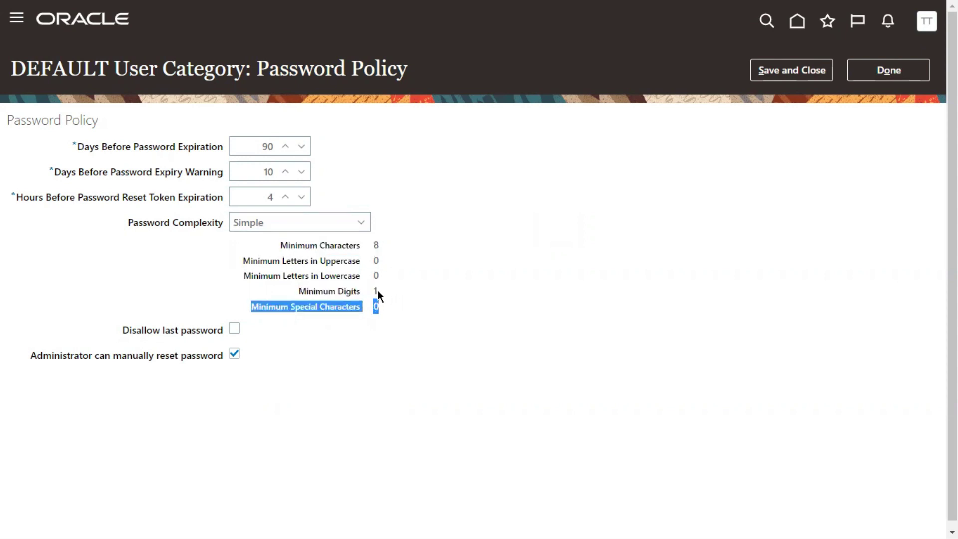
{"action": "left_click", "coordinate": [306, 219]}
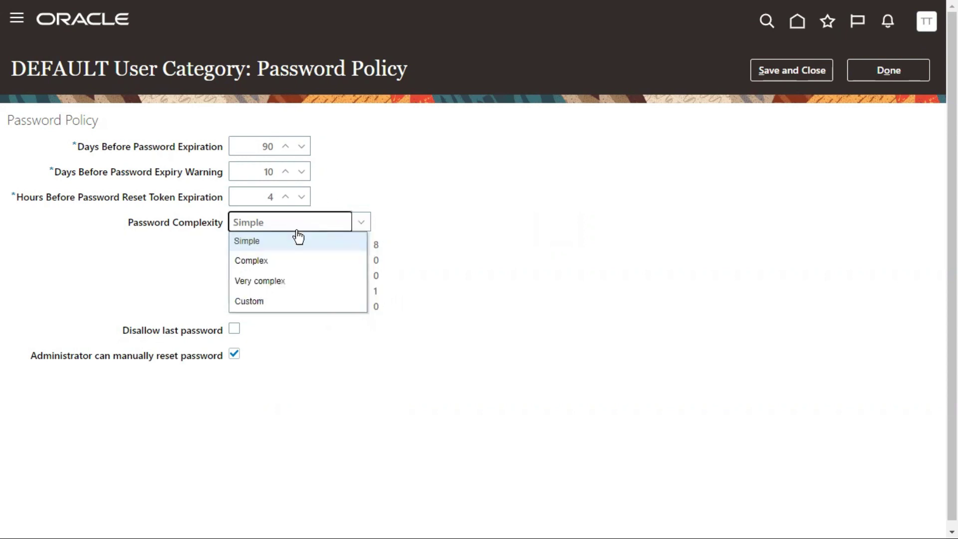
{"action": "left_click", "coordinate": [269, 258]}
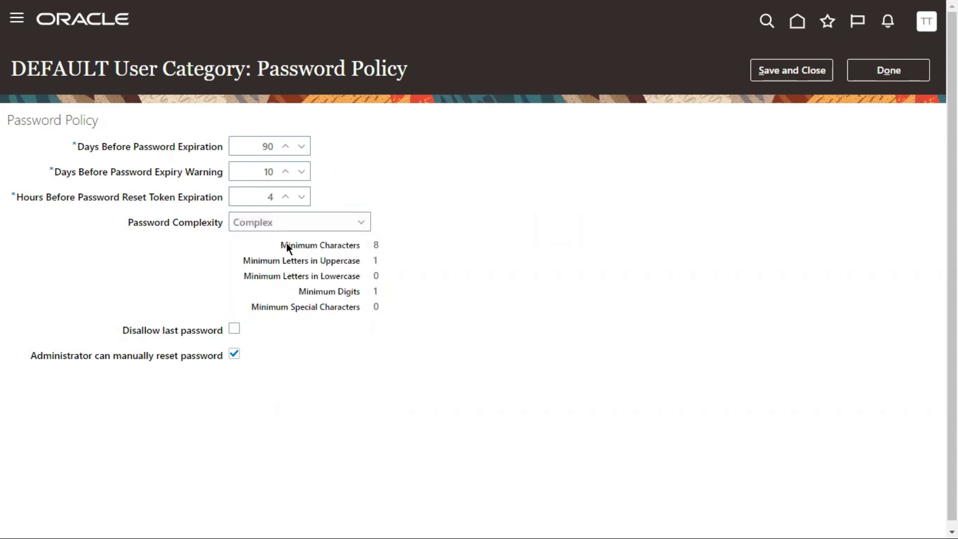
{"action": "left_click_drag", "start_coordinate": [279, 244], "coordinate": [354, 246]}
{"action": "left_click_drag", "start_coordinate": [286, 260], "coordinate": [360, 260]}
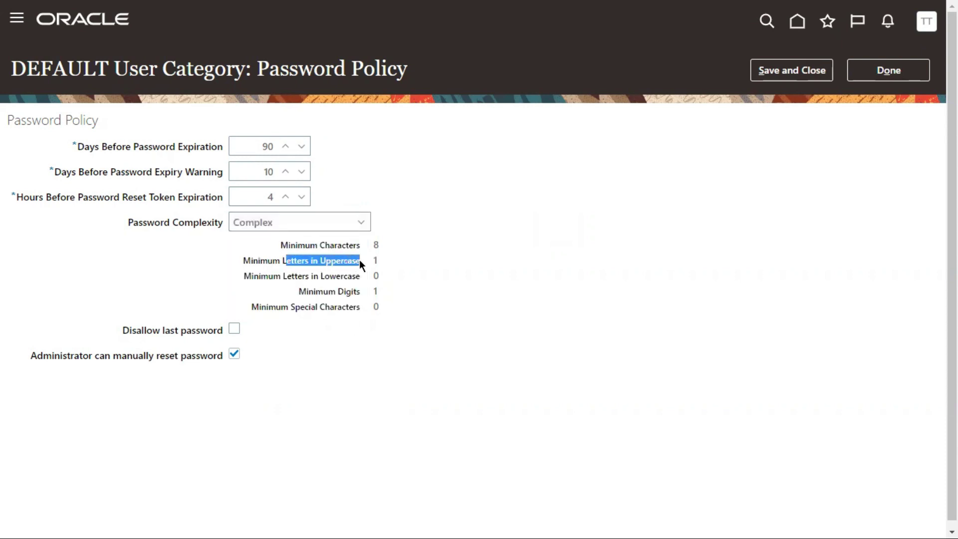
{"action": "left_click_drag", "start_coordinate": [318, 287], "coordinate": [349, 287]}
{"action": "left_click", "coordinate": [299, 222]}
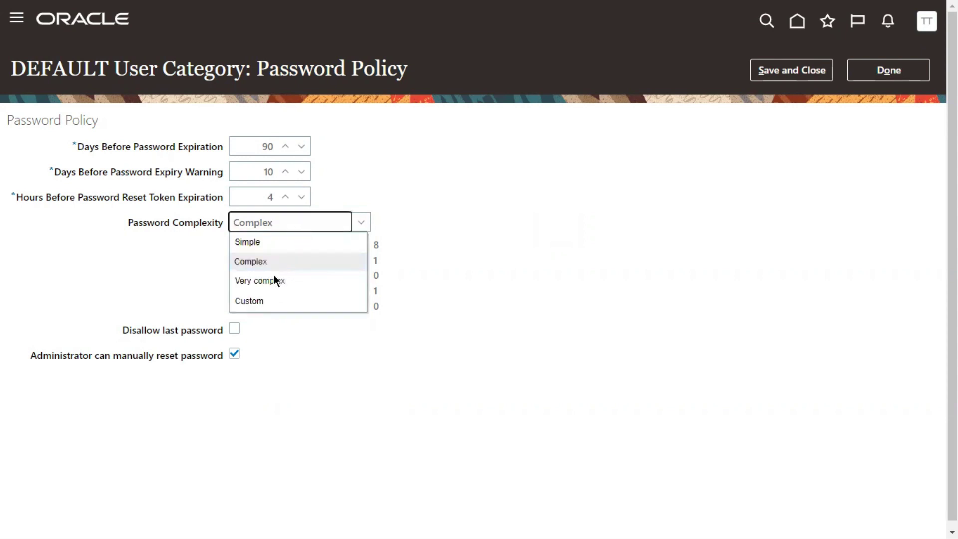
{"action": "left_click", "coordinate": [264, 281]}
{"action": "left_click_drag", "start_coordinate": [288, 245], "coordinate": [362, 260]}
{"action": "left_click_drag", "start_coordinate": [325, 289], "coordinate": [365, 305]}
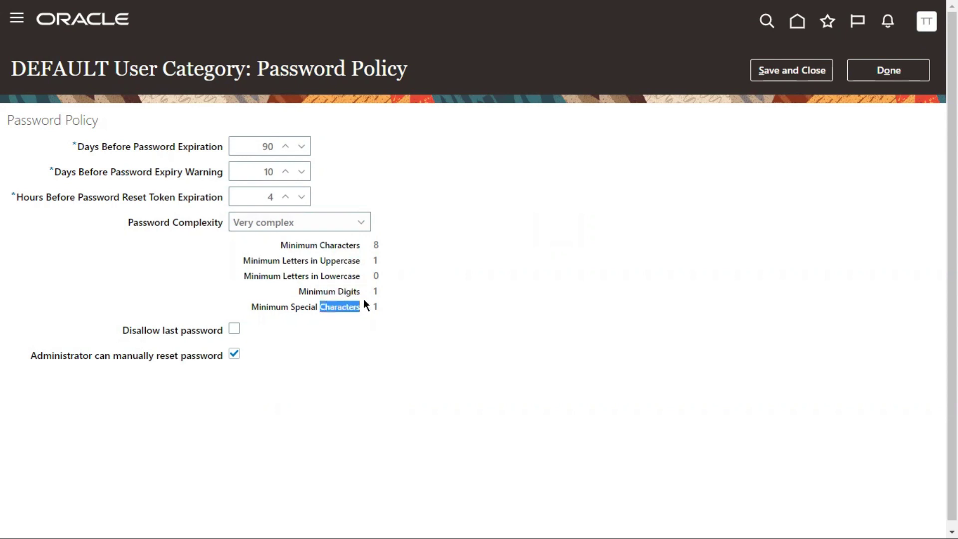
{"action": "left_click", "coordinate": [306, 221]}
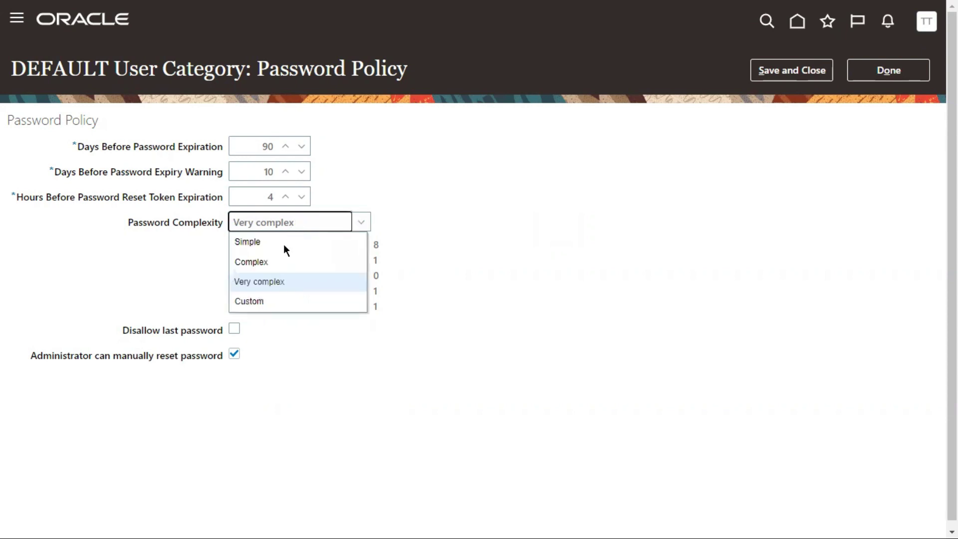
{"action": "left_click", "coordinate": [256, 298]}
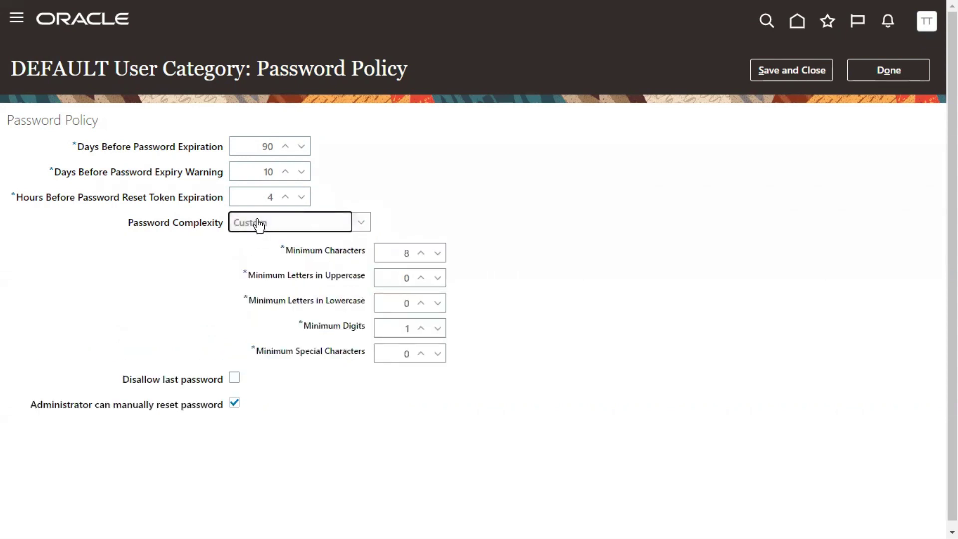
{"action": "left_click", "coordinate": [394, 253]}
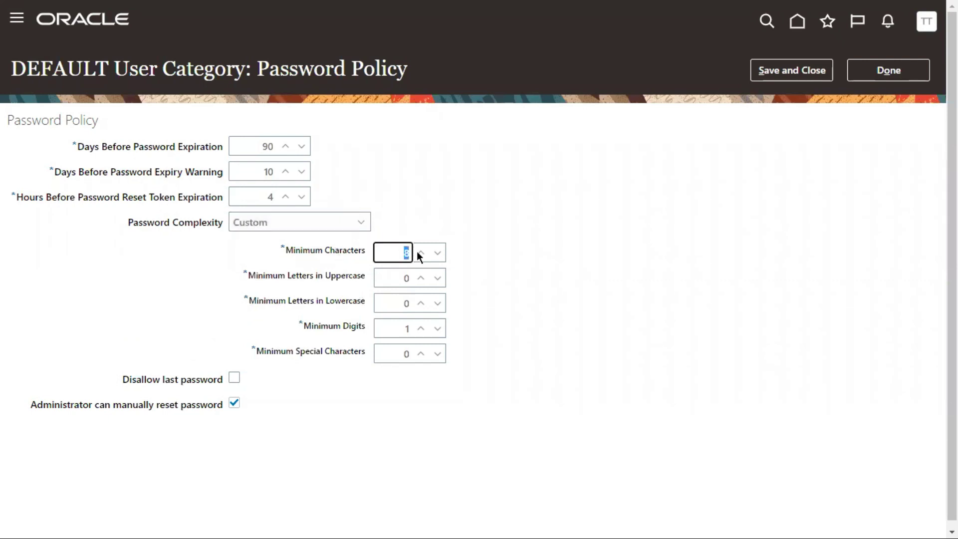
{"action": "left_click", "coordinate": [392, 280]}
{"action": "left_click", "coordinate": [388, 303]}
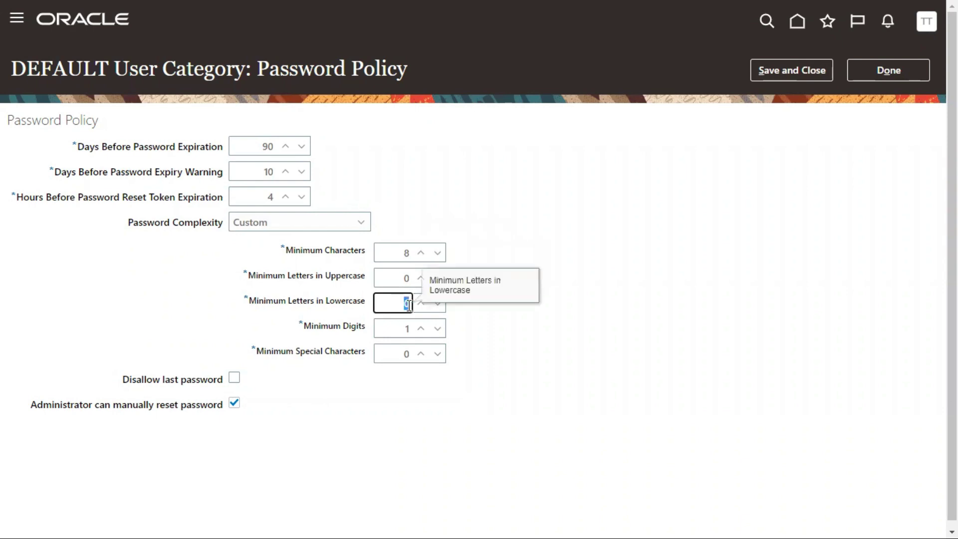
{"action": "left_click", "coordinate": [391, 329]}
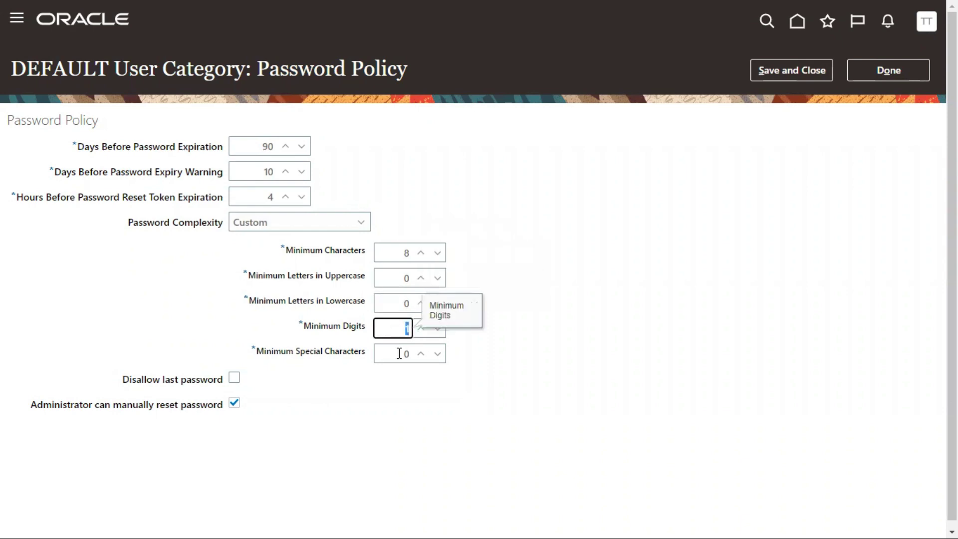
{"action": "left_click", "coordinate": [398, 353]}
{"action": "left_click", "coordinate": [263, 227]}
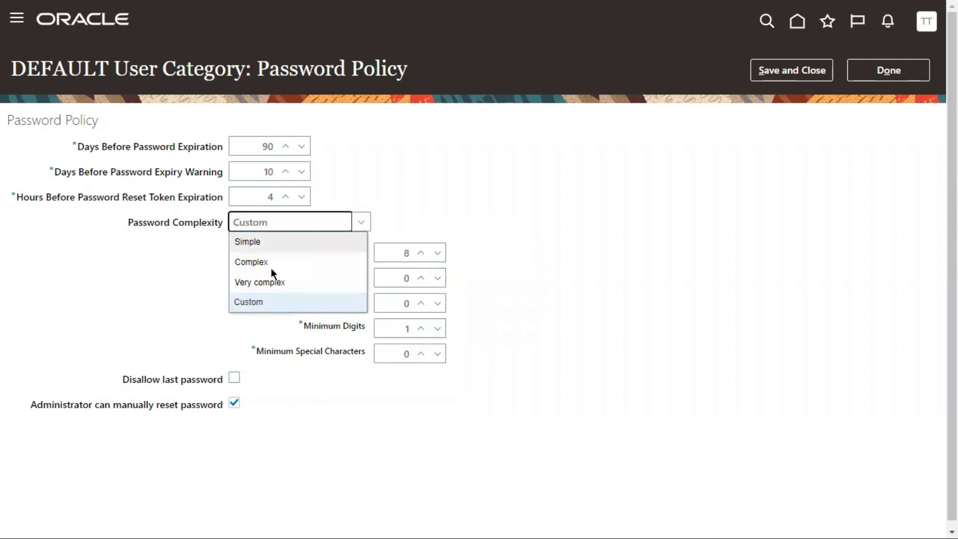
{"action": "left_click", "coordinate": [252, 243]}
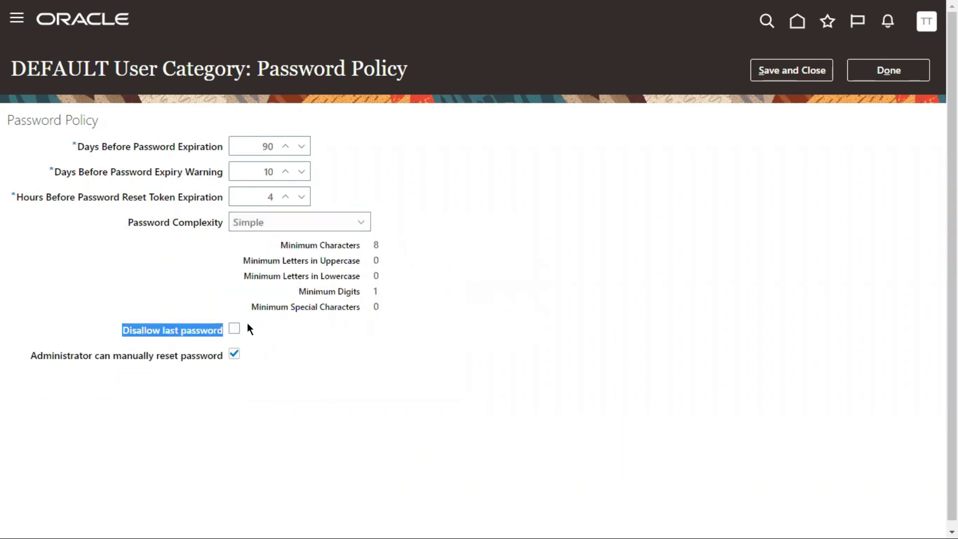
Toggle Disallow last password on and off, leaving it cleared
{"action": "left_click", "coordinate": [233, 329]}
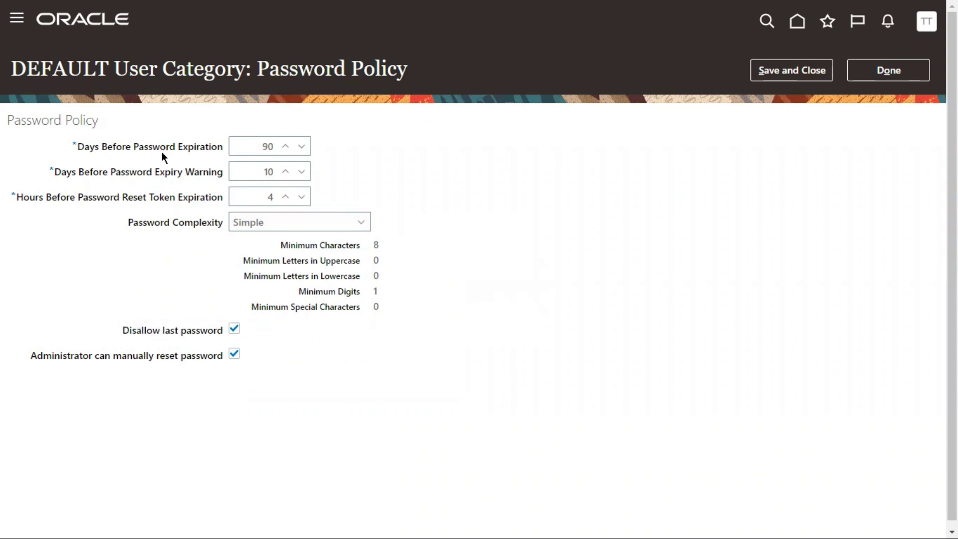
{"action": "double_click", "coordinate": [74, 72]}
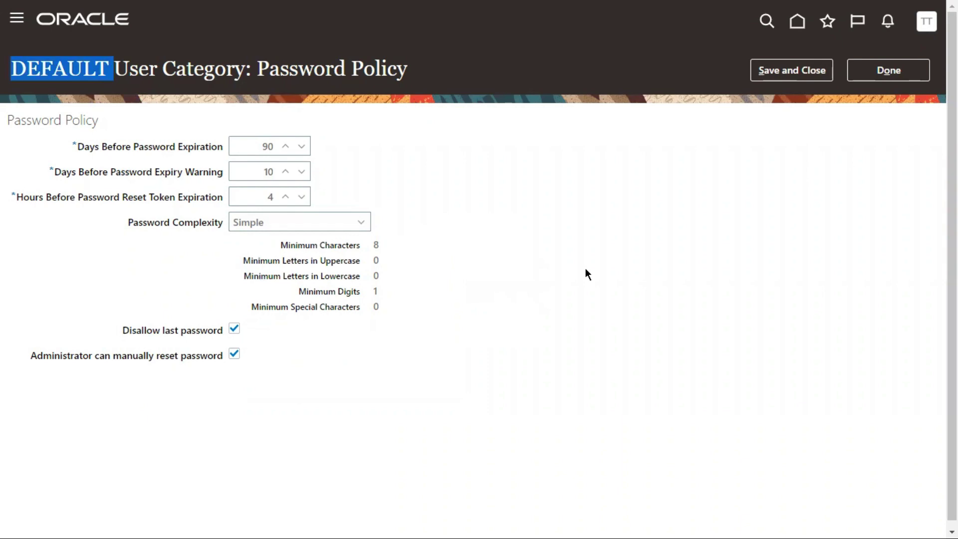
{"action": "left_click", "coordinate": [254, 147]}
{"action": "left_click", "coordinate": [187, 148]}
{"action": "left_click_drag", "start_coordinate": [217, 146], "coordinate": [218, 146]}
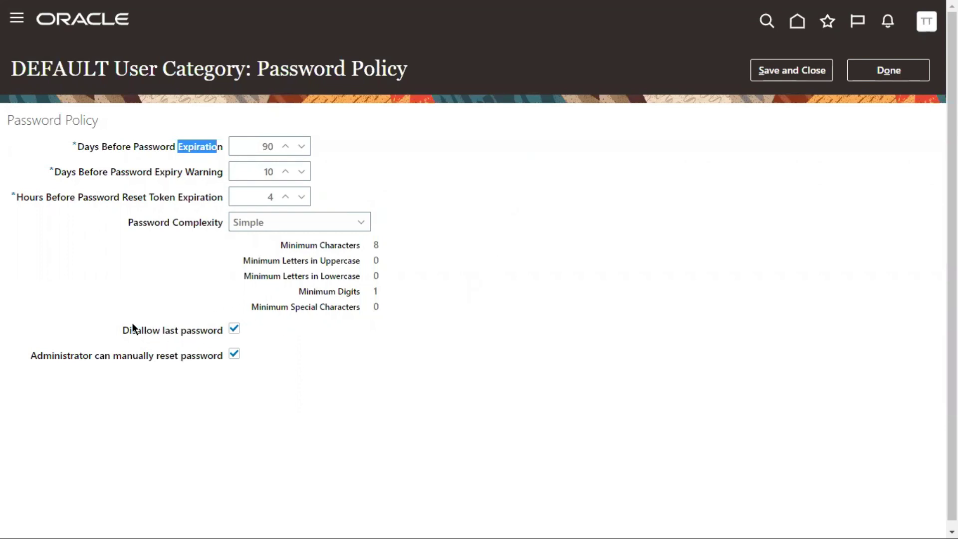
{"action": "left_click_drag", "start_coordinate": [114, 333], "coordinate": [196, 328]}
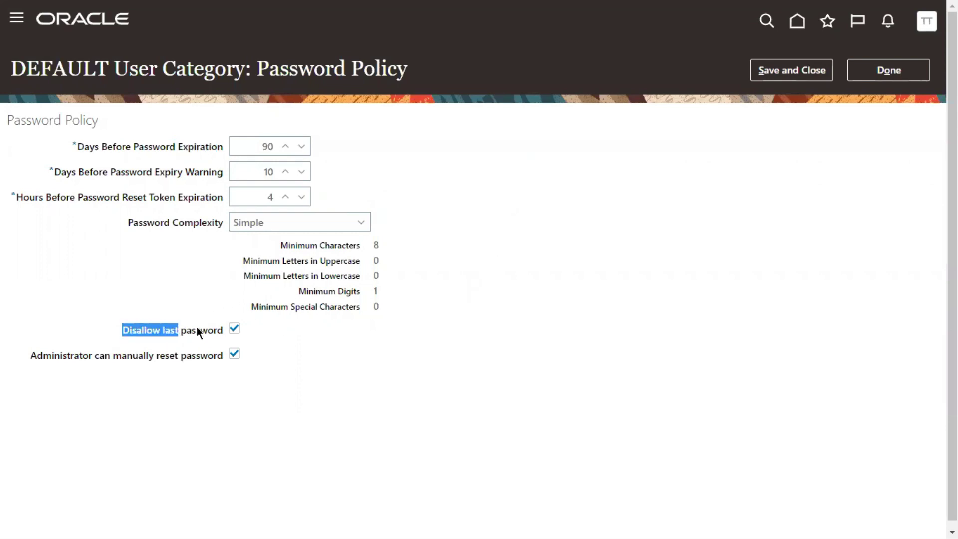
{"action": "left_click", "coordinate": [234, 331]}
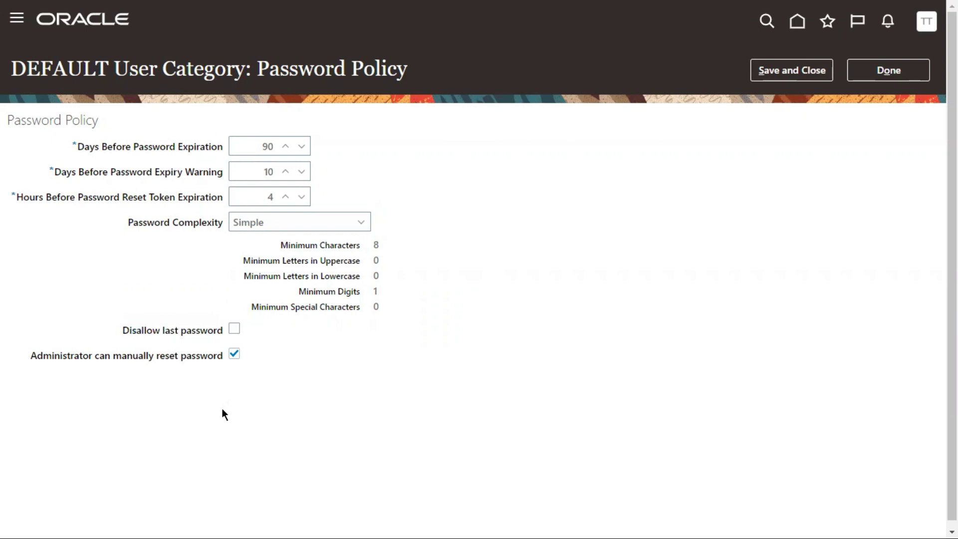
{"action": "left_click", "coordinate": [233, 330]}
{"action": "left_click", "coordinate": [234, 330]}
Clear the Administrator can manually reset password option
{"action": "left_click_drag", "start_coordinate": [28, 355], "coordinate": [152, 353]}
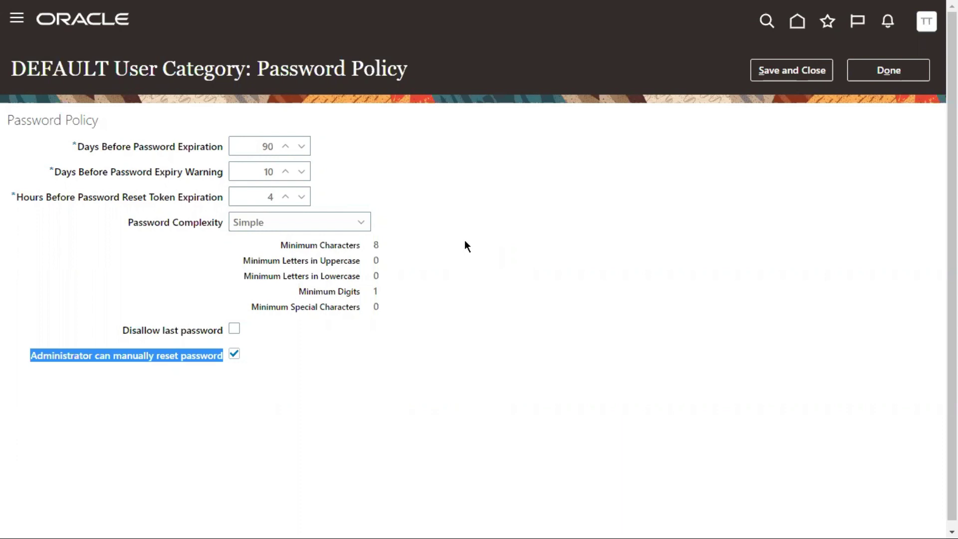
{"action": "left_click", "coordinate": [129, 394]}
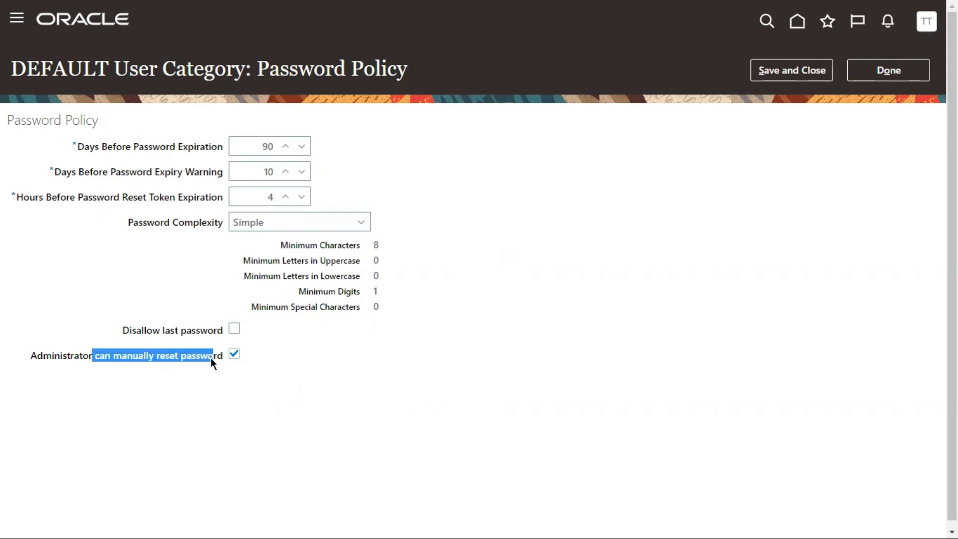
{"action": "left_click", "coordinate": [119, 384]}
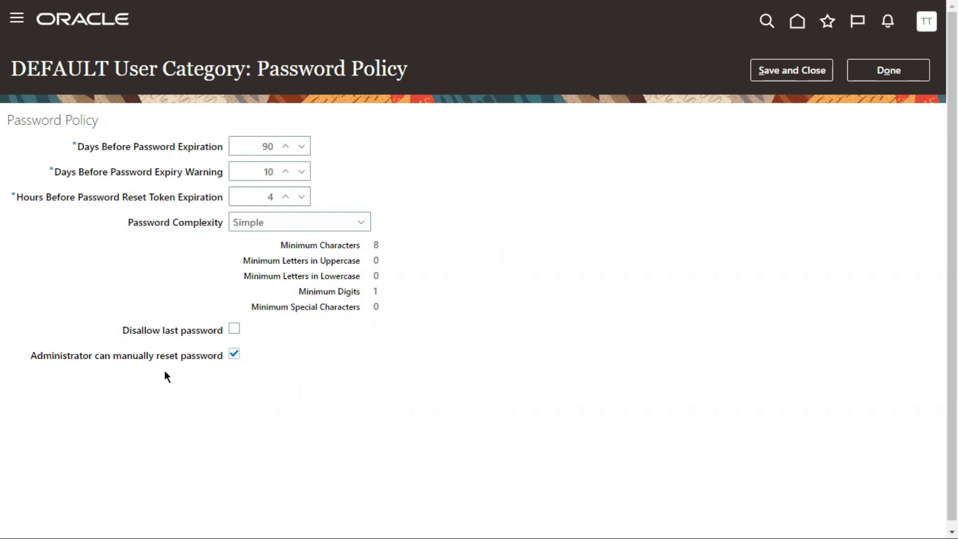
{"action": "left_click", "coordinate": [235, 355]}
Save the password policy, close the category, and go to User Accounts
{"action": "left_click", "coordinate": [797, 65]}
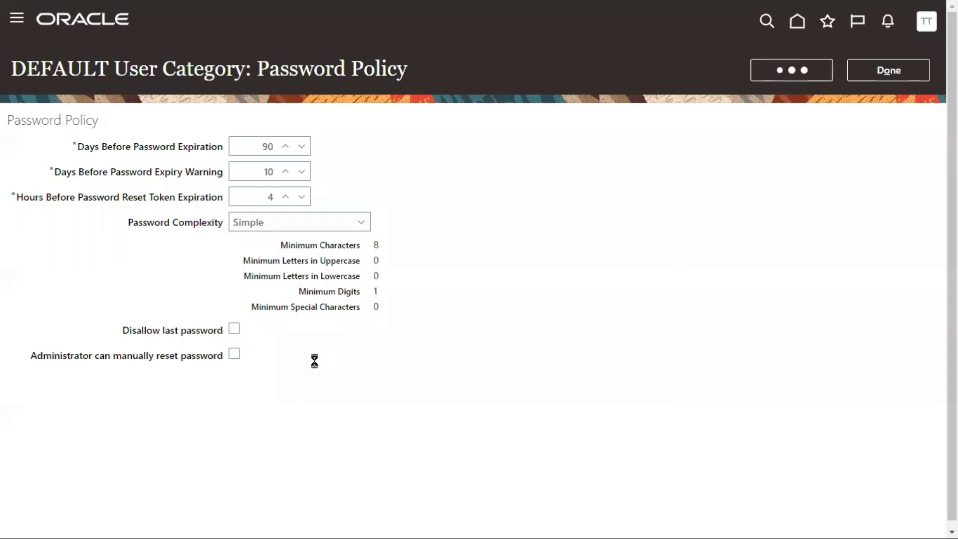
{"action": "left_click", "coordinate": [906, 78]}
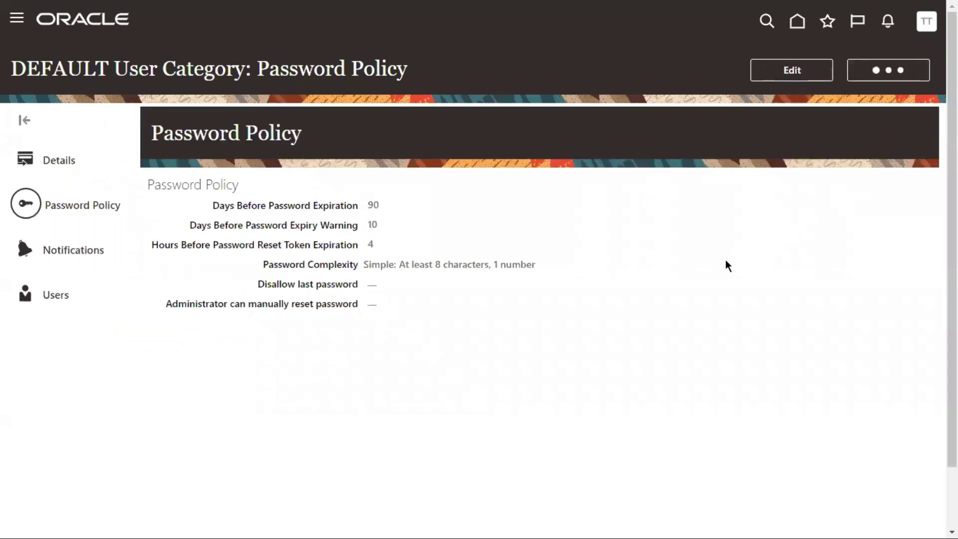
{"action": "left_click", "coordinate": [55, 200]}
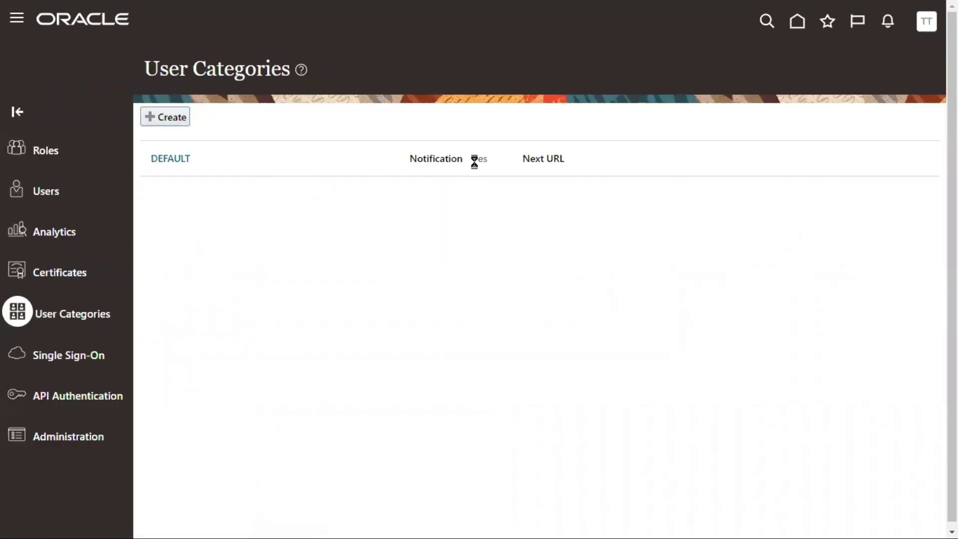
{"action": "left_click", "coordinate": [494, 116]}
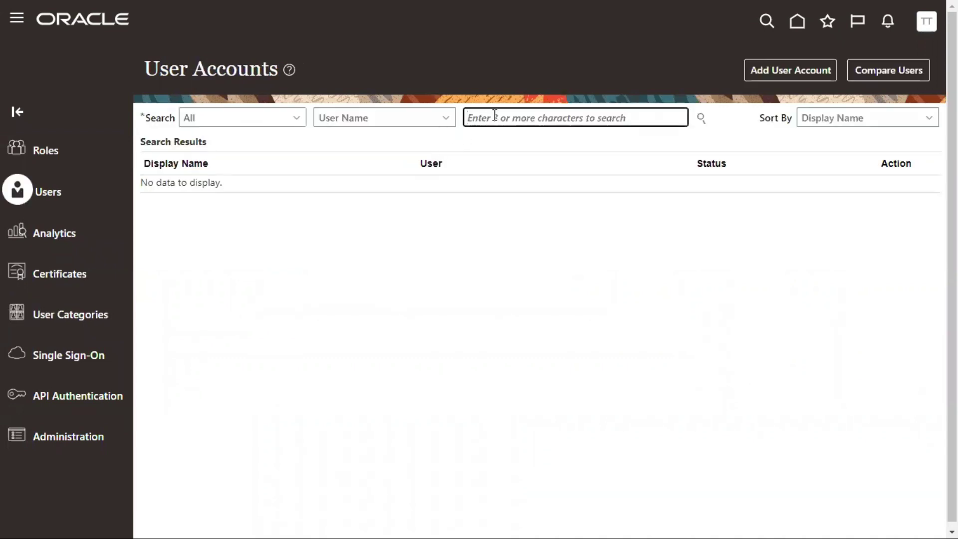
Search for user HCM_Impl and choose Reset Password from its Action menu
{"action": "type", "text": "H"}
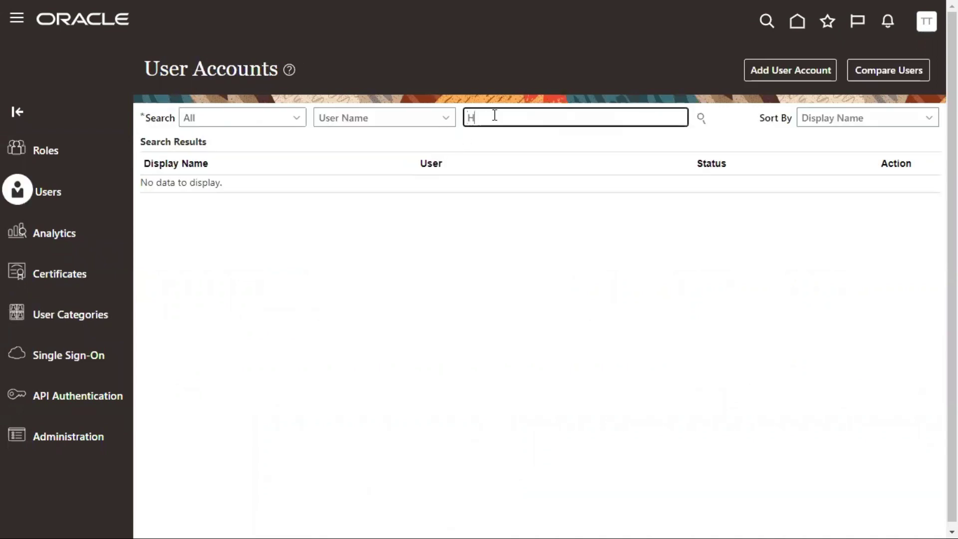
{"action": "type", "text": "CM_Impl"}
{"action": "key", "text": "Return"}
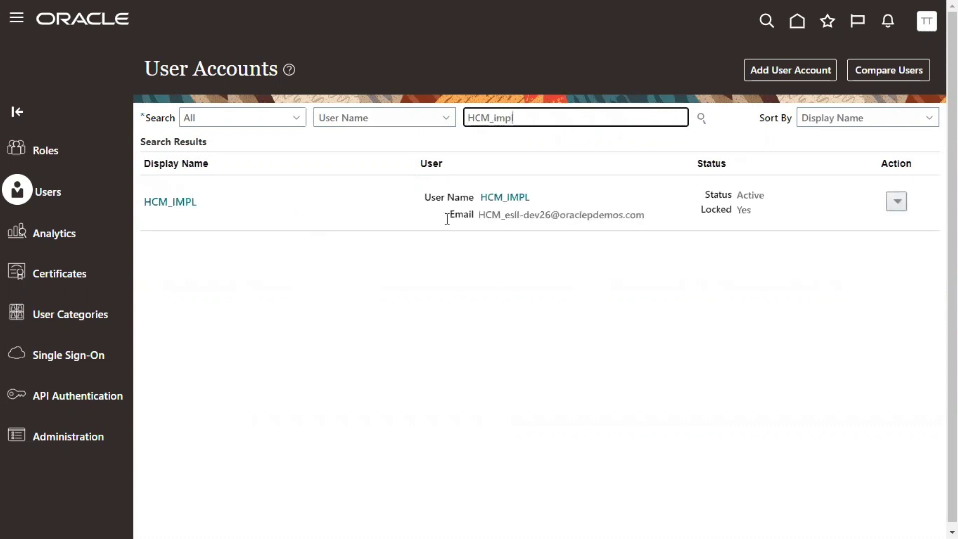
{"action": "left_click", "coordinate": [897, 201]}
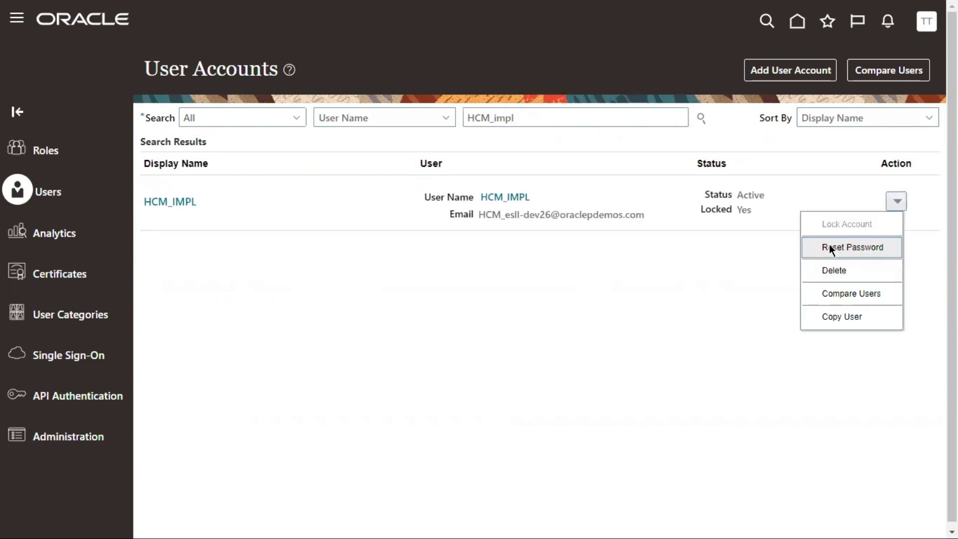
{"action": "left_click", "coordinate": [831, 248]}
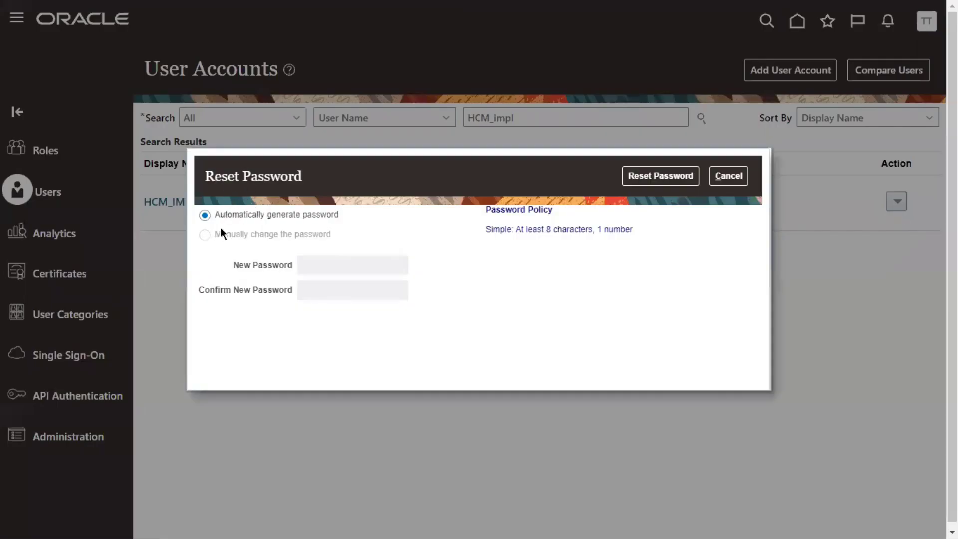
Review the manual option and Simple policy, cancel the reset, and open the user's details
{"action": "left_click_drag", "start_coordinate": [217, 233], "coordinate": [325, 235]}
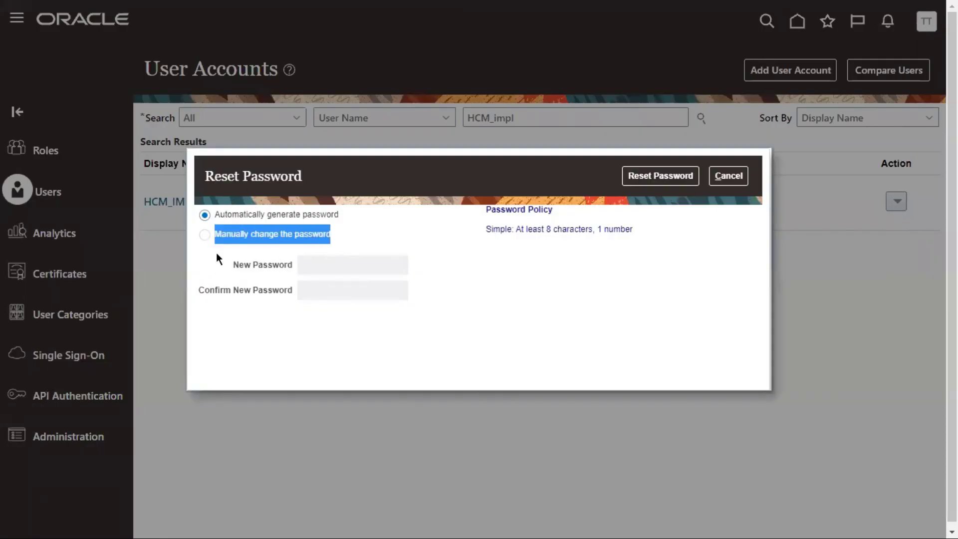
{"action": "left_click", "coordinate": [207, 231]}
{"action": "triple_click", "coordinate": [205, 234]}
{"action": "left_click", "coordinate": [480, 250]}
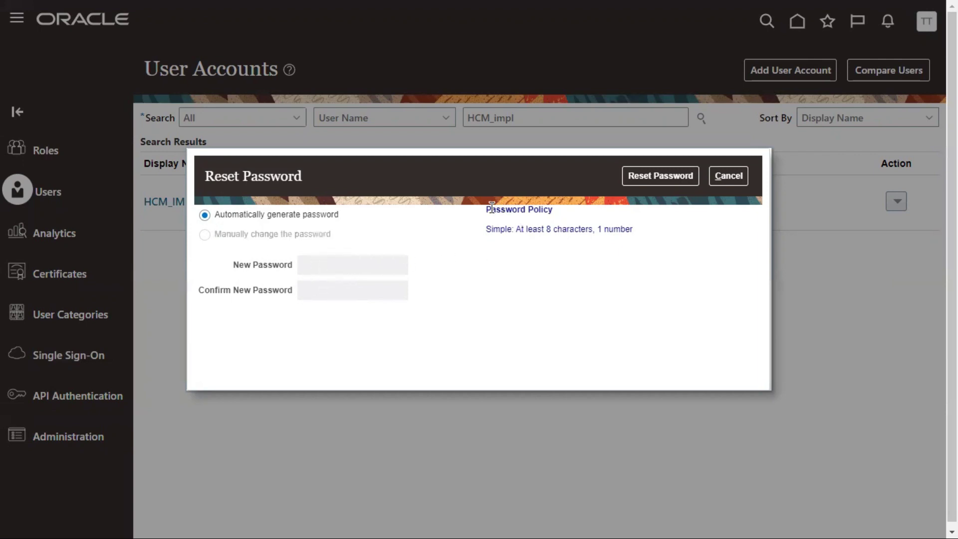
{"action": "left_click_drag", "start_coordinate": [485, 208], "coordinate": [552, 203]}
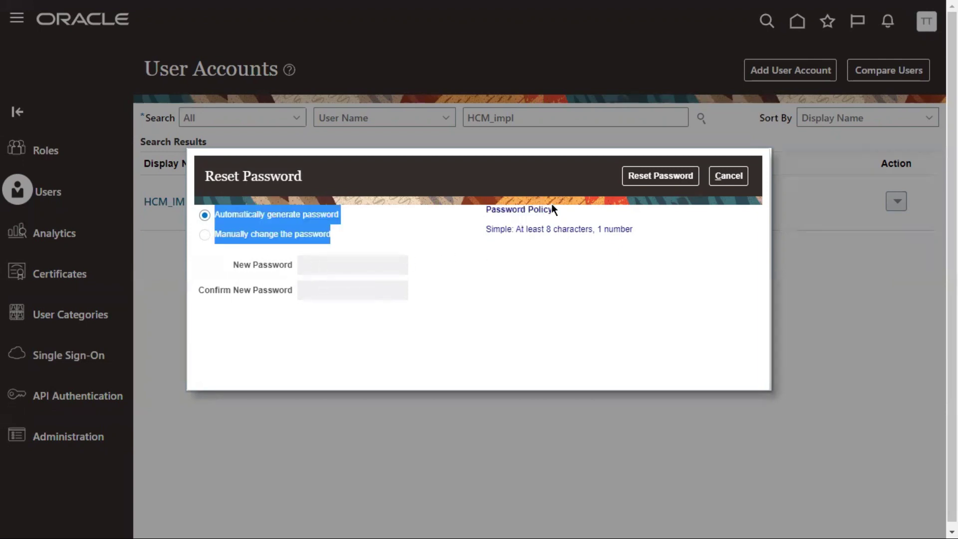
{"action": "left_click", "coordinate": [496, 229]}
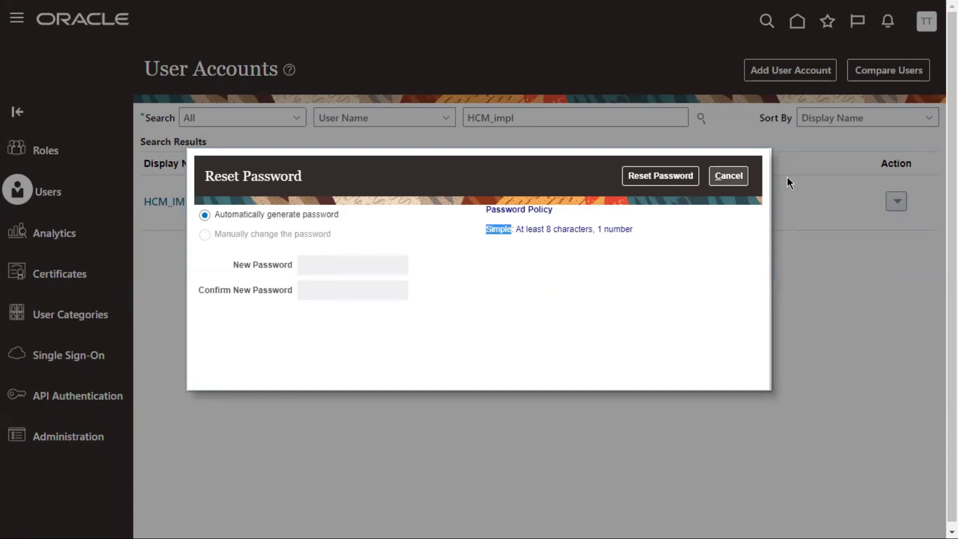
{"action": "left_click", "coordinate": [729, 179]}
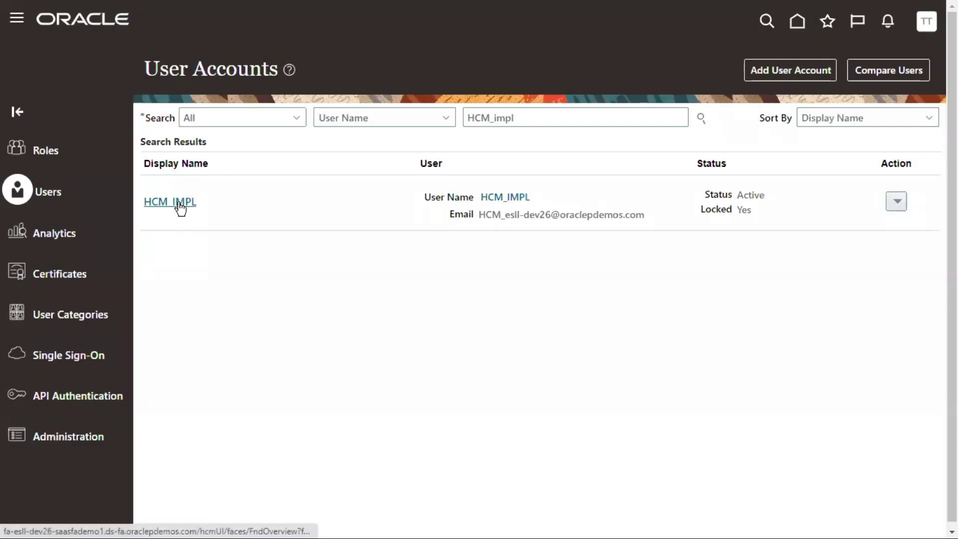
{"action": "left_click", "coordinate": [180, 203]}
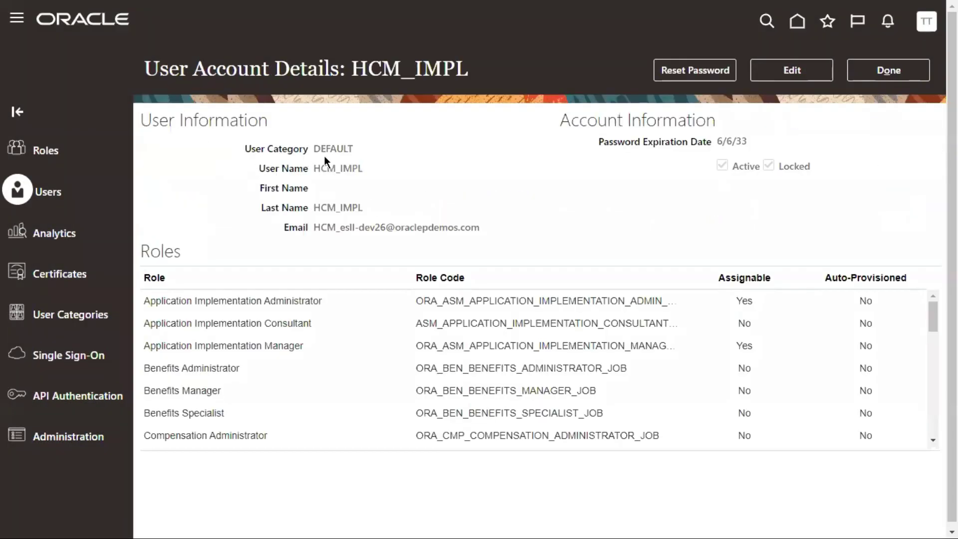
Check the user's DEFAULT category and Simple reset policy, cancel, and go back to User Categories
{"action": "left_click_drag", "start_coordinate": [313, 148], "coordinate": [347, 146]}
{"action": "left_click", "coordinate": [245, 150]}
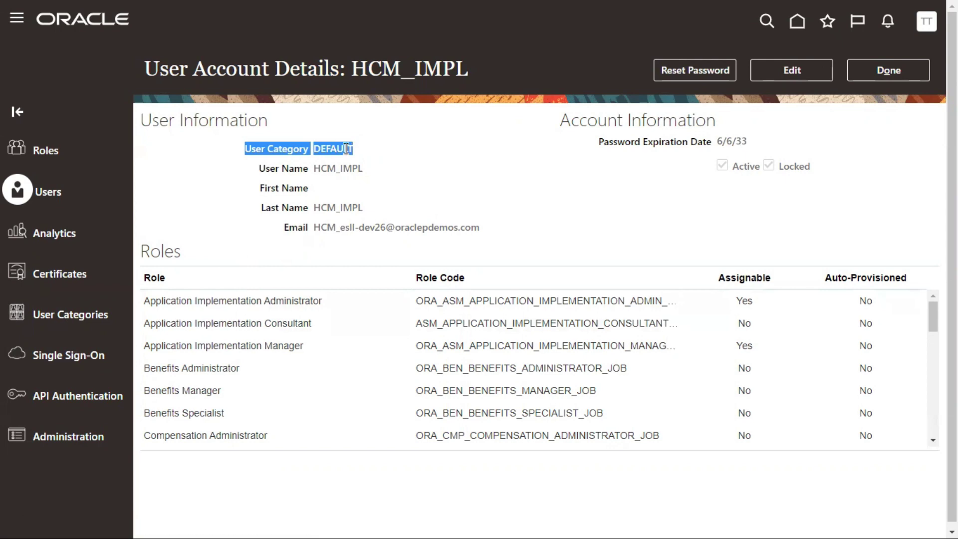
{"action": "left_click", "coordinate": [685, 159]}
{"action": "left_click", "coordinate": [687, 72]}
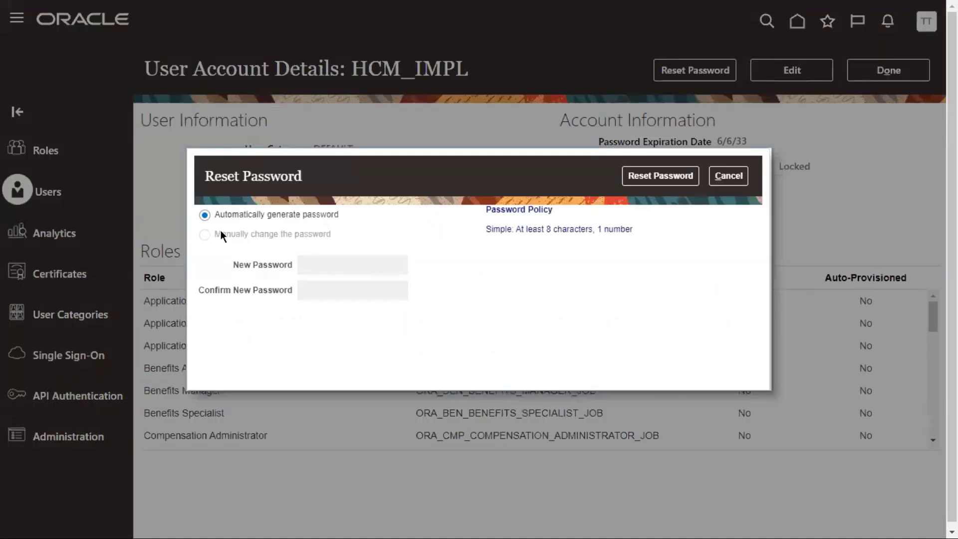
{"action": "left_click_drag", "start_coordinate": [221, 234], "coordinate": [302, 233]}
{"action": "left_click_drag", "start_coordinate": [491, 229], "coordinate": [597, 230]}
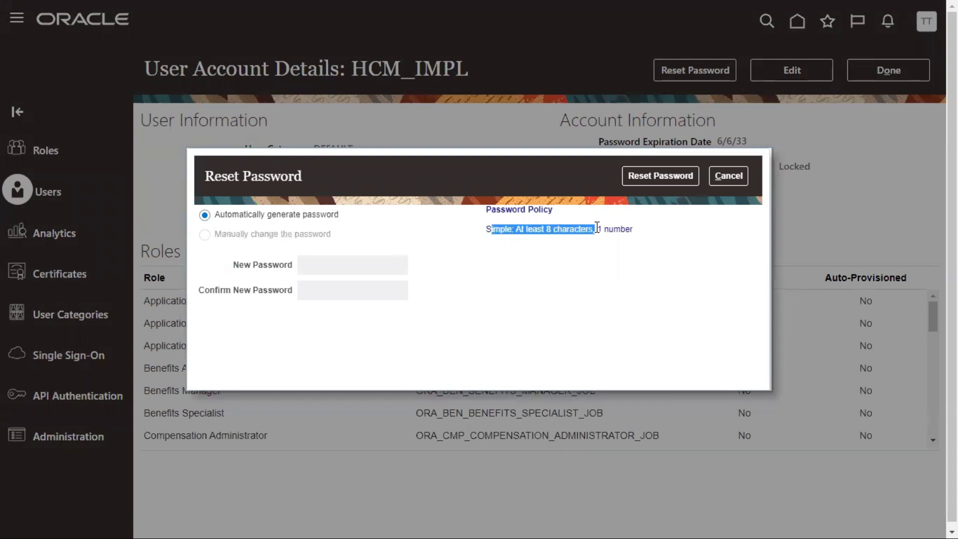
{"action": "left_click", "coordinate": [729, 176]}
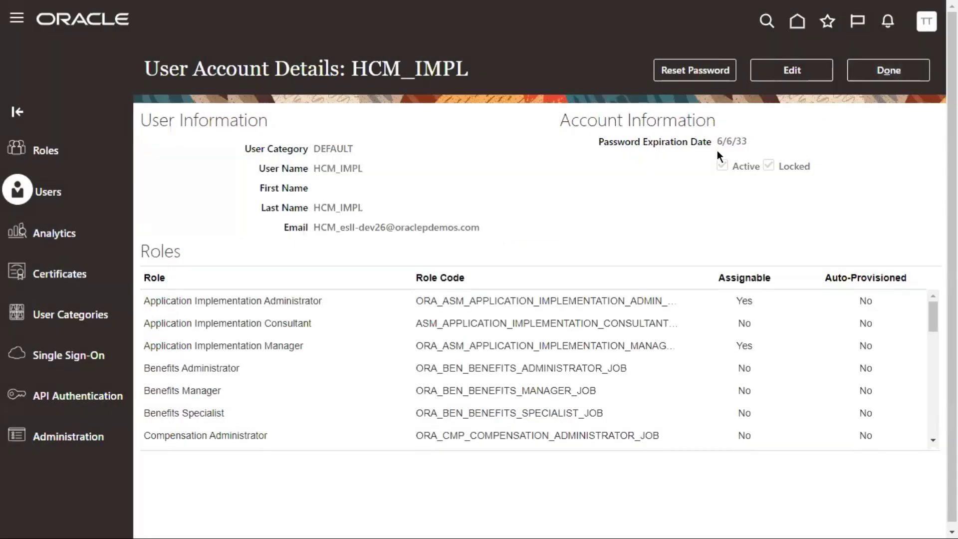
{"action": "left_click_drag", "start_coordinate": [718, 143], "coordinate": [750, 145]}
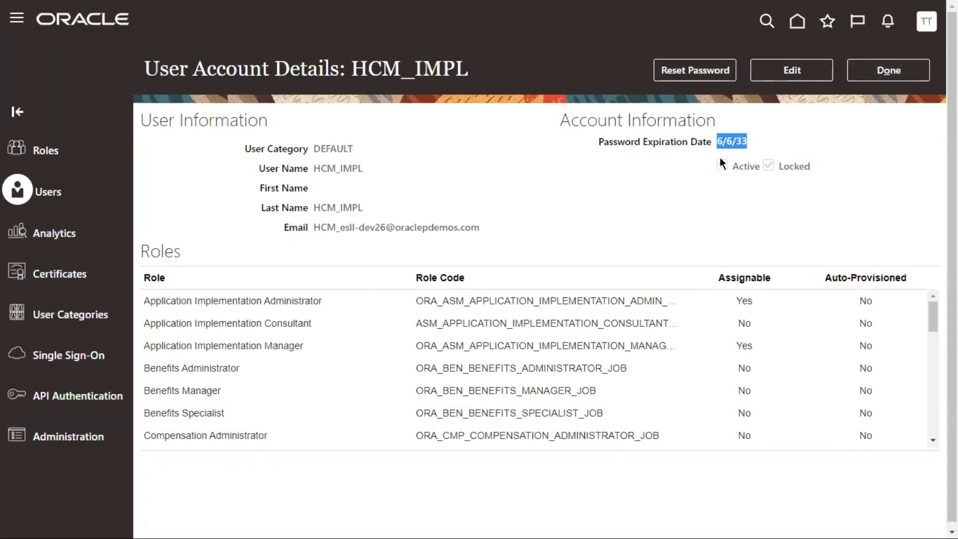
{"action": "left_click", "coordinate": [905, 80]}
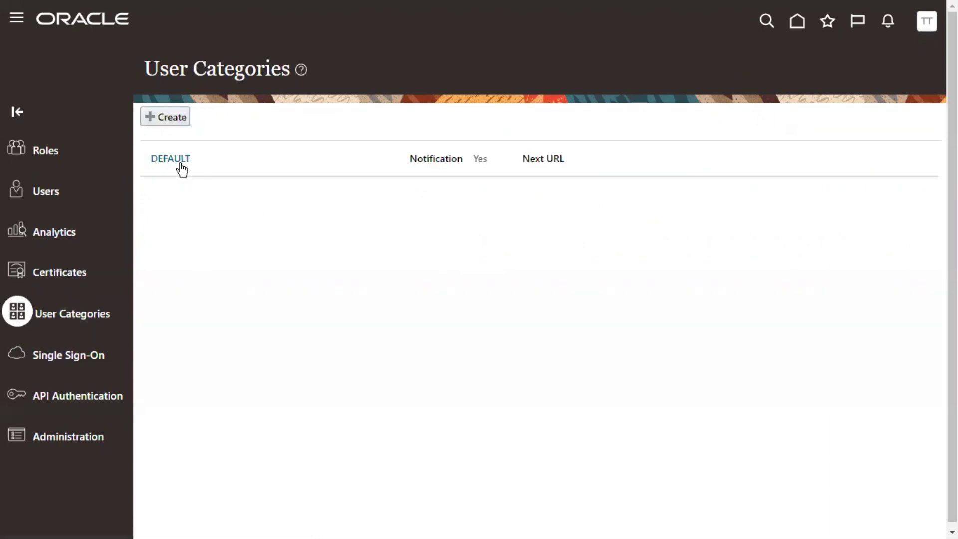
Enable administrator manual reset and Complex complexity in the DEFAULT password policy, save, then open Users
{"action": "left_click", "coordinate": [169, 157]}
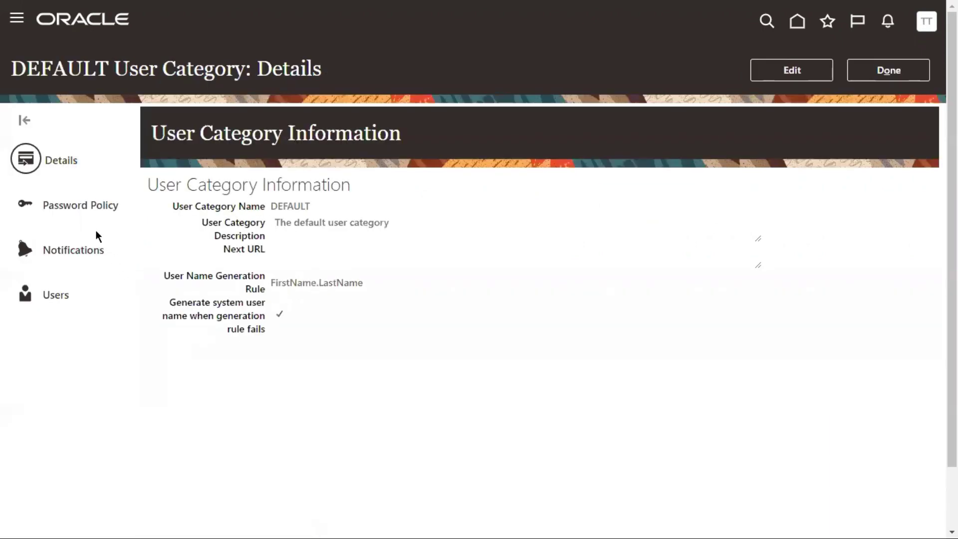
{"action": "left_click", "coordinate": [62, 206]}
{"action": "left_click", "coordinate": [807, 69]}
{"action": "left_click", "coordinate": [236, 356]}
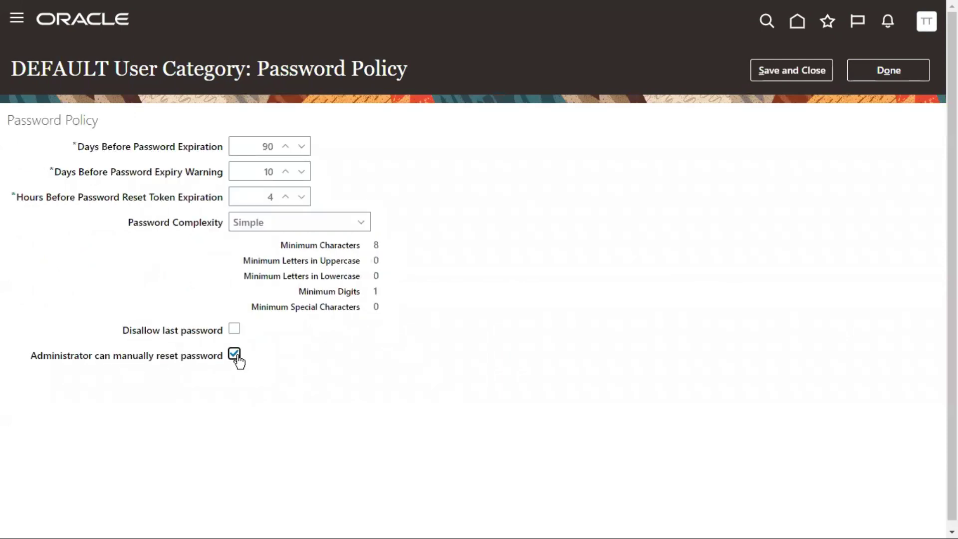
{"action": "left_click", "coordinate": [267, 219]}
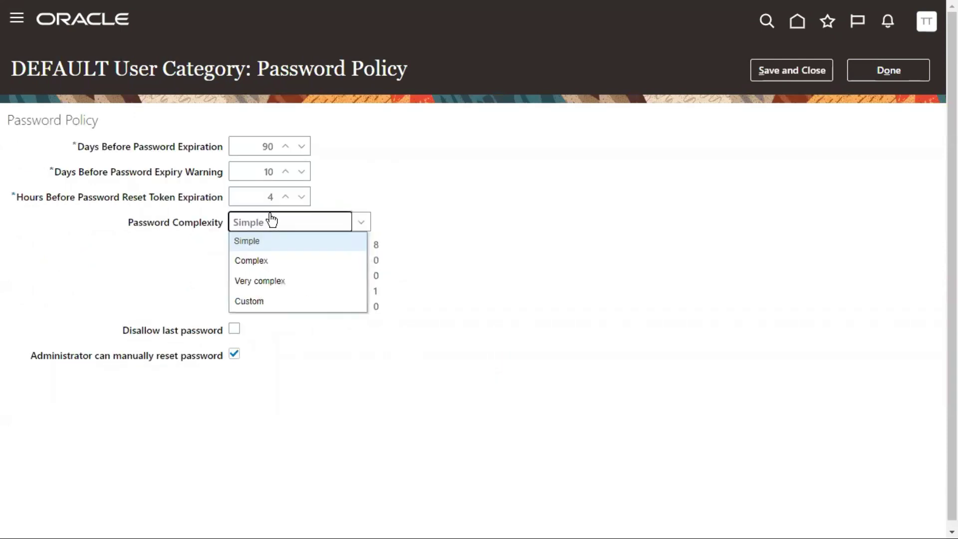
{"action": "left_click", "coordinate": [259, 259]}
{"action": "left_click", "coordinate": [815, 70]}
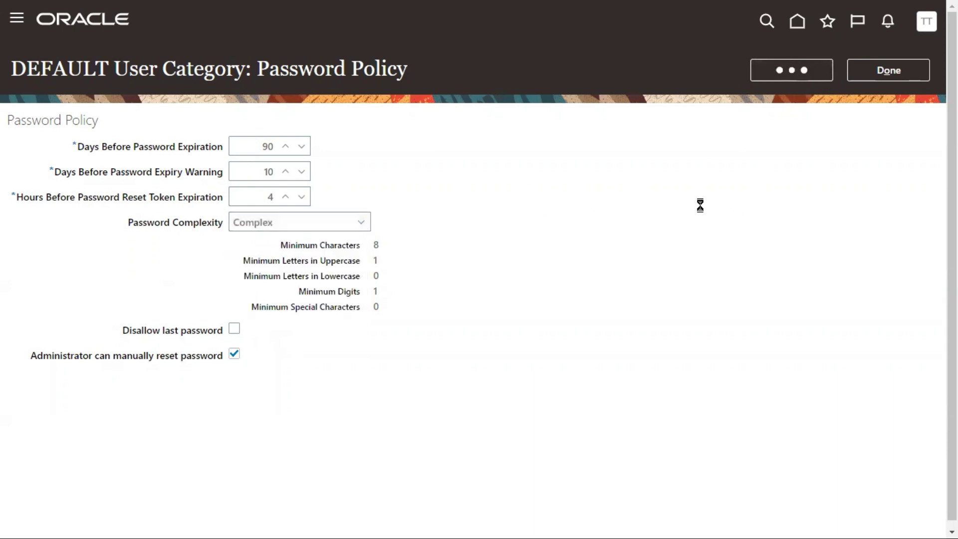
{"action": "left_click", "coordinate": [869, 80]}
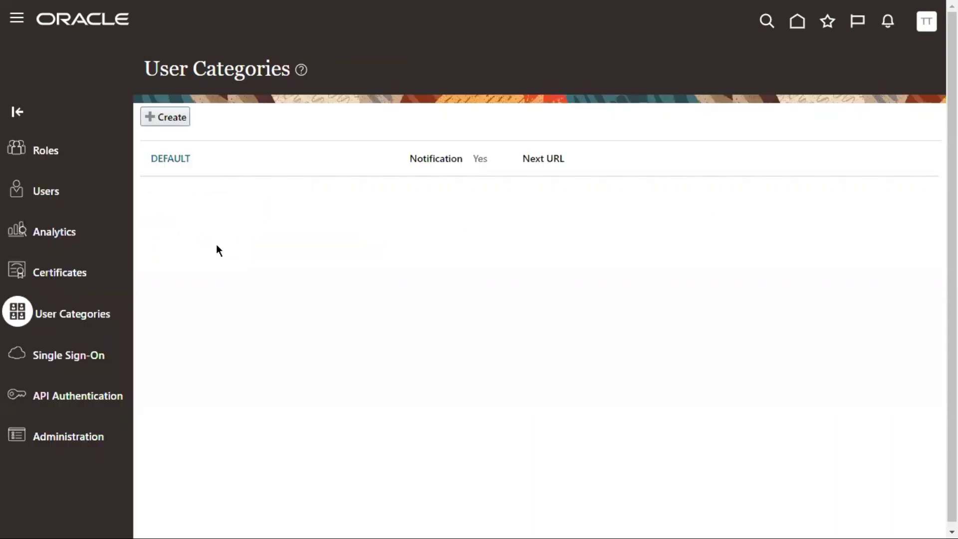
{"action": "left_click", "coordinate": [42, 197]}
Search users for HCM and start Reset Password on the HCM_IMPL account
{"action": "left_click", "coordinate": [514, 119]}
{"action": "type", "text": "HCM"}
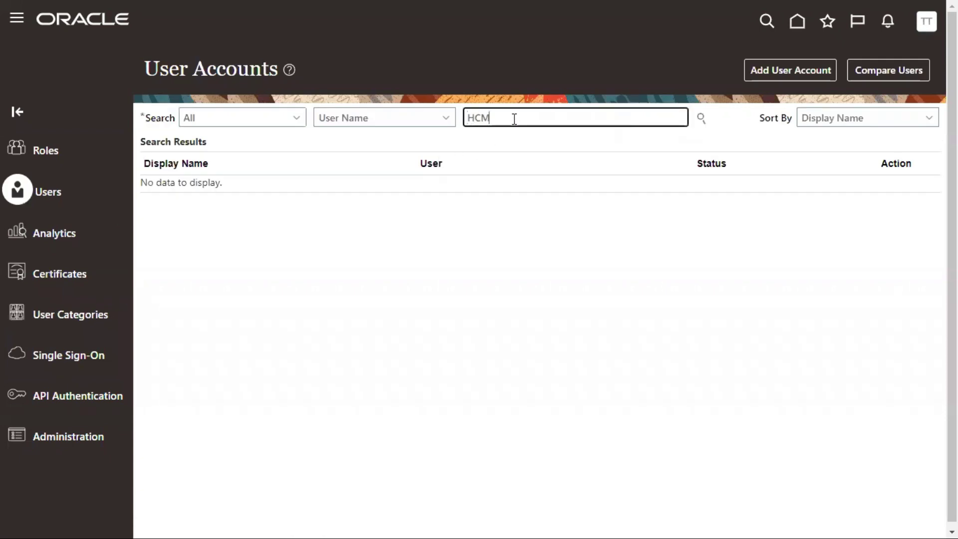
{"action": "key", "text": "Return"}
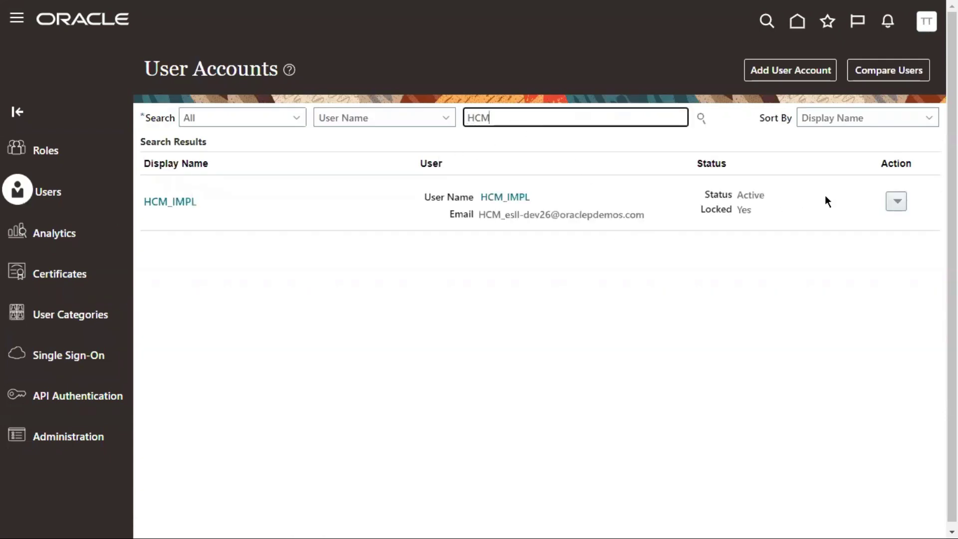
{"action": "left_click", "coordinate": [900, 202]}
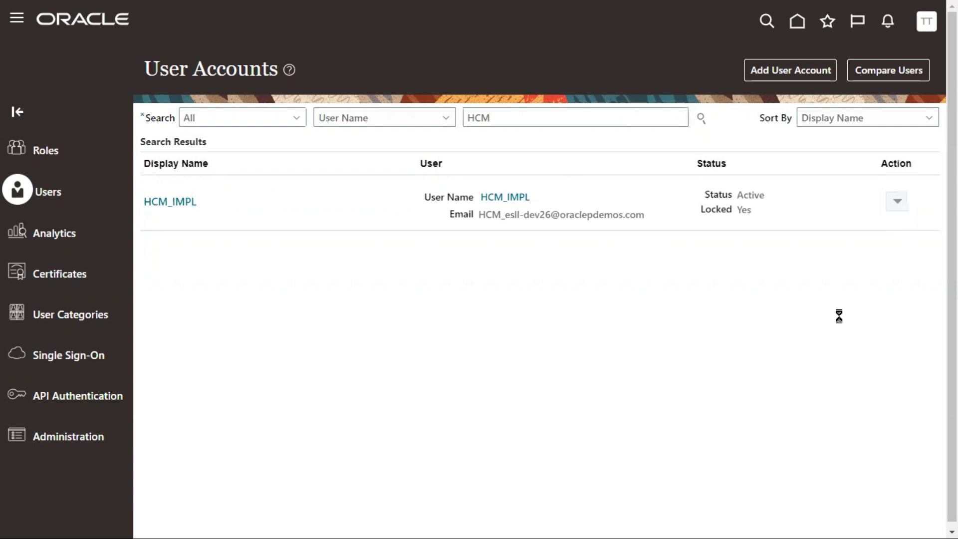
{"action": "left_click", "coordinate": [858, 251]}
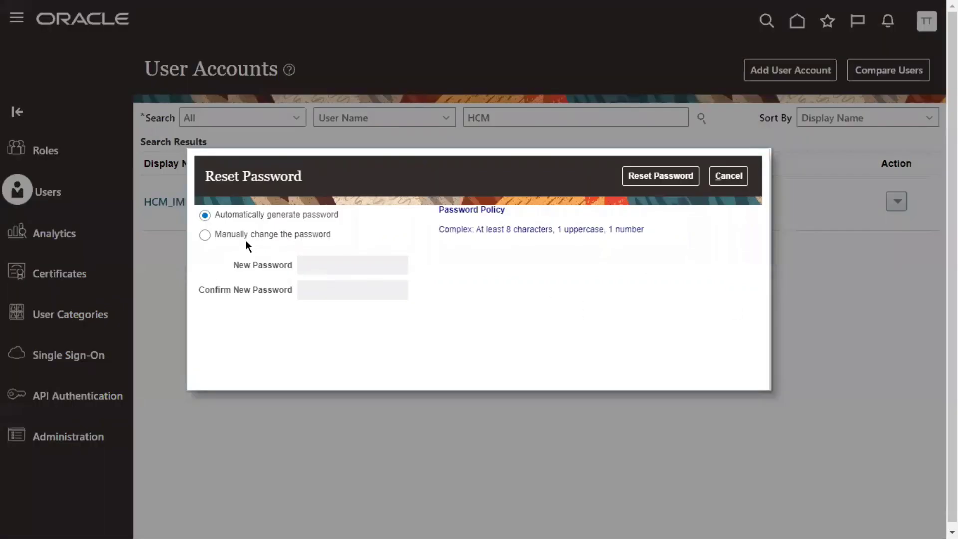
Confirm the manual password option now follows the Complex policy, then cancel
{"action": "left_click", "coordinate": [204, 235]}
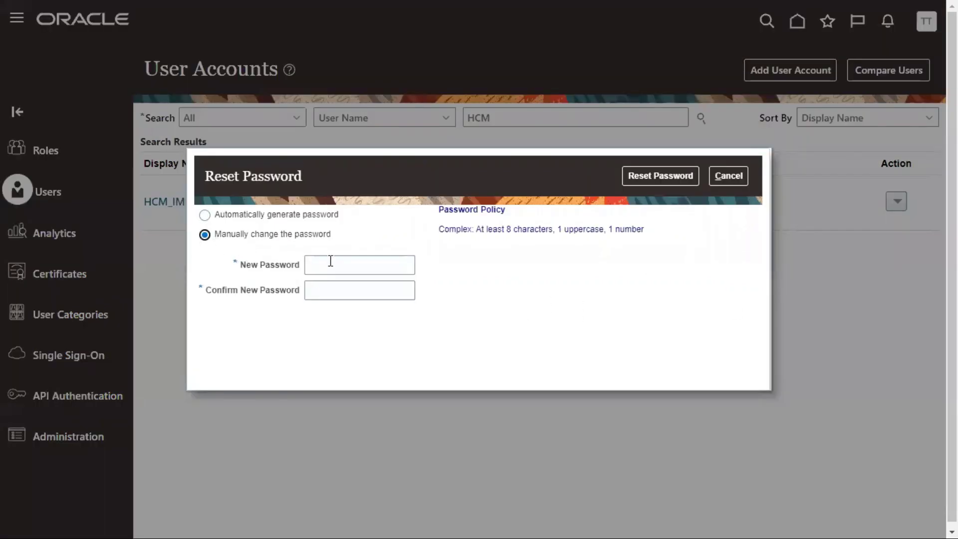
{"action": "left_click_drag", "start_coordinate": [444, 210], "coordinate": [459, 227]}
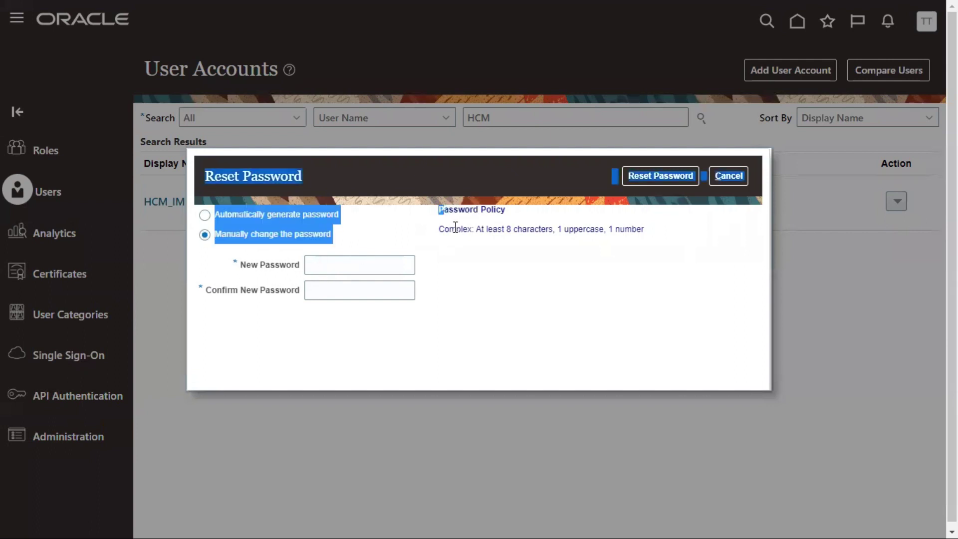
{"action": "left_click", "coordinate": [454, 241]}
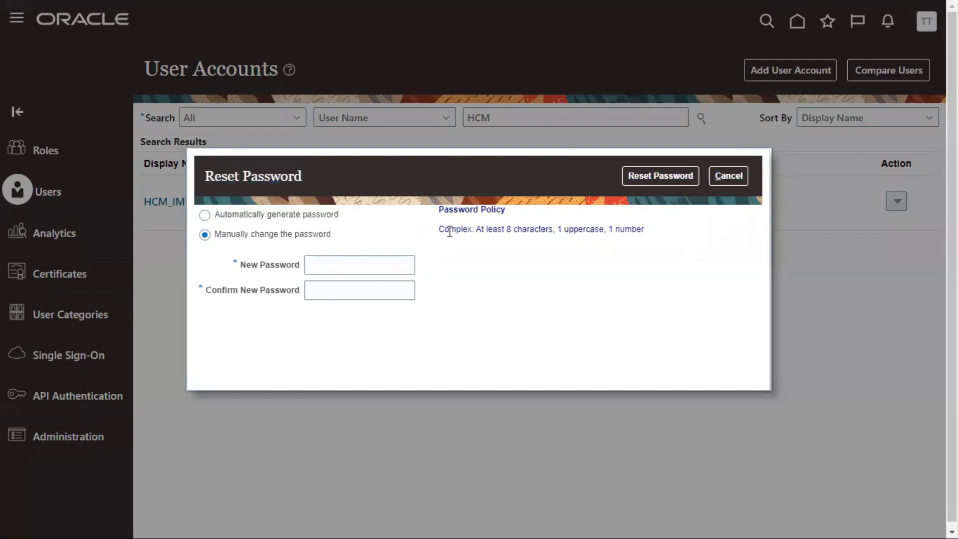
{"action": "double_click", "coordinate": [450, 230]}
{"action": "left_click", "coordinate": [742, 181]}
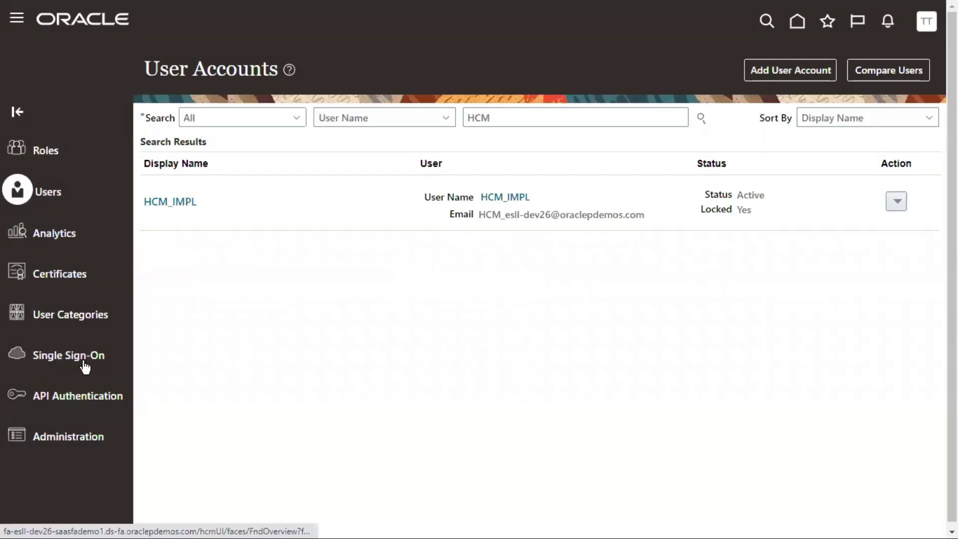
Open DEFAULT from User Categories, view its Password Policy, then its Notifications page
{"action": "left_click", "coordinate": [63, 325]}
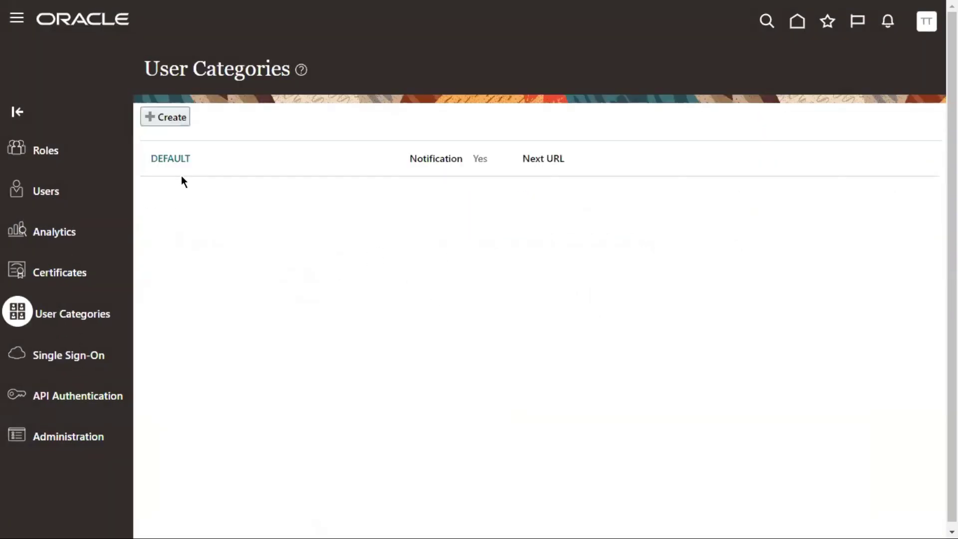
{"action": "left_click", "coordinate": [171, 160]}
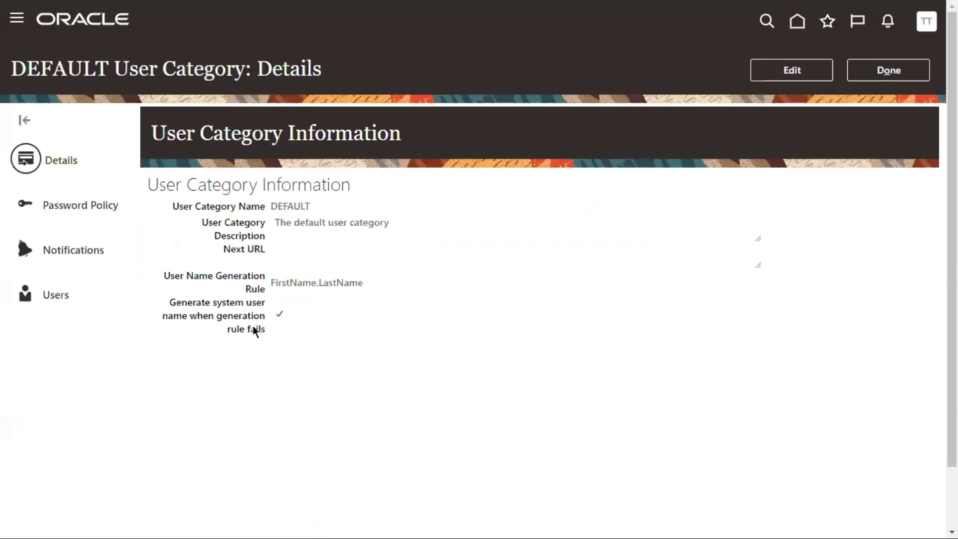
{"action": "left_click", "coordinate": [85, 207]}
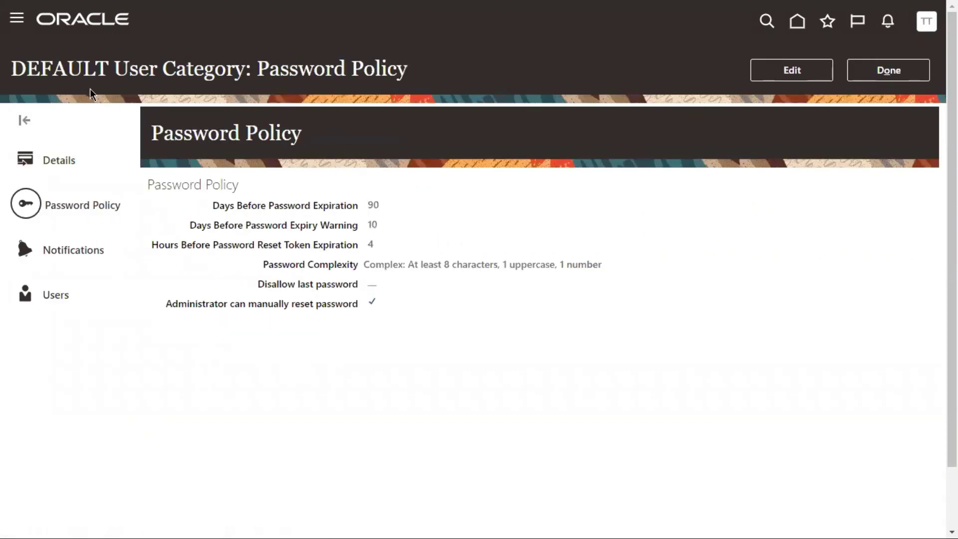
{"action": "left_click_drag", "start_coordinate": [112, 68], "coordinate": [232, 75]}
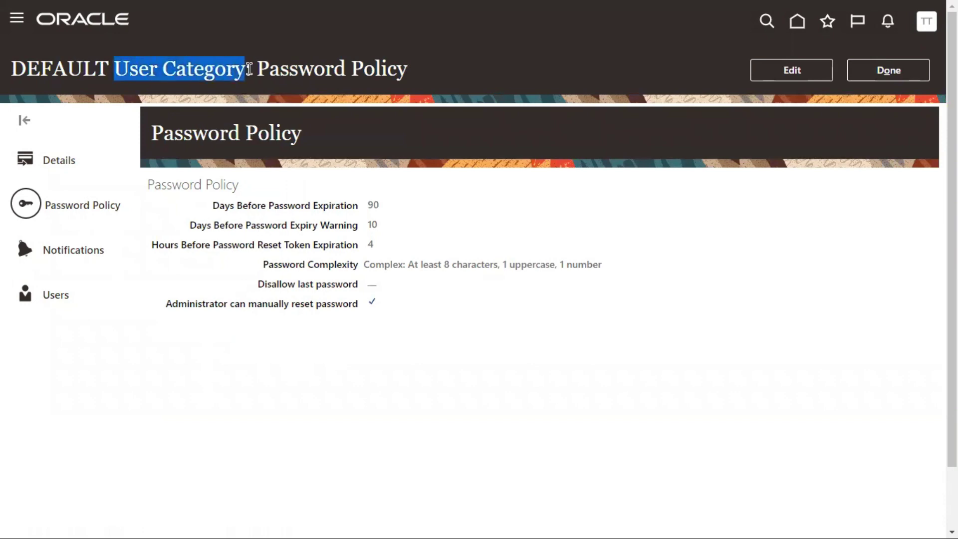
{"action": "left_click", "coordinate": [85, 254]}
{"action": "left_click", "coordinate": [70, 251]}
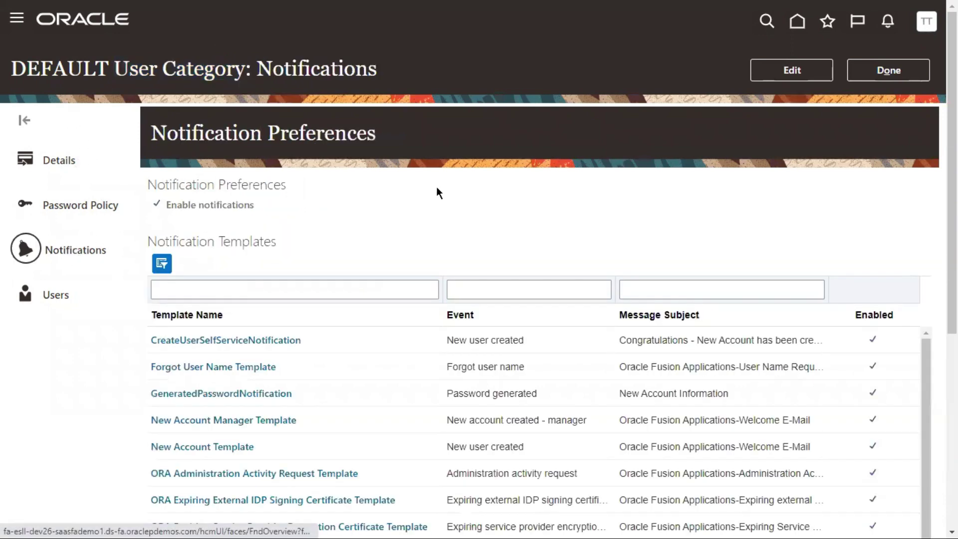
{"action": "double_click", "coordinate": [210, 131]}
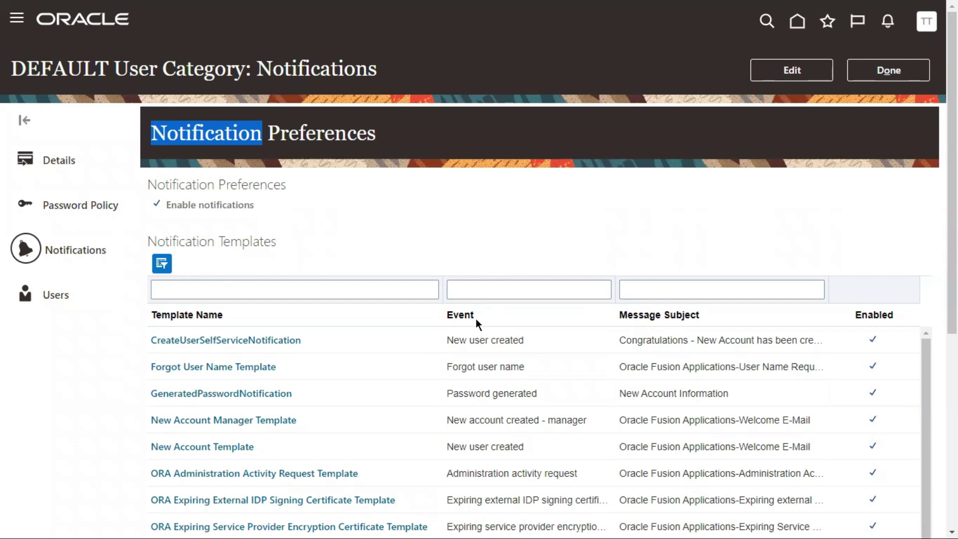
{"action": "scroll", "coordinate": [693, 219], "scroll_direction": "down", "scroll_amount": 3}
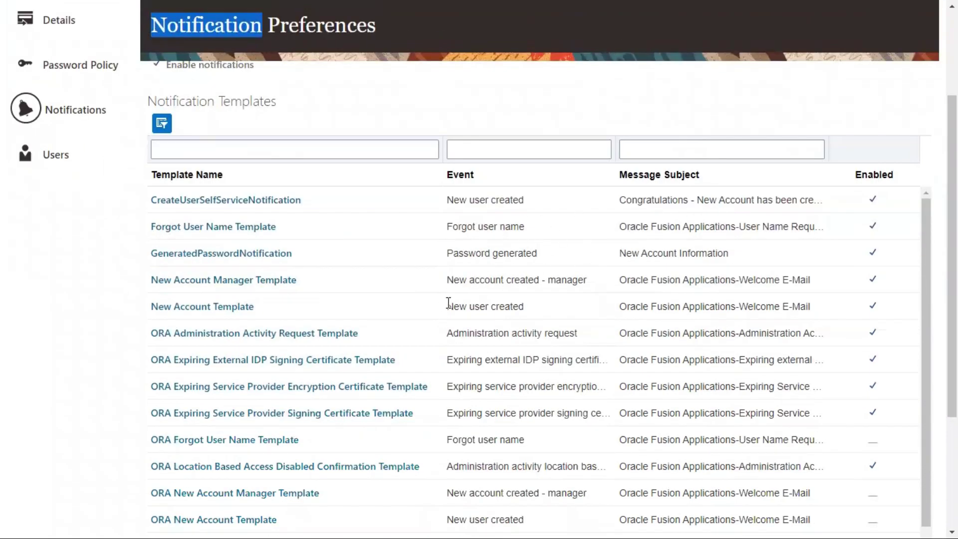
{"action": "left_click_drag", "start_coordinate": [446, 306], "coordinate": [524, 307]}
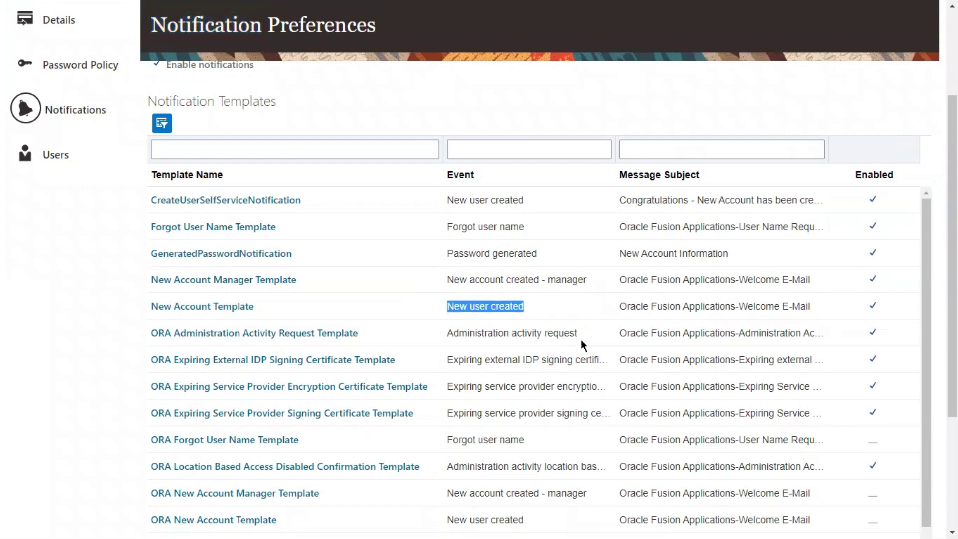
{"action": "left_click", "coordinate": [613, 304]}
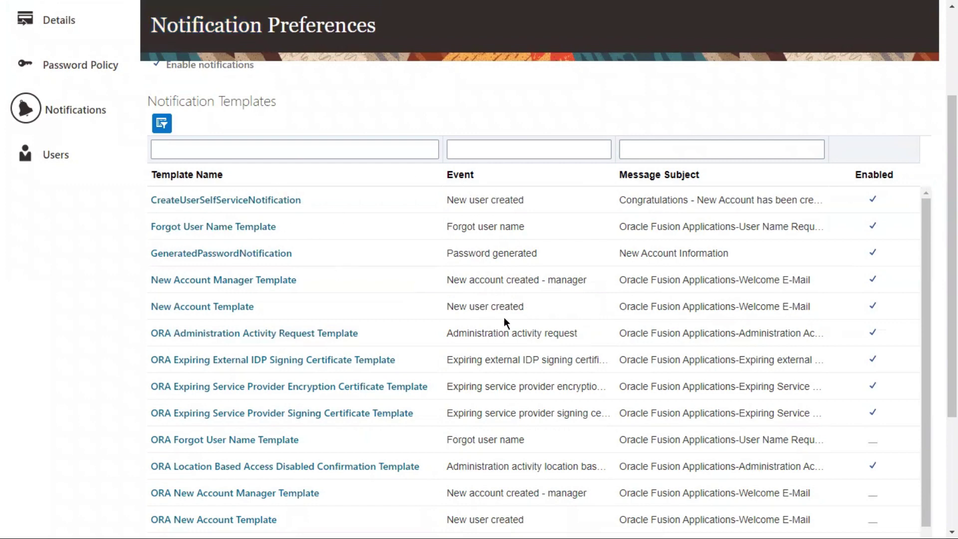
{"action": "scroll", "coordinate": [499, 340], "scroll_direction": "down", "scroll_amount": 2}
{"action": "scroll", "coordinate": [504, 310], "scroll_direction": "up", "scroll_amount": 2}
{"action": "scroll", "coordinate": [519, 319], "scroll_direction": "down", "scroll_amount": 4}
{"action": "scroll", "coordinate": [508, 310], "scroll_direction": "down", "scroll_amount": 5}
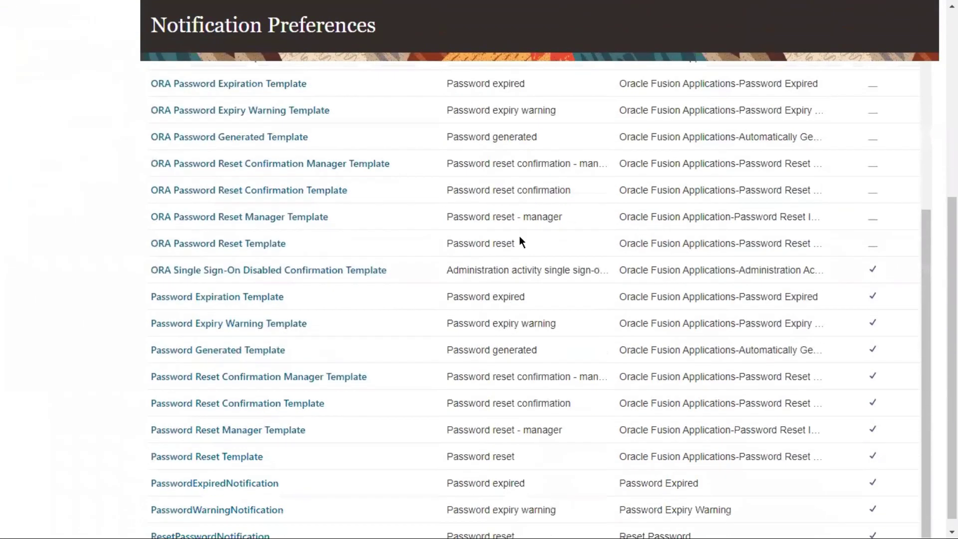
{"action": "scroll", "coordinate": [523, 315], "scroll_direction": "up", "scroll_amount": 3}
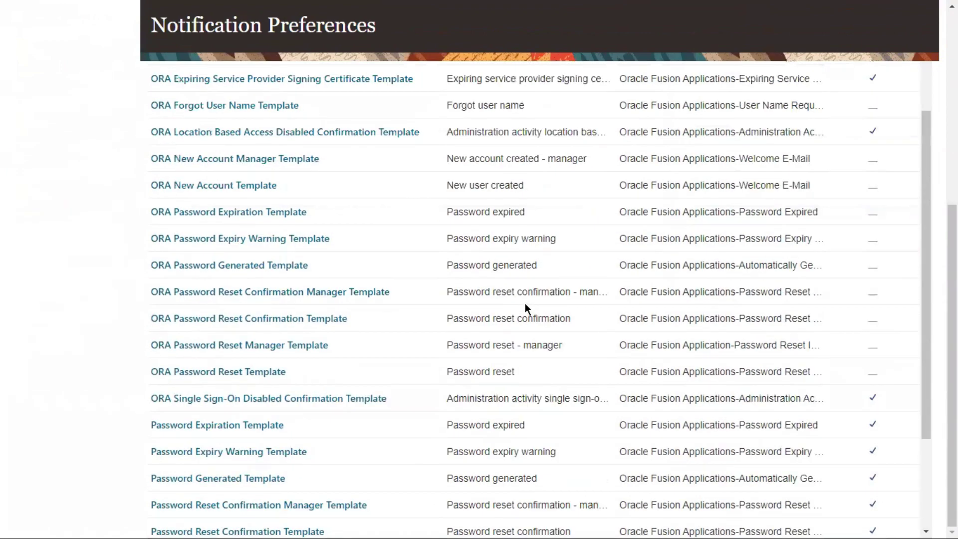
{"action": "scroll", "coordinate": [525, 305], "scroll_direction": "up", "scroll_amount": 3}
{"action": "scroll", "coordinate": [507, 313], "scroll_direction": "up", "scroll_amount": 5}
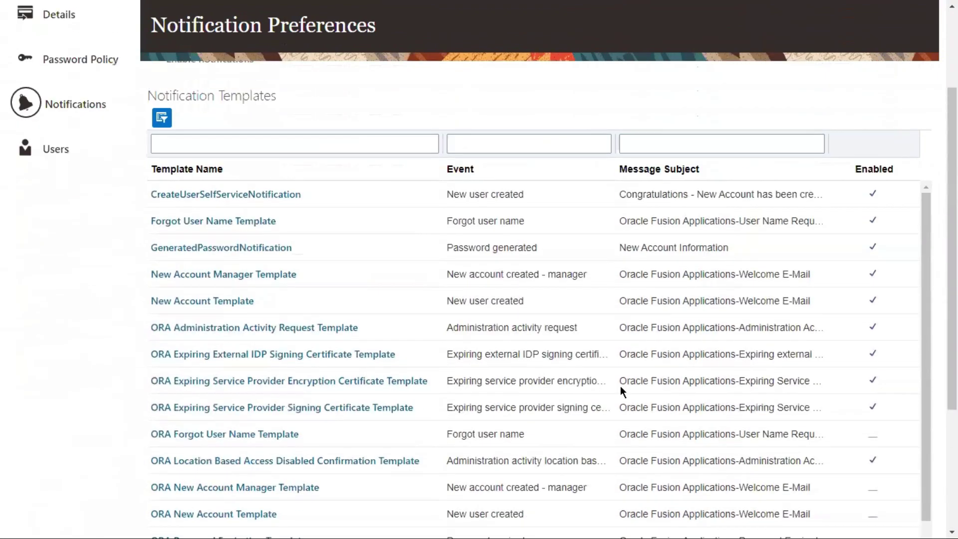
{"action": "scroll", "coordinate": [597, 389], "scroll_direction": "up", "scroll_amount": 1}
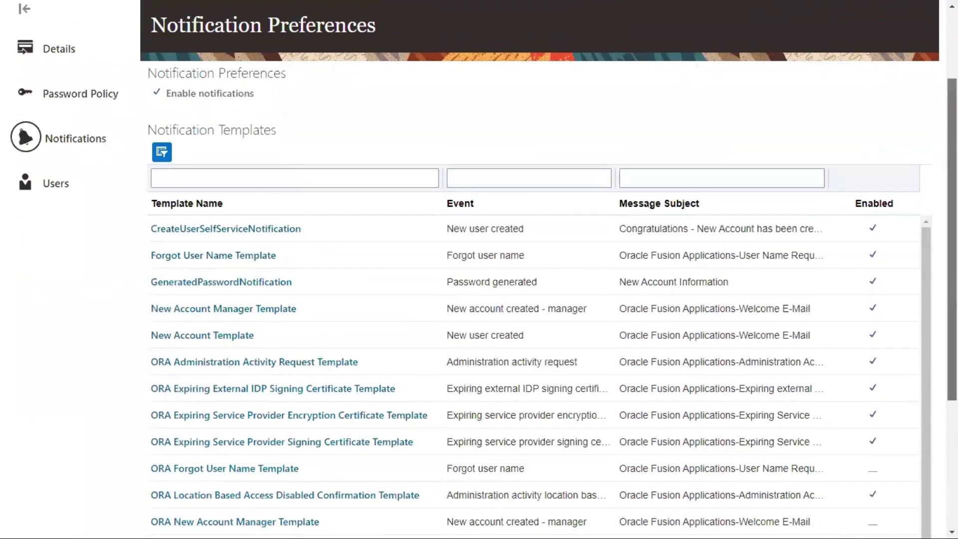
{"action": "scroll", "coordinate": [451, 152], "scroll_direction": "down", "scroll_amount": 1}
{"action": "double_click", "coordinate": [479, 200]}
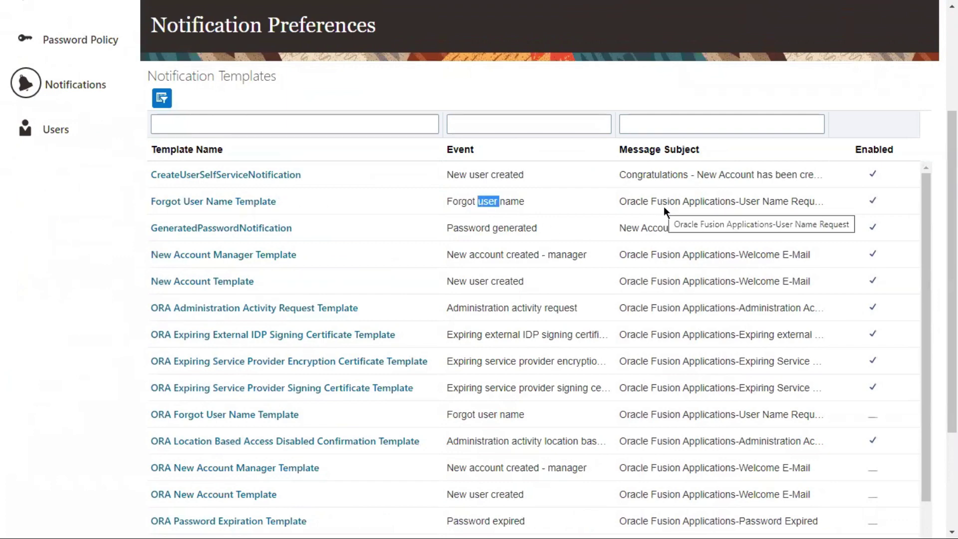
{"action": "double_click", "coordinate": [502, 228]}
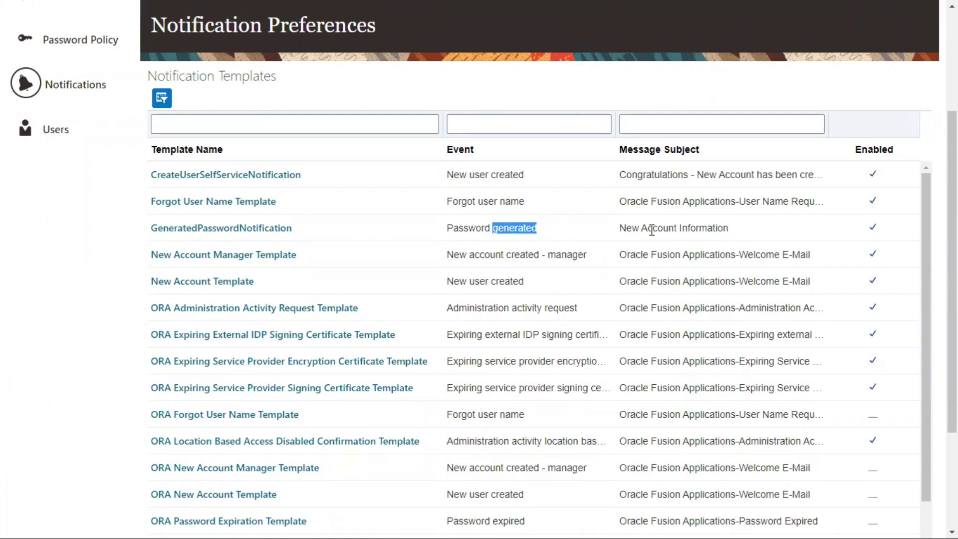
{"action": "scroll", "coordinate": [661, 357], "scroll_direction": "down", "scroll_amount": 1}
{"action": "scroll", "coordinate": [539, 354], "scroll_direction": "down", "scroll_amount": 1}
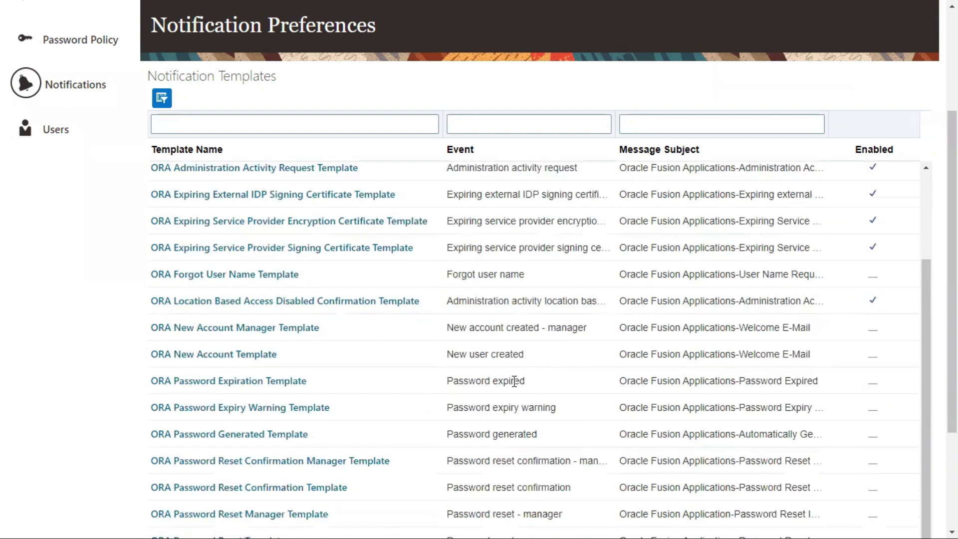
{"action": "scroll", "coordinate": [539, 382], "scroll_direction": "down", "scroll_amount": 2}
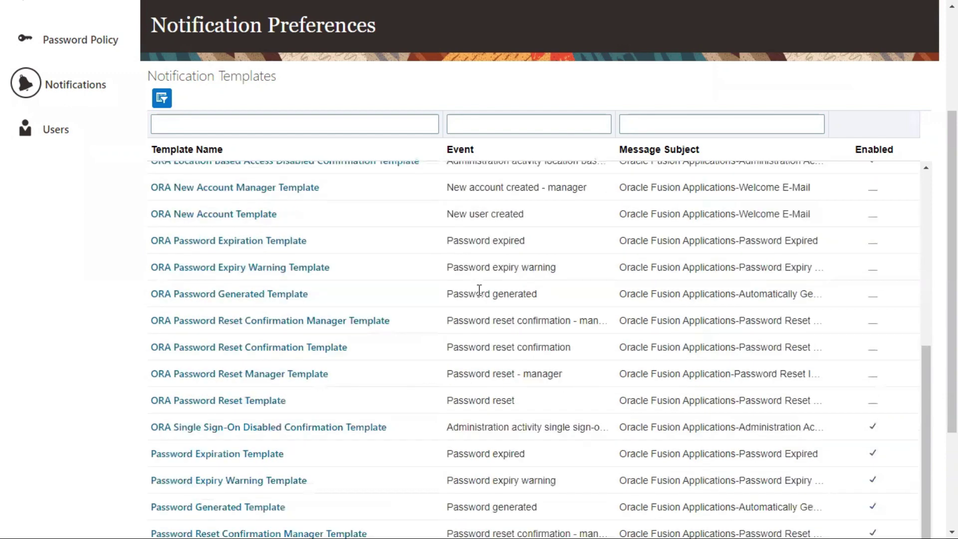
{"action": "left_click_drag", "start_coordinate": [481, 268], "coordinate": [543, 268]}
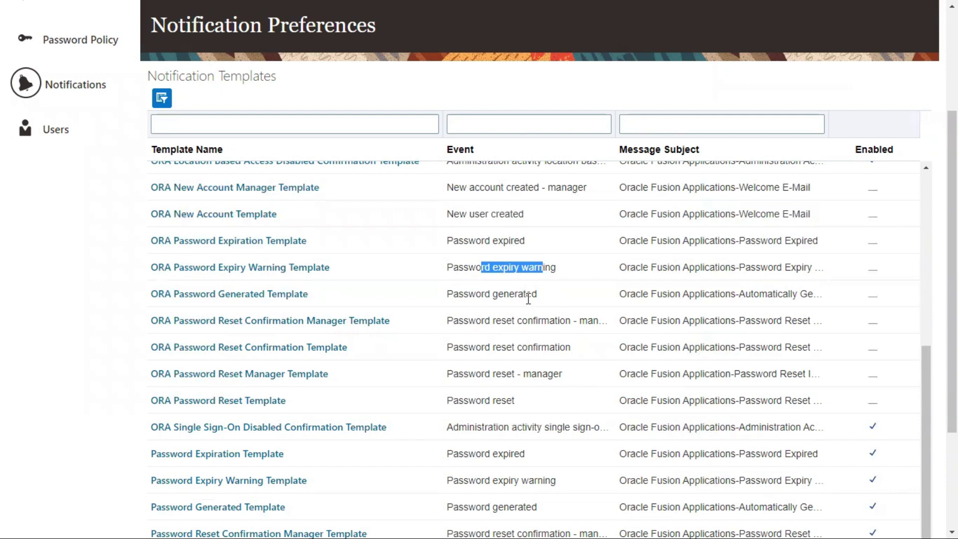
{"action": "scroll", "coordinate": [547, 353], "scroll_direction": "down", "scroll_amount": 3}
{"action": "scroll", "coordinate": [523, 365], "scroll_direction": "up", "scroll_amount": 6}
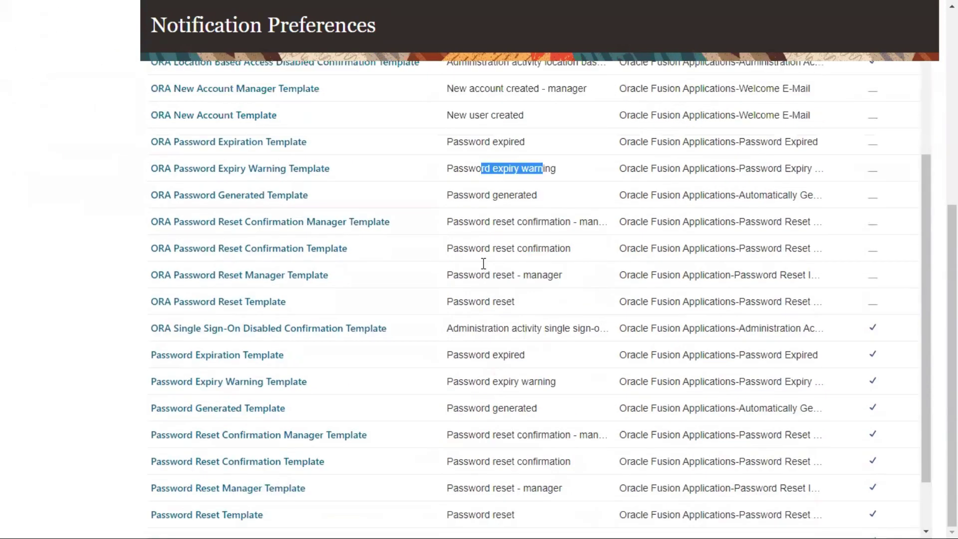
{"action": "scroll", "coordinate": [540, 312], "scroll_direction": "up", "scroll_amount": 6}
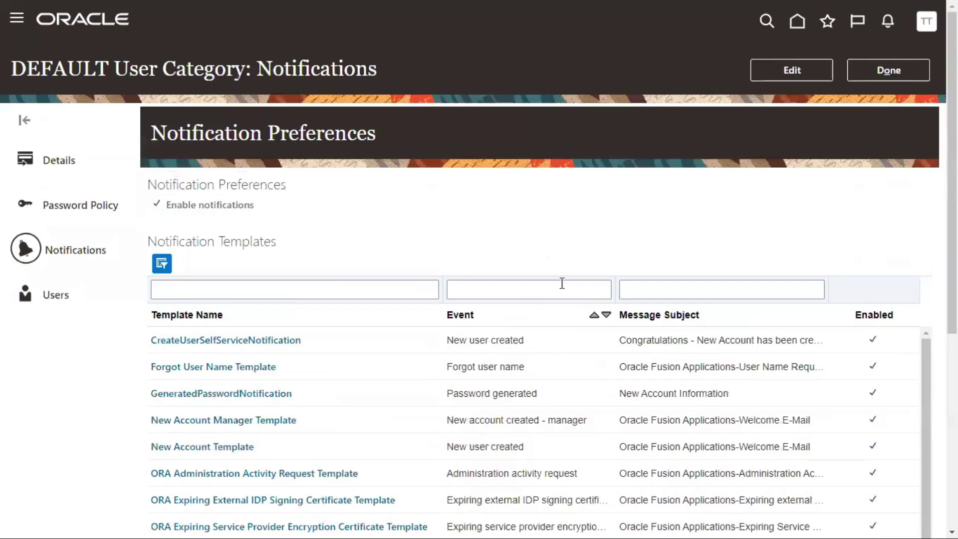
{"action": "scroll", "coordinate": [591, 198], "scroll_direction": "down", "scroll_amount": 4}
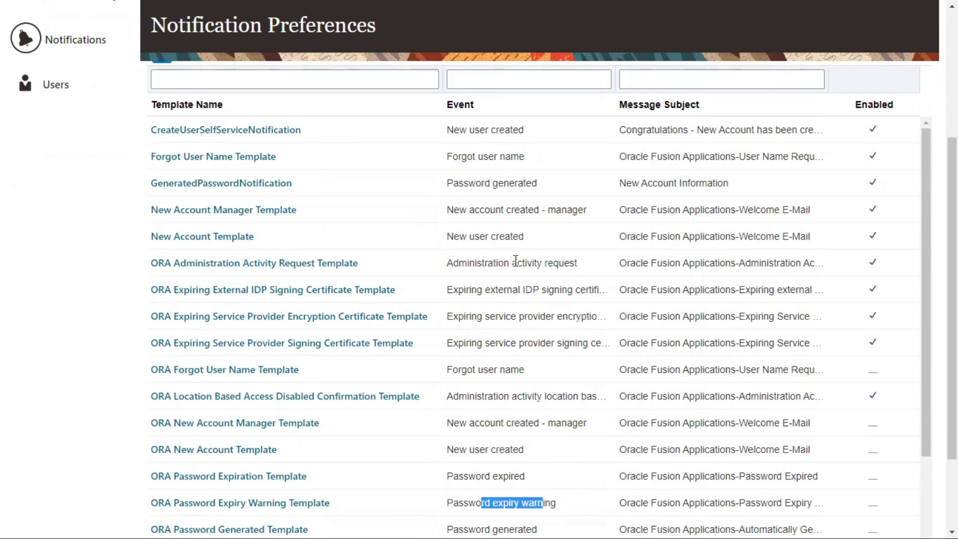
{"action": "scroll", "coordinate": [503, 307], "scroll_direction": "up", "scroll_amount": 4}
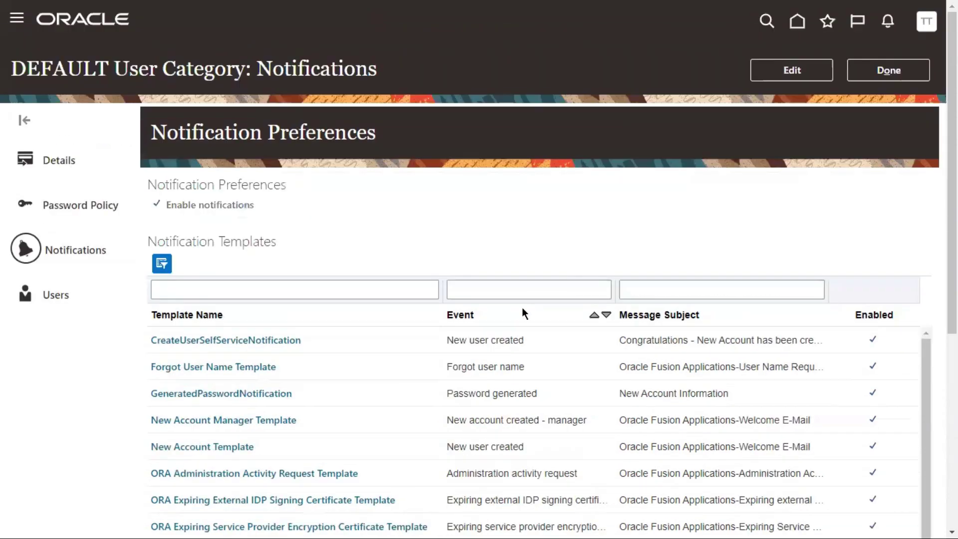
{"action": "double_click", "coordinate": [192, 134]}
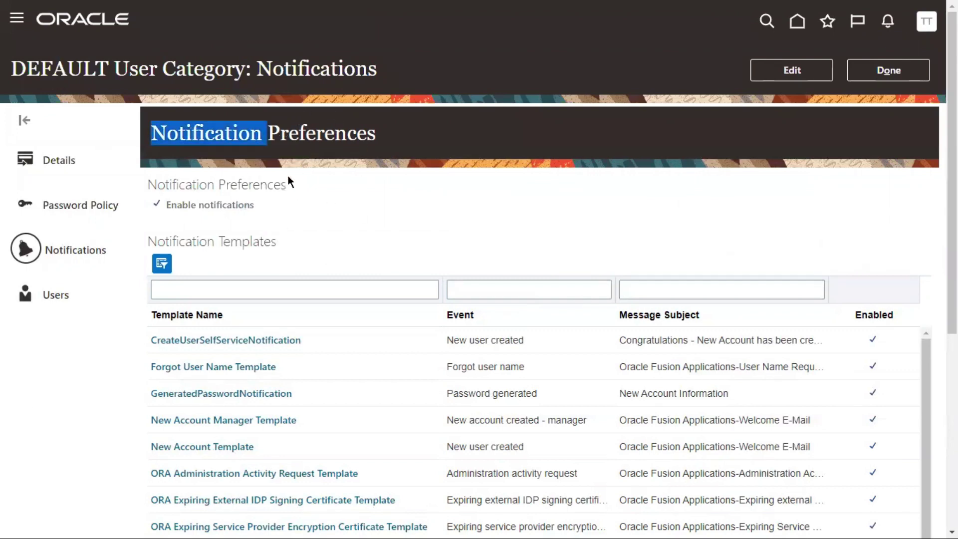
{"action": "left_click_drag", "start_coordinate": [163, 206], "coordinate": [357, 202]}
{"action": "left_click", "coordinate": [791, 79]}
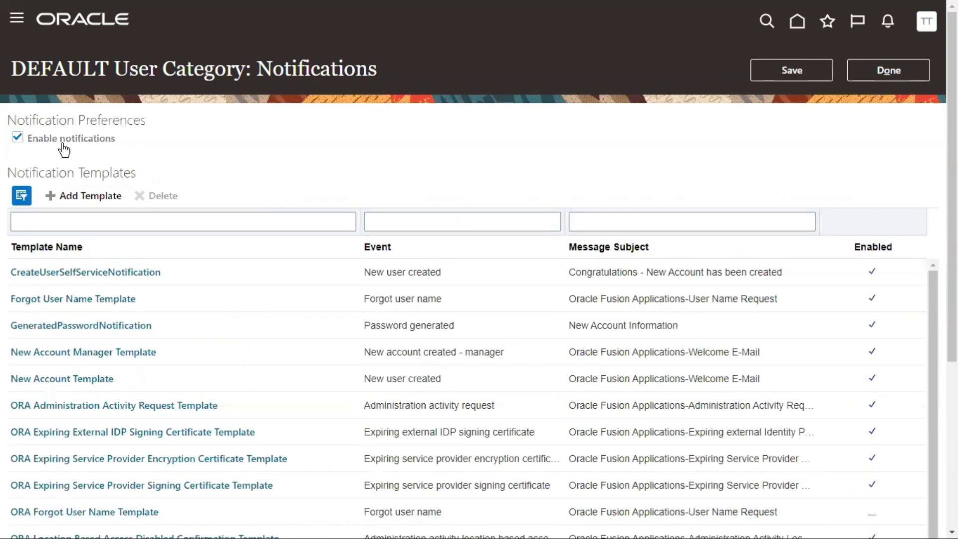
{"action": "left_click", "coordinate": [16, 138]}
{"action": "left_click", "coordinate": [766, 70]}
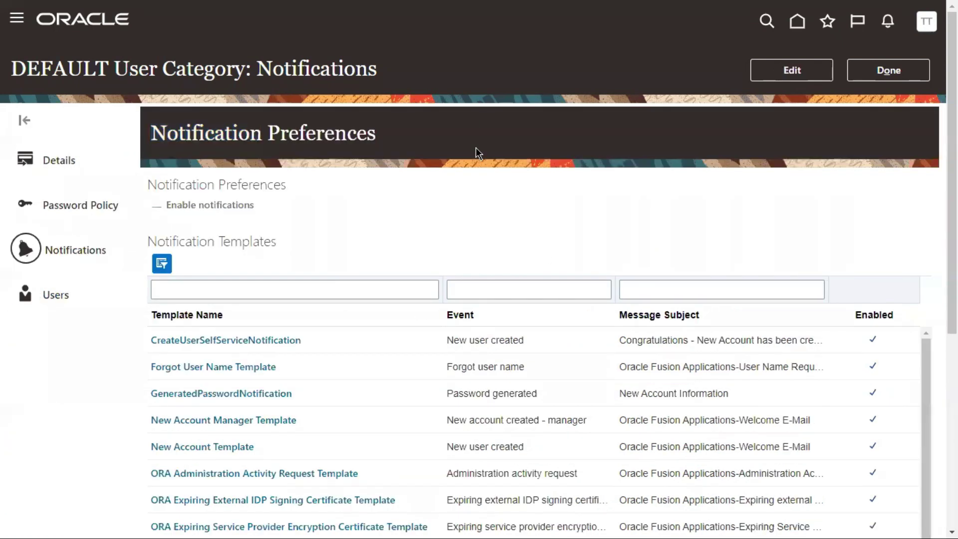
{"action": "double_click", "coordinate": [71, 69]}
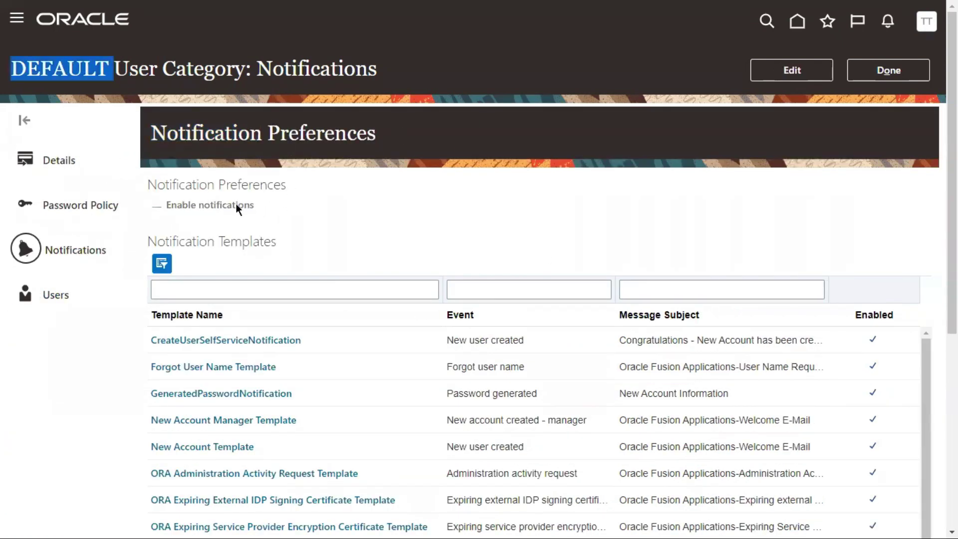
{"action": "scroll", "coordinate": [549, 331], "scroll_direction": "down", "scroll_amount": 5}
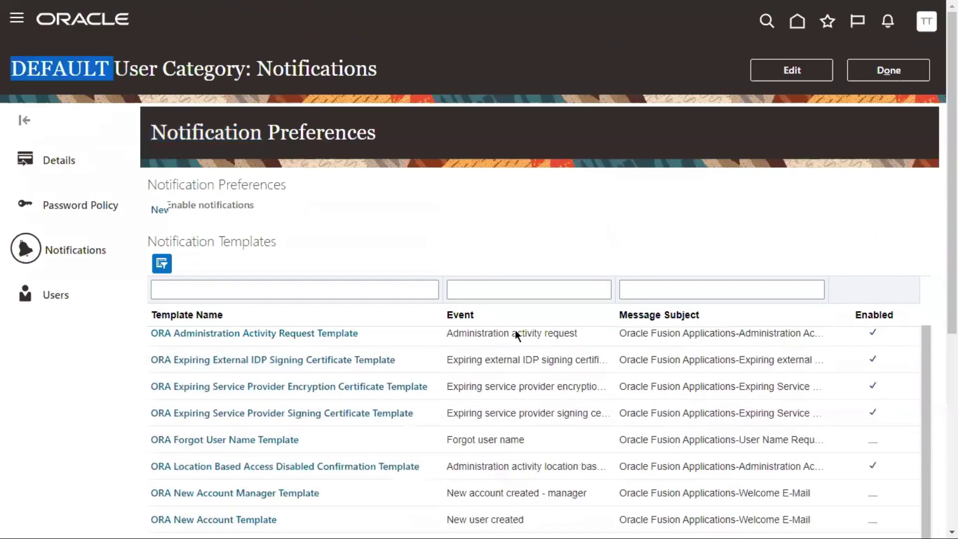
{"action": "scroll", "coordinate": [606, 200], "scroll_direction": "down", "scroll_amount": 2}
{"action": "scroll", "coordinate": [567, 388], "scroll_direction": "up", "scroll_amount": 6}
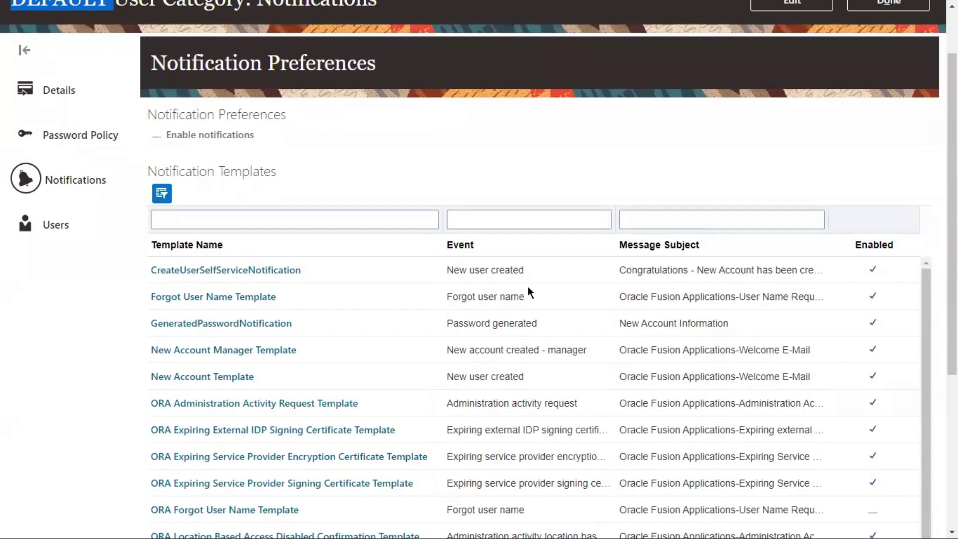
{"action": "scroll", "coordinate": [781, 112], "scroll_direction": "up", "scroll_amount": 2}
Edit the Notifications page and check Enable notifications
{"action": "left_click", "coordinate": [794, 73]}
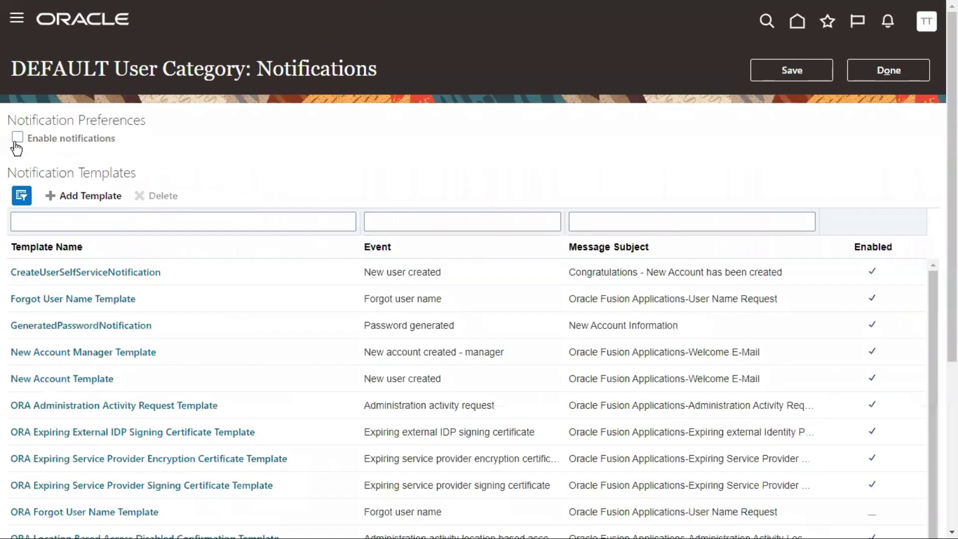
{"action": "left_click", "coordinate": [17, 137]}
{"action": "left_click_drag", "start_coordinate": [10, 114], "coordinate": [145, 120]}
{"action": "left_click", "coordinate": [295, 69]}
{"action": "double_click", "coordinate": [296, 69]}
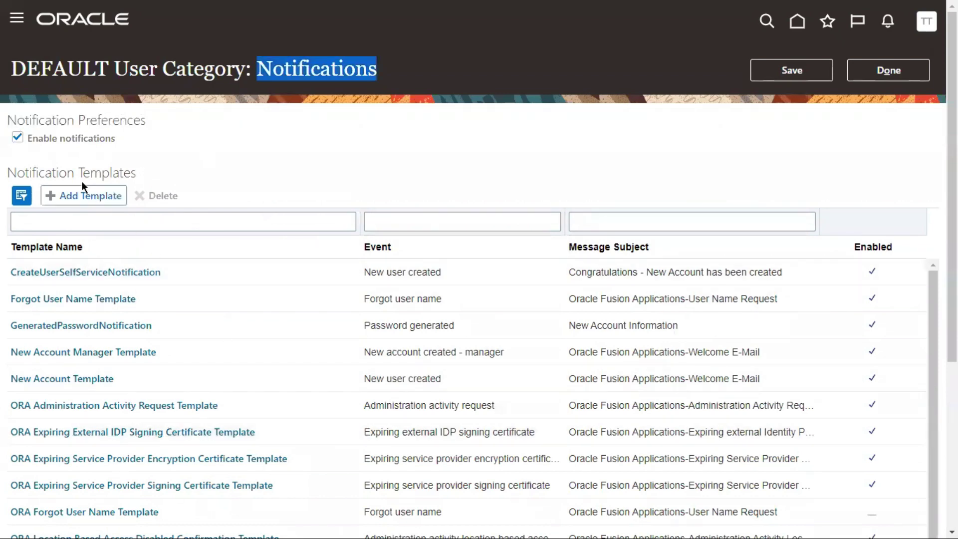
{"action": "left_click_drag", "start_coordinate": [55, 172], "coordinate": [132, 172]}
Scroll through the Notification Templates table, selecting the CreateUserSelfServiceNotification row
{"action": "scroll", "coordinate": [471, 201], "scroll_direction": "down", "scroll_amount": 2}
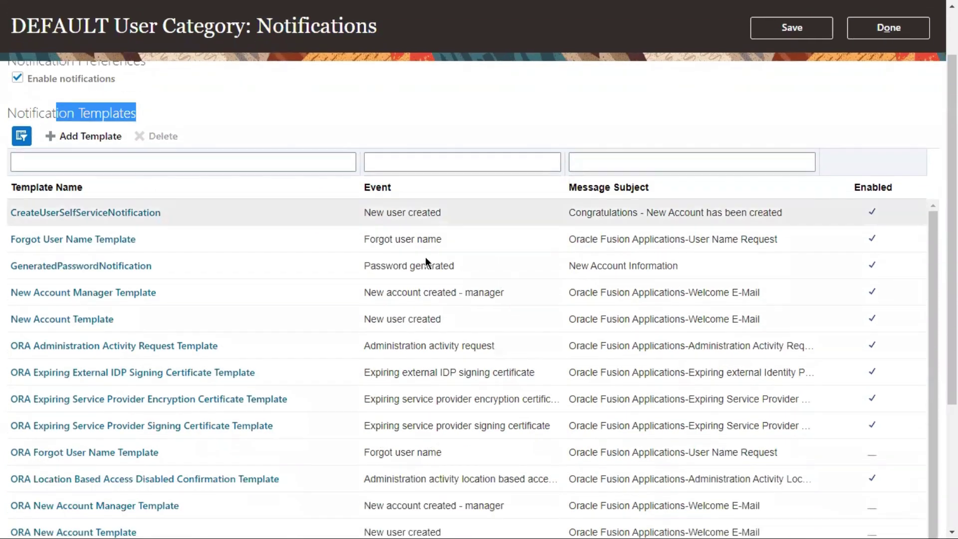
{"action": "left_click", "coordinate": [385, 200]}
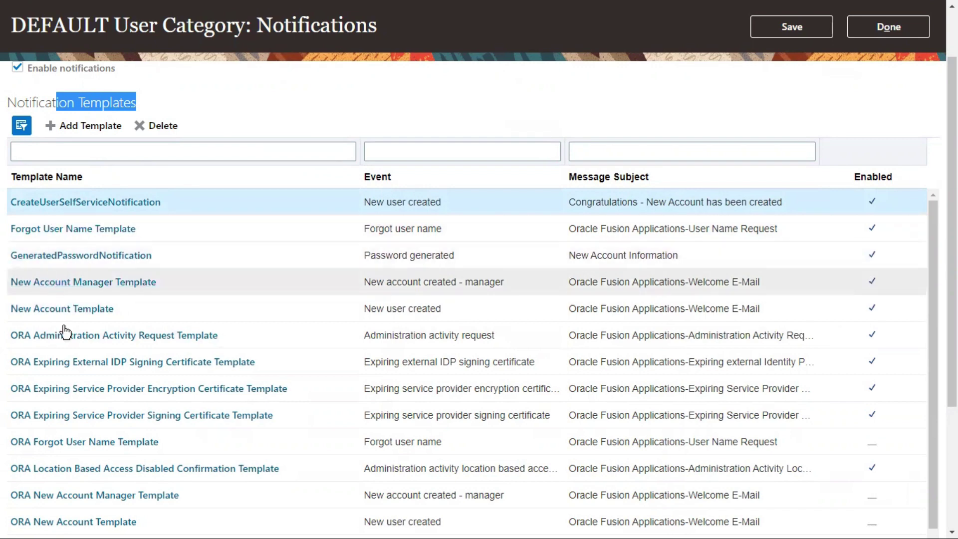
{"action": "scroll", "coordinate": [21, 322], "scroll_direction": "down", "scroll_amount": 2}
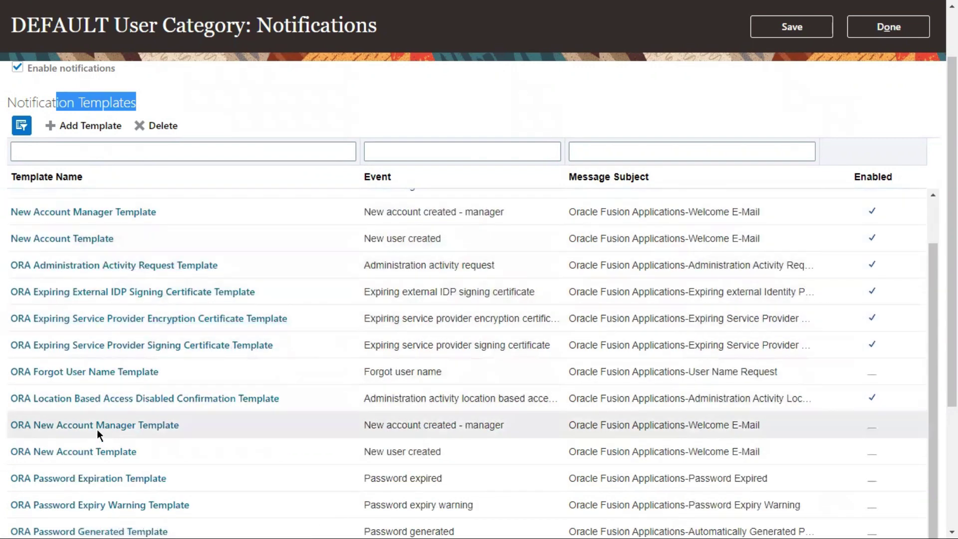
{"action": "scroll", "coordinate": [612, 183], "scroll_direction": "up", "scroll_amount": 2}
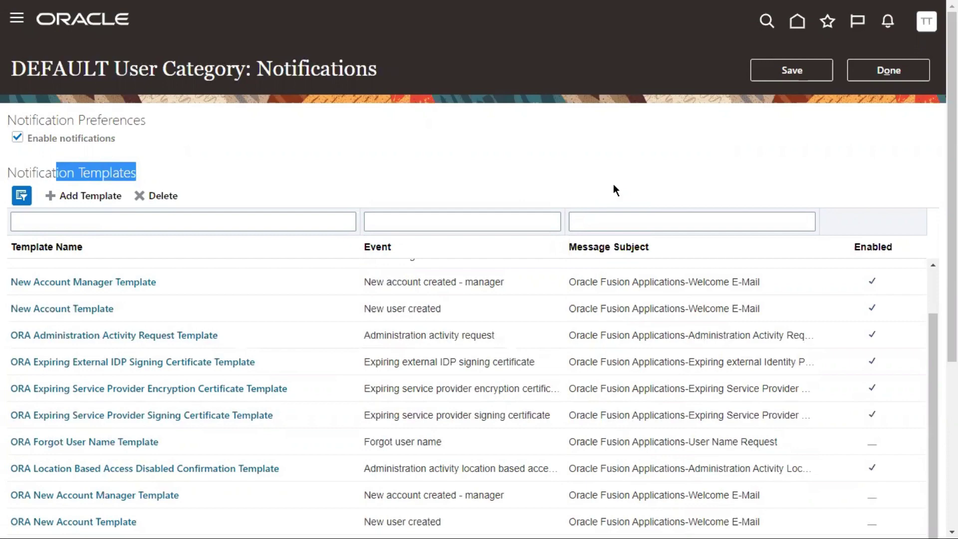
{"action": "scroll", "coordinate": [76, 406], "scroll_direction": "down", "scroll_amount": 5}
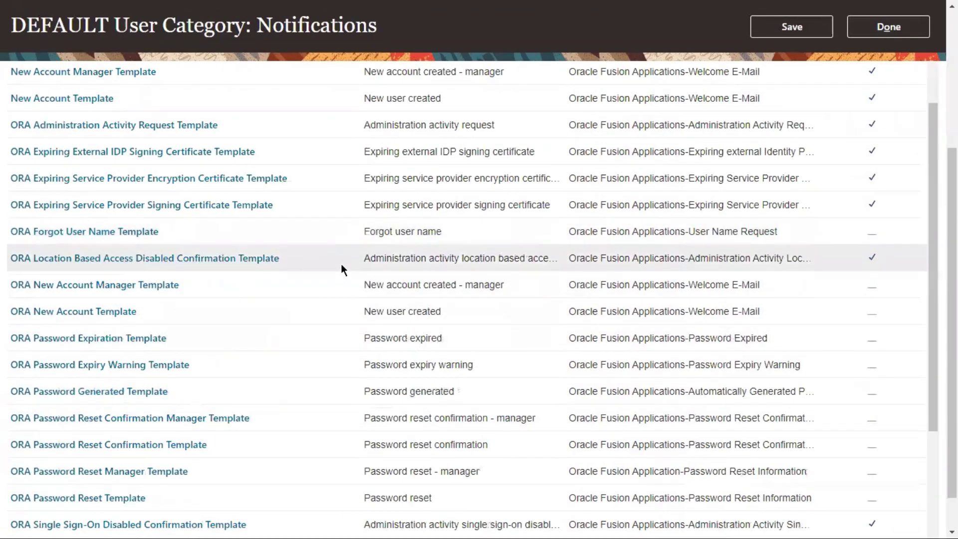
{"action": "scroll", "coordinate": [178, 196], "scroll_direction": "up", "scroll_amount": 4}
{"action": "scroll", "coordinate": [178, 195], "scroll_direction": "up", "scroll_amount": 2}
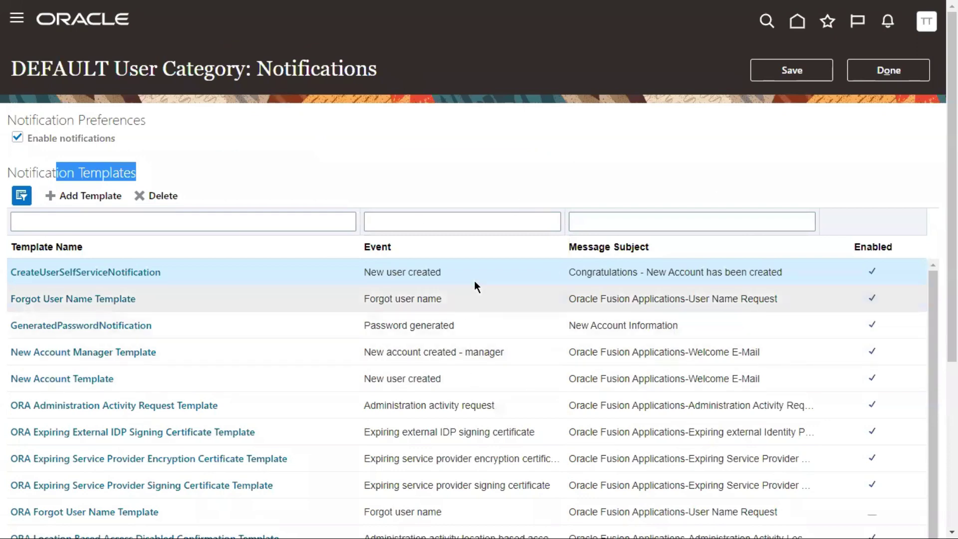
{"action": "double_click", "coordinate": [75, 63]}
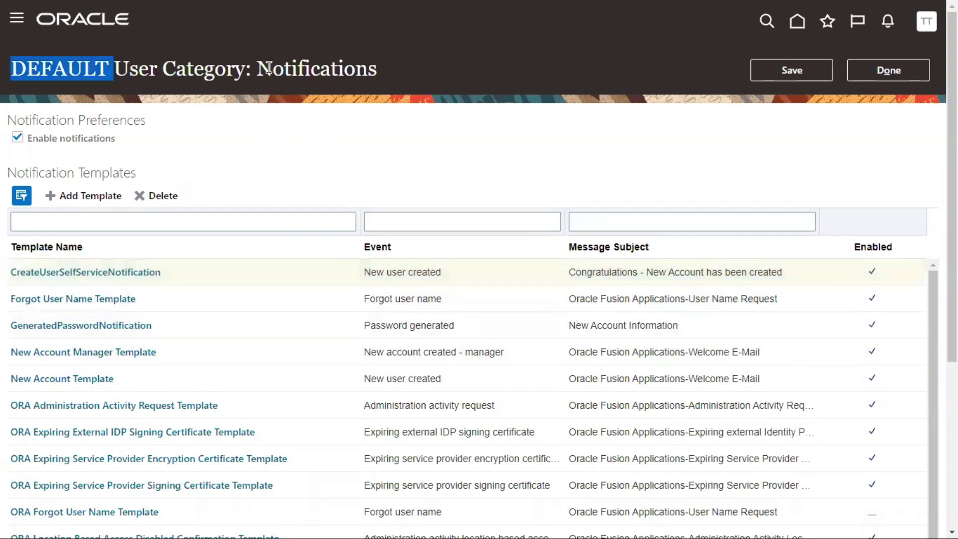
{"action": "left_click_drag", "start_coordinate": [257, 67], "coordinate": [380, 68]}
{"action": "scroll", "coordinate": [370, 191], "scroll_direction": "down", "scroll_amount": 1}
{"action": "scroll", "coordinate": [370, 191], "scroll_direction": "down", "scroll_amount": 1}
{"action": "left_click_drag", "start_coordinate": [44, 95], "coordinate": [139, 108]}
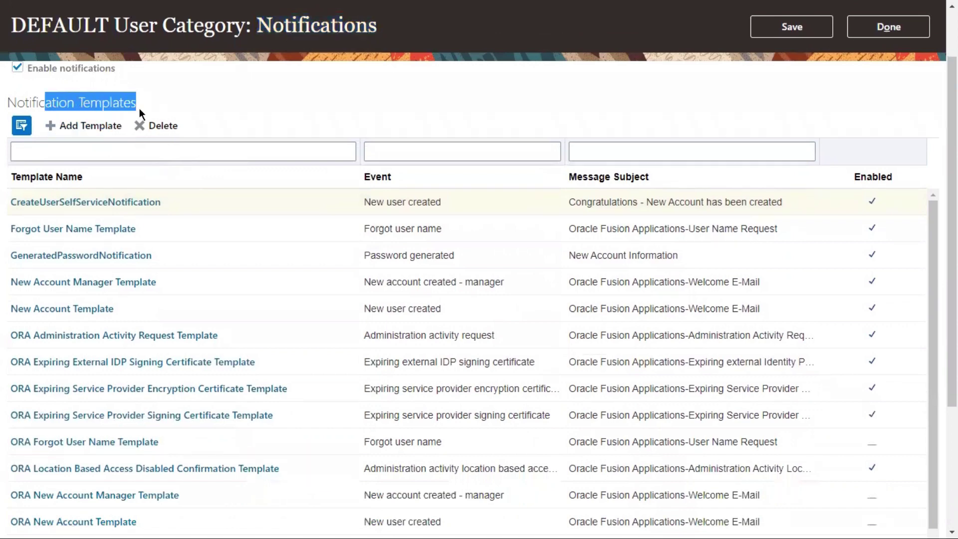
{"action": "scroll", "coordinate": [157, 402], "scroll_direction": "down", "scroll_amount": 2}
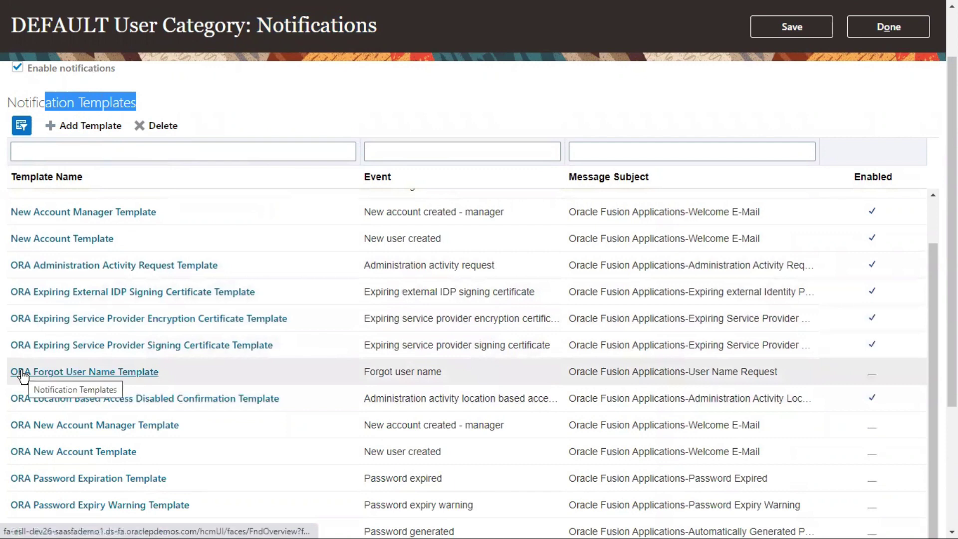
{"action": "scroll", "coordinate": [200, 359], "scroll_direction": "down", "scroll_amount": 2}
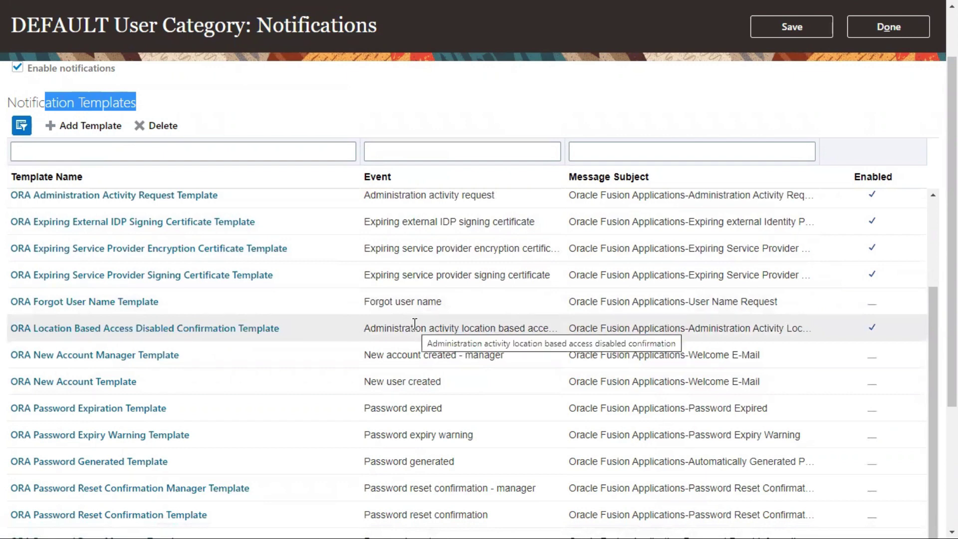
{"action": "left_click", "coordinate": [145, 306]}
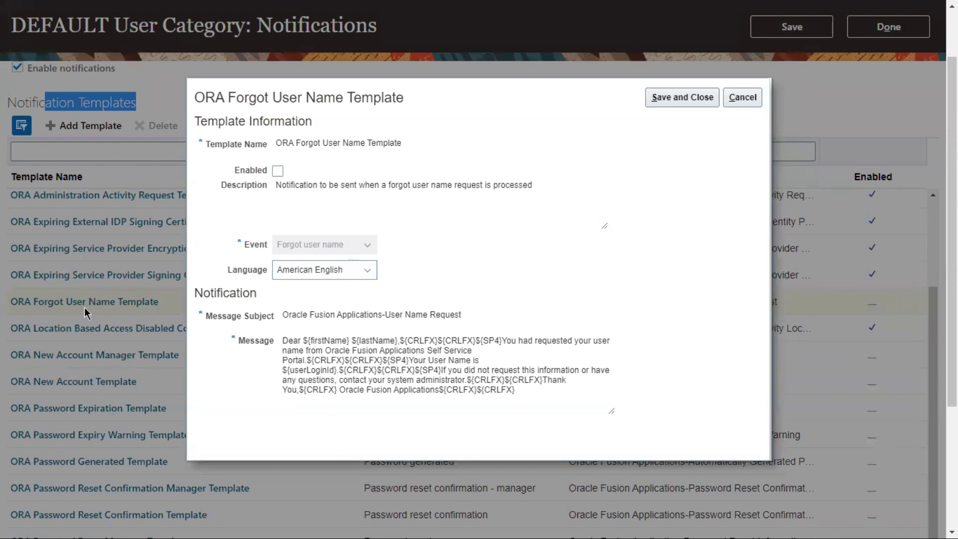
{"action": "left_click", "coordinate": [277, 174]}
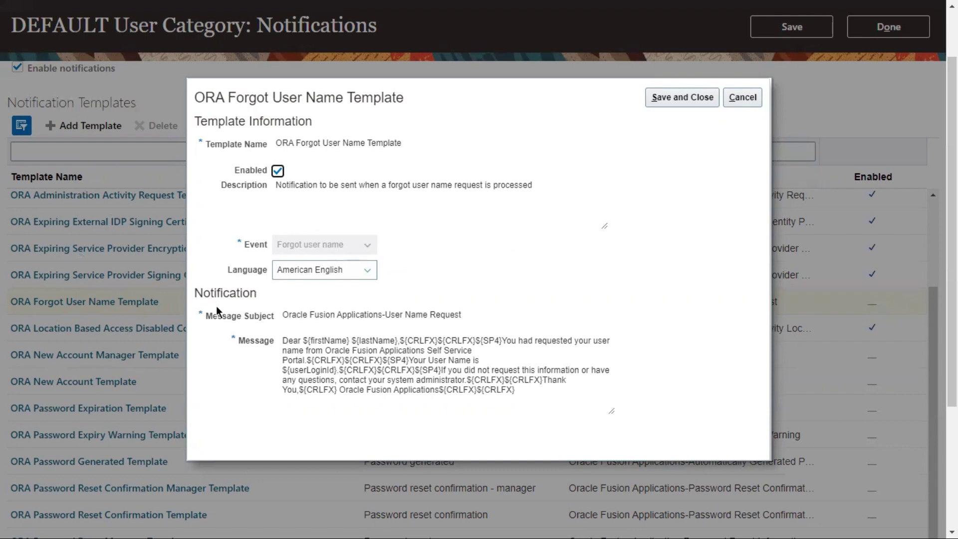
{"action": "left_click_drag", "start_coordinate": [203, 293], "coordinate": [237, 294]}
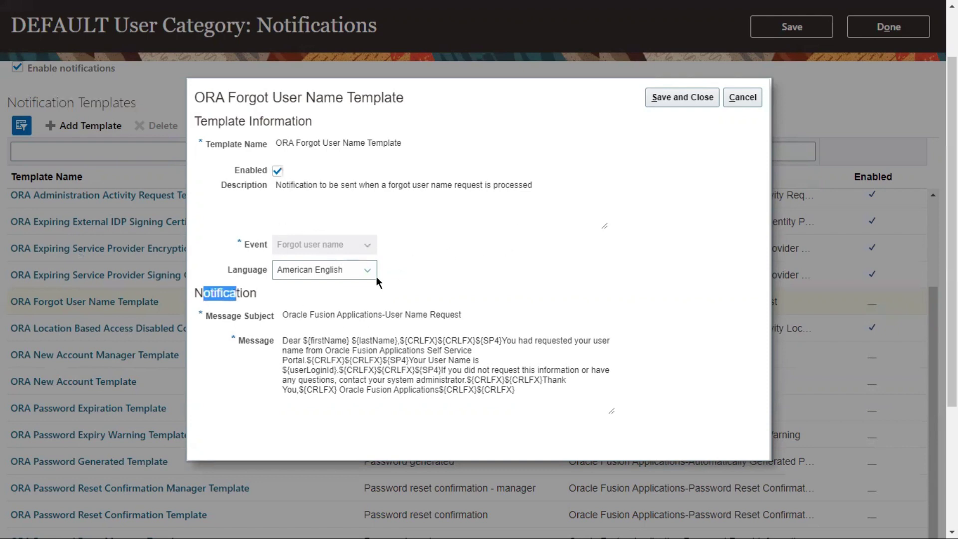
{"action": "left_click", "coordinate": [331, 271]}
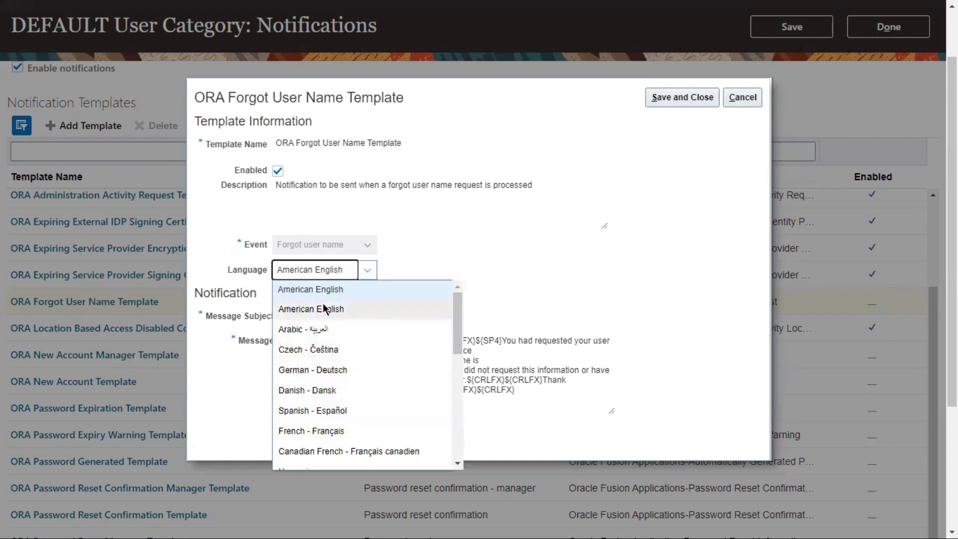
{"action": "scroll", "coordinate": [316, 358], "scroll_direction": "down", "scroll_amount": 2}
{"action": "scroll", "coordinate": [316, 358], "scroll_direction": "down", "scroll_amount": 6}
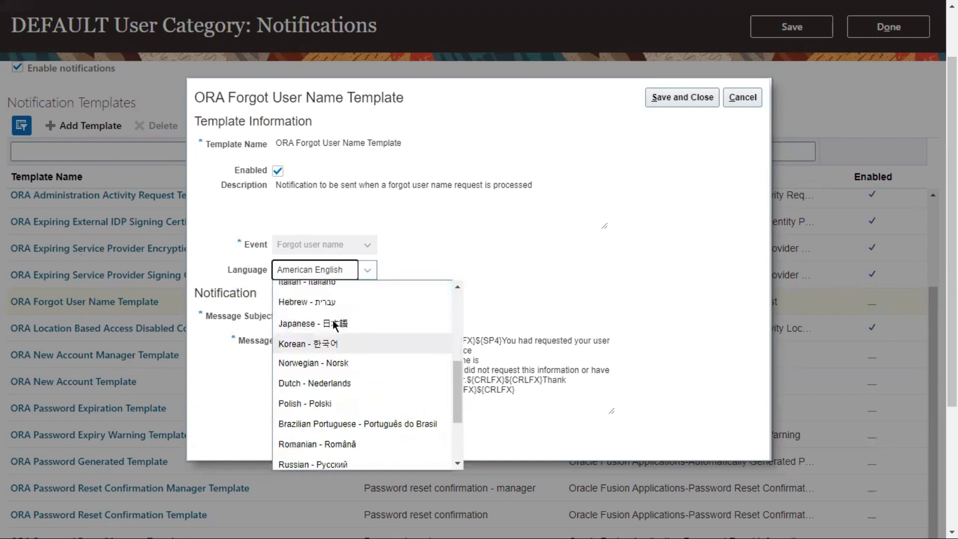
{"action": "scroll", "coordinate": [369, 350], "scroll_direction": "down", "scroll_amount": 1}
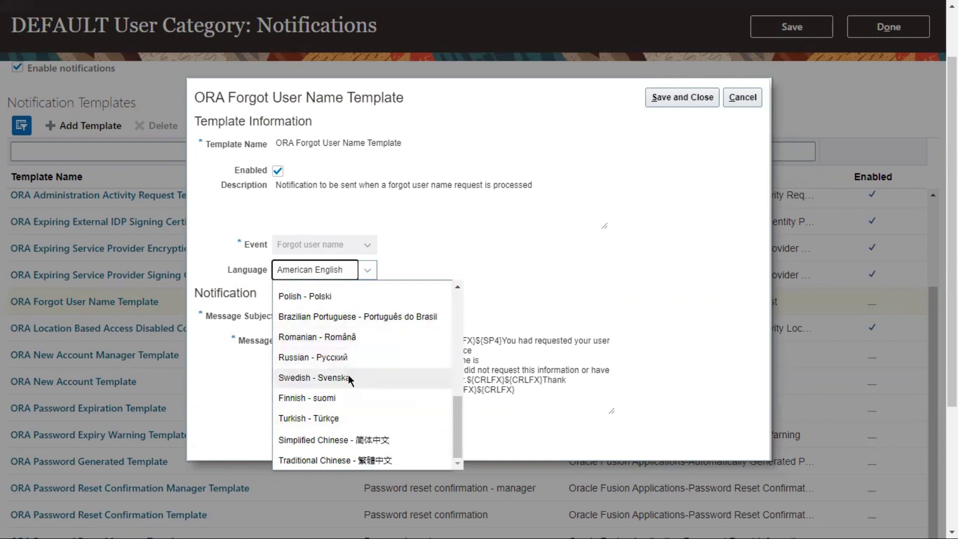
{"action": "scroll", "coordinate": [349, 374], "scroll_direction": "up", "scroll_amount": 7}
{"action": "left_click", "coordinate": [577, 280]}
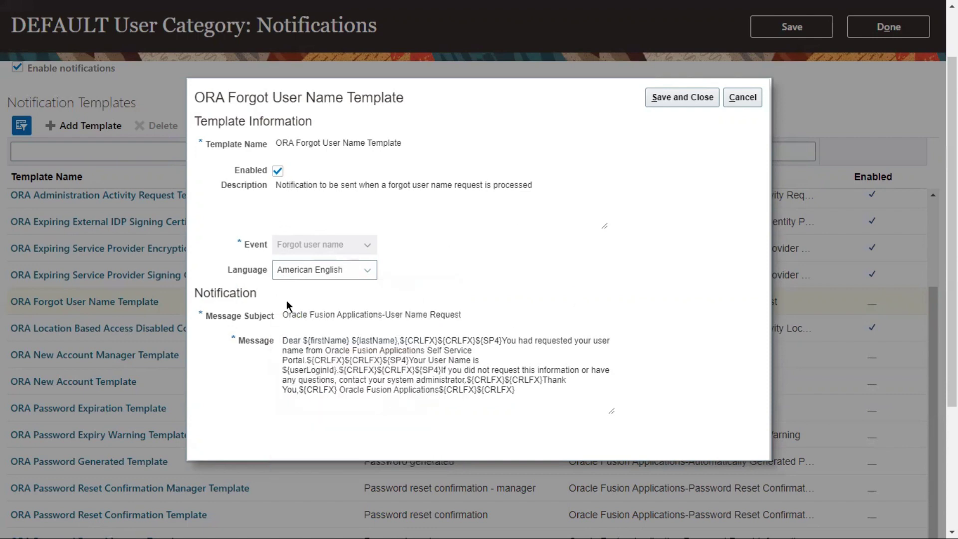
{"action": "left_click_drag", "start_coordinate": [284, 315], "coordinate": [469, 320]}
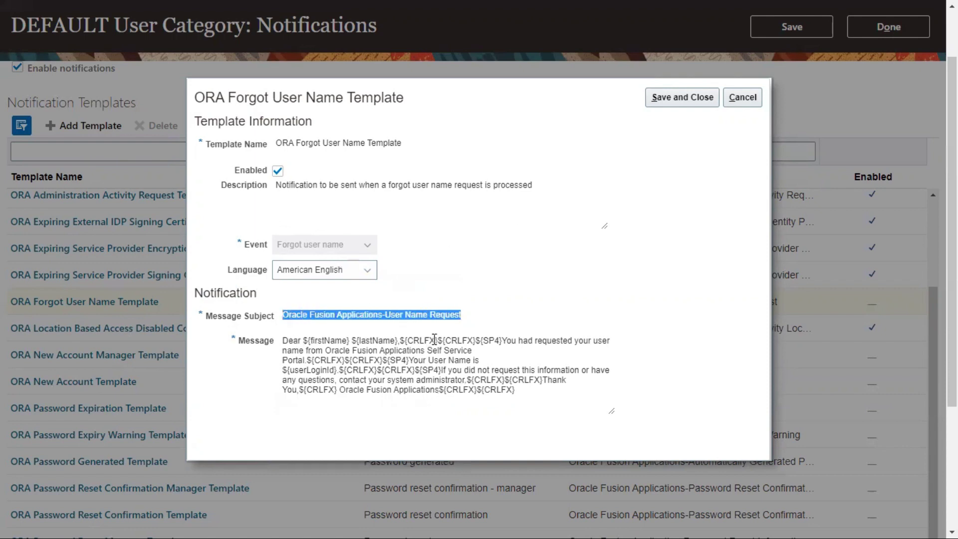
{"action": "left_click_drag", "start_coordinate": [282, 342], "coordinate": [390, 340]}
{"action": "left_click_drag", "start_coordinate": [501, 340], "coordinate": [613, 345]}
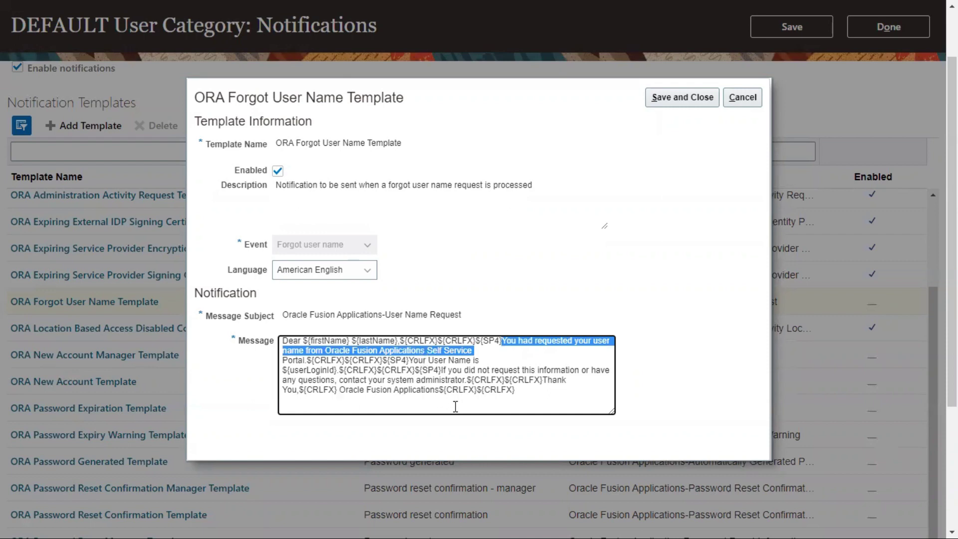
{"action": "left_click_drag", "start_coordinate": [465, 360], "coordinate": [480, 360]}
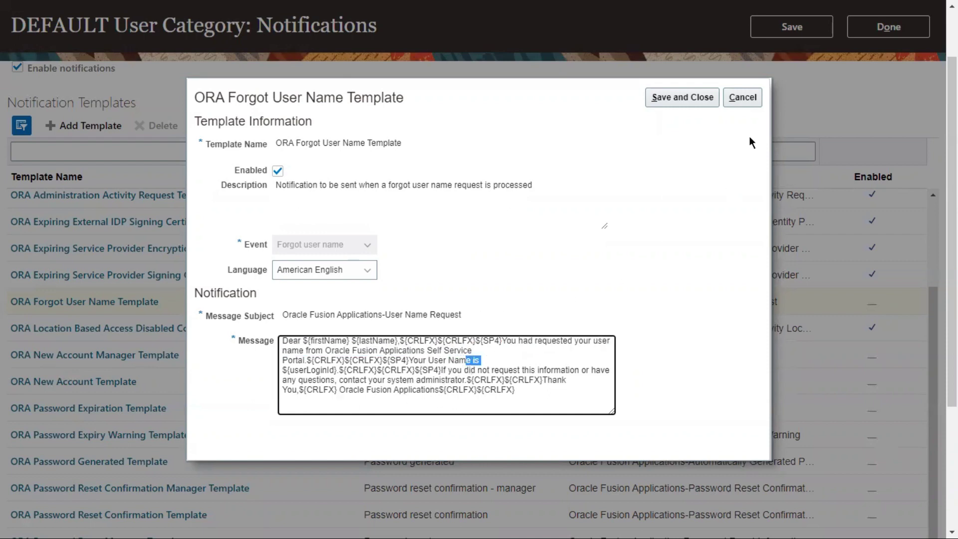
{"action": "left_click", "coordinate": [742, 97]}
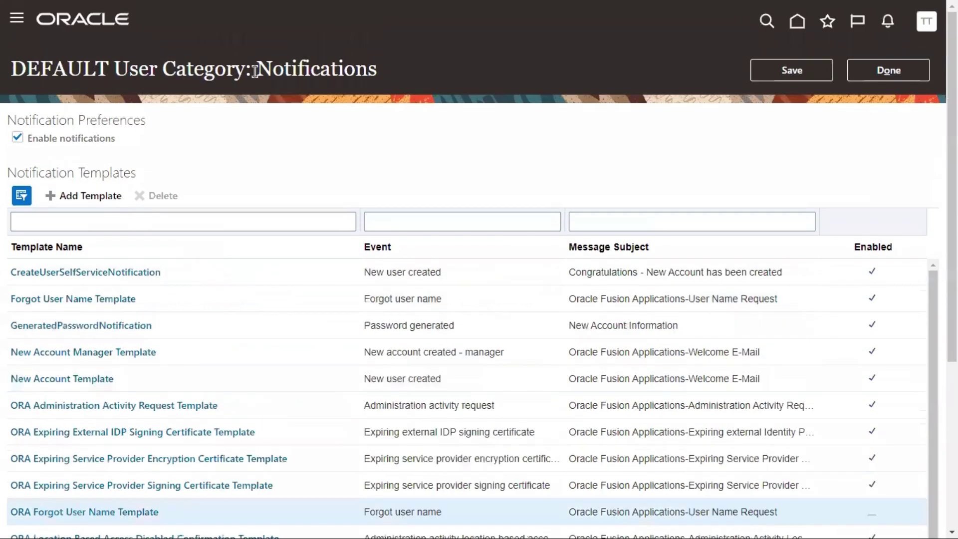
{"action": "left_click_drag", "start_coordinate": [255, 71], "coordinate": [355, 72]}
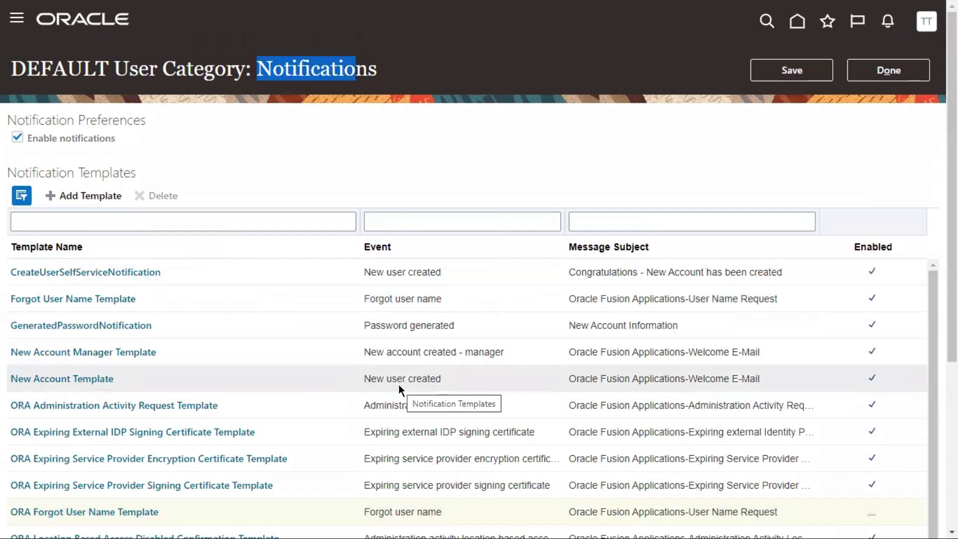
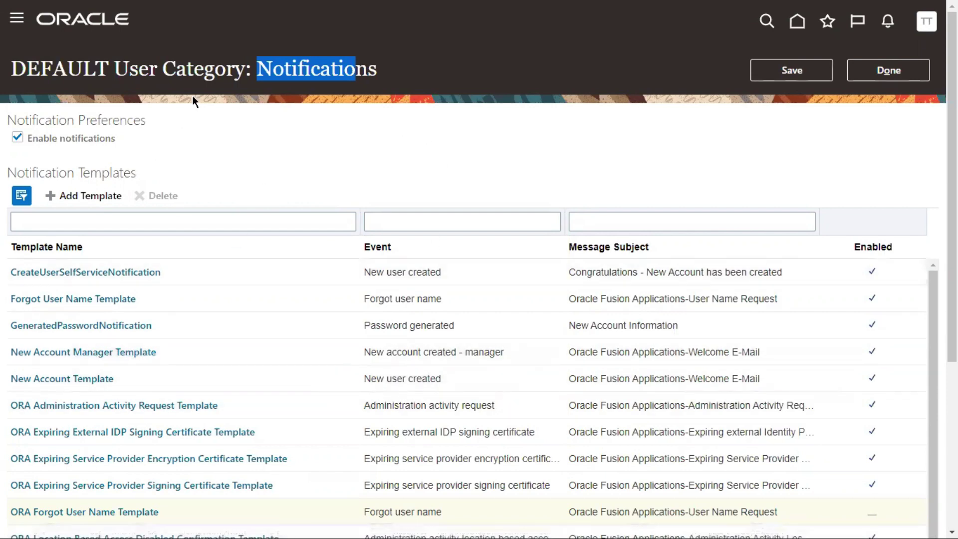
Save the DEFAULT category's enabled notification settings and go to its Users page
{"action": "left_click", "coordinate": [803, 71]}
{"action": "left_click", "coordinate": [56, 297]}
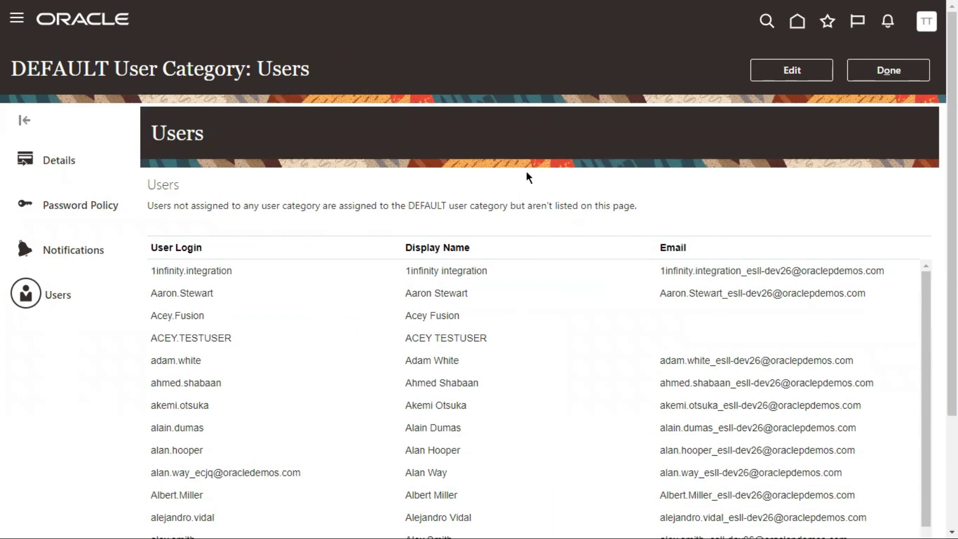
Scroll through the DEFAULT category's user list, then close the category to return to User Categories
{"action": "double_click", "coordinate": [57, 70]}
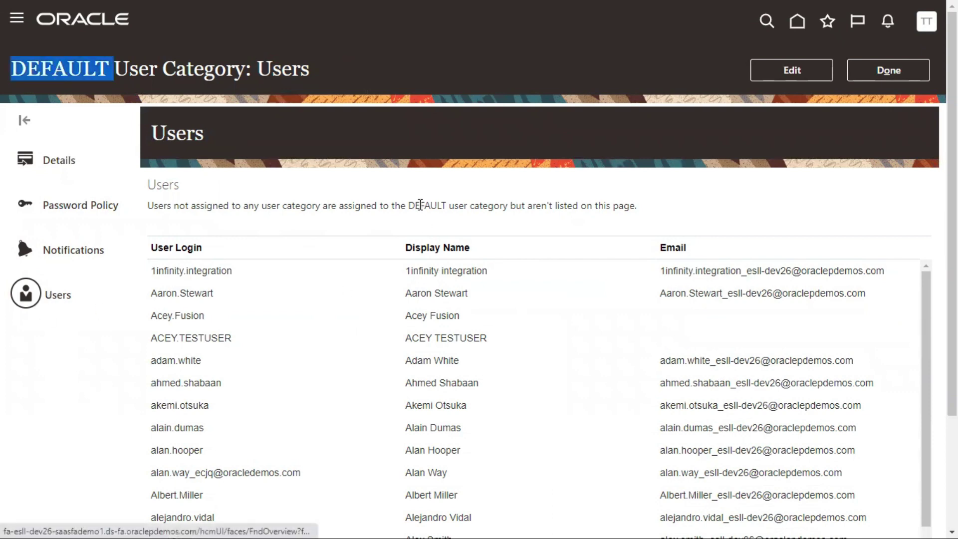
{"action": "scroll", "coordinate": [370, 325], "scroll_direction": "down", "scroll_amount": 5}
{"action": "scroll", "coordinate": [415, 318], "scroll_direction": "down", "scroll_amount": 5}
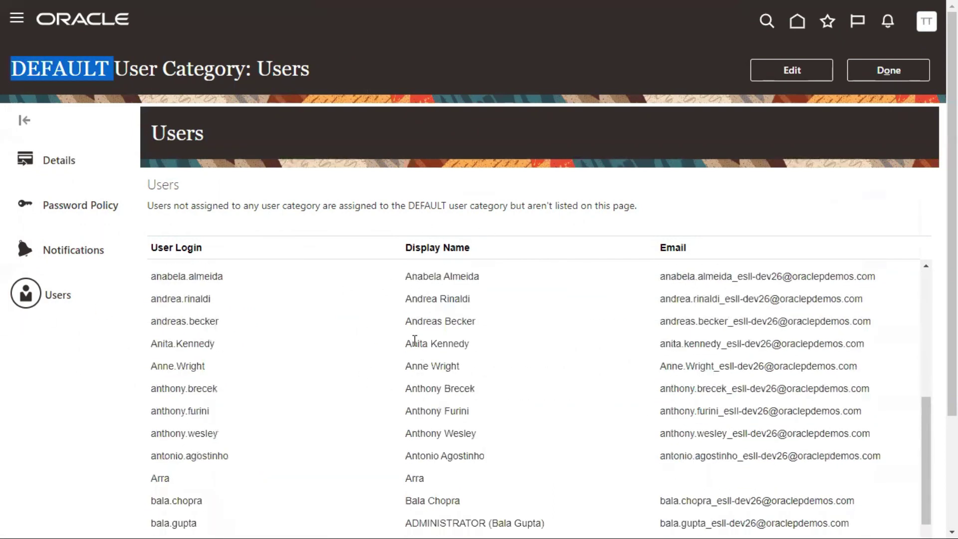
{"action": "scroll", "coordinate": [413, 366], "scroll_direction": "down", "scroll_amount": 10}
{"action": "scroll", "coordinate": [404, 302], "scroll_direction": "down", "scroll_amount": 2}
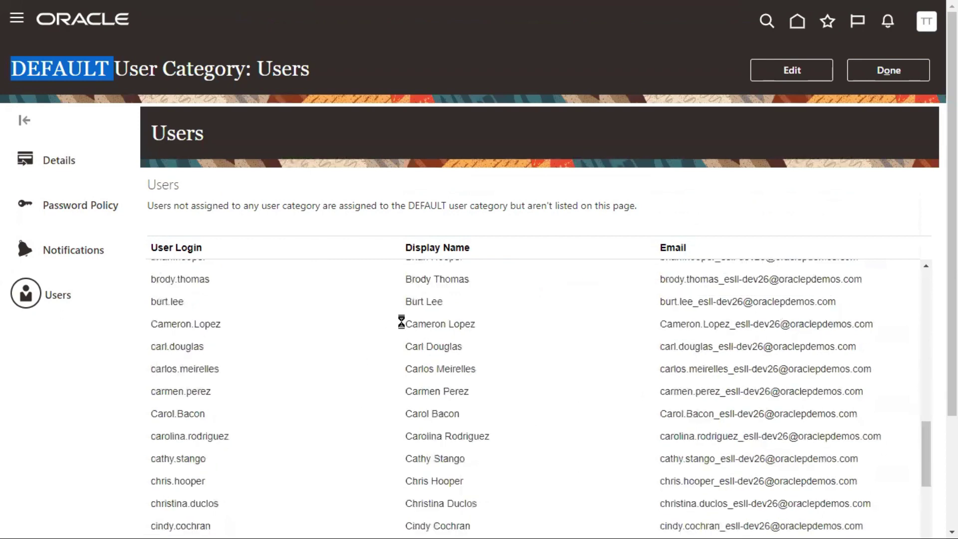
{"action": "scroll", "coordinate": [397, 351], "scroll_direction": "down", "scroll_amount": 8}
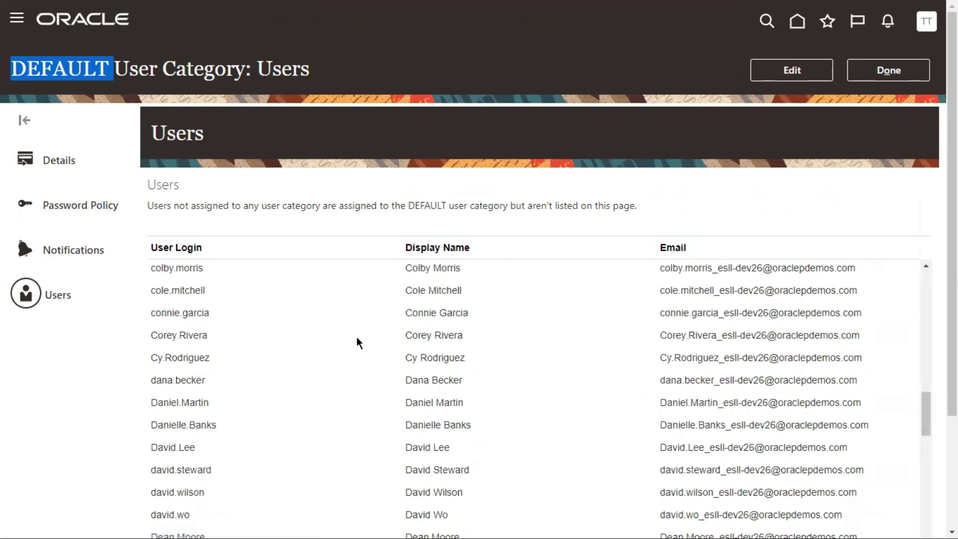
{"action": "left_click", "coordinate": [874, 70]}
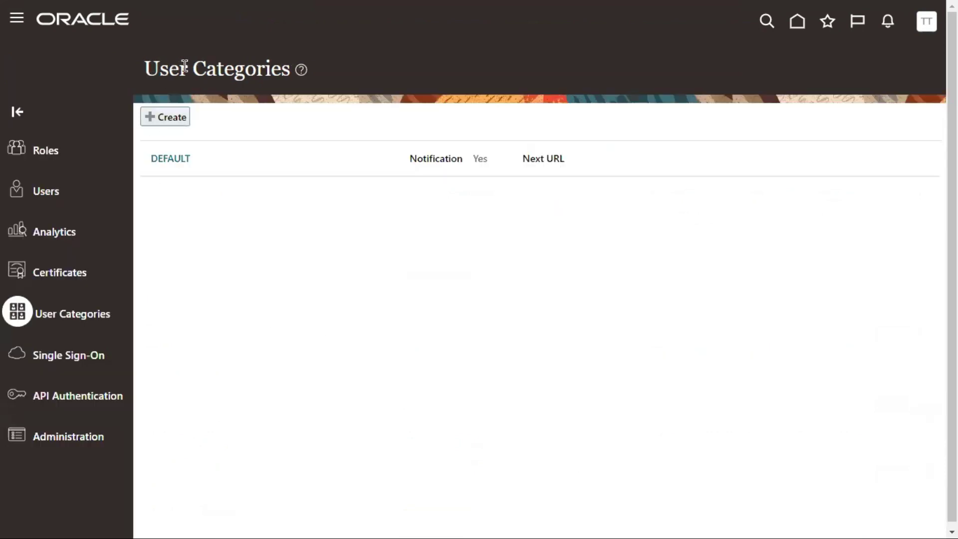
Go to User Accounts and open a new Add User Account form, noting the required User Name field
{"action": "left_click_drag", "start_coordinate": [160, 68], "coordinate": [257, 69]}
{"action": "left_click", "coordinate": [53, 195]}
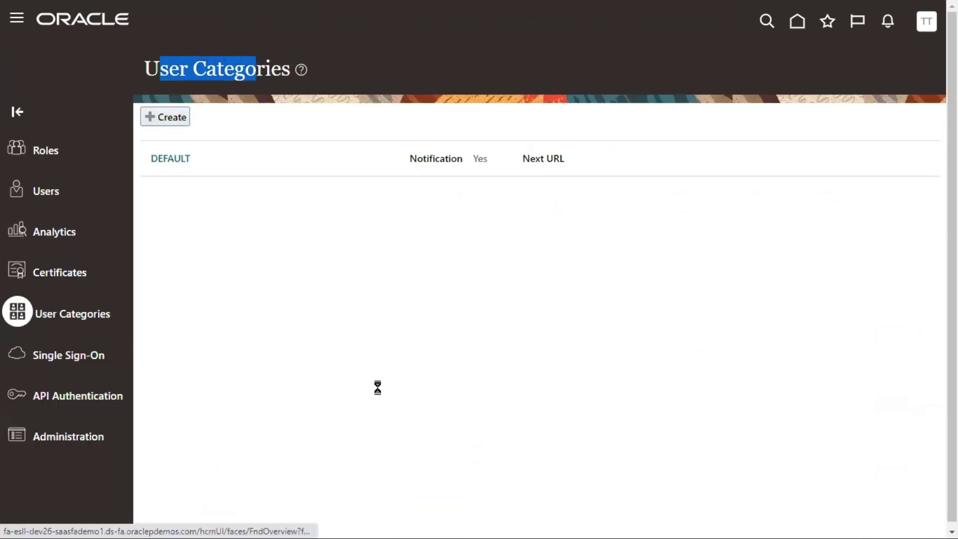
{"action": "left_click", "coordinate": [798, 72]}
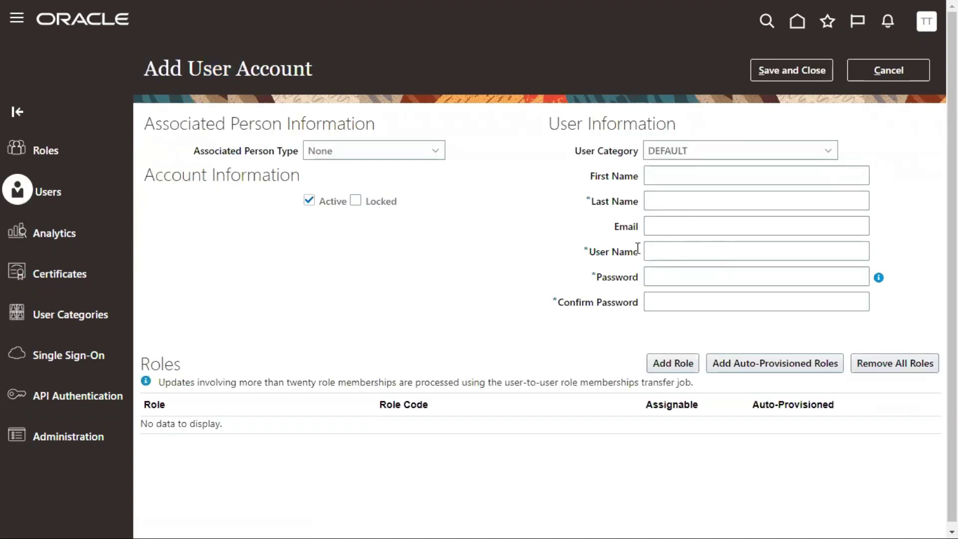
{"action": "left_click_drag", "start_coordinate": [592, 251], "coordinate": [632, 253]}
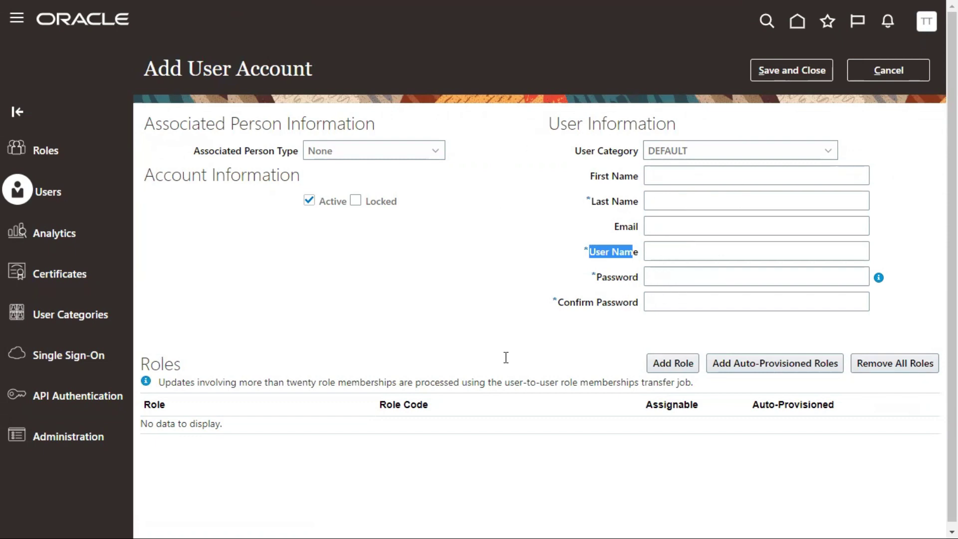
{"action": "left_click", "coordinate": [514, 218]}
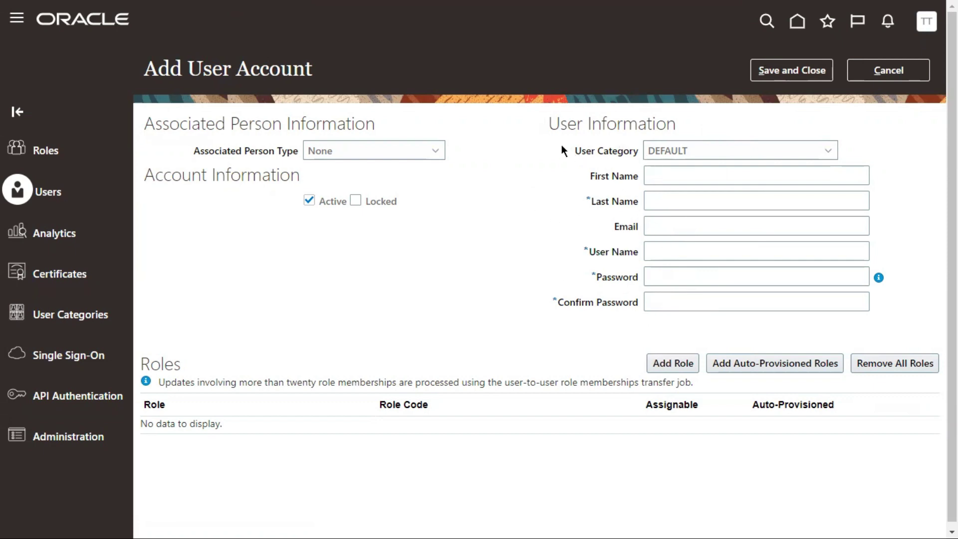
Fill the form with last name 'Te' and user name 'Trio.a.Tech'
{"action": "left_click", "coordinate": [659, 176]}
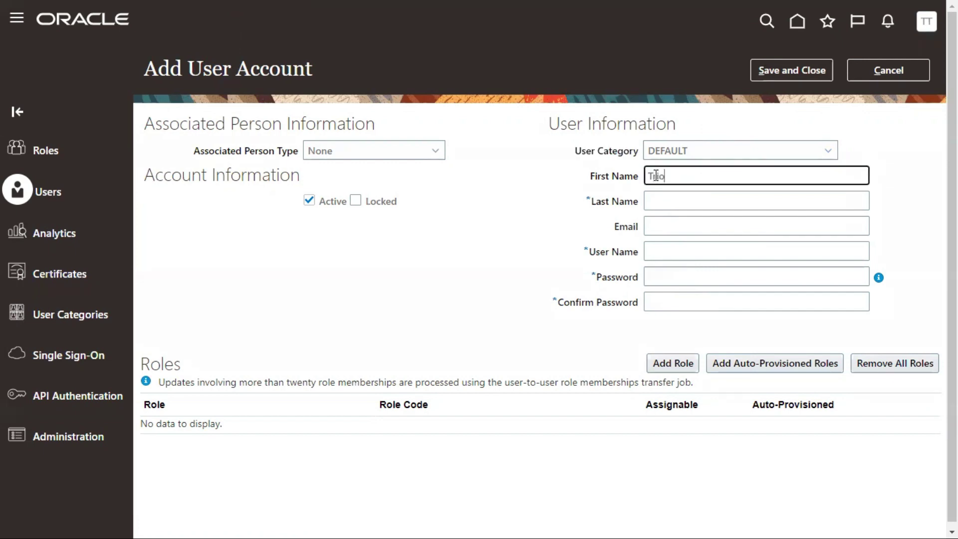
{"action": "key", "text": "Tab"}
{"action": "type", "text": "Te"}
{"action": "key", "text": "Tab"}
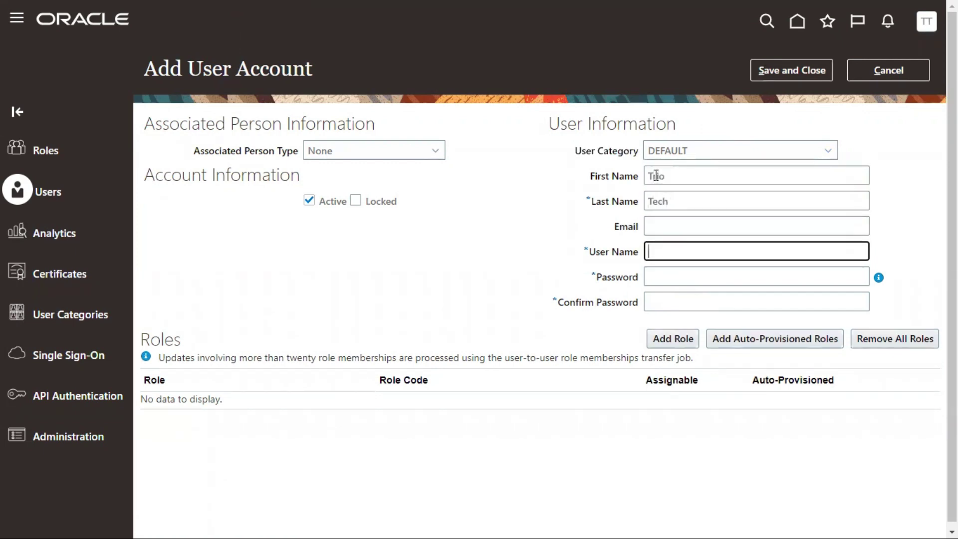
{"action": "type", "text": "Trio.a.Tech"}
{"action": "key", "text": "Tab"}
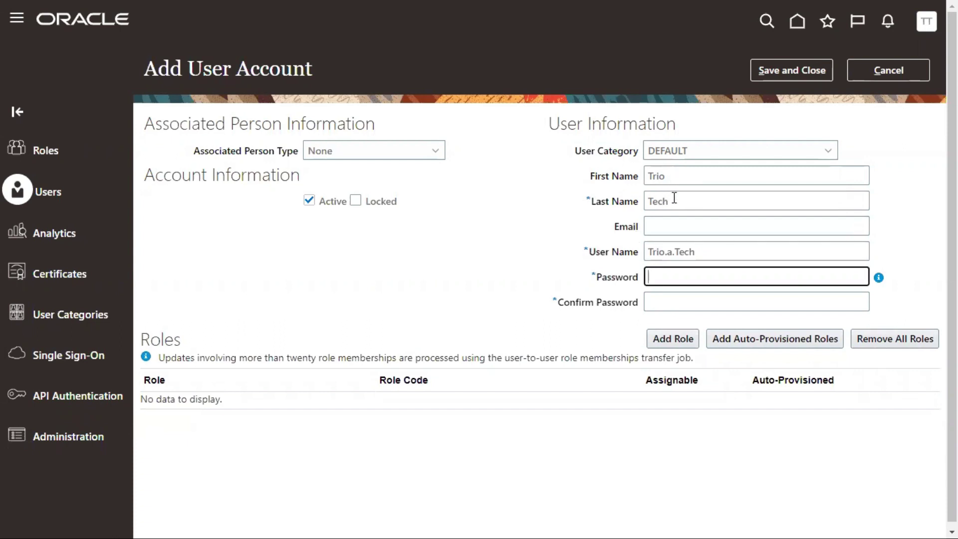
{"action": "left_click_drag", "start_coordinate": [591, 253], "coordinate": [646, 253]}
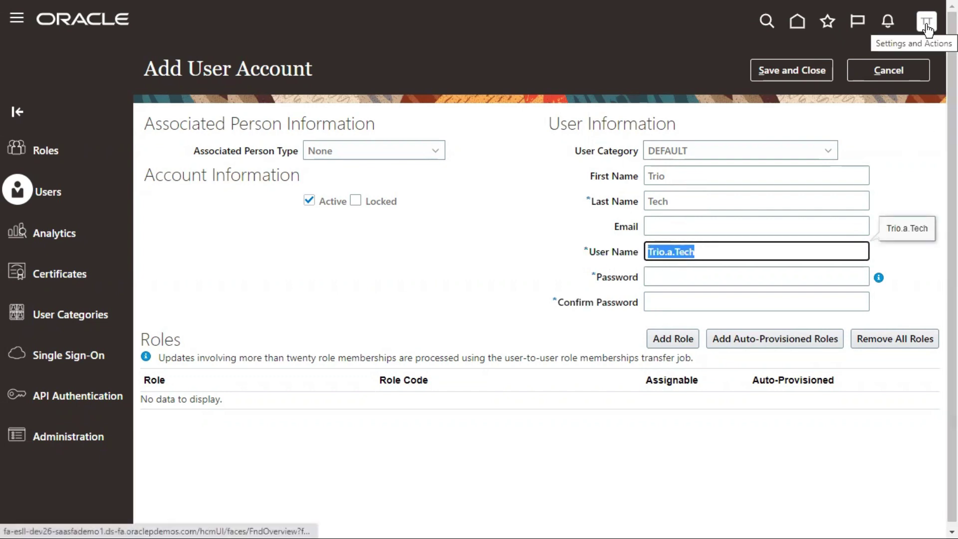
Discard that form, search user accounts for 'Trio', and start a fresh Add User Account form
{"action": "left_click", "coordinate": [902, 73]}
{"action": "left_click", "coordinate": [516, 113]}
{"action": "type", "text": "Tri"}
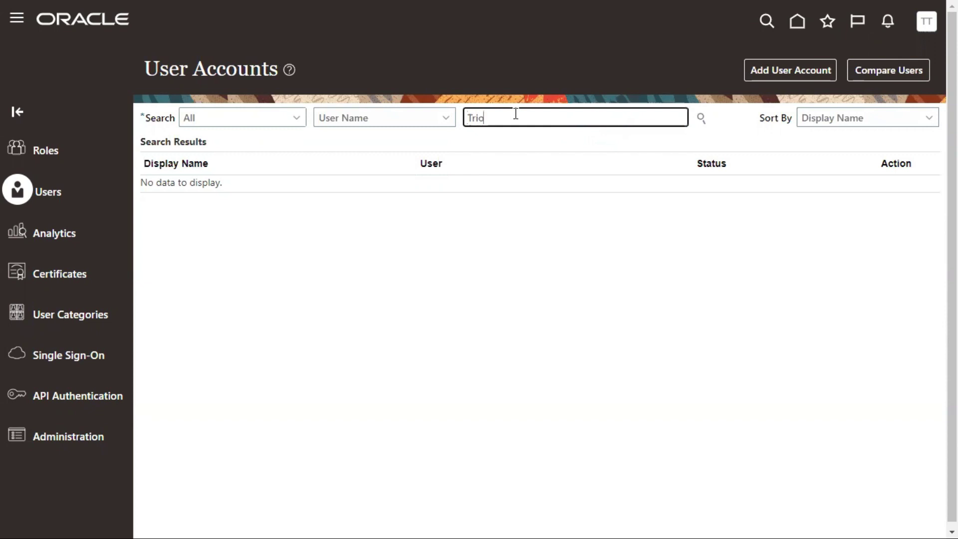
{"action": "type", "text": "o"}
{"action": "key", "text": "Return"}
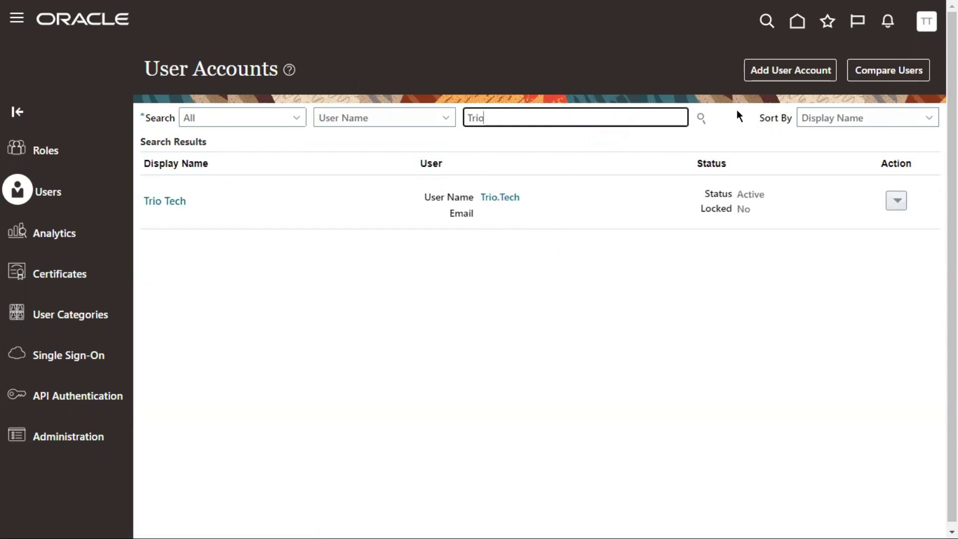
{"action": "left_click", "coordinate": [749, 75]}
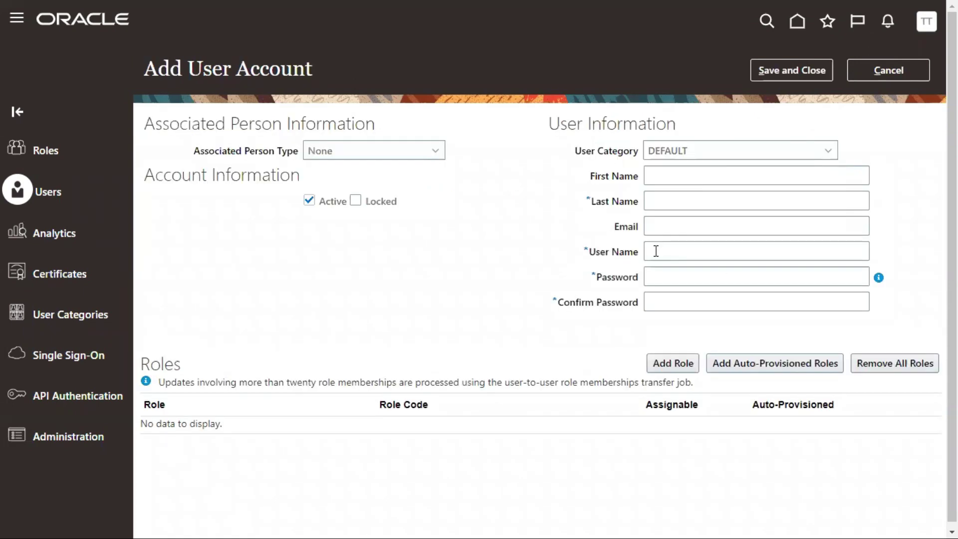
Look up the sample first, last and user name values in the Excel sheet
{"action": "key", "text": "alt+Tab"}
{"action": "left_click_drag", "start_coordinate": [466, 157], "coordinate": [594, 209]}
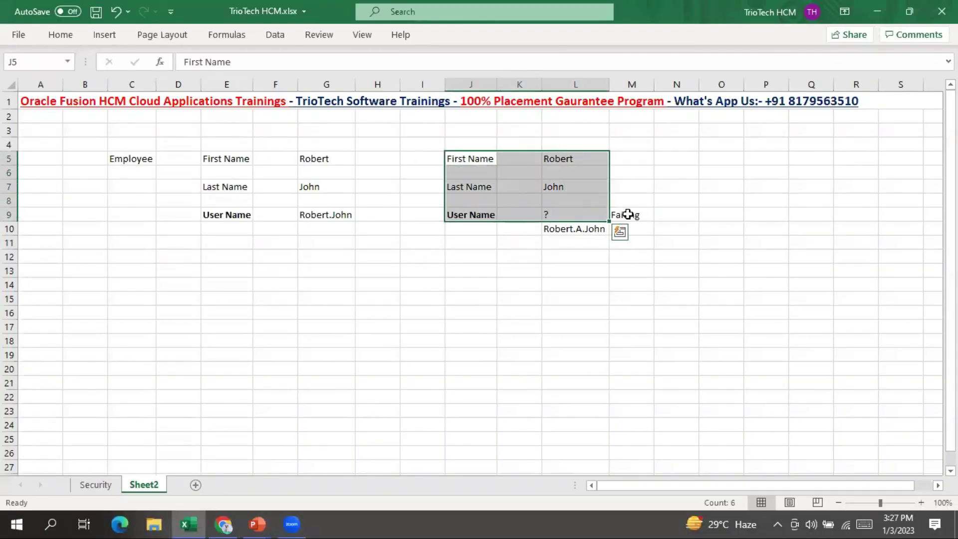
{"action": "left_click", "coordinate": [626, 214]}
{"action": "left_click_drag", "start_coordinate": [558, 159], "coordinate": [573, 206]}
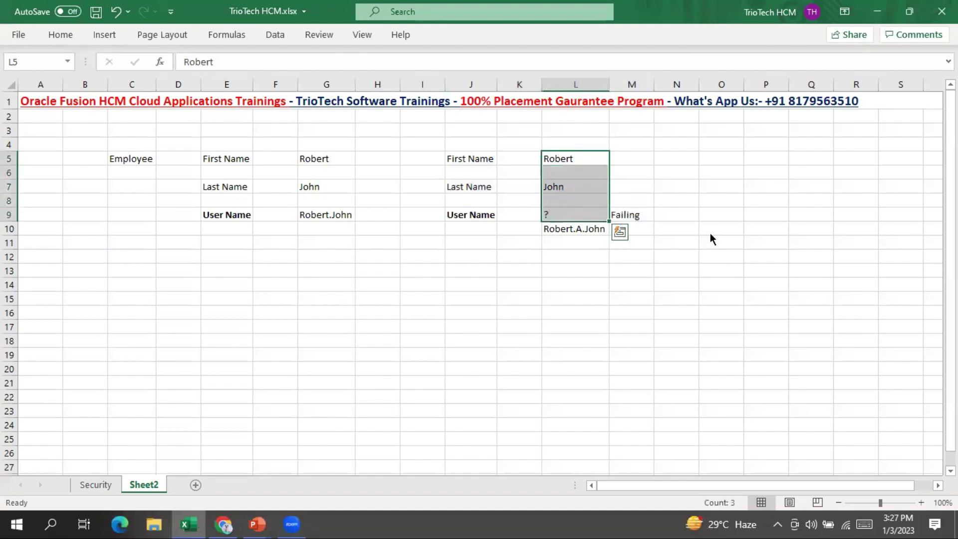
{"action": "key", "text": "alt+Tab"}
Enter first name 'Trio' and last name 'Tech' in the new account form
{"action": "left_click", "coordinate": [658, 172]}
{"action": "type", "text": "Trio"}
{"action": "key", "text": "Tab"}
{"action": "type", "text": "Tech"}
{"action": "key", "text": "Tab"}
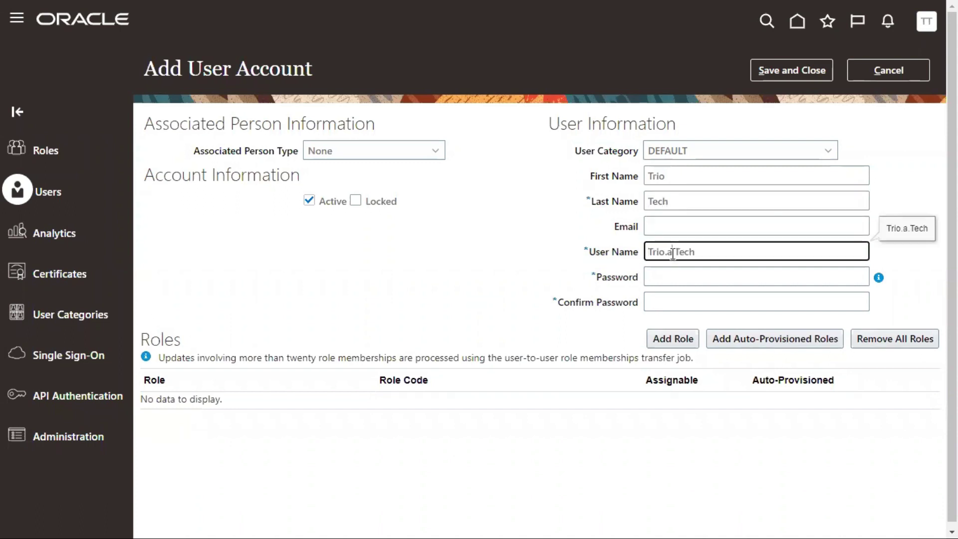
Check the User Category options and the auto-generated user name Trio.a.Tech
{"action": "double_click", "coordinate": [669, 252]}
{"action": "left_click", "coordinate": [654, 154]}
{"action": "double_click", "coordinate": [626, 227]}
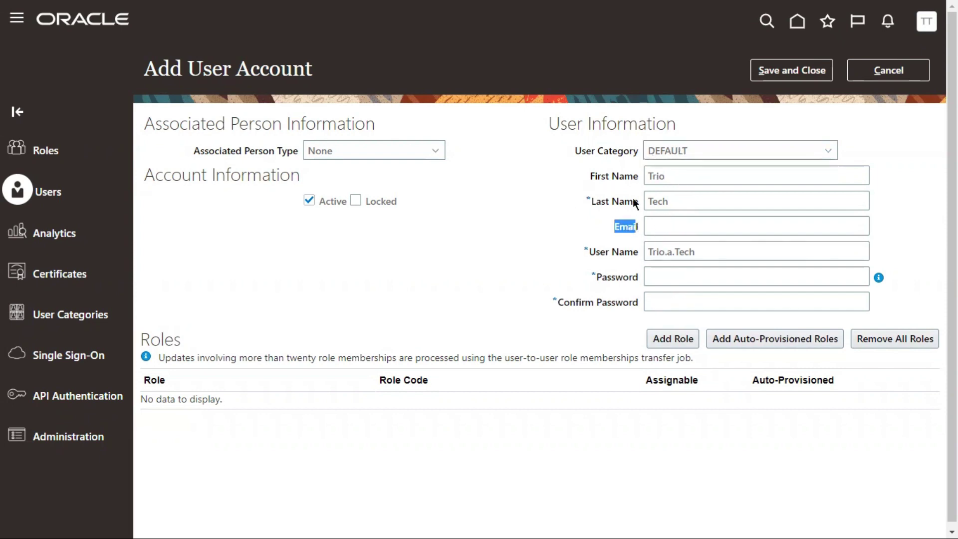
{"action": "left_click_drag", "start_coordinate": [702, 252], "coordinate": [624, 251]}
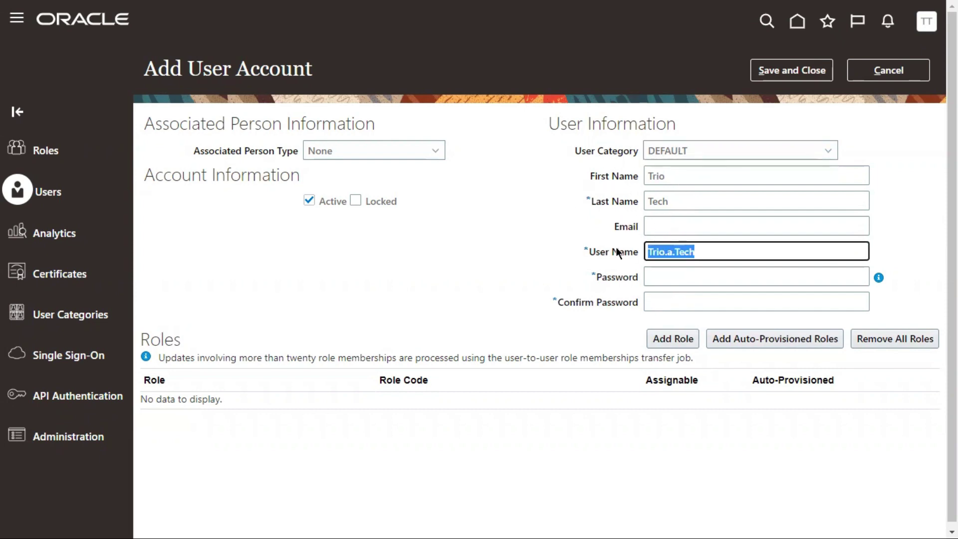
{"action": "left_click", "coordinate": [667, 224]}
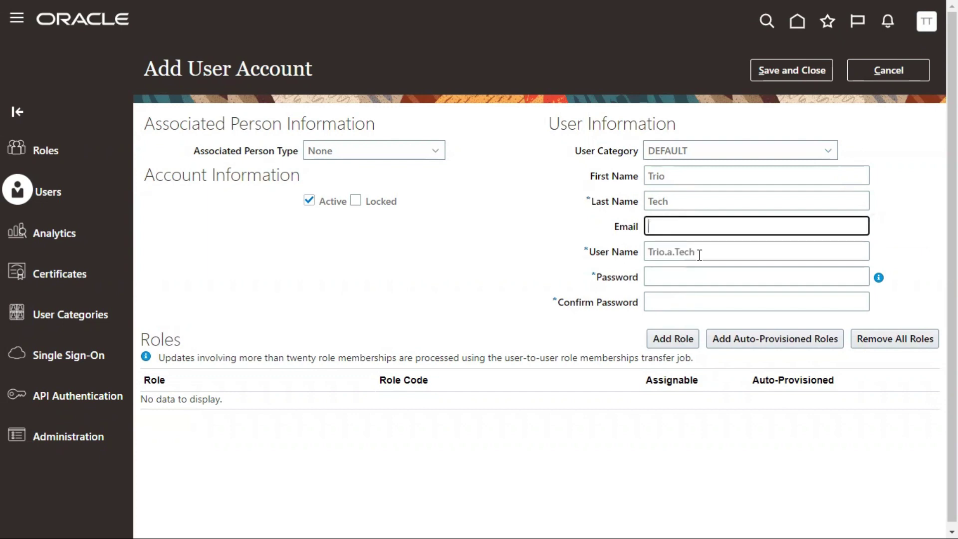
Enter and confirm the account password, then save the Trio.a.Tech user
{"action": "left_click", "coordinate": [675, 278]}
{"action": "type", "text": "•••••••••"}
{"action": "left_click", "coordinate": [684, 302]}
{"action": "type", "text": "••••••••"}
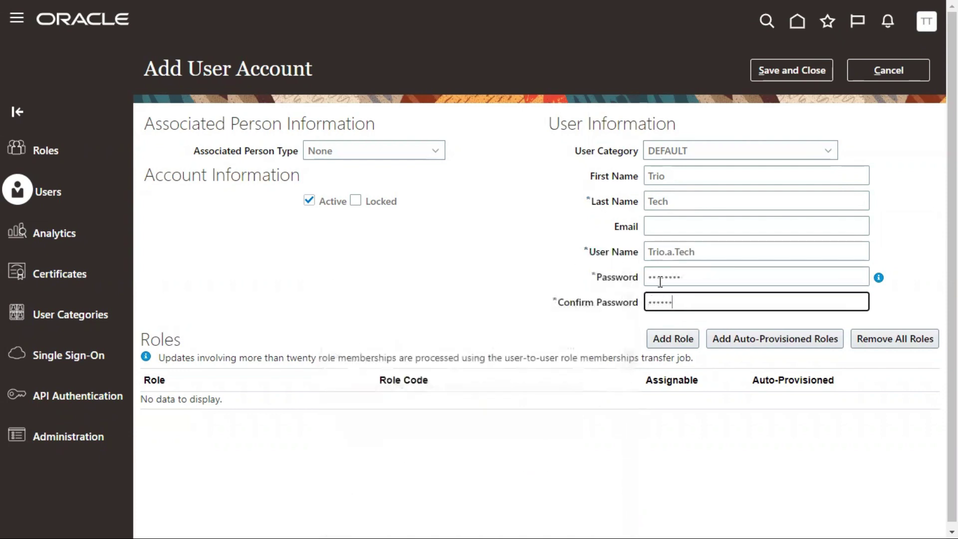
{"action": "left_click", "coordinate": [539, 252]}
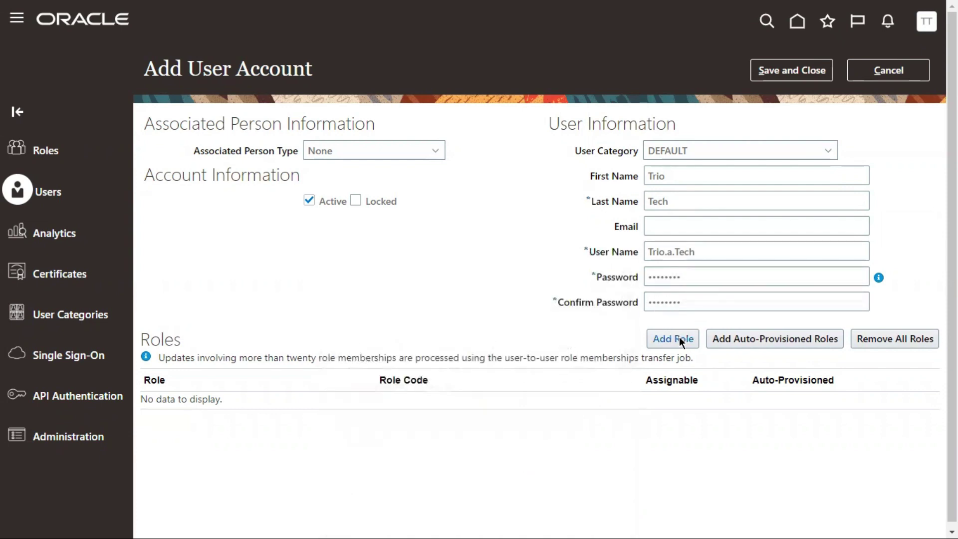
{"action": "left_click", "coordinate": [789, 69]}
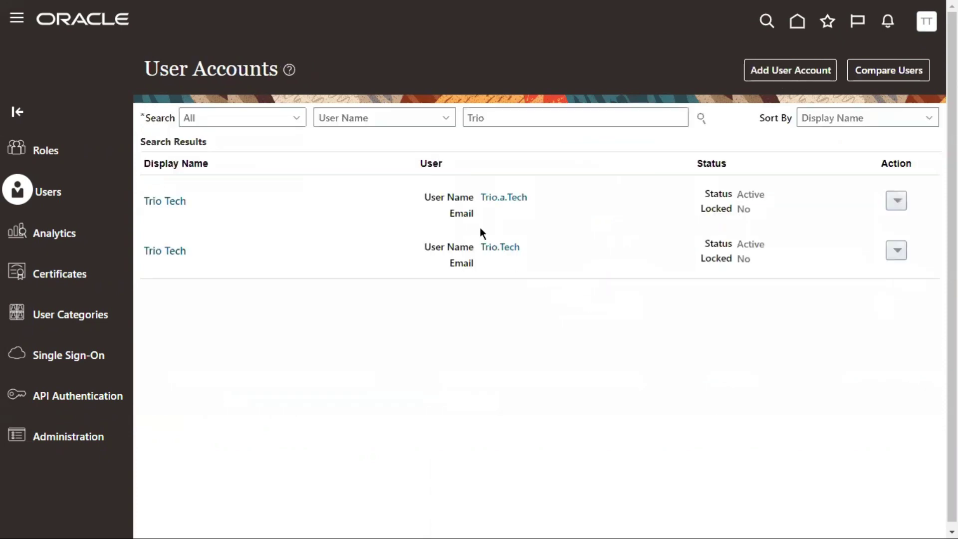
Open Trio.a.Tech's details to check its DEFAULT category and password expiration, then go to User Categories
{"action": "left_click", "coordinate": [170, 206]}
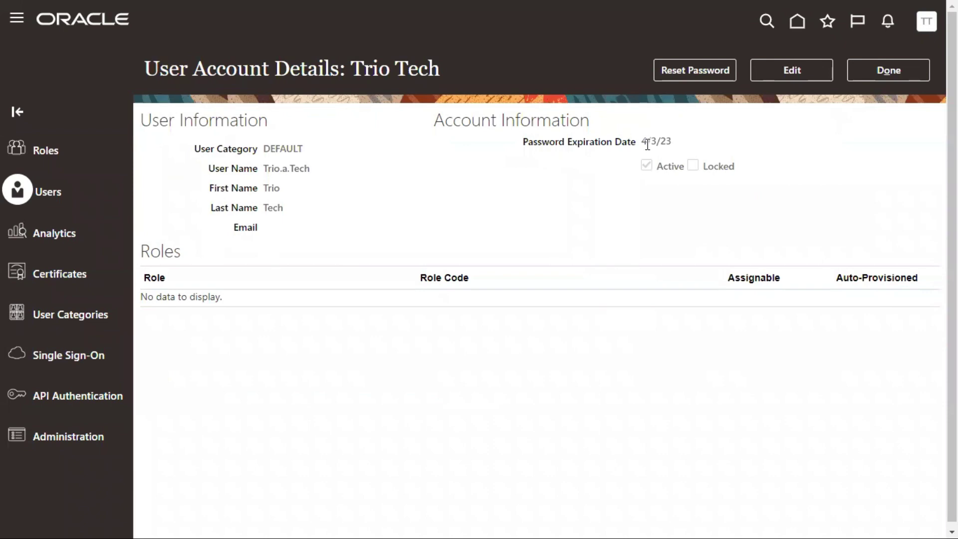
{"action": "left_click_drag", "start_coordinate": [641, 142], "coordinate": [684, 140]}
{"action": "left_click", "coordinate": [73, 314]}
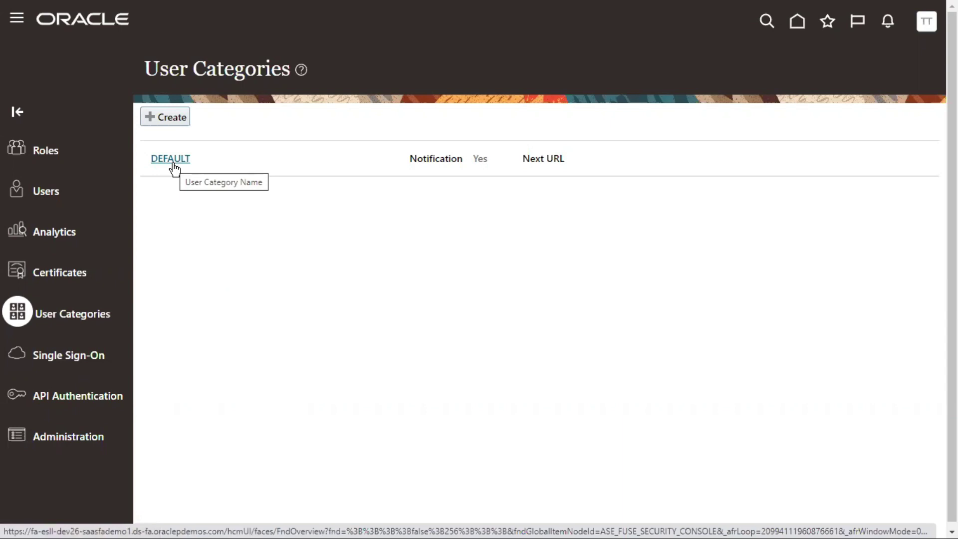
Start another Add User Account form to confirm User Category defaults to DEFAULT, then cancel it
{"action": "left_click", "coordinate": [43, 195]}
{"action": "left_click", "coordinate": [792, 71]}
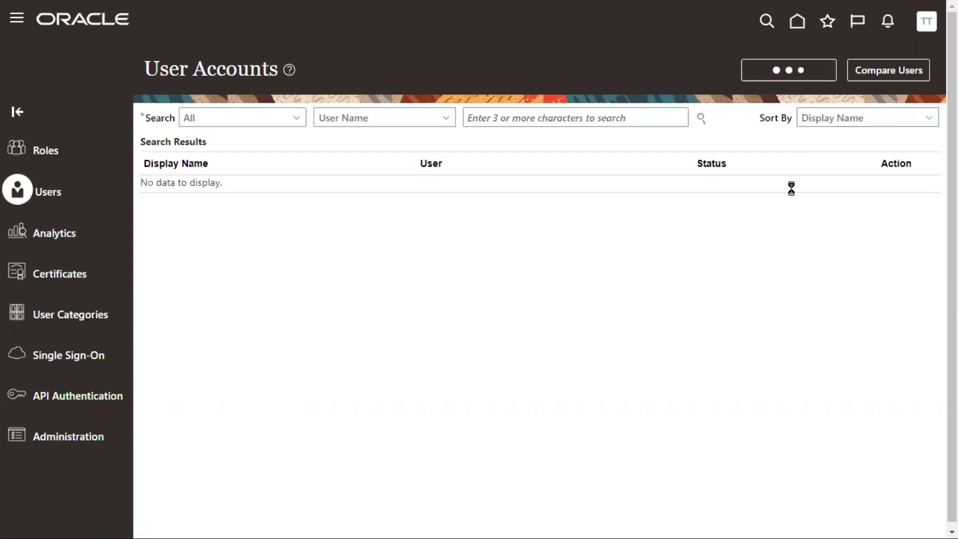
{"action": "left_click_drag", "start_coordinate": [573, 151], "coordinate": [680, 152]}
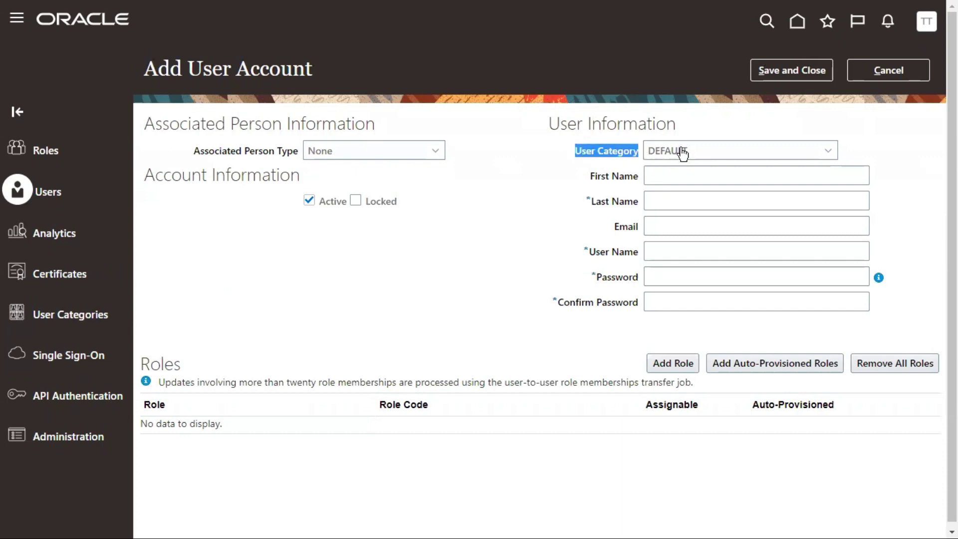
{"action": "left_click", "coordinate": [680, 152]}
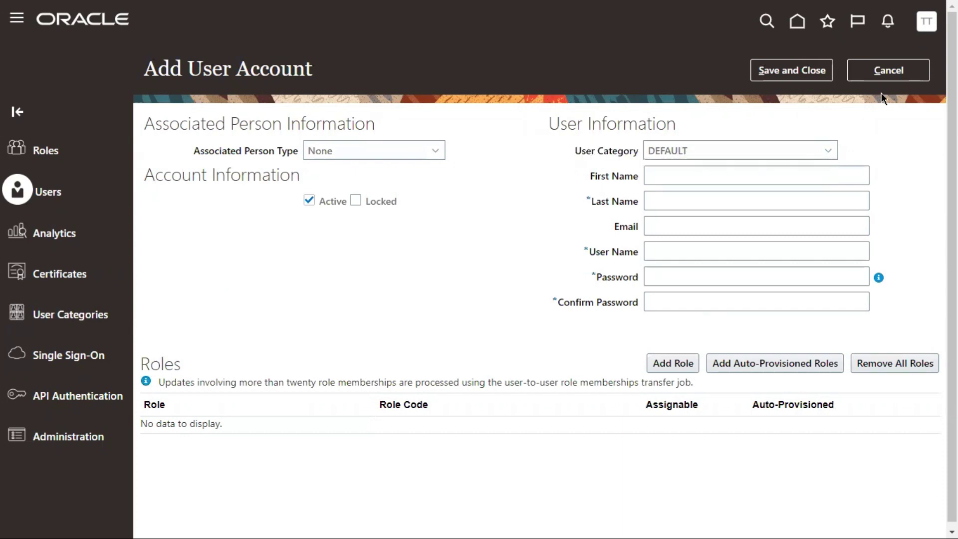
{"action": "left_click", "coordinate": [887, 69]}
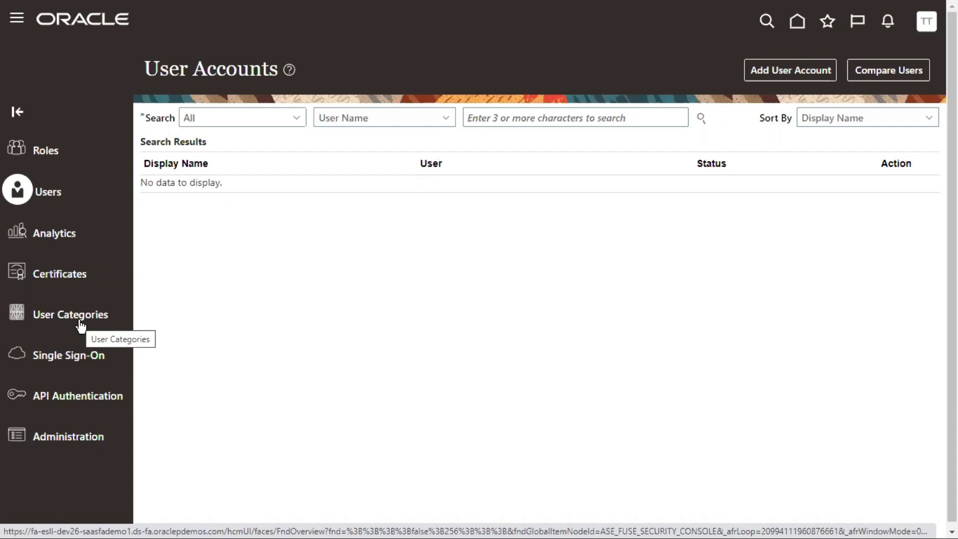
Start the PowerPoint slide show and advance to the 'User Category in Oracle Fusion Cloud Applications' slide
{"action": "key", "text": "alt+Tab"}
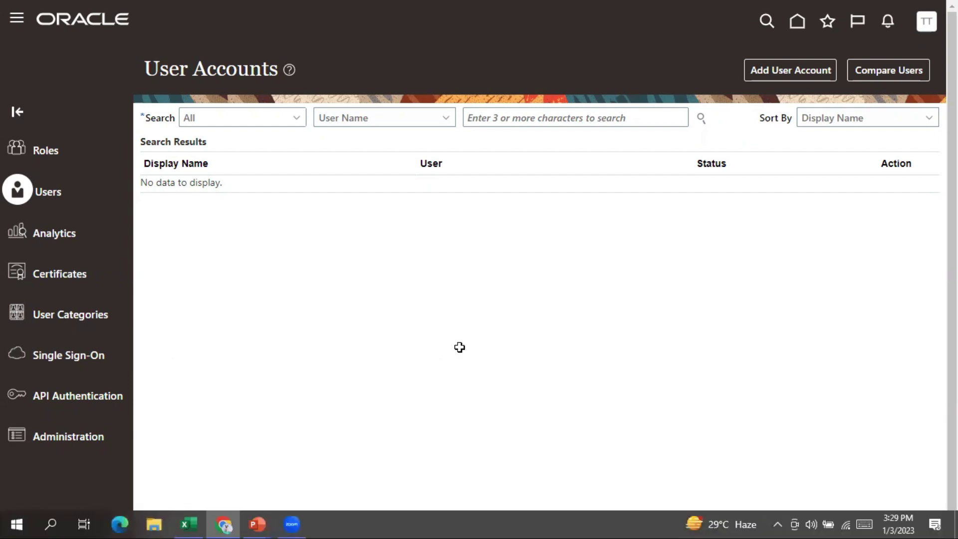
{"action": "mouse_move", "coordinate": [268, 522]}
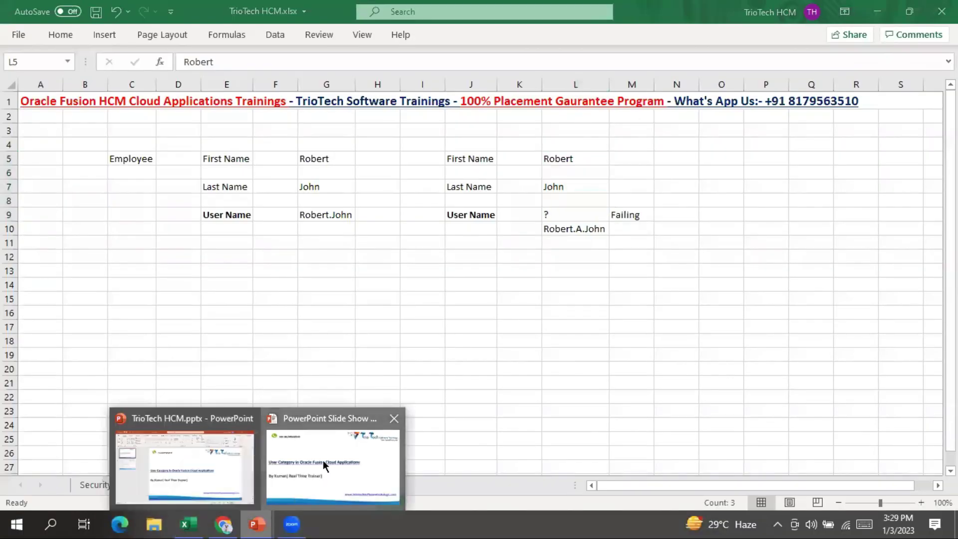
{"action": "left_click", "coordinate": [324, 463]}
{"action": "key", "text": "Right"}
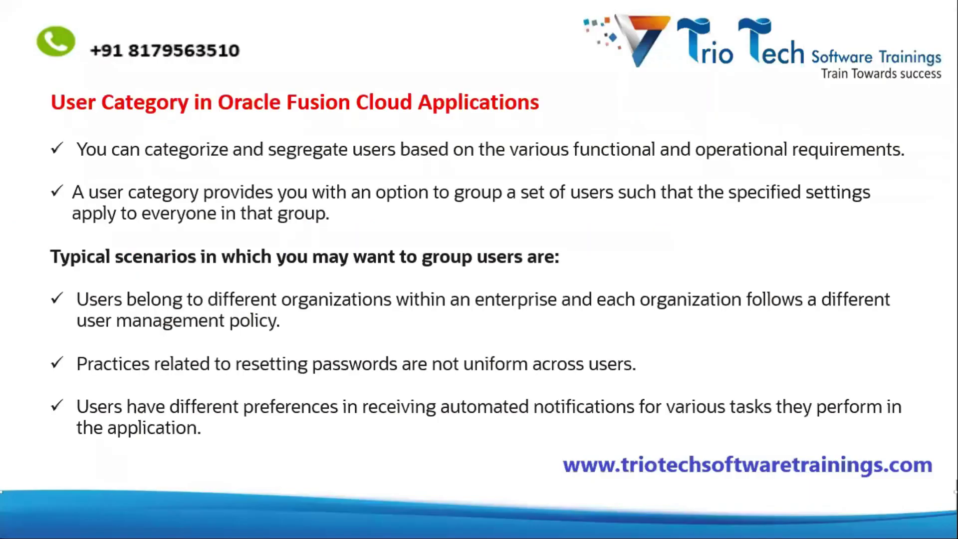
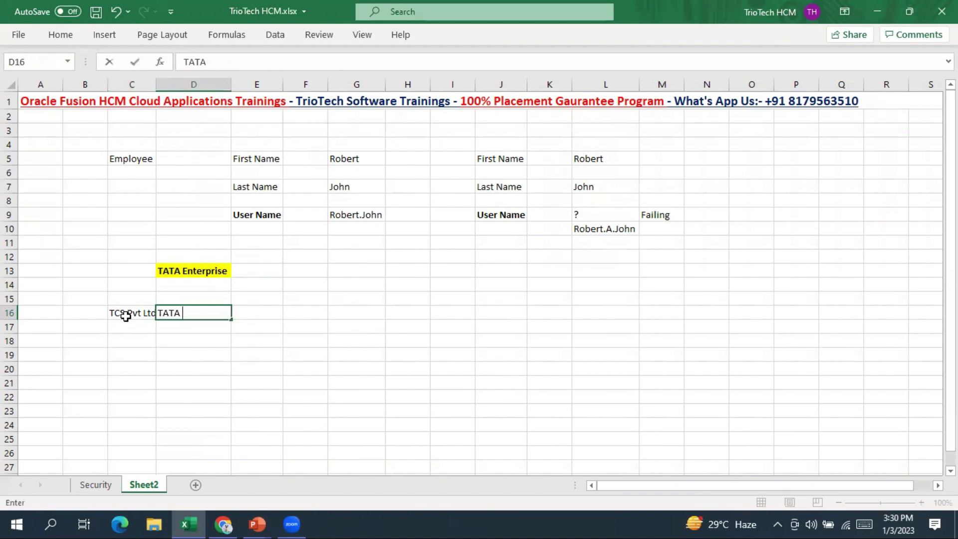
Finish 'TATA Automobiles Pvt Ltd' in D16 and fit columns C and D to the company names
{"action": "type", "text": "les Pvt L"}
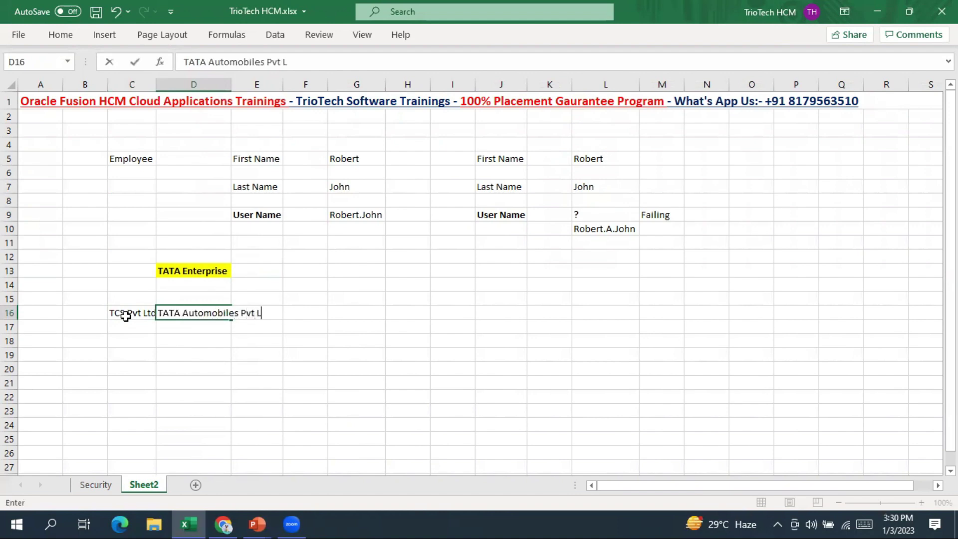
{"action": "type", "text": "td"}
{"action": "key", "text": "Return"}
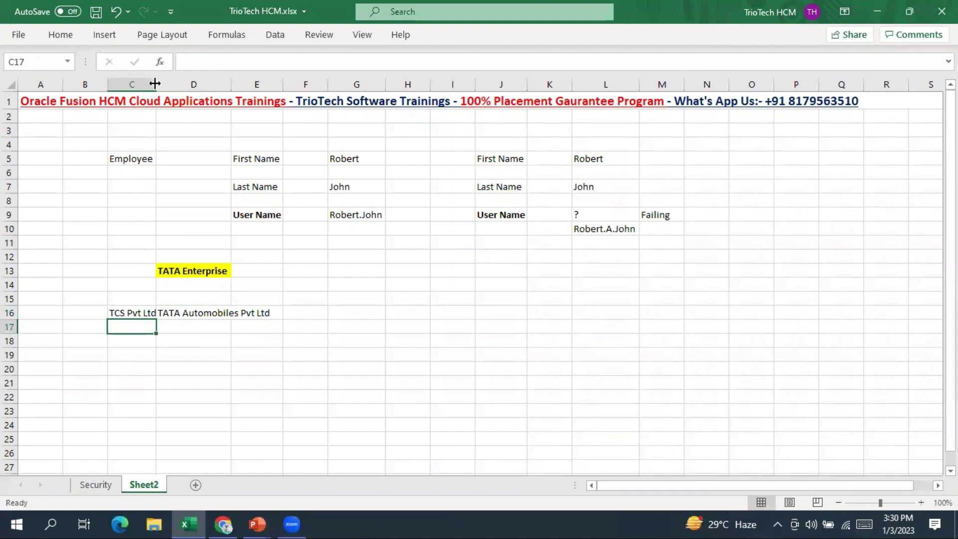
{"action": "left_click_drag", "start_coordinate": [156, 85], "coordinate": [168, 85]}
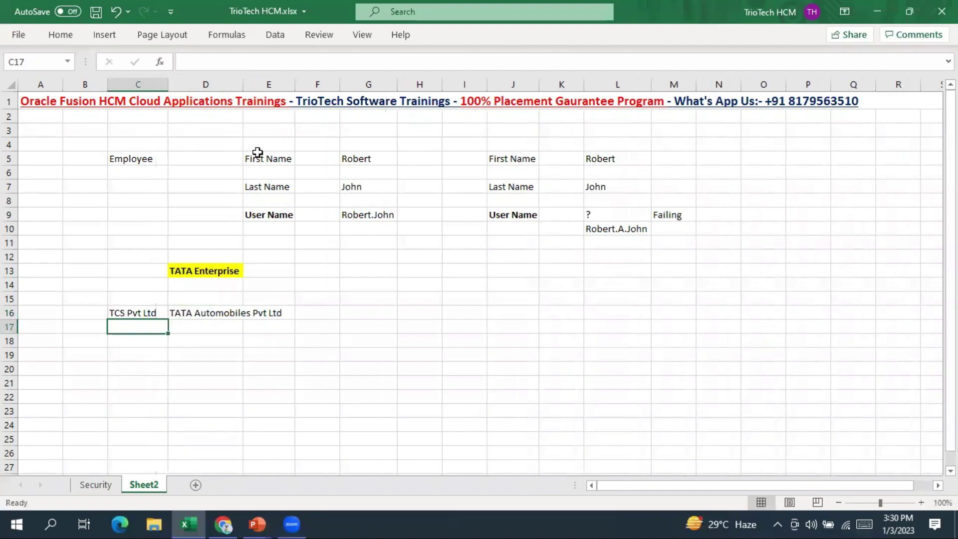
{"action": "double_click", "coordinate": [244, 83]}
Select the TCS Pvt Ltd, TATA Automobiles Pvt Ltd and TATA Enterprise cells while explaining
{"action": "left_click", "coordinate": [219, 328]}
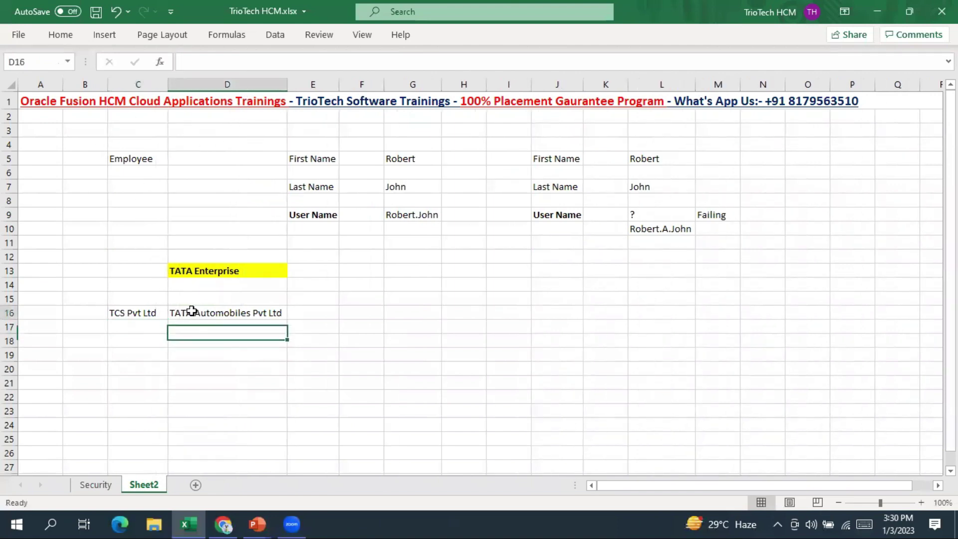
{"action": "left_click", "coordinate": [193, 312]}
{"action": "left_click", "coordinate": [132, 313]}
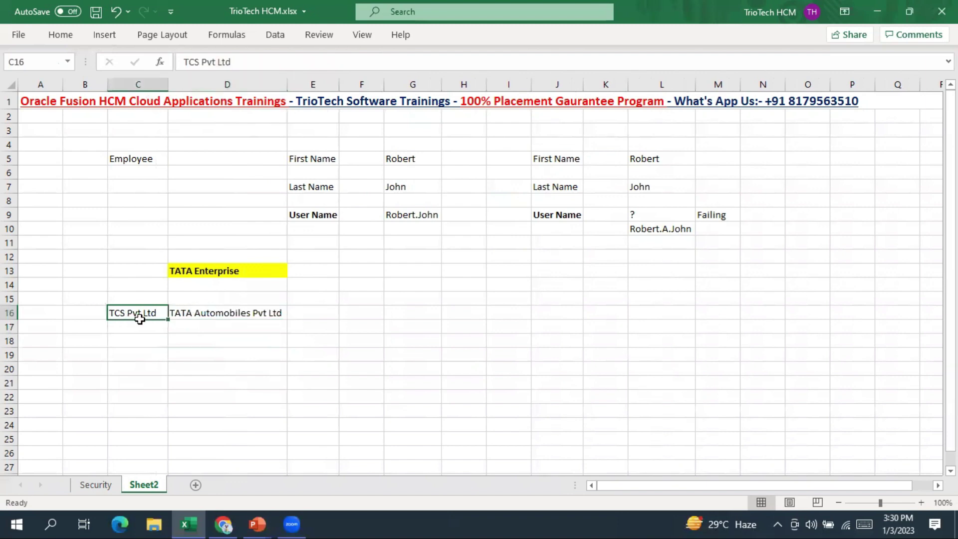
{"action": "left_click", "coordinate": [239, 313]}
{"action": "left_click", "coordinate": [227, 270]}
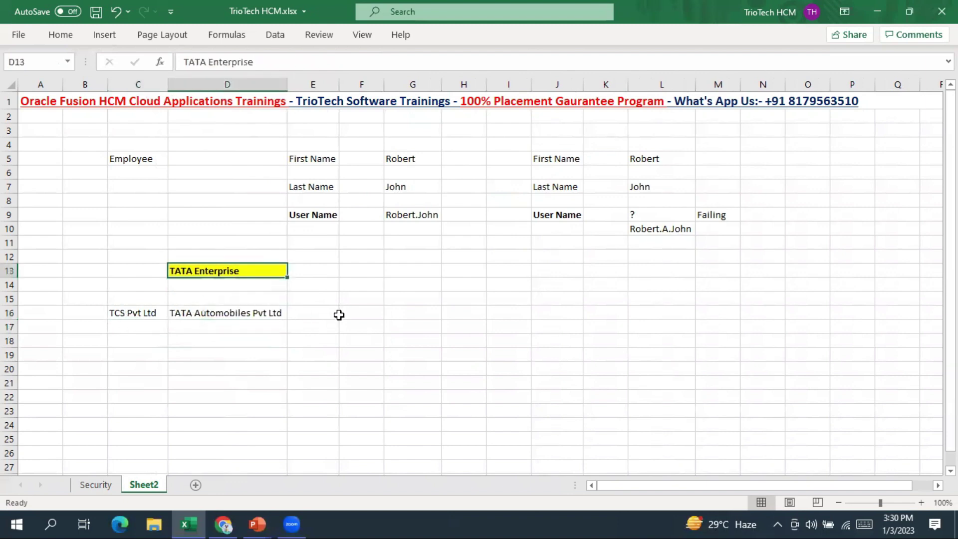
{"action": "scroll", "coordinate": [152, 293], "scroll_direction": "down", "scroll_amount": 1}
{"action": "left_click", "coordinate": [132, 270]}
Enter 10K for TCS in C18 and 5K for TATA in D18, then save the workbook
{"action": "left_click", "coordinate": [129, 297]}
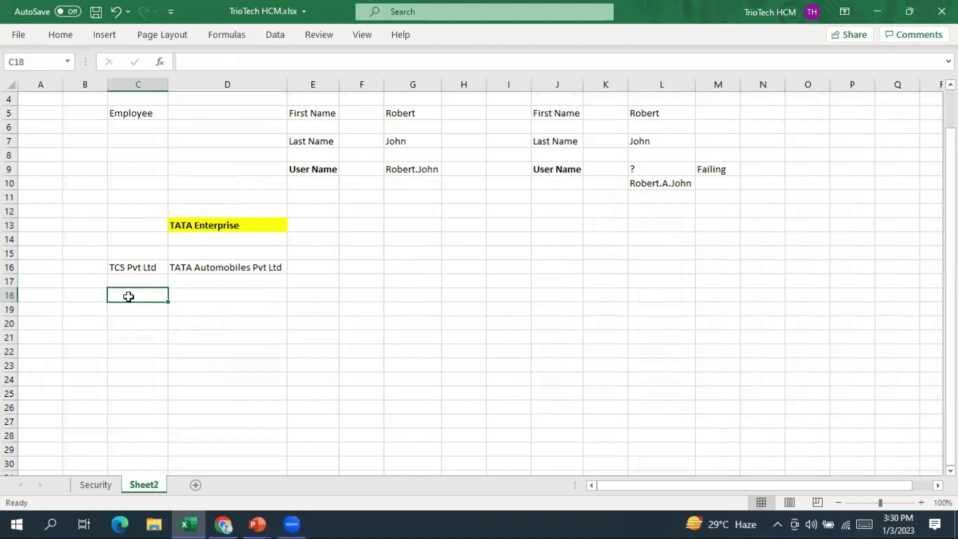
{"action": "type", "text": "10K"}
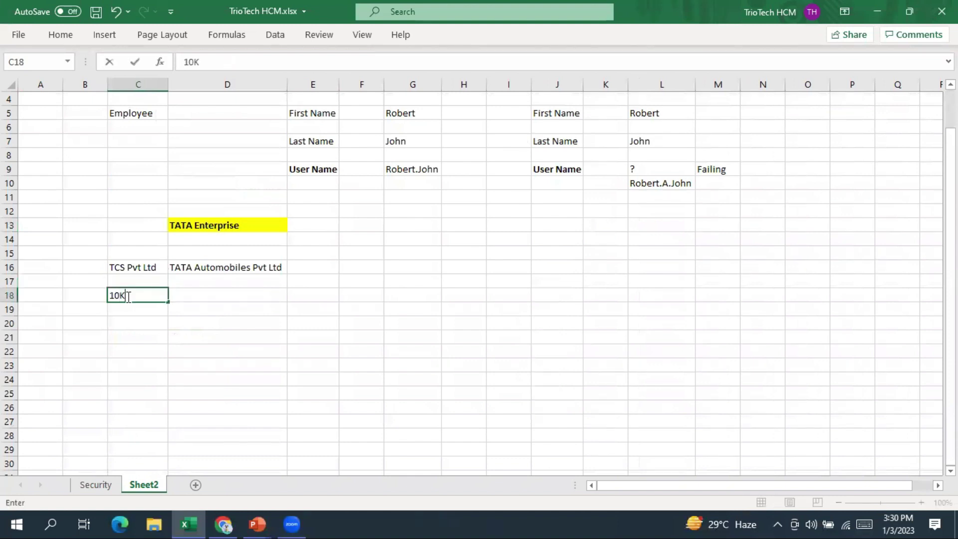
{"action": "key", "text": "Tab"}
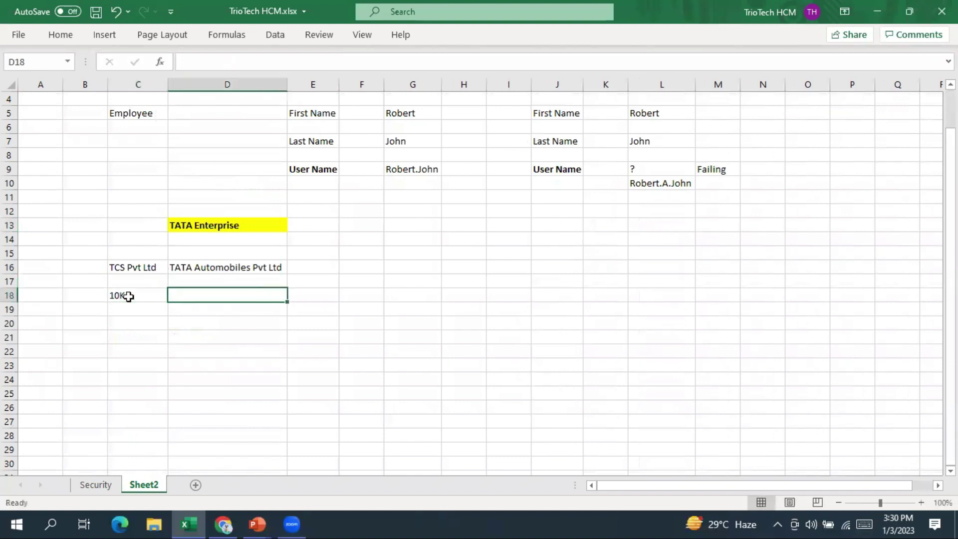
{"action": "type", "text": "5"}
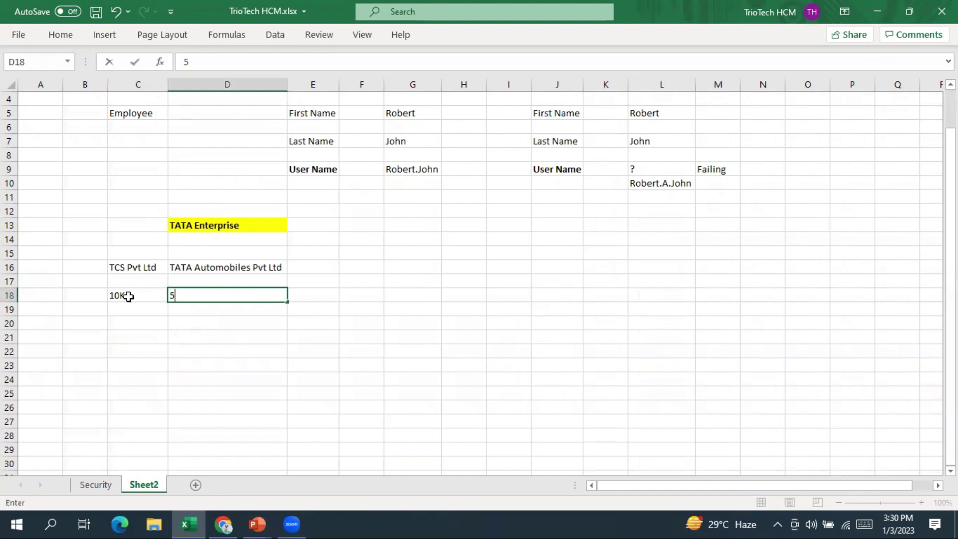
{"action": "type", "text": "K"}
{"action": "left_click", "coordinate": [142, 372]}
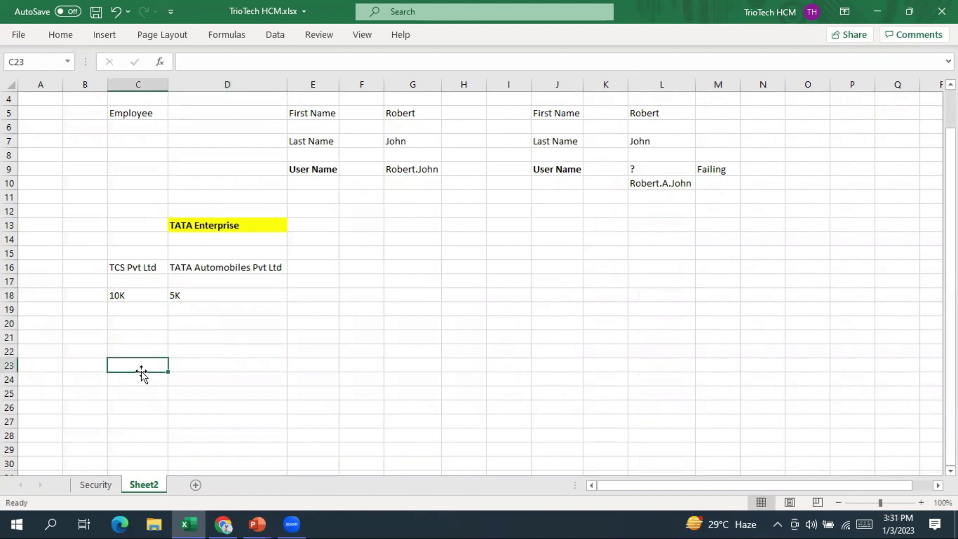
{"action": "key", "text": "ctrl+s"}
Alternate between the TCS Pvt Ltd and TATA Automobiles Pvt Ltd cells to compare the companies
{"action": "left_click", "coordinate": [150, 268]}
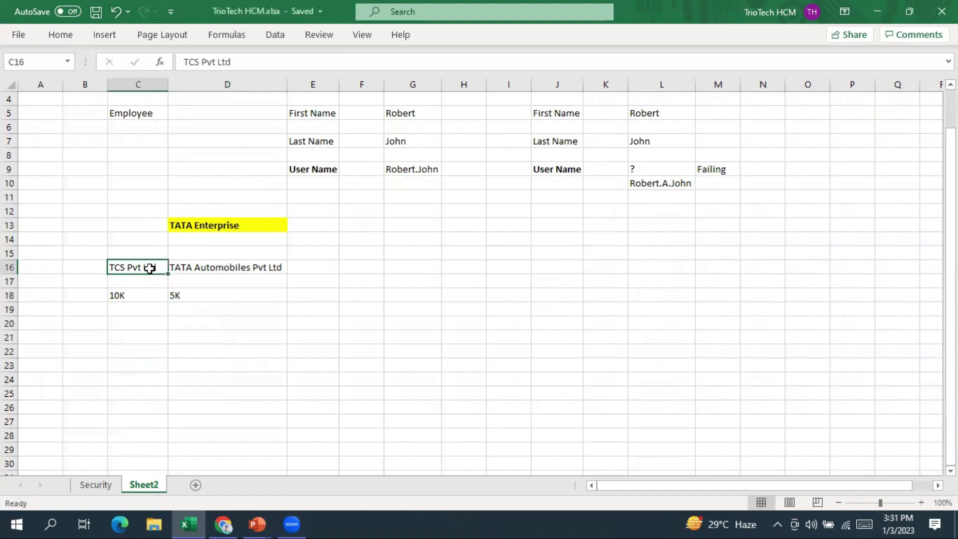
{"action": "left_click", "coordinate": [197, 268]}
{"action": "left_click", "coordinate": [144, 268]}
{"action": "left_click", "coordinate": [198, 268]}
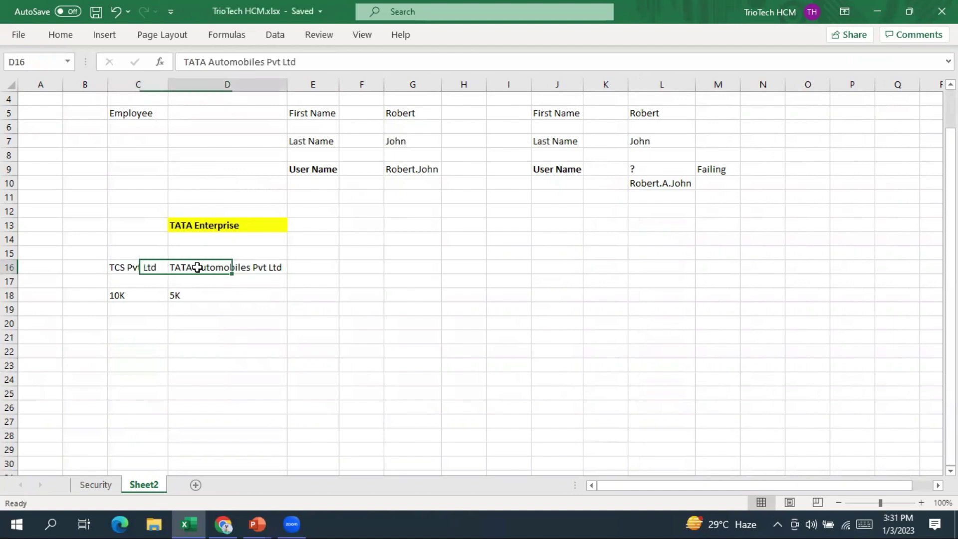
{"action": "left_click", "coordinate": [138, 267]}
{"action": "left_click", "coordinate": [203, 271]}
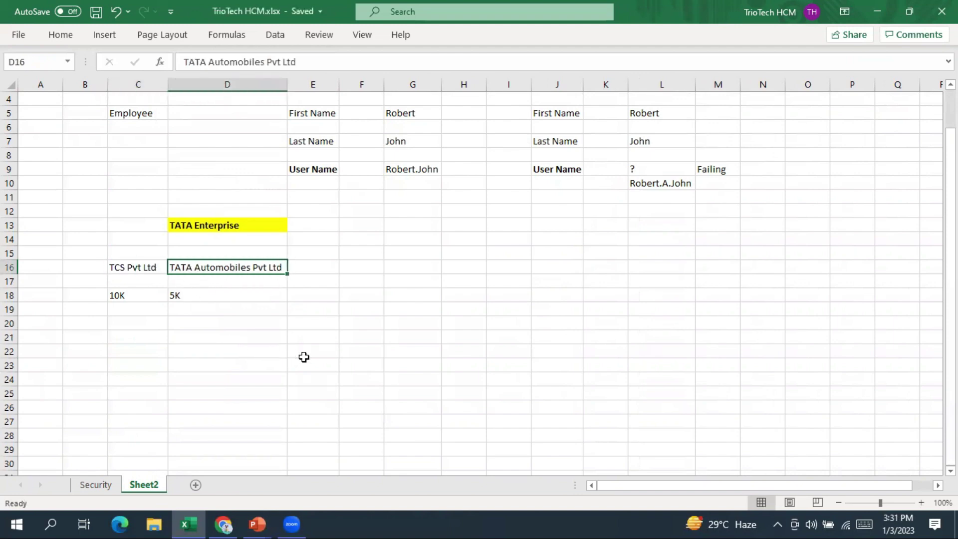
{"action": "scroll", "coordinate": [306, 357], "scroll_direction": "up", "scroll_amount": 1}
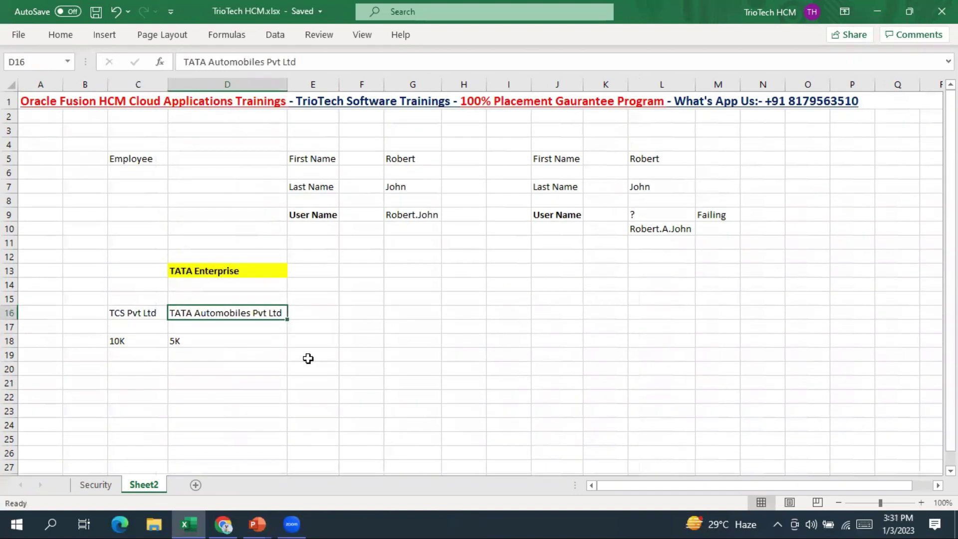
Point out the TATA Enterprise heading and again contrast the TCS and TATA Automobiles cells
{"action": "left_click", "coordinate": [200, 271]}
{"action": "left_click", "coordinate": [144, 312]}
{"action": "left_click", "coordinate": [192, 310]}
{"action": "left_click", "coordinate": [143, 313]}
{"action": "left_click", "coordinate": [203, 310]}
{"action": "left_click", "coordinate": [154, 324]}
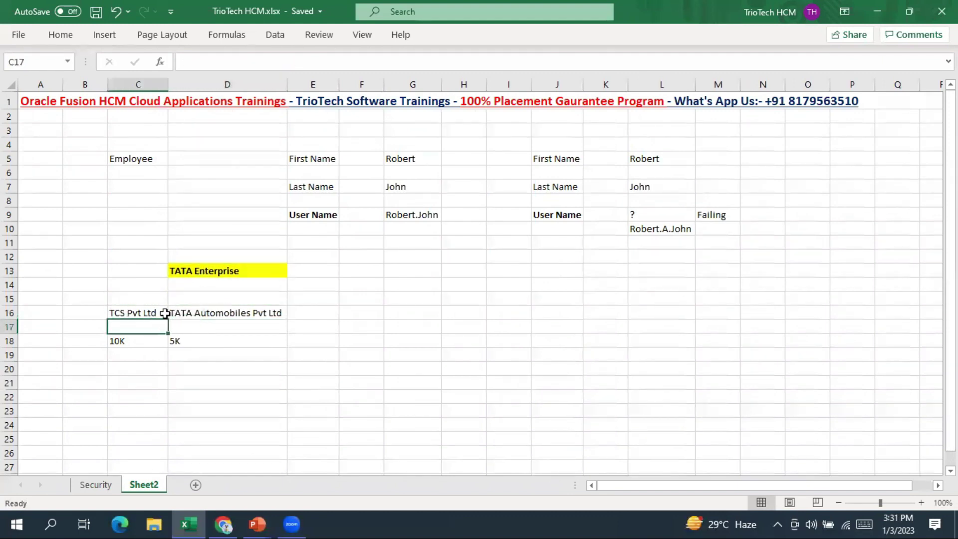
{"action": "left_click", "coordinate": [207, 314]}
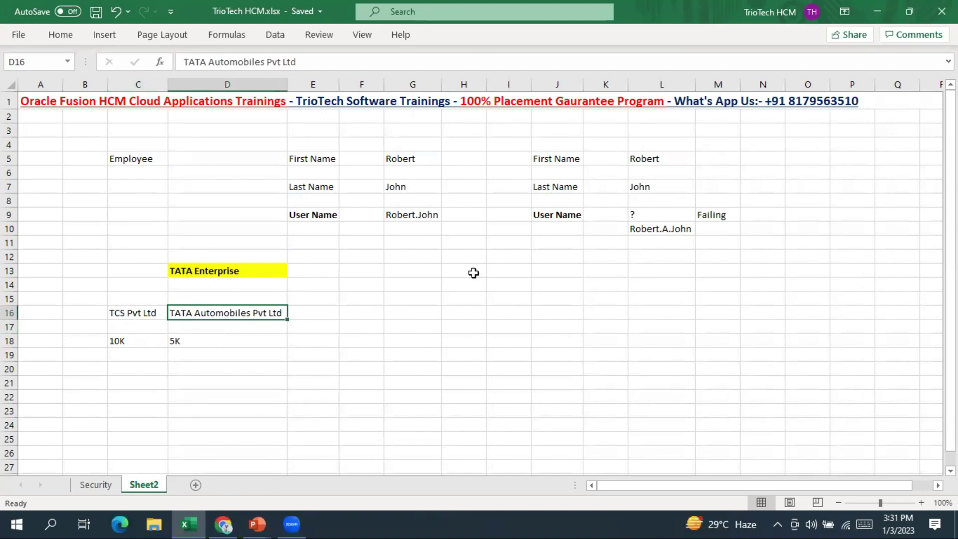
{"action": "left_click", "coordinate": [124, 315]}
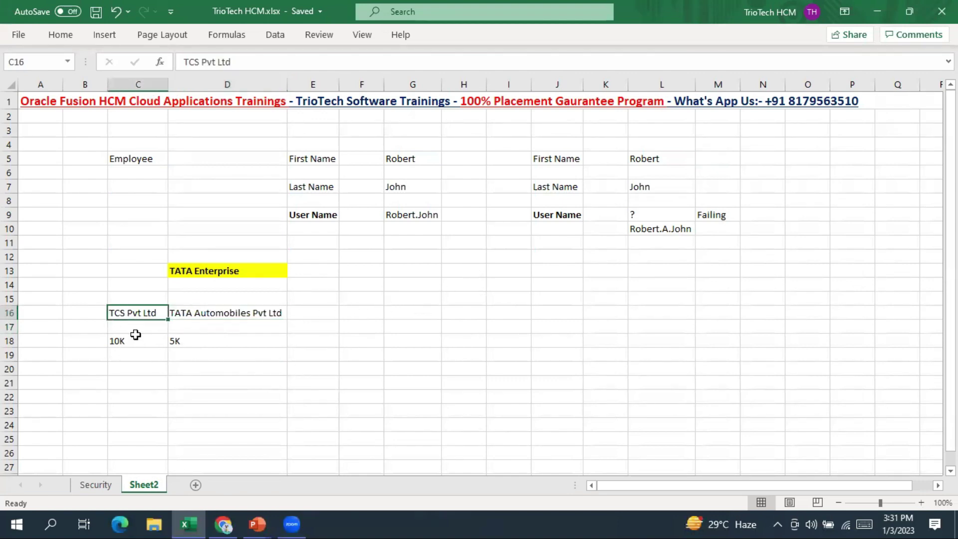
Add a 'User Name' label in B20 and widen column B to fit it
{"action": "left_click", "coordinate": [119, 367]}
{"action": "type", "text": "Fi"}
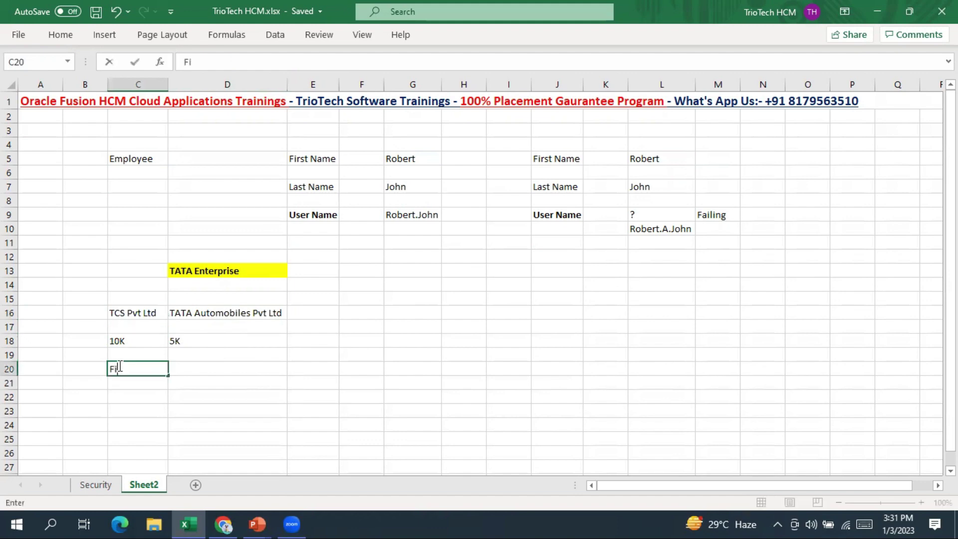
{"action": "type", "text": "rst"}
{"action": "key", "text": "BackSpace"}
{"action": "key", "text": "BackSpace"}
{"action": "left_click", "coordinate": [78, 374]}
{"action": "type", "text": "User"}
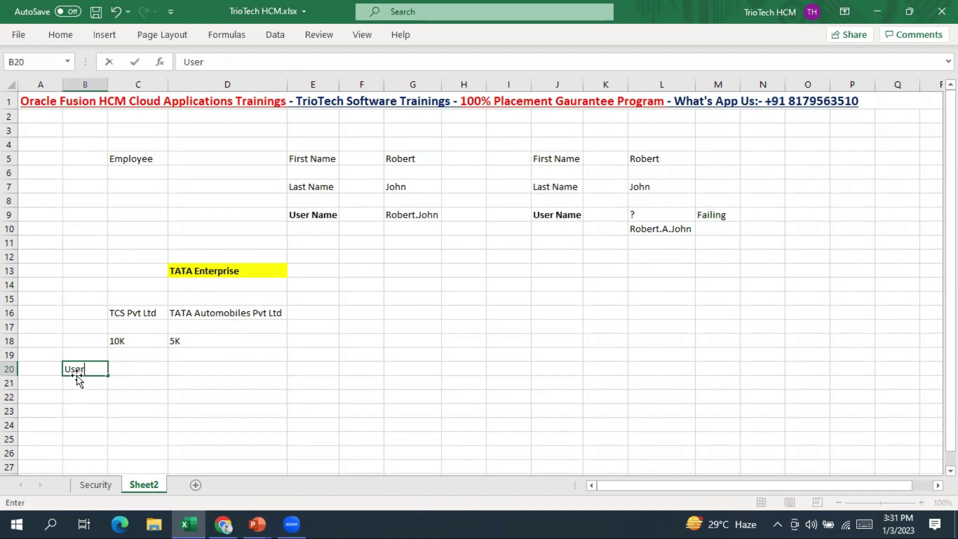
{"action": "type", "text": " Name"}
{"action": "key", "text": "Return"}
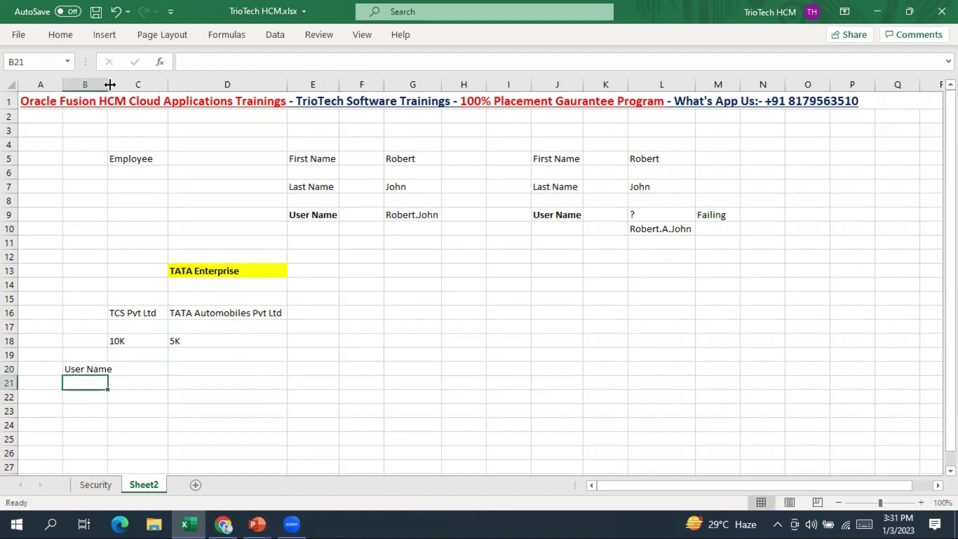
{"action": "left_click_drag", "start_coordinate": [107, 84], "coordinate": [141, 85]}
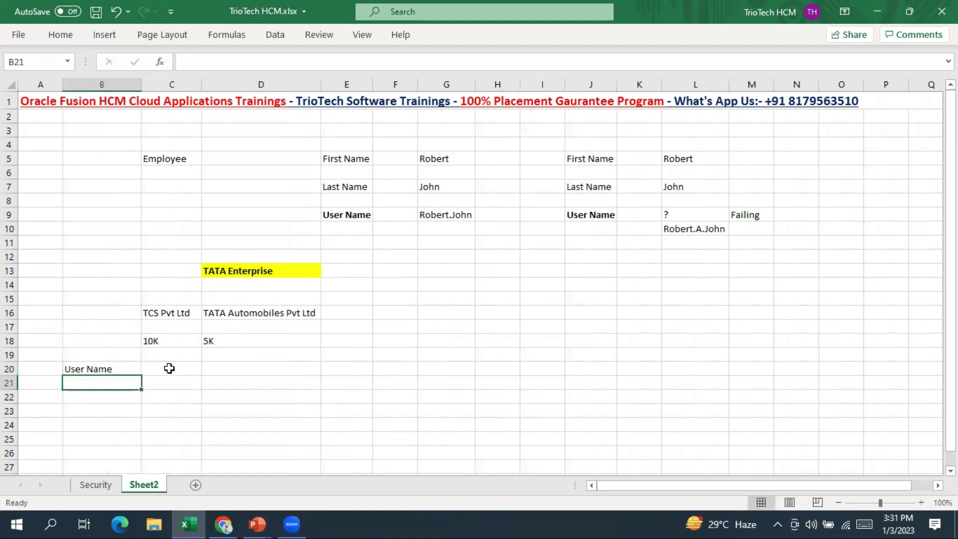
Enter 'FirstName.Last Name' for TCS and 'Person Numbers' for TATA in the User Name row
{"action": "left_click", "coordinate": [169, 368]}
{"action": "type", "text": "Firsth"}
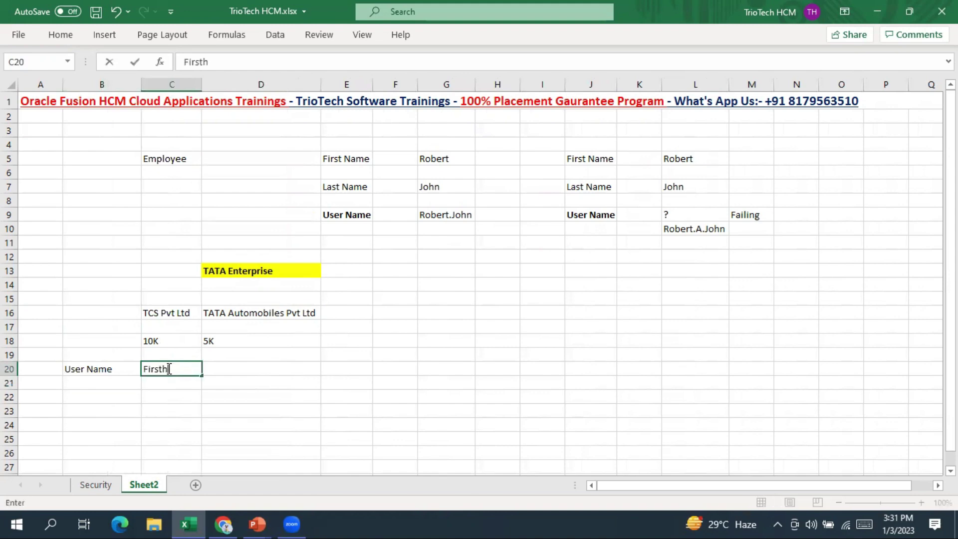
{"action": "type", "text": "Name.last"}
{"action": "key", "text": "BackSpace"}
{"action": "key", "text": "BackSpace"}
{"action": "key", "text": "BackSpace"}
{"action": "type", "text": "ast Name"}
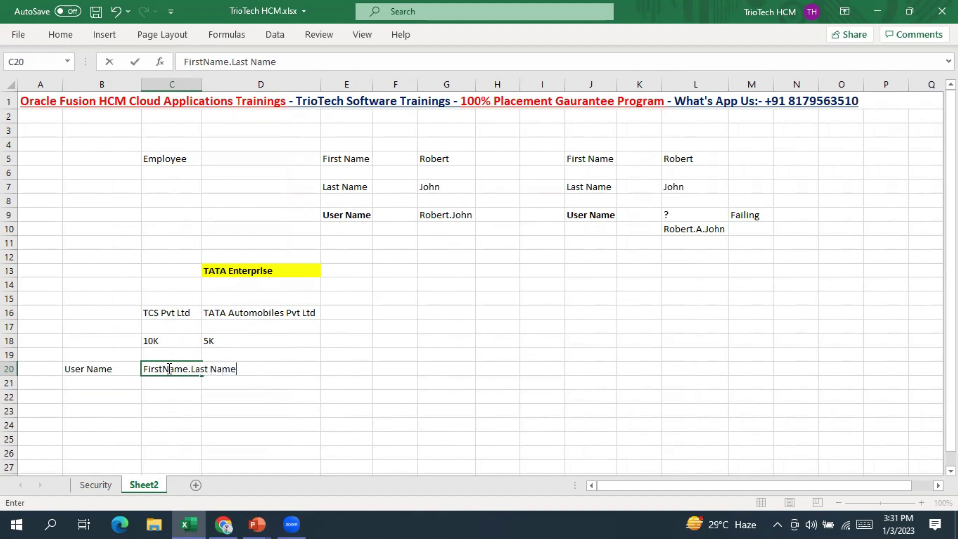
{"action": "left_click", "coordinate": [196, 84]}
{"action": "double_click", "coordinate": [201, 84]}
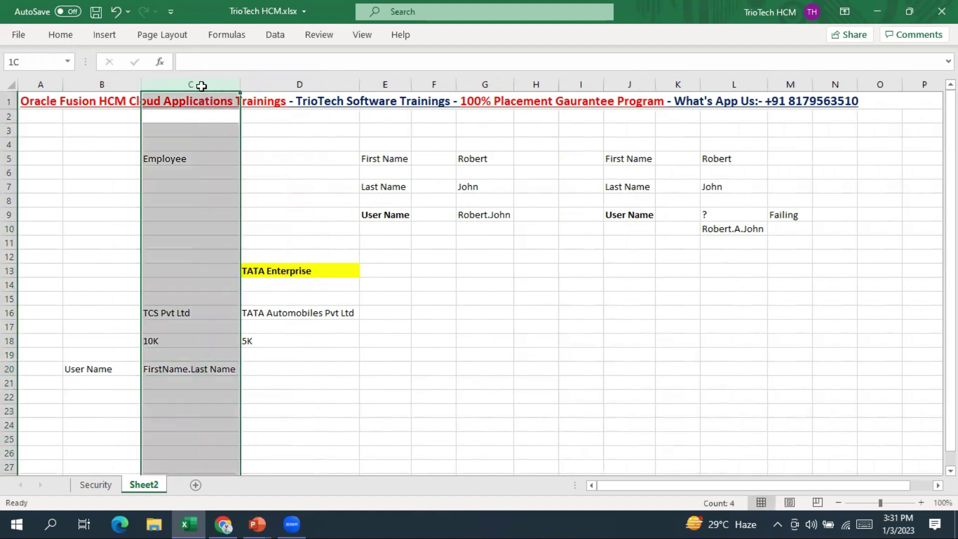
{"action": "left_click", "coordinate": [311, 370]}
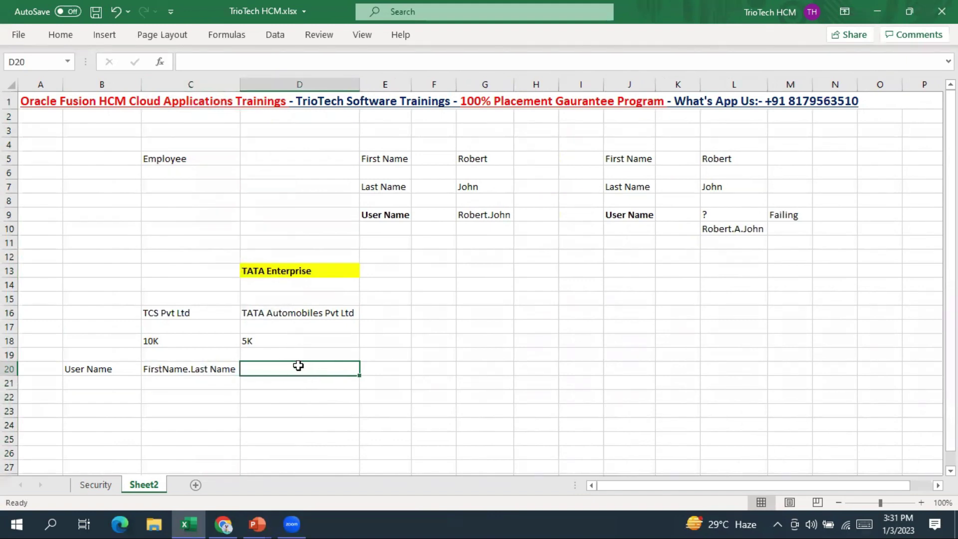
{"action": "type", "text": "Person "}
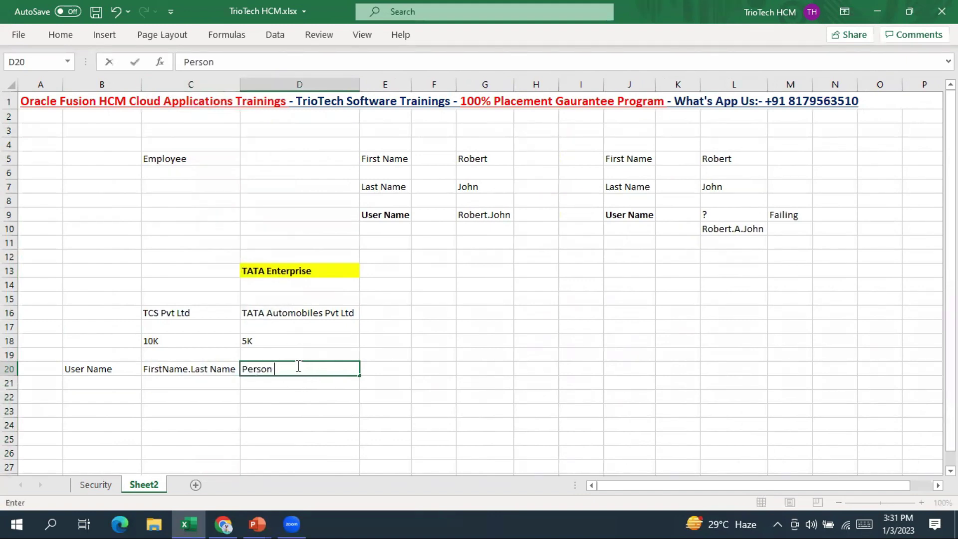
{"action": "type", "text": "Numbers"}
{"action": "key", "text": "Return"}
Add a 'Password Policy' row with Simple for TCS and Very Complex for TATA
{"action": "left_click", "coordinate": [103, 408]}
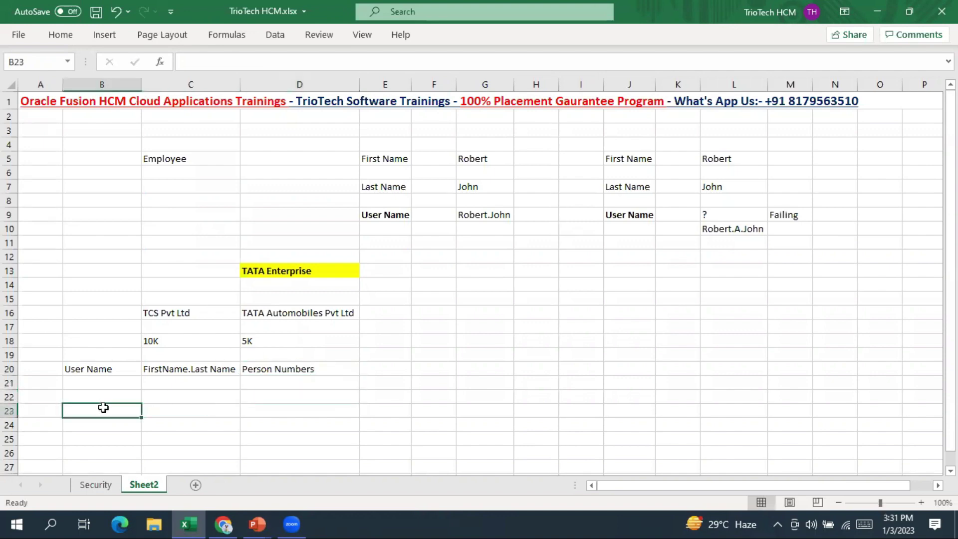
{"action": "type", "text": "Password "}
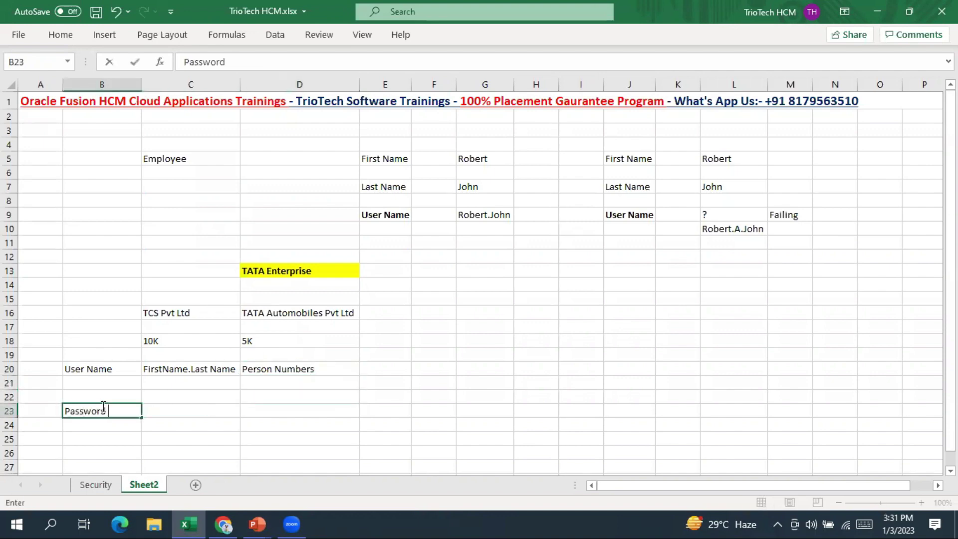
{"action": "type", "text": "Policy"}
{"action": "key", "text": "Tab"}
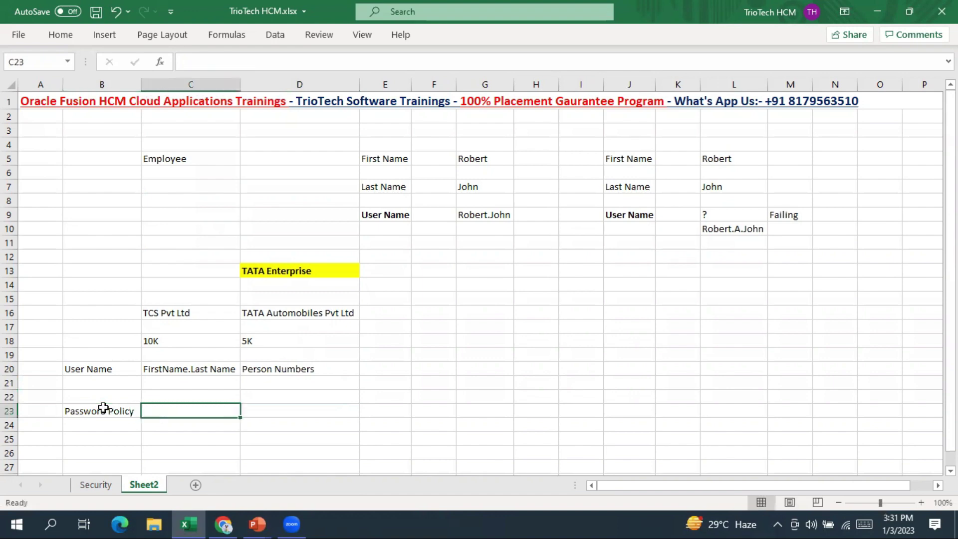
{"action": "type", "text": "Simple"}
{"action": "key", "text": "Tab"}
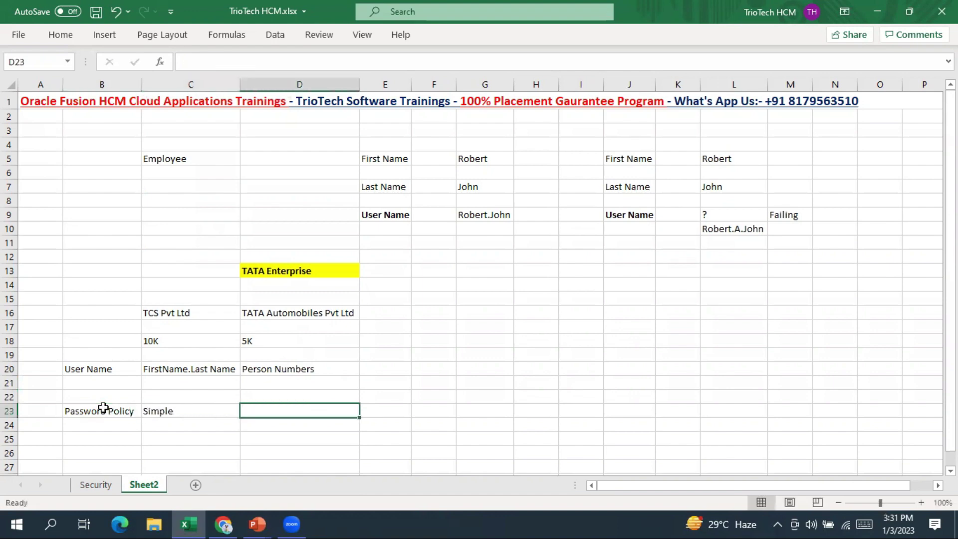
{"action": "type", "text": "Very C"}
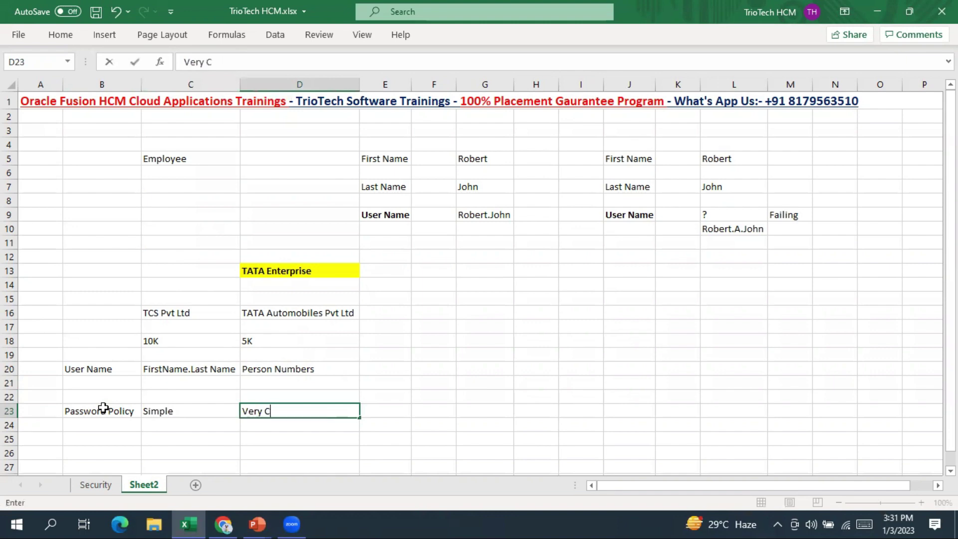
{"action": "type", "text": "omplex"}
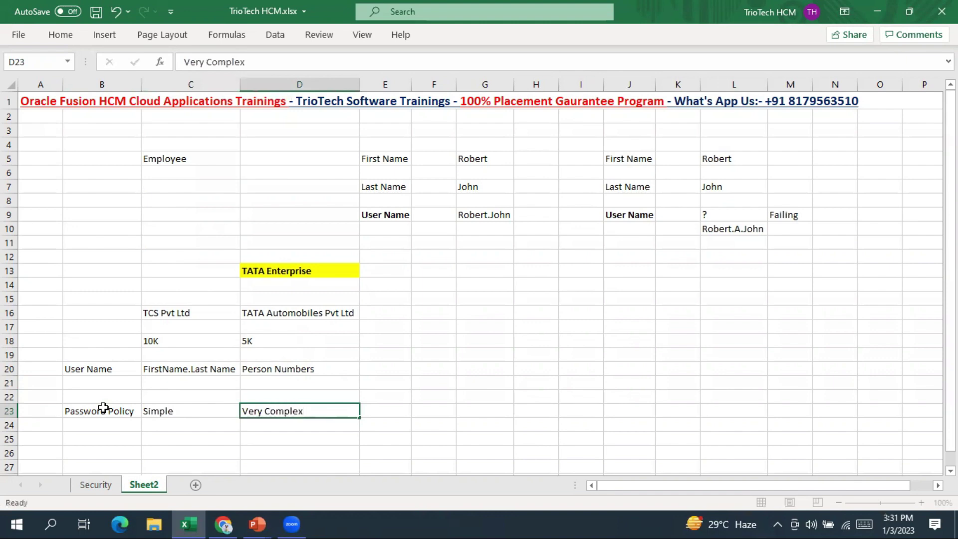
{"action": "key", "text": "Return"}
{"action": "key", "text": "Return"}
{"action": "key", "text": "Return"}
Highlight the TATA and TCS user name and password policy entries while explaining
{"action": "left_click_drag", "start_coordinate": [272, 328], "coordinate": [297, 406]}
{"action": "scroll", "coordinate": [327, 331], "scroll_direction": "down", "scroll_amount": 1}
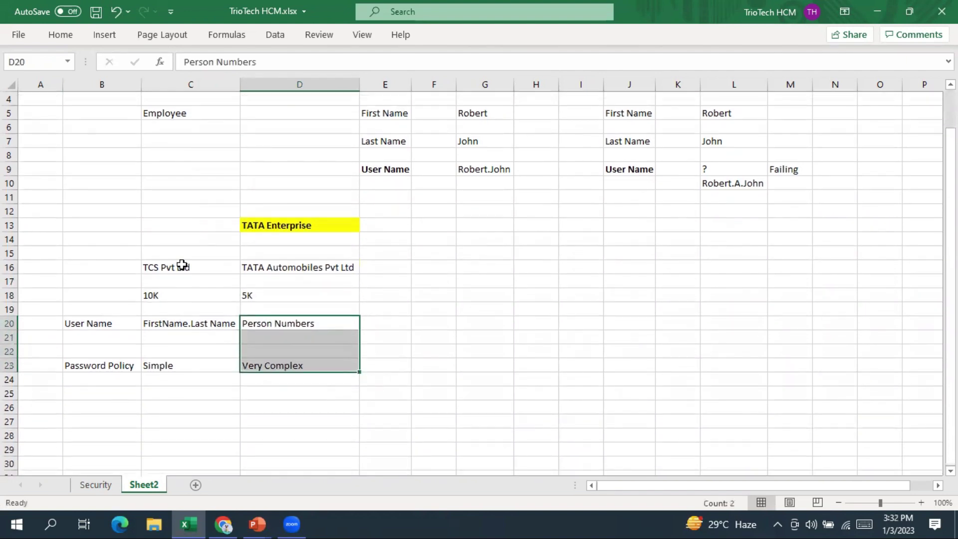
{"action": "left_click", "coordinate": [182, 265]}
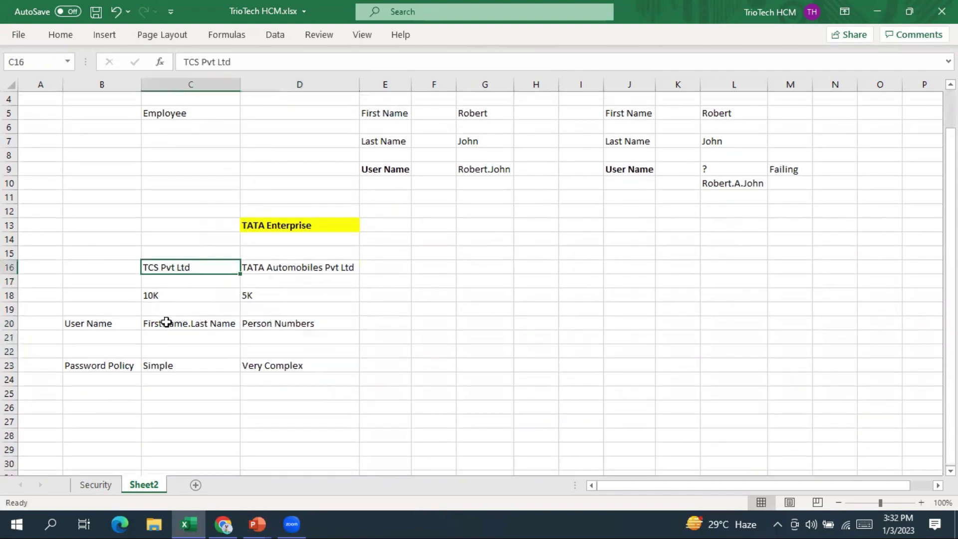
{"action": "left_click_drag", "start_coordinate": [167, 321], "coordinate": [160, 371]}
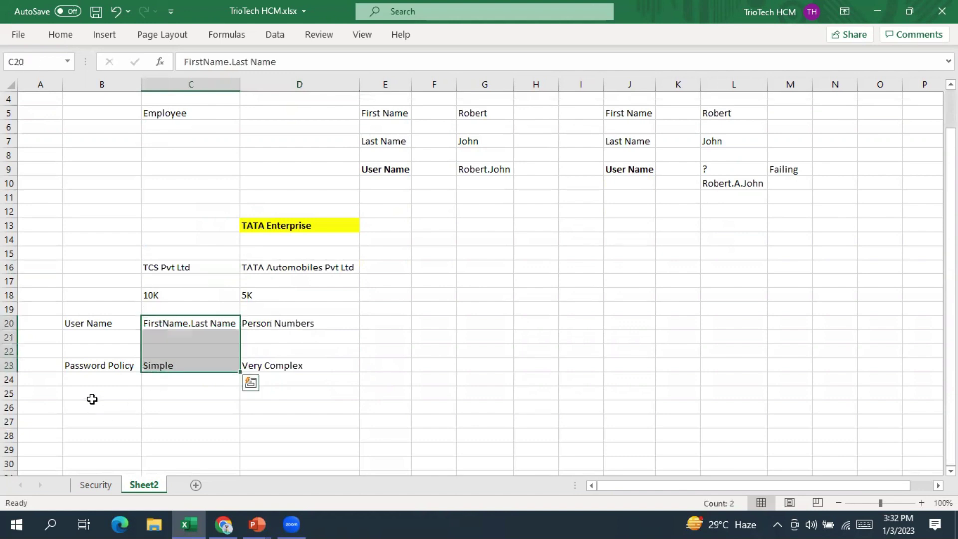
Add a 'Notifications' row listing Forgot Password and New user Account for TCS
{"action": "left_click", "coordinate": [76, 404]}
{"action": "type", "text": "Notifications"}
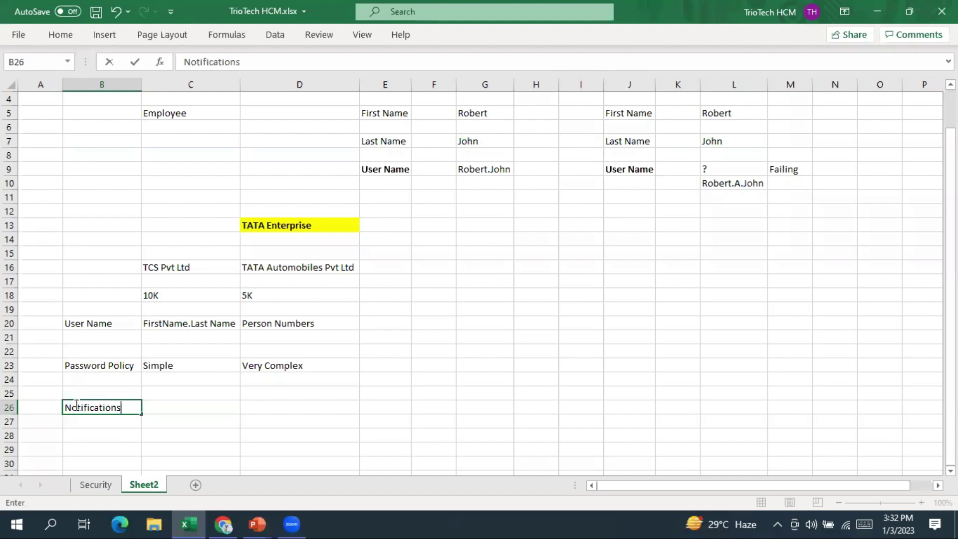
{"action": "key", "text": "Tab"}
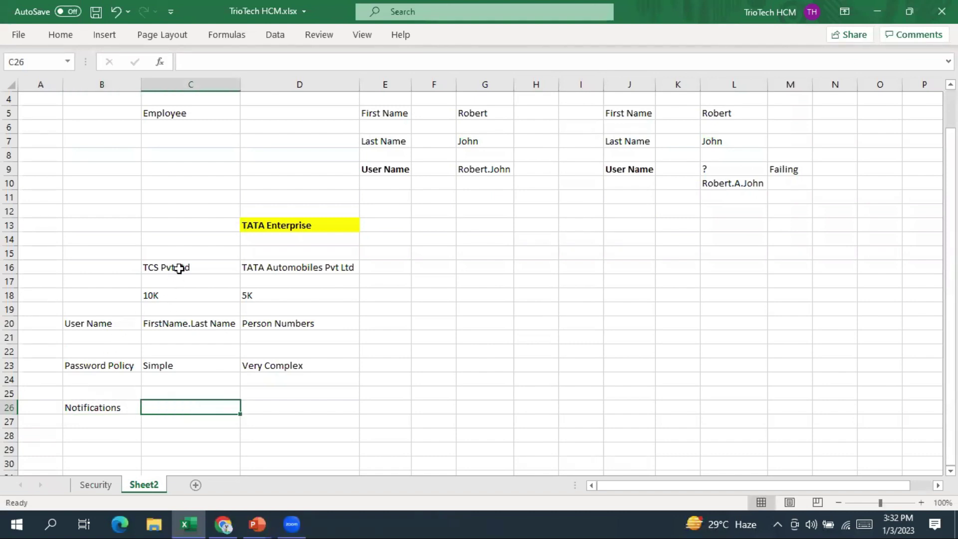
{"action": "left_click_drag", "start_coordinate": [180, 269], "coordinate": [160, 352]}
{"action": "left_click", "coordinate": [165, 408]}
{"action": "type", "text": "Forgpt"}
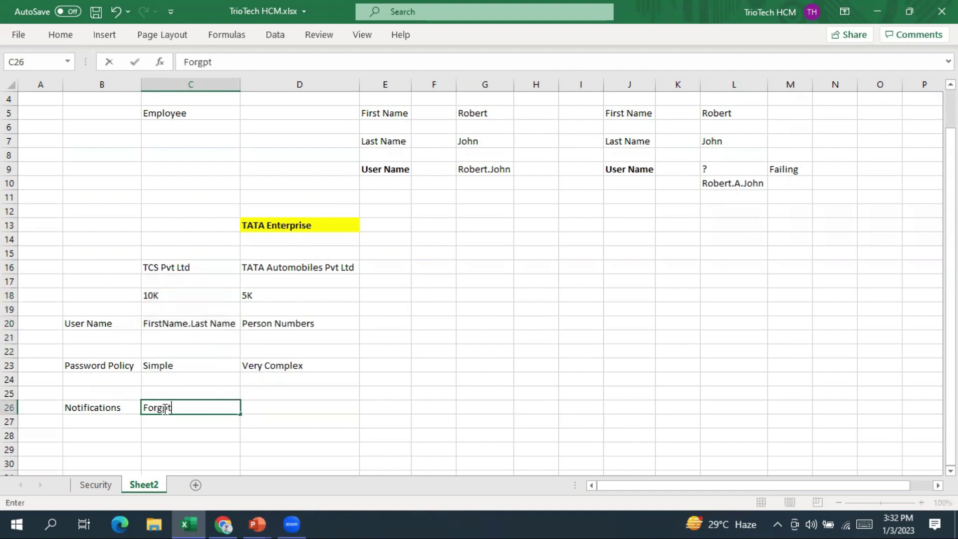
{"action": "key", "text": "BackSpace"}
{"action": "key", "text": "BackSpace"}
{"action": "type", "text": "ot Password"}
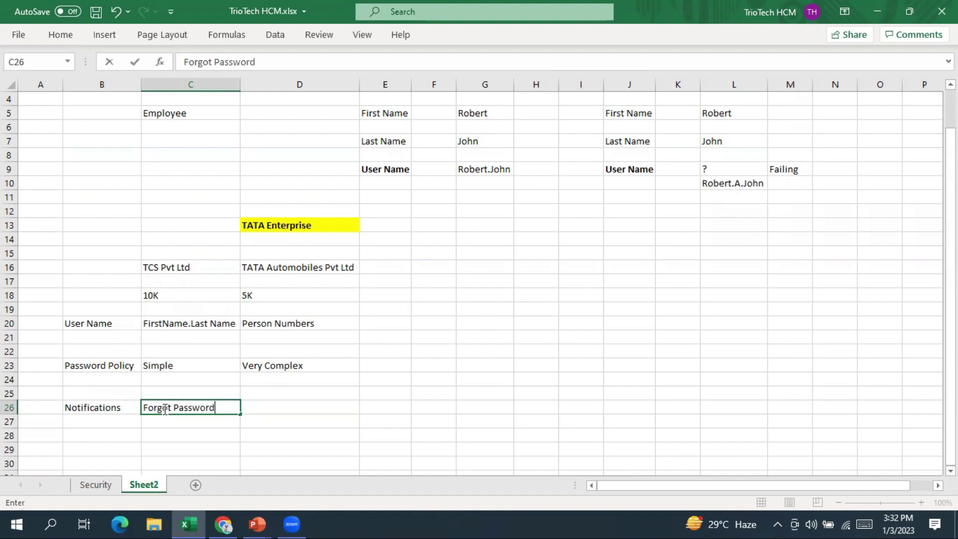
{"action": "key", "text": "Return"}
{"action": "type", "text": "New u"}
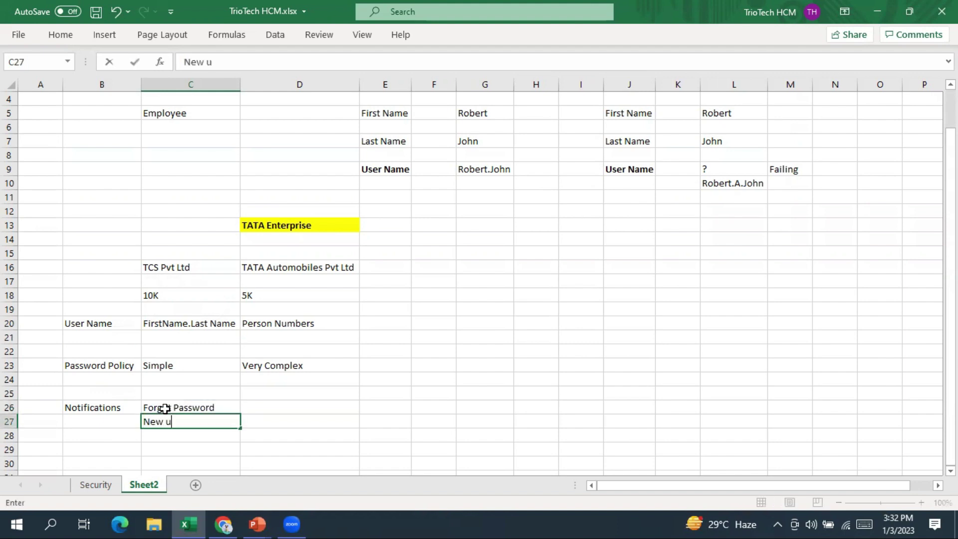
{"action": "type", "text": "ser Account"}
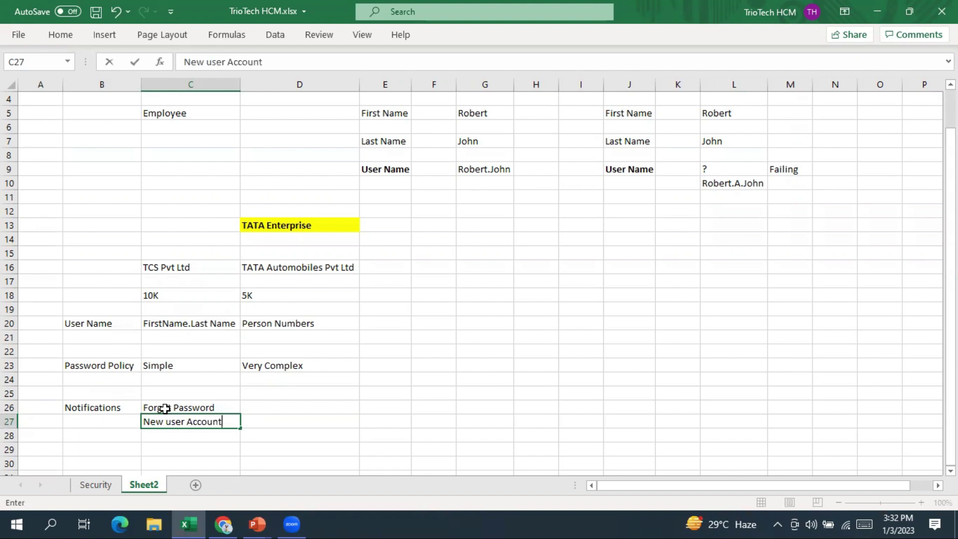
{"action": "key", "text": "Return"}
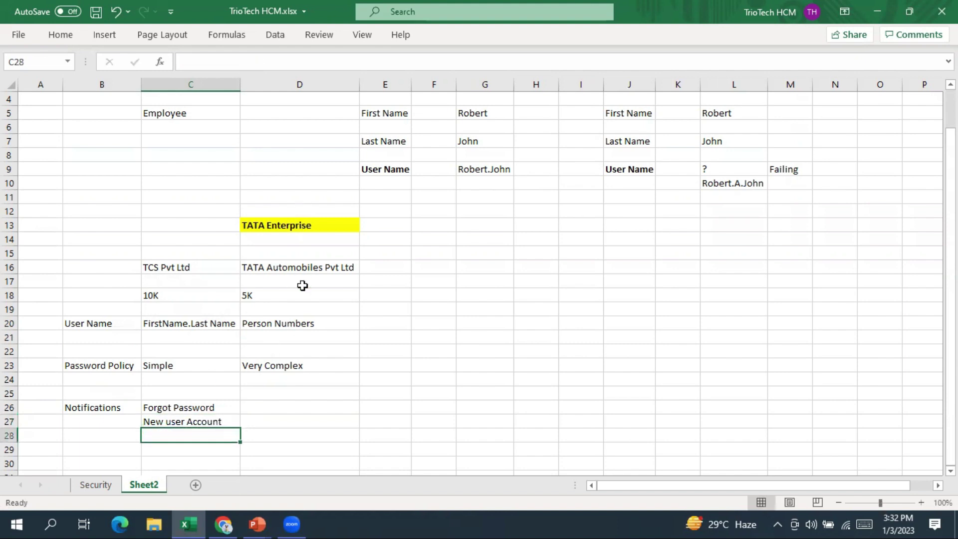
Enter 'No Notifications' for TATA and save the workbook
{"action": "left_click_drag", "start_coordinate": [291, 225], "coordinate": [308, 355]}
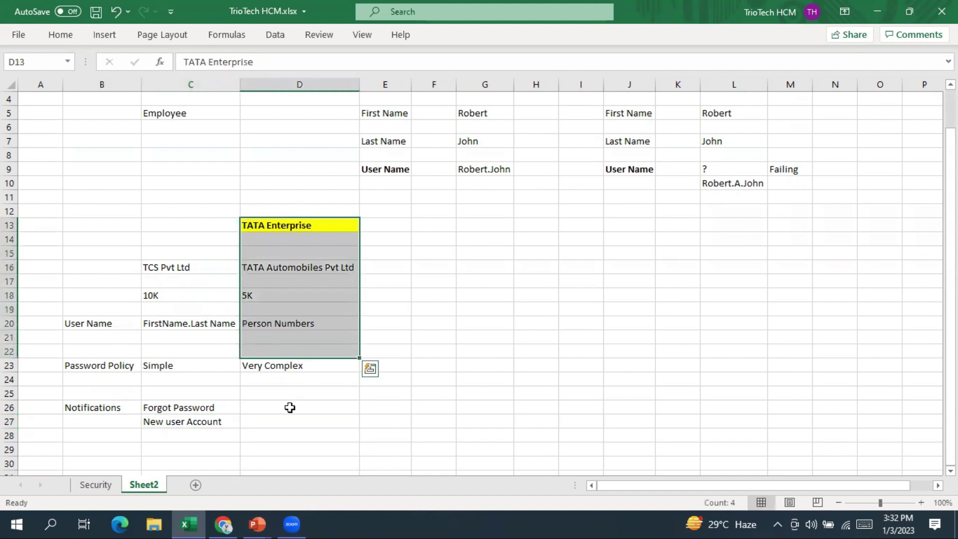
{"action": "left_click", "coordinate": [290, 408]}
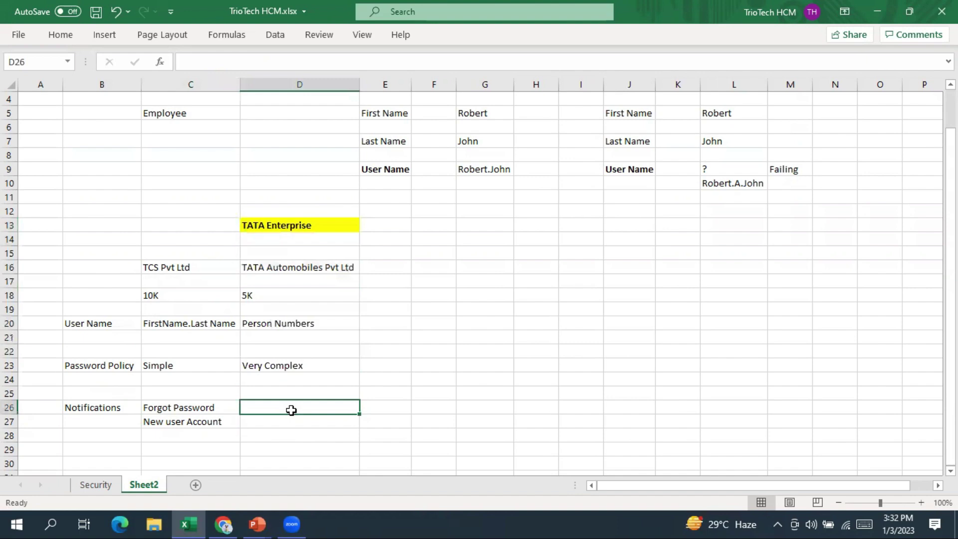
{"action": "type", "text": "No Notific"}
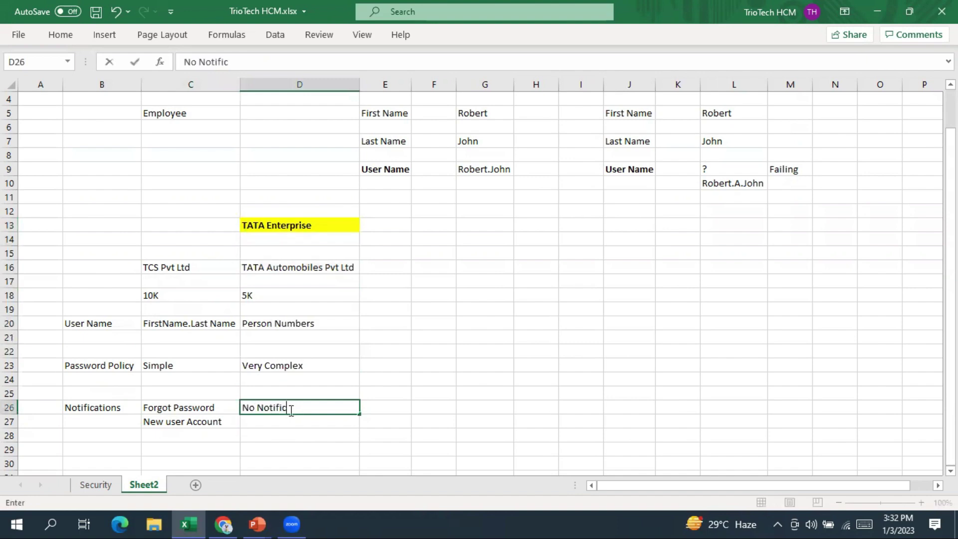
{"action": "type", "text": "ations"}
{"action": "key", "text": "Return"}
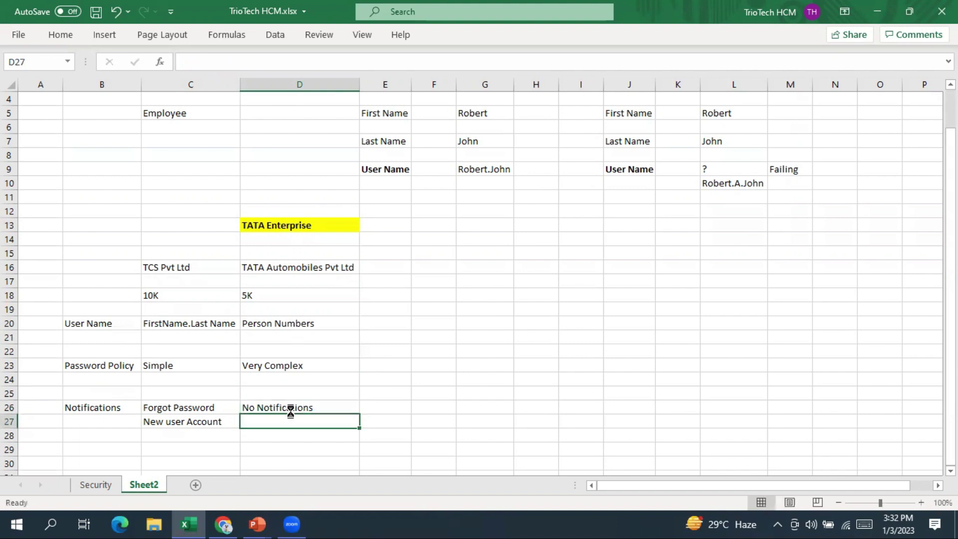
{"action": "key", "text": "ctrl+s"}
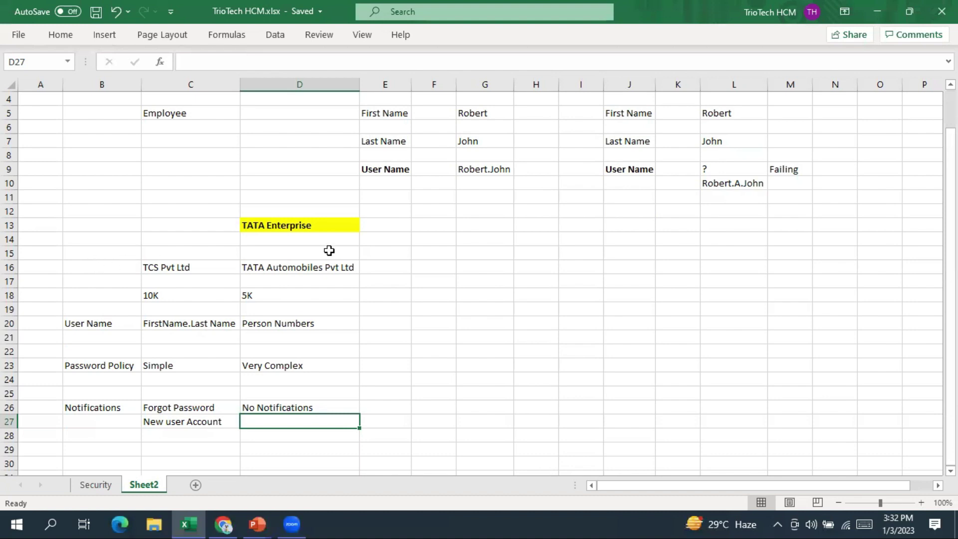
{"action": "left_click", "coordinate": [282, 220]}
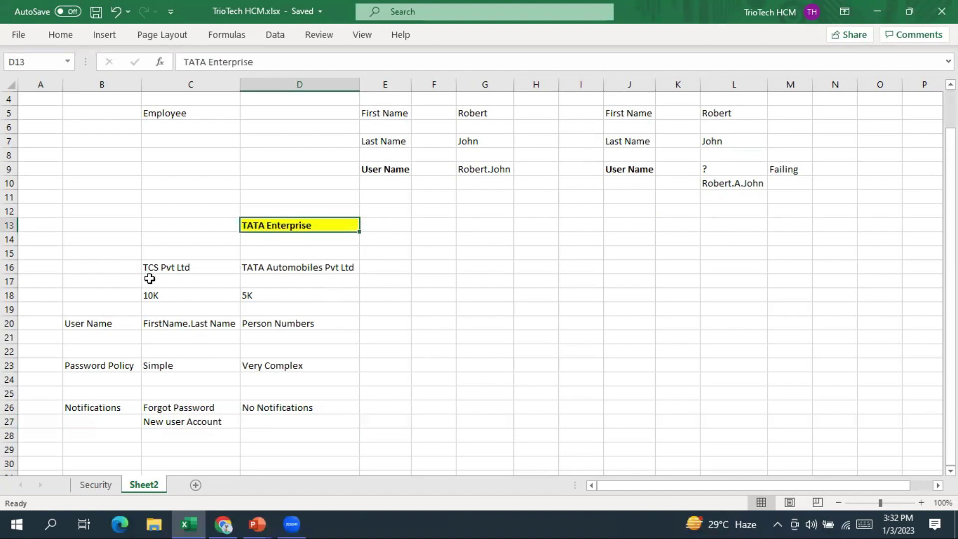
{"action": "left_click_drag", "start_coordinate": [166, 270], "coordinate": [338, 296]}
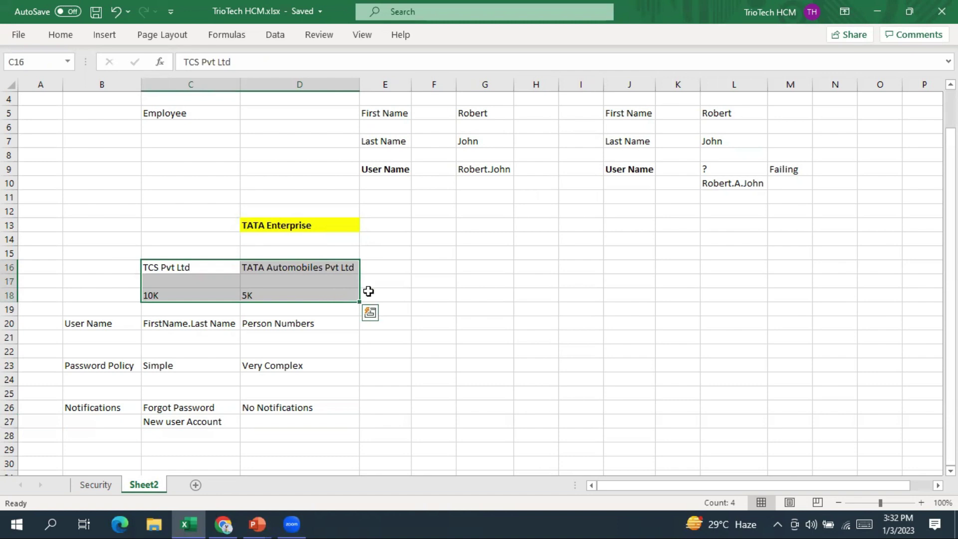
{"action": "left_click", "coordinate": [234, 520]}
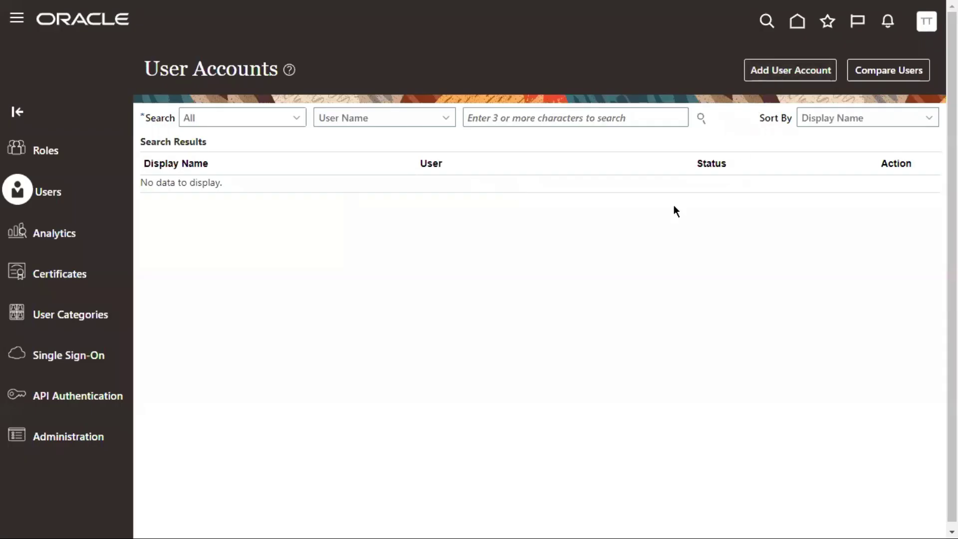
{"action": "key", "text": "alt+Tab"}
{"action": "left_click_drag", "start_coordinate": [102, 323], "coordinate": [102, 437]}
{"action": "left_click_drag", "start_coordinate": [199, 311], "coordinate": [199, 449]}
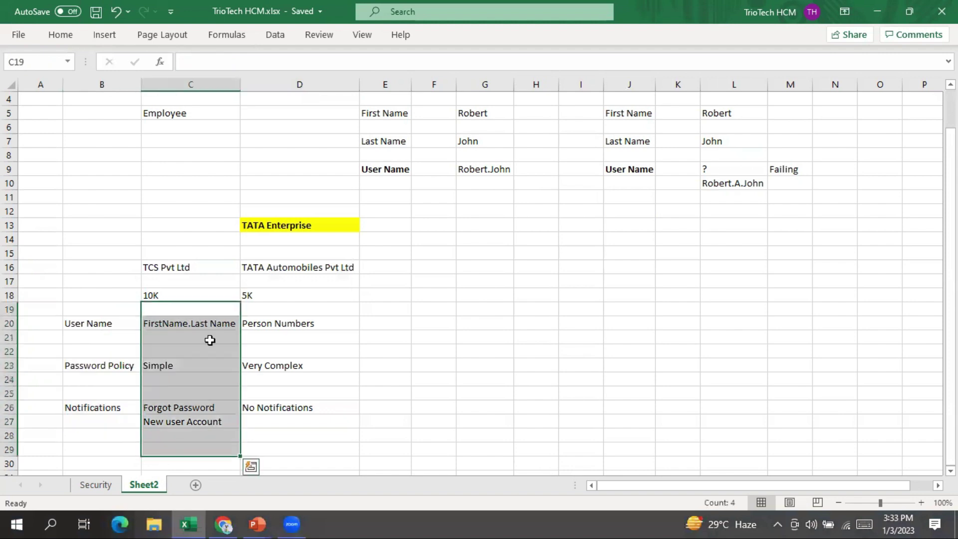
{"action": "left_click_drag", "start_coordinate": [195, 253], "coordinate": [192, 450]}
{"action": "left_click_drag", "start_coordinate": [306, 252], "coordinate": [306, 438]}
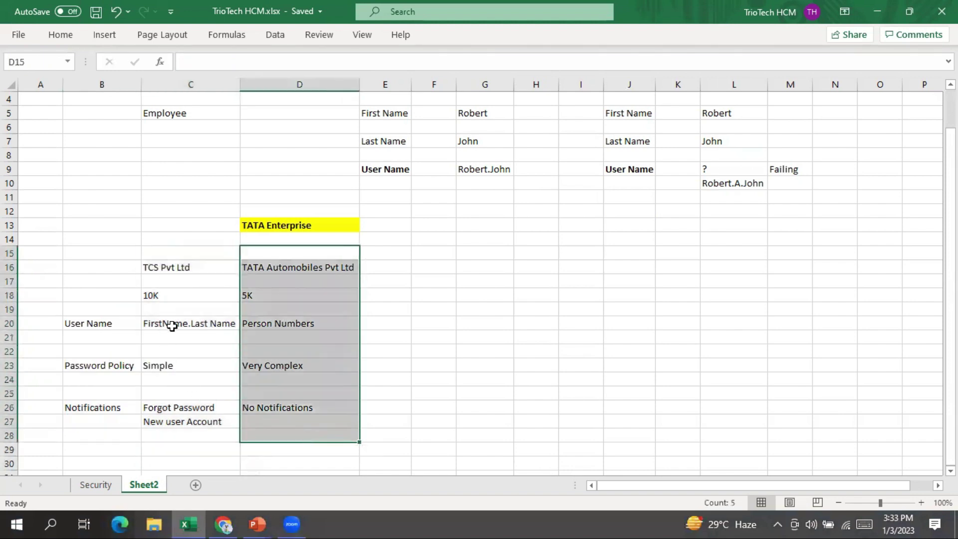
{"action": "left_click_drag", "start_coordinate": [179, 304], "coordinate": [189, 467]}
{"action": "left_click_drag", "start_coordinate": [295, 309], "coordinate": [297, 436]}
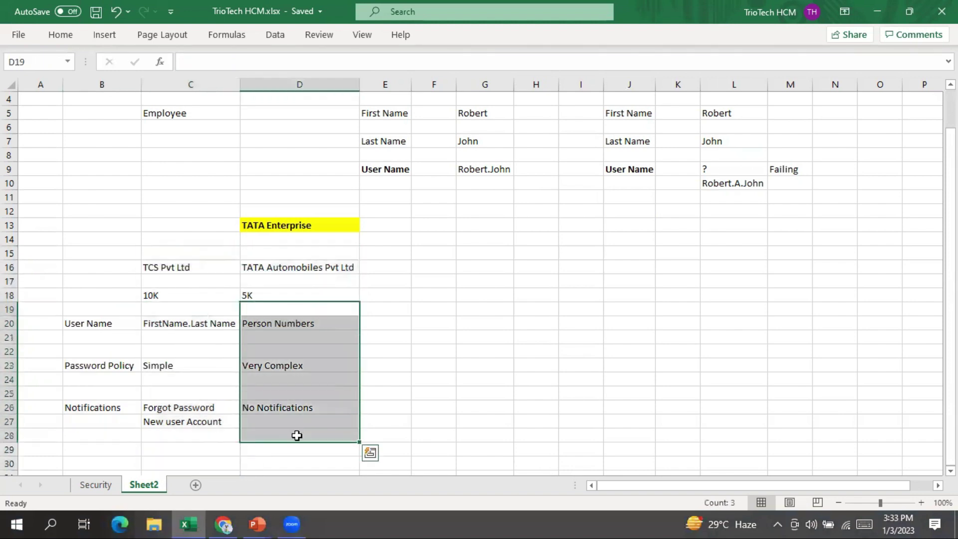
Show the 'User Category in Oracle Fusion Cloud Applications' slide full screen, then return to Excel
{"action": "left_click", "coordinate": [256, 524]}
{"action": "left_click", "coordinate": [372, 474]}
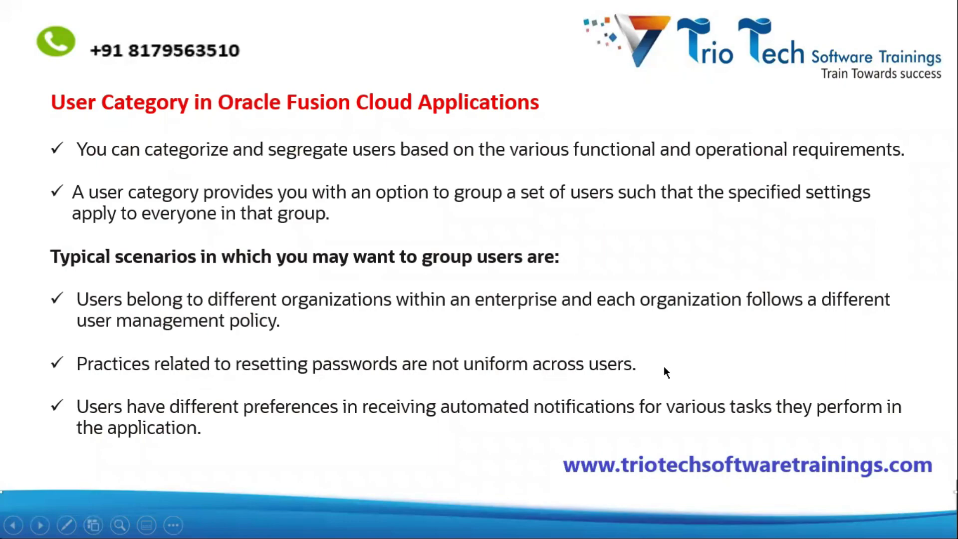
{"action": "key", "text": "alt+Tab"}
Label row 29 'Password', with 'Admins Manual Reset' in C29 and 'No Admin Can Reset' in D29
{"action": "left_click", "coordinate": [90, 447]}
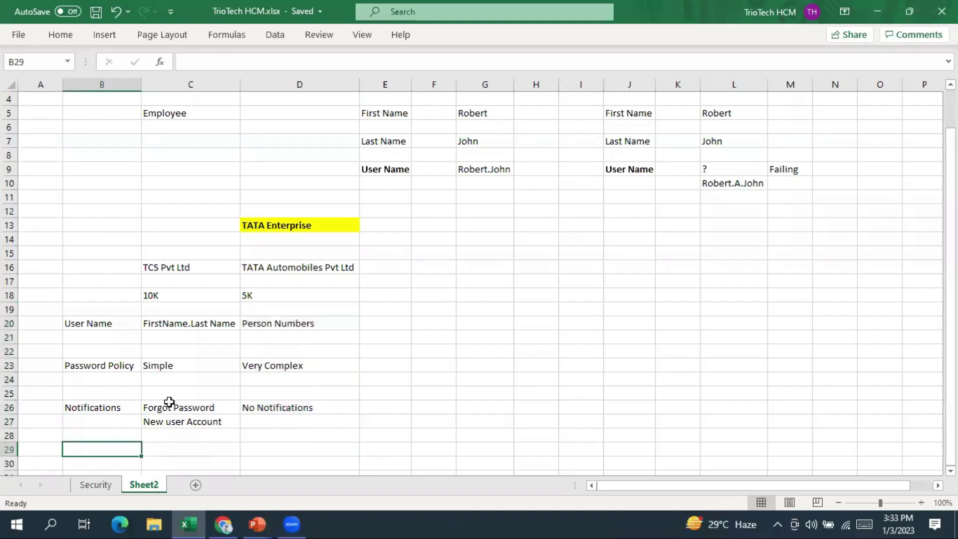
{"action": "scroll", "coordinate": [169, 402], "scroll_direction": "down", "scroll_amount": 1}
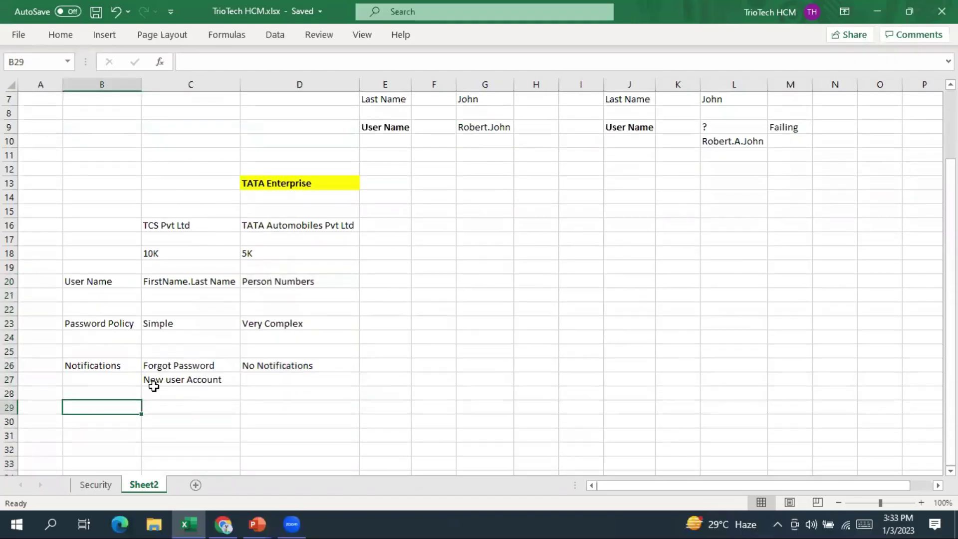
{"action": "type", "text": "Au"}
{"action": "key", "text": "BackSpace"}
{"action": "key", "text": "BackSpace"}
{"action": "type", "text": "Pa"}
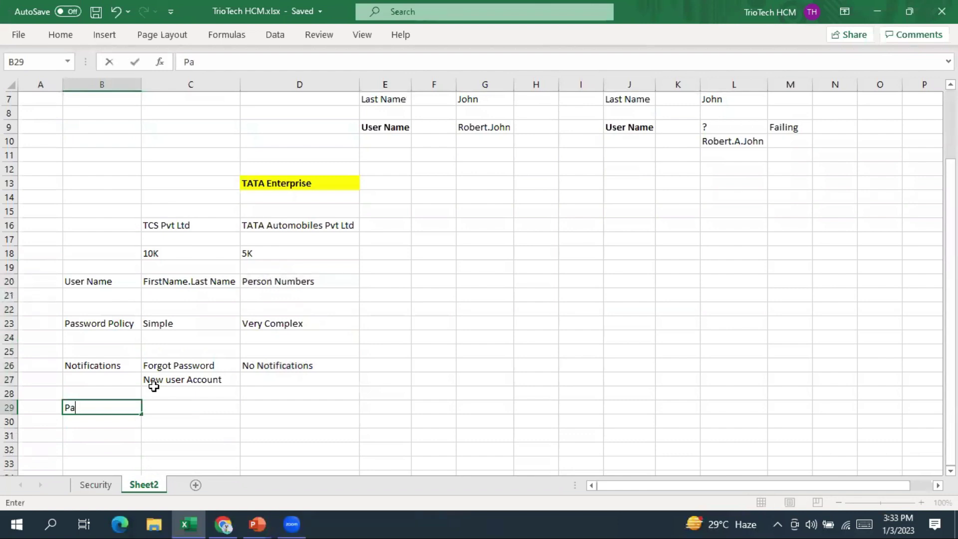
{"action": "type", "text": "ssword"}
{"action": "key", "text": "Tab"}
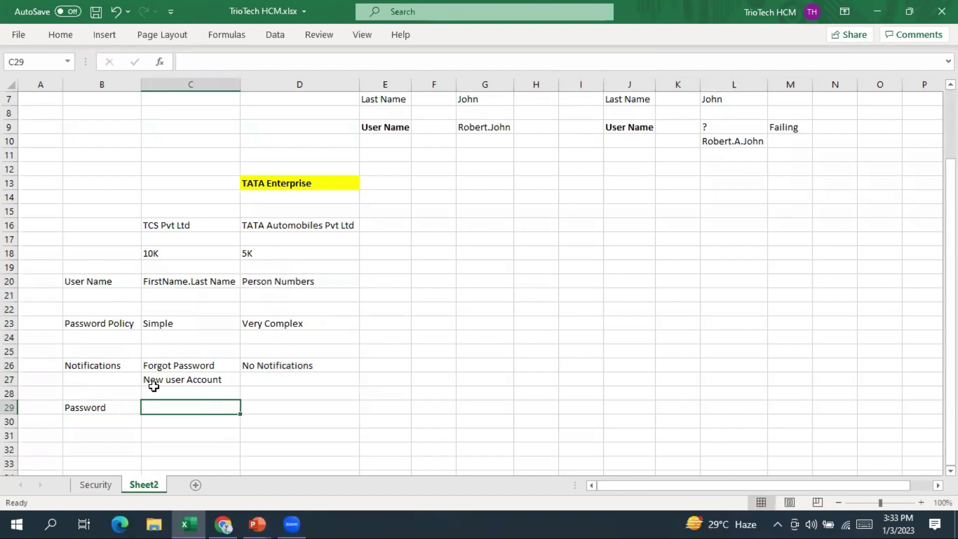
{"action": "type", "text": "Admins Manual"}
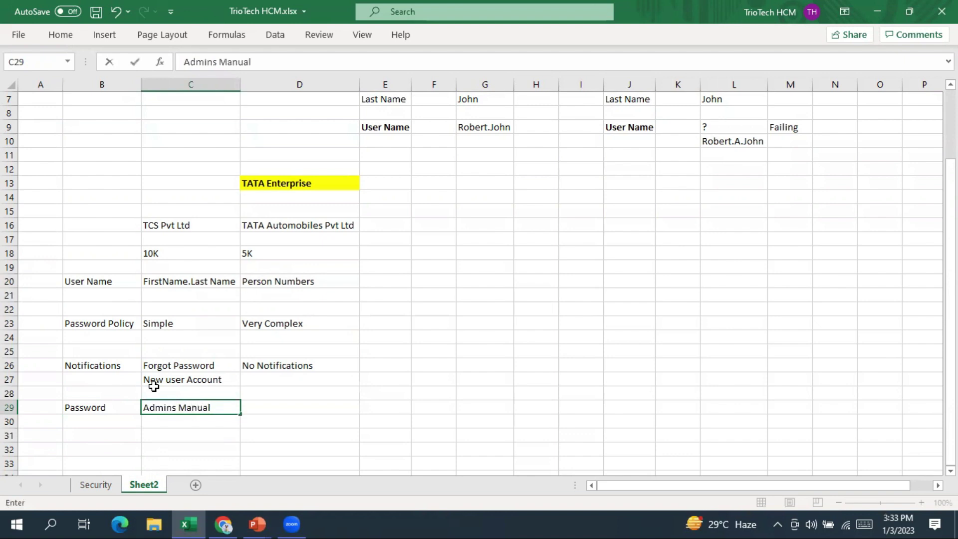
{"action": "type", "text": " Reset"}
{"action": "key", "text": "Tab"}
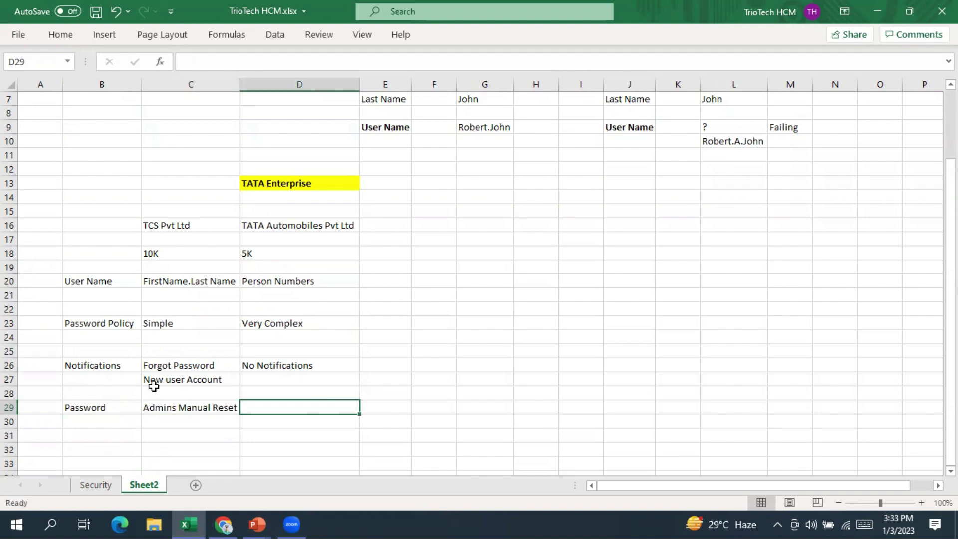
{"action": "type", "text": "No Admin"}
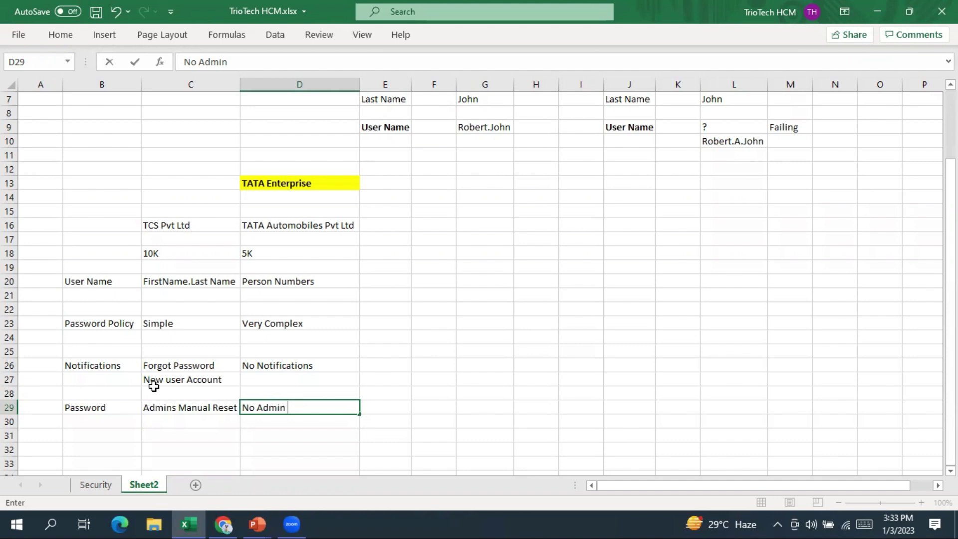
{"action": "type", "text": "Can Reset"}
{"action": "key", "text": "Return"}
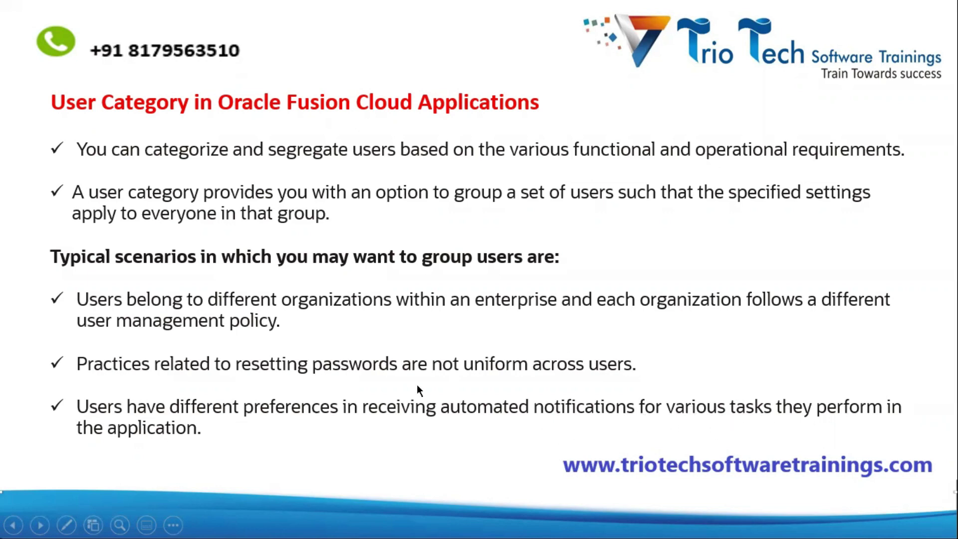
Highlight the Notifications rows, setting labels, and full TCS and TATA columns while explaining the comparison
{"action": "key", "text": "alt+Tab"}
{"action": "left_click_drag", "start_coordinate": [93, 365], "coordinate": [322, 395]}
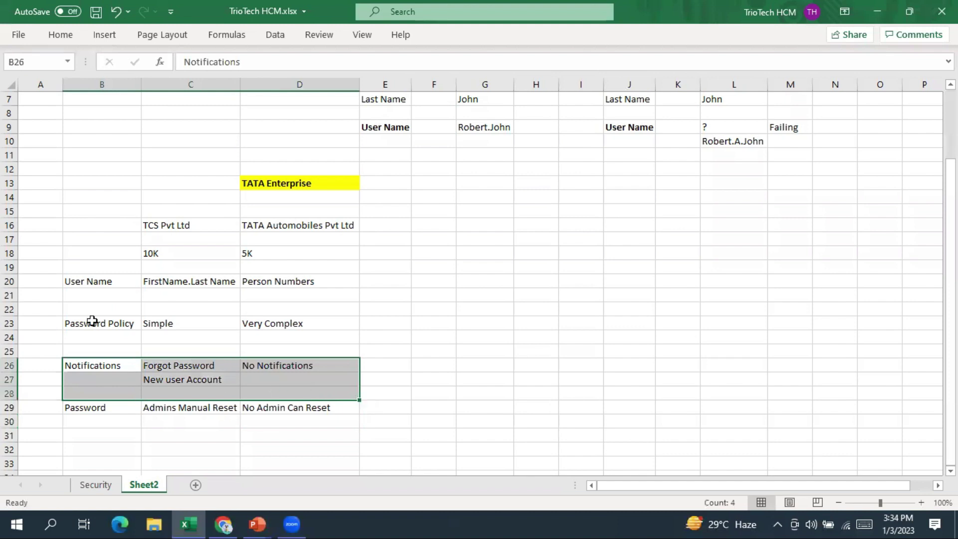
{"action": "left_click_drag", "start_coordinate": [83, 281], "coordinate": [102, 422]}
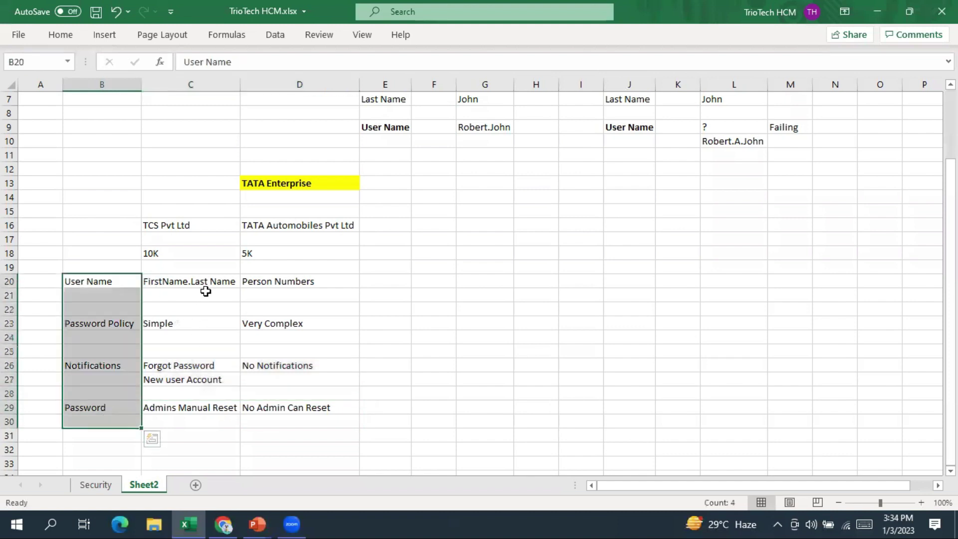
{"action": "left_click", "coordinate": [184, 225]}
{"action": "left_click", "coordinate": [277, 227]}
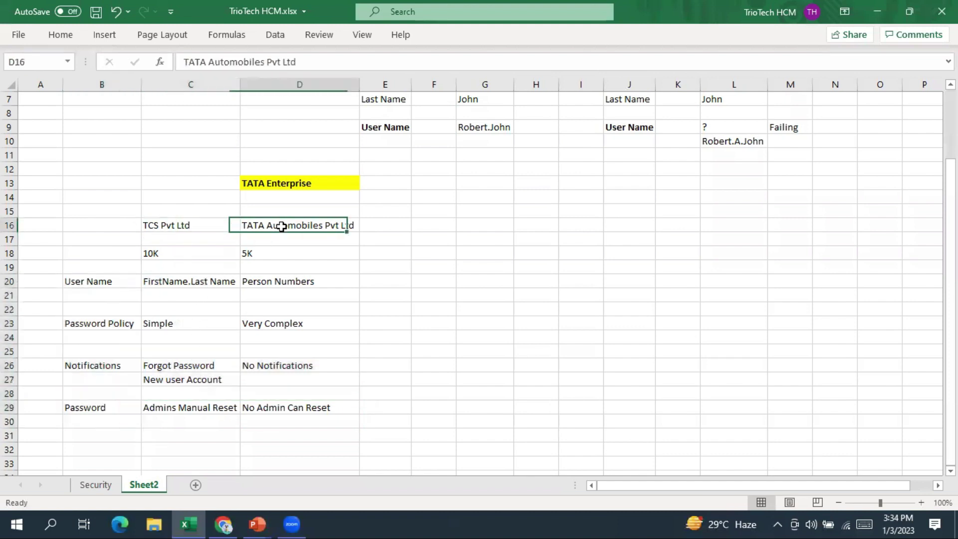
{"action": "left_click", "coordinate": [218, 223]}
{"action": "left_click_drag", "start_coordinate": [193, 250], "coordinate": [199, 404]}
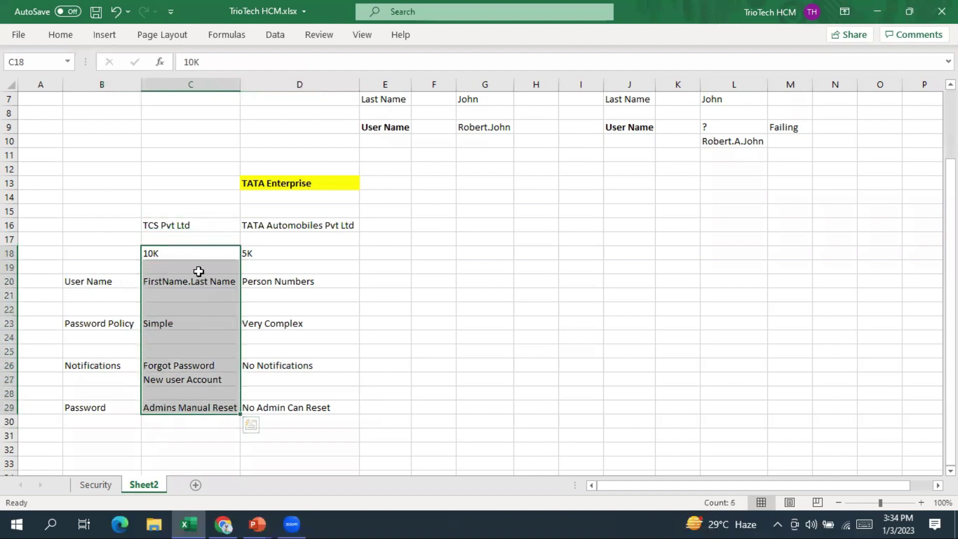
{"action": "left_click", "coordinate": [279, 226]}
{"action": "left_click", "coordinate": [295, 280]}
{"action": "left_click_drag", "start_coordinate": [300, 300], "coordinate": [299, 423]}
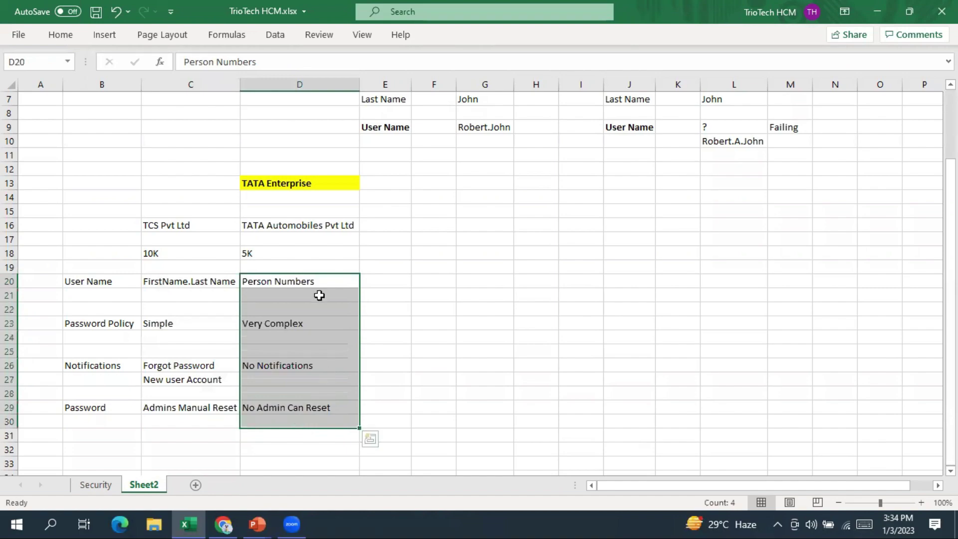
{"action": "key", "text": "alt+Tab"}
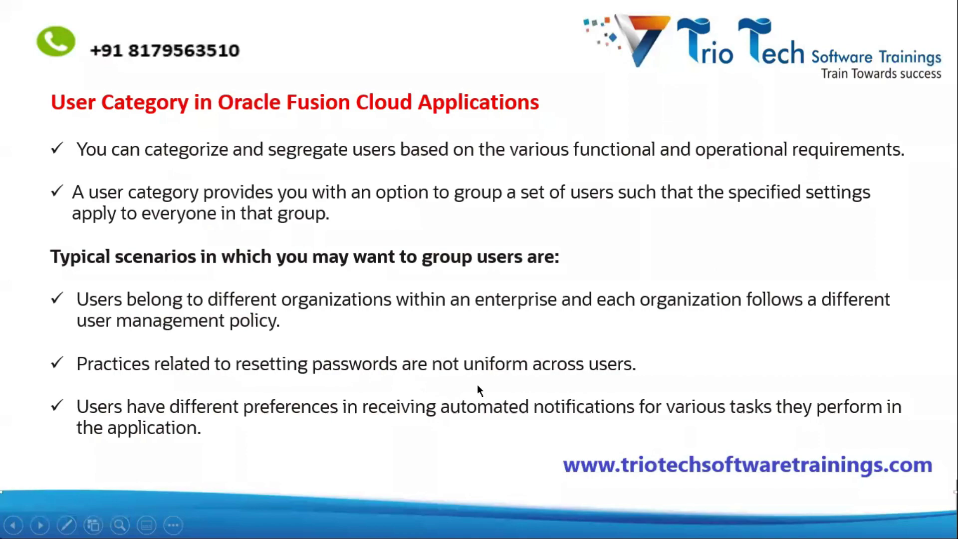
Start a new user category in the Security Console and name it TATAUSERCATEGORY
{"action": "key", "text": "alt+Tab"}
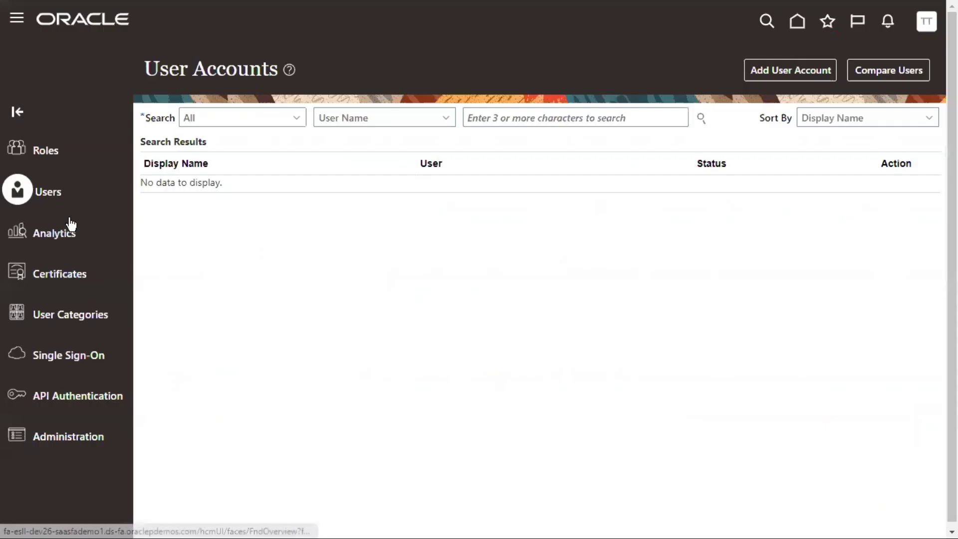
{"action": "left_click", "coordinate": [90, 325]}
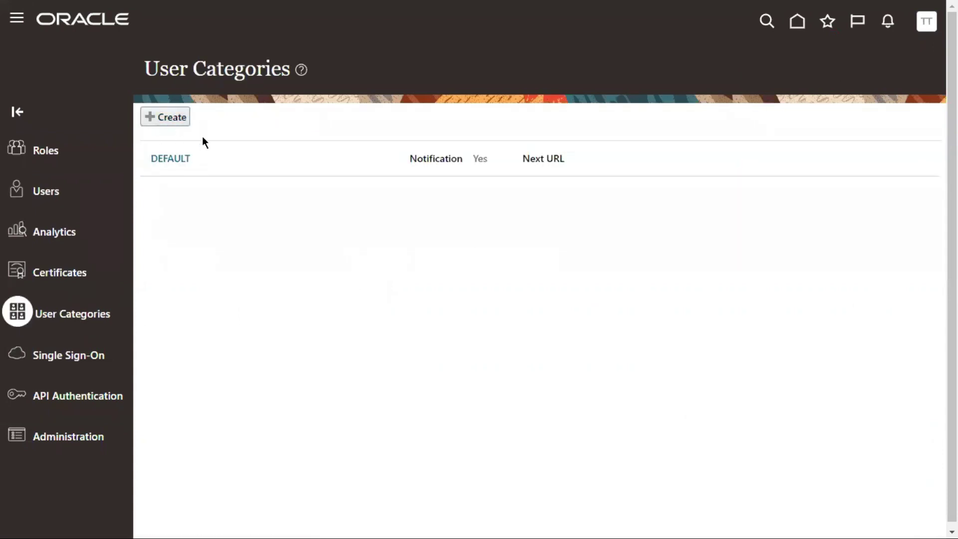
{"action": "left_click", "coordinate": [170, 118]}
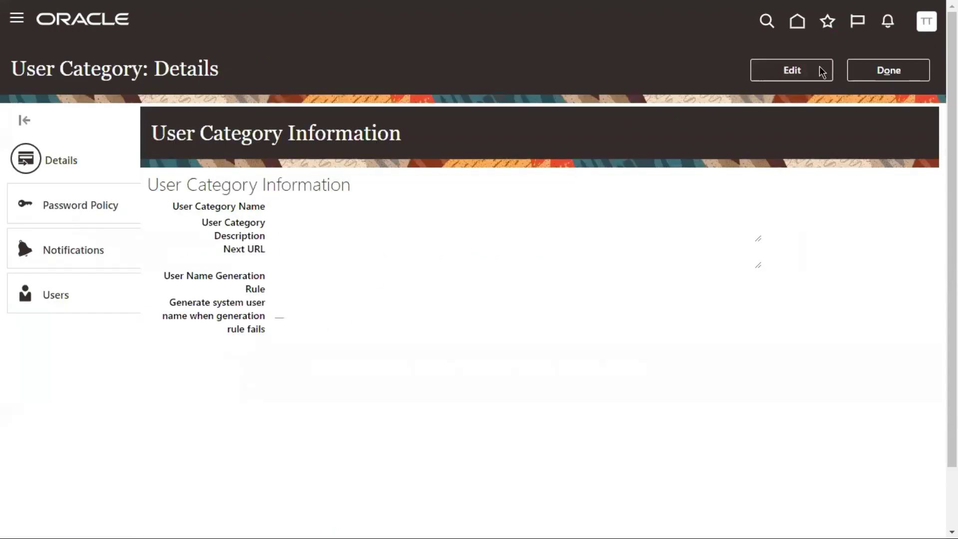
{"action": "left_click", "coordinate": [809, 71]}
{"action": "left_click", "coordinate": [217, 124]}
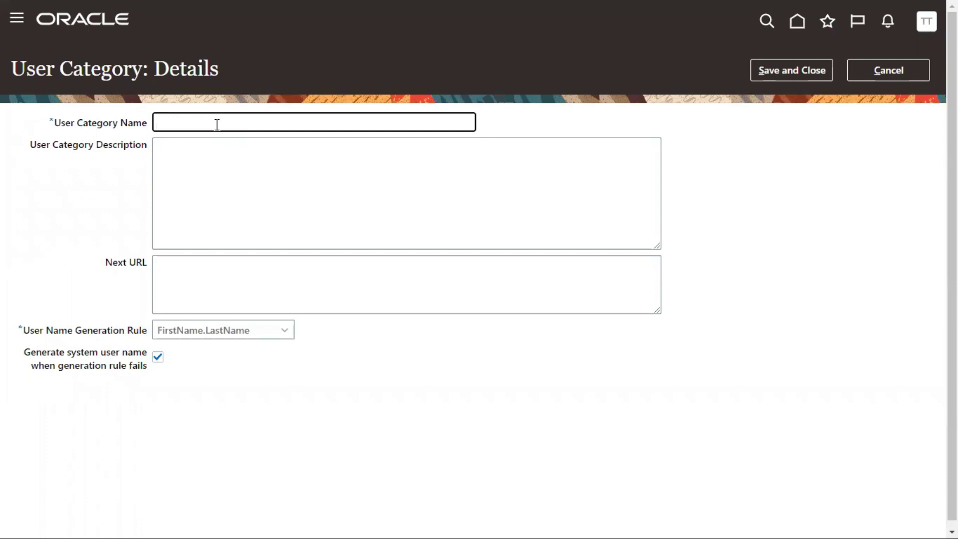
{"action": "type", "text": "TATAUSERCategory"}
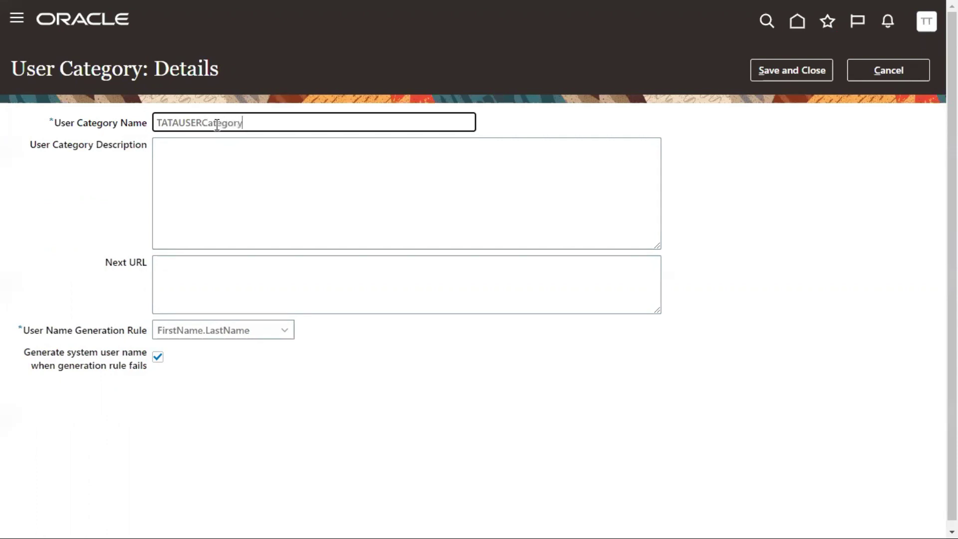
{"action": "key", "text": "BackSpace"}
{"action": "key", "text": "BackSpace"}
{"action": "key", "text": "BackSpace"}
{"action": "type", "text": "ATEGO"}
Copy the name into the Description, choose the Email username generation rule, and save
{"action": "key", "text": "ctrl+a"}
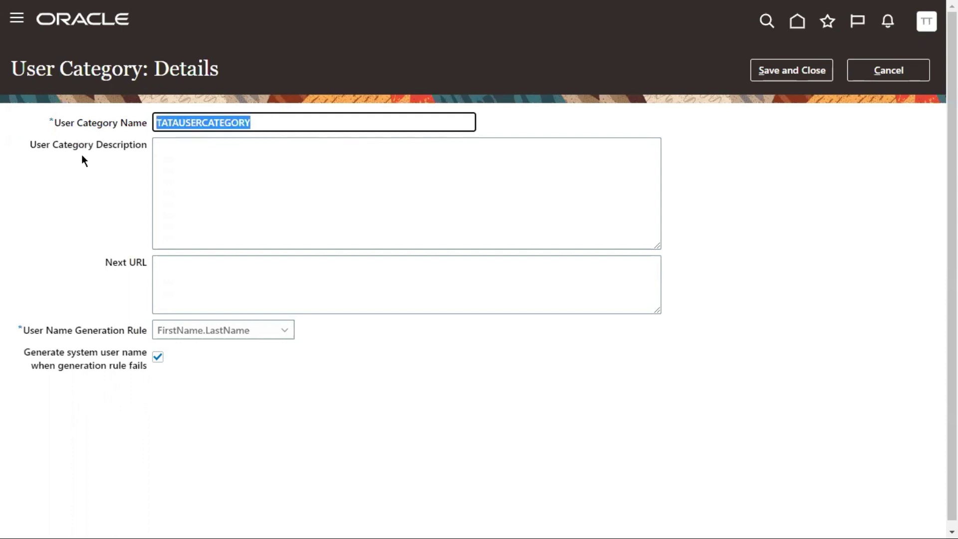
{"action": "key", "text": "ctrl+c"}
{"action": "left_click", "coordinate": [204, 175]}
{"action": "key", "text": "ctrl+v"}
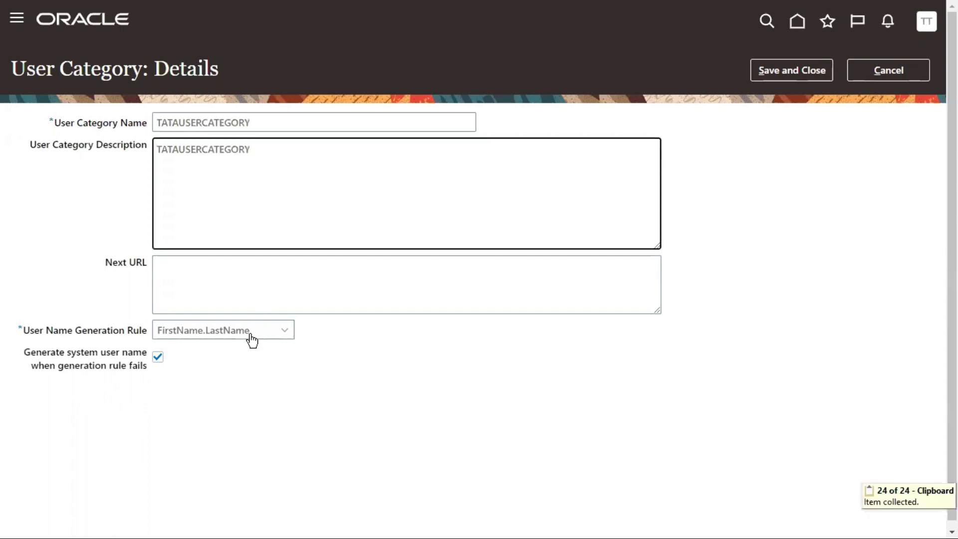
{"action": "left_click", "coordinate": [249, 332]}
{"action": "left_click", "coordinate": [196, 372]}
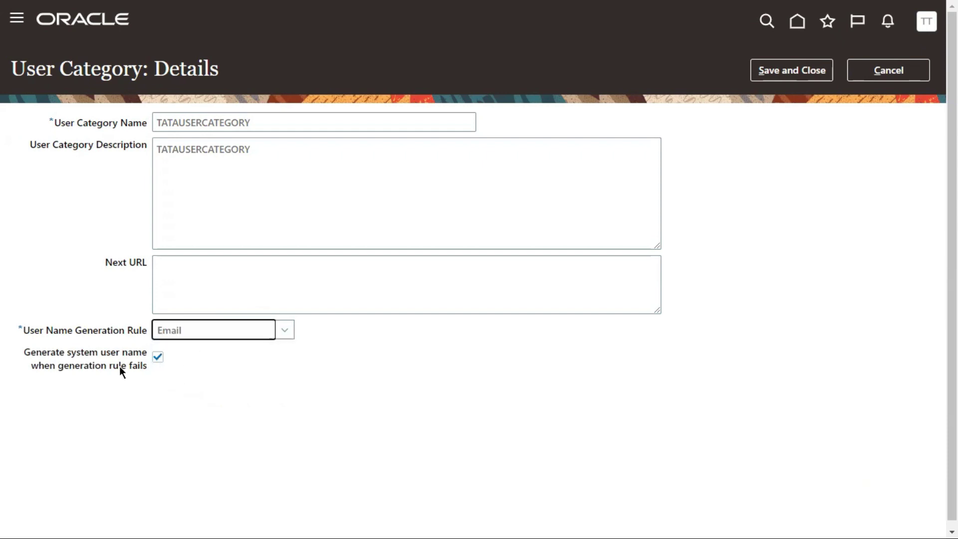
{"action": "left_click", "coordinate": [790, 82]}
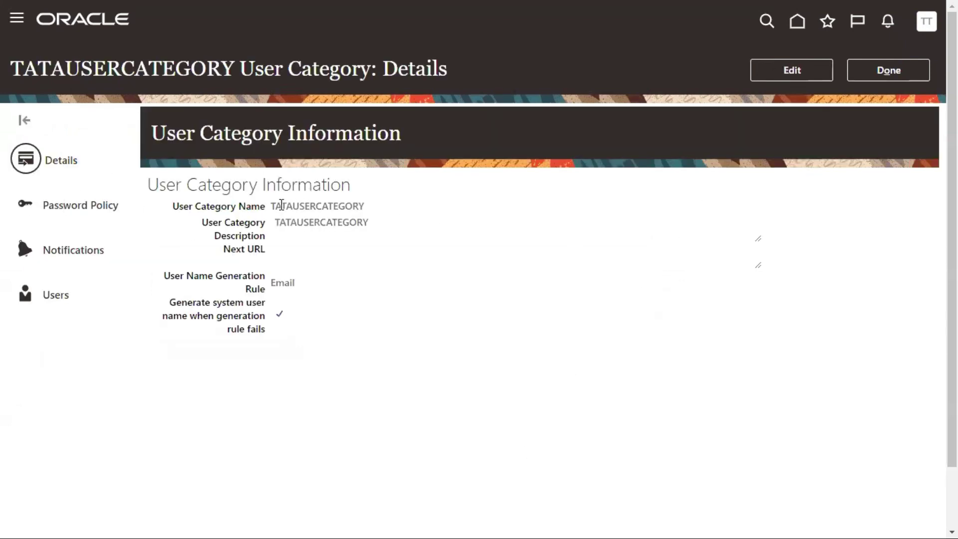
Set a 120-day password expiration and Complex passwords, disable admin manual reset, and save
{"action": "left_click", "coordinate": [93, 207]}
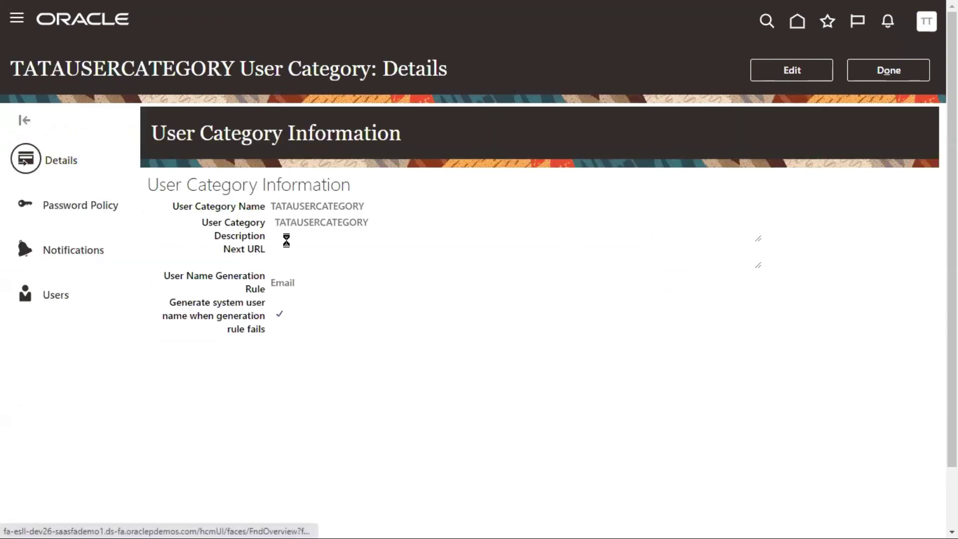
{"action": "left_click", "coordinate": [793, 72]}
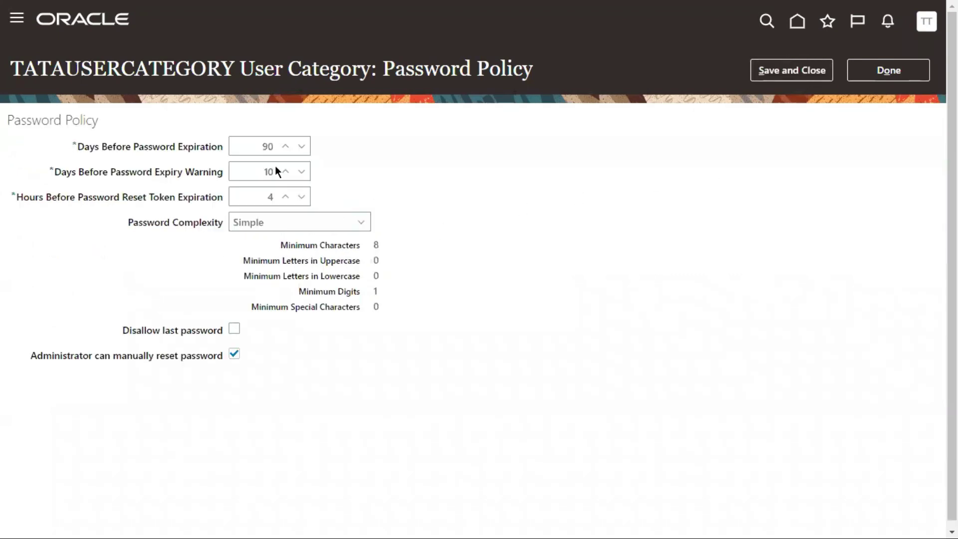
{"action": "left_click", "coordinate": [276, 148]}
{"action": "double_click", "coordinate": [276, 148]}
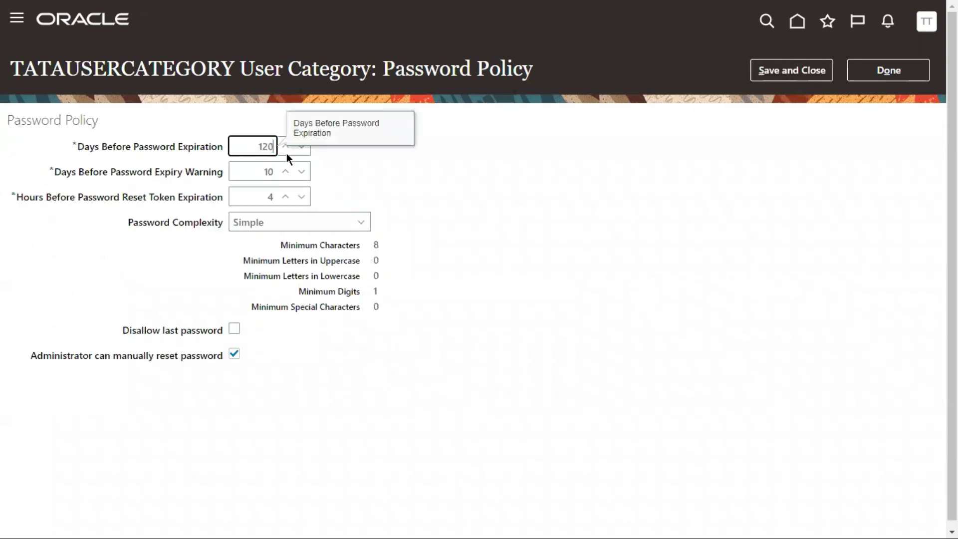
{"action": "left_click", "coordinate": [450, 187]}
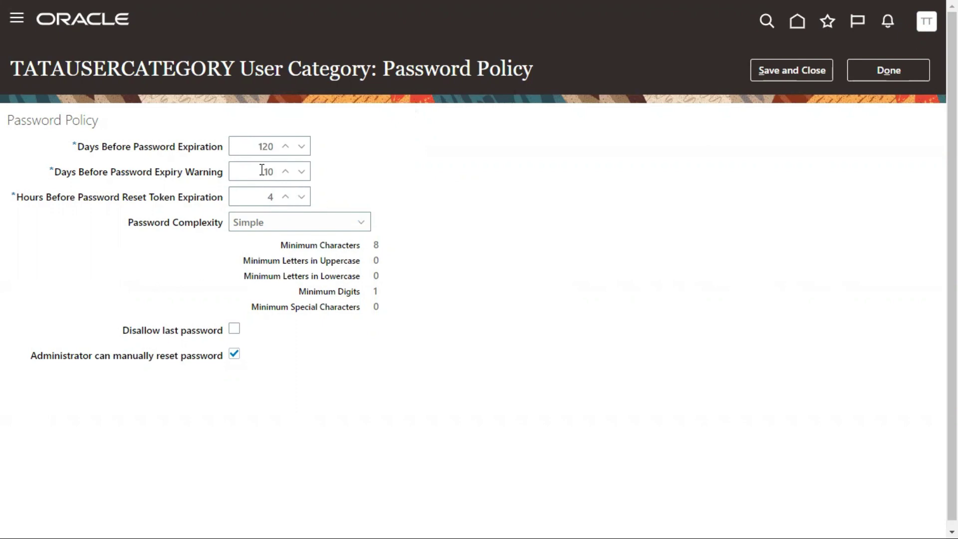
{"action": "left_click", "coordinate": [244, 226]}
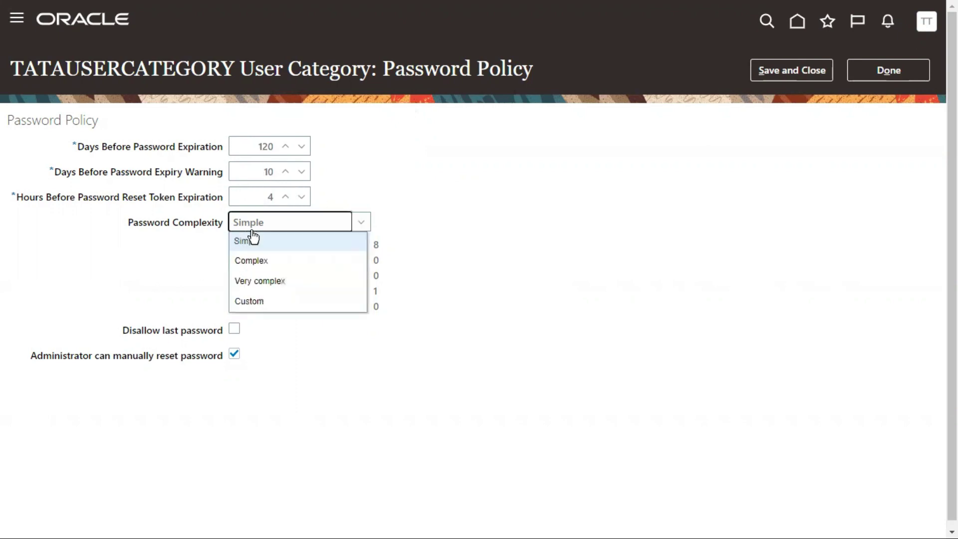
{"action": "left_click", "coordinate": [259, 262]}
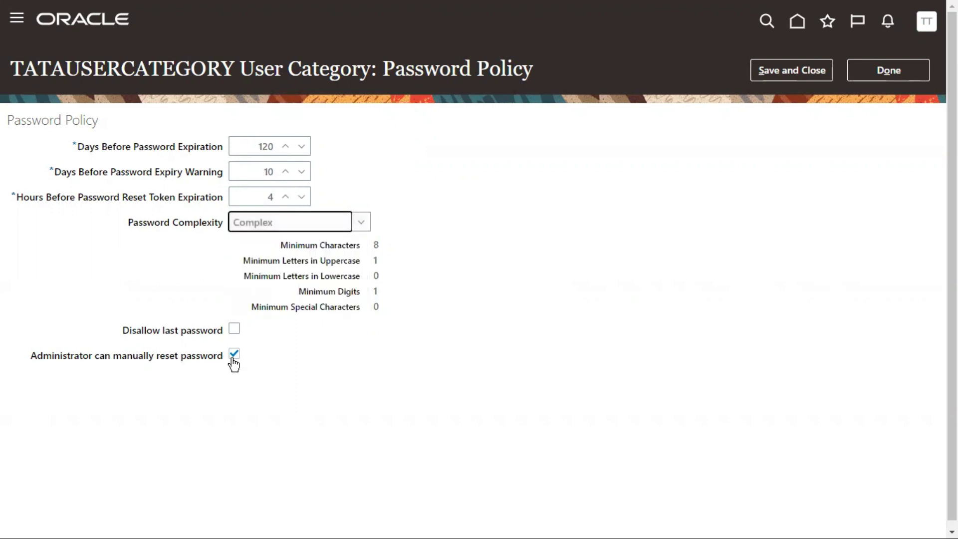
{"action": "left_click", "coordinate": [233, 355]}
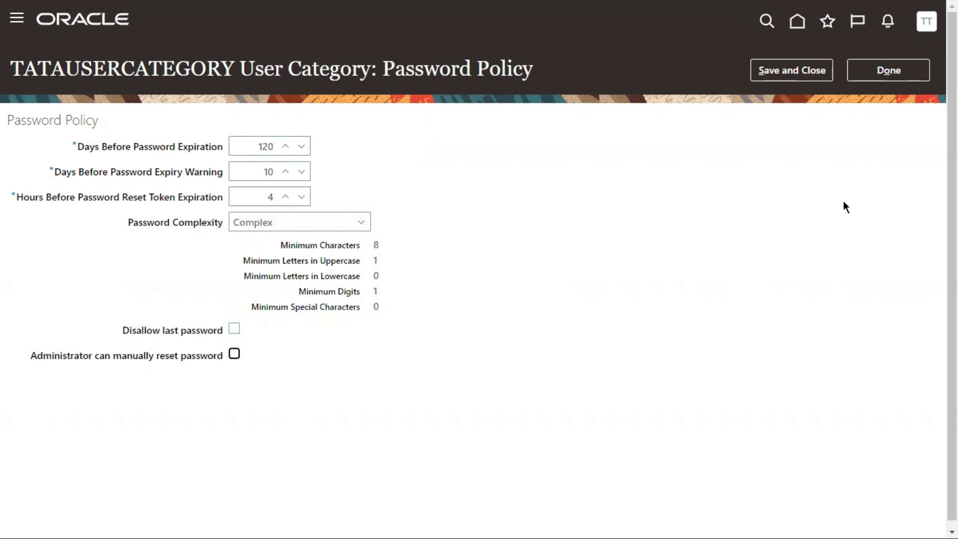
{"action": "left_click", "coordinate": [789, 71]}
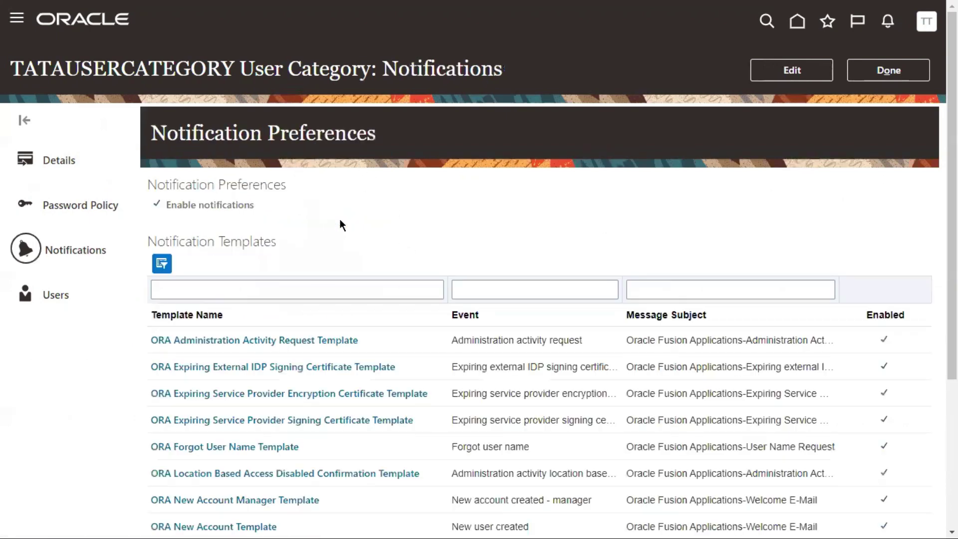
Uncheck Enable notifications for TATAUSERCATEGORY and save the change
{"action": "scroll", "coordinate": [505, 286], "scroll_direction": "down", "scroll_amount": 1}
{"action": "scroll", "coordinate": [505, 286], "scroll_direction": "down", "scroll_amount": 2}
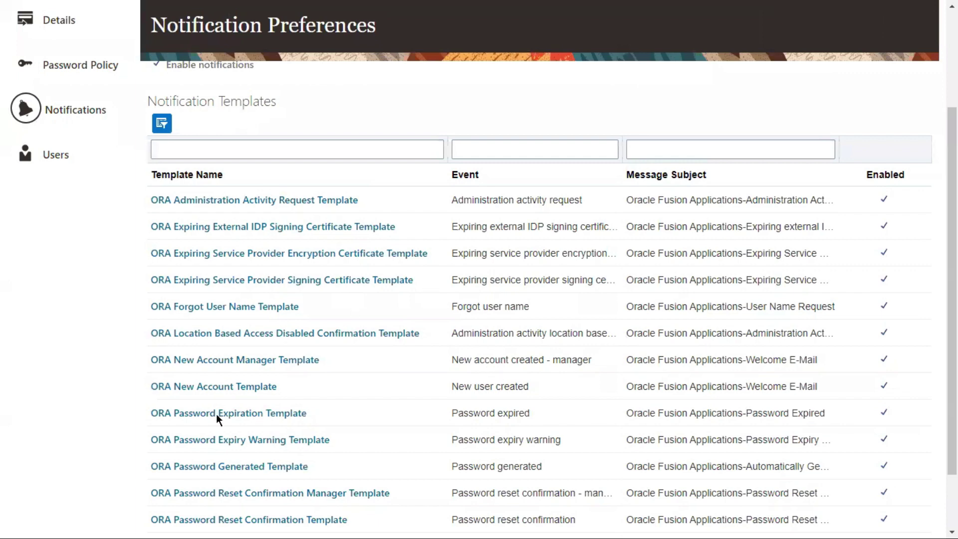
{"action": "scroll", "coordinate": [510, 269], "scroll_direction": "down", "scroll_amount": 1}
{"action": "scroll", "coordinate": [592, 175], "scroll_direction": "up", "scroll_amount": 4}
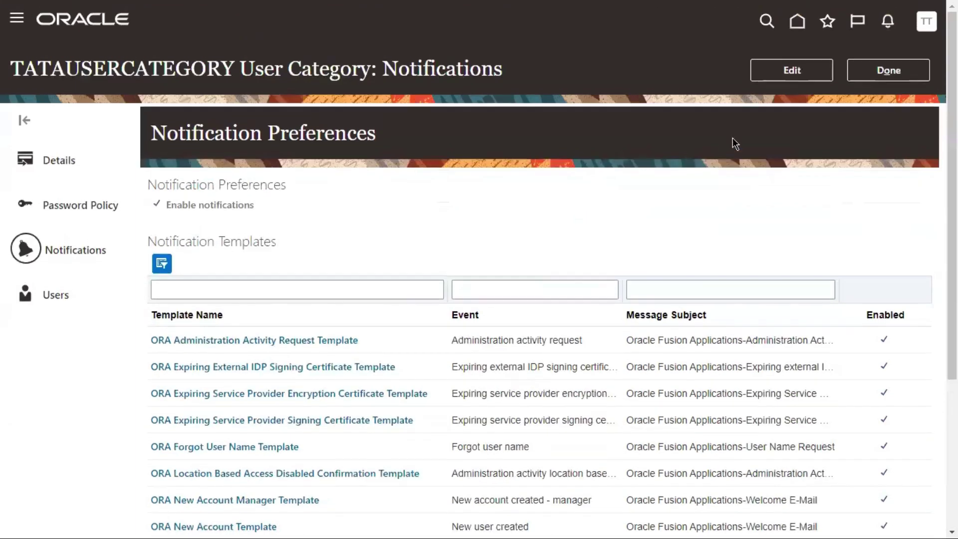
{"action": "left_click", "coordinate": [770, 70]}
{"action": "scroll", "coordinate": [763, 178], "scroll_direction": "down", "scroll_amount": 2}
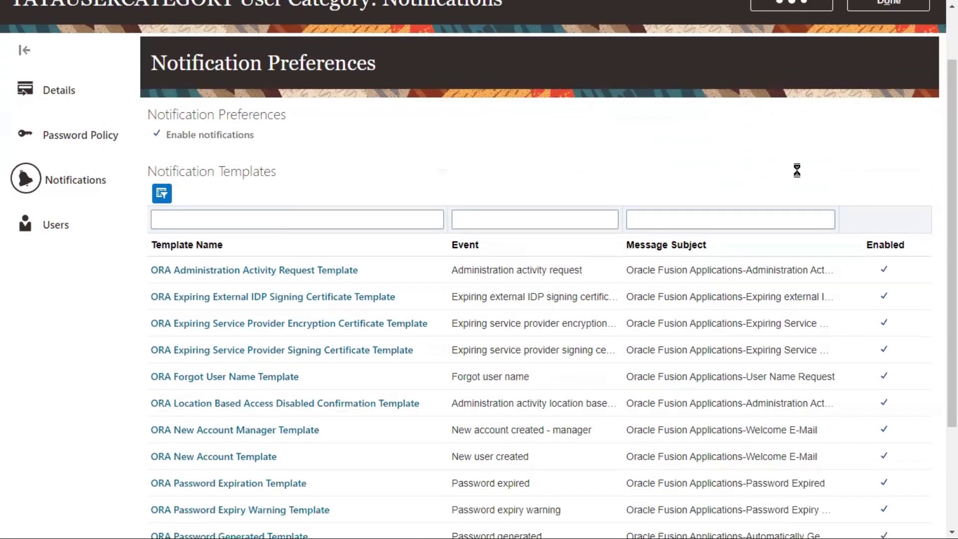
{"action": "scroll", "coordinate": [821, 163], "scroll_direction": "down", "scroll_amount": 1}
{"action": "scroll", "coordinate": [453, 352], "scroll_direction": "down", "scroll_amount": 1}
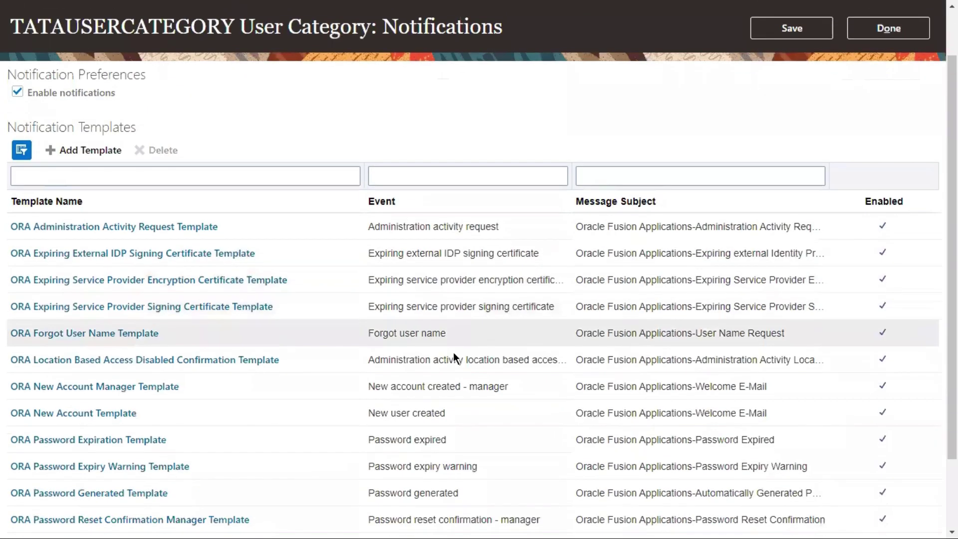
{"action": "scroll", "coordinate": [396, 273], "scroll_direction": "up", "scroll_amount": 1}
{"action": "left_click", "coordinate": [17, 138]}
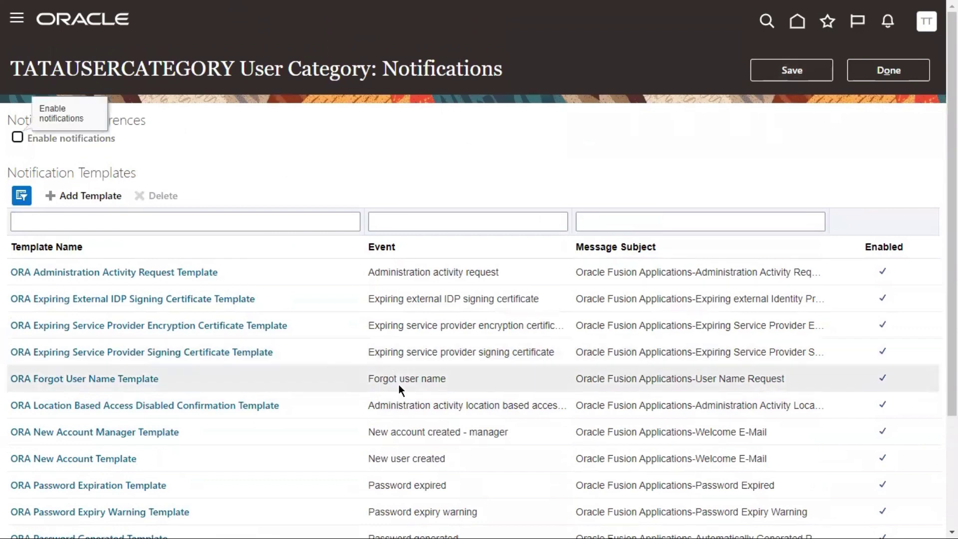
{"action": "left_click", "coordinate": [791, 70]}
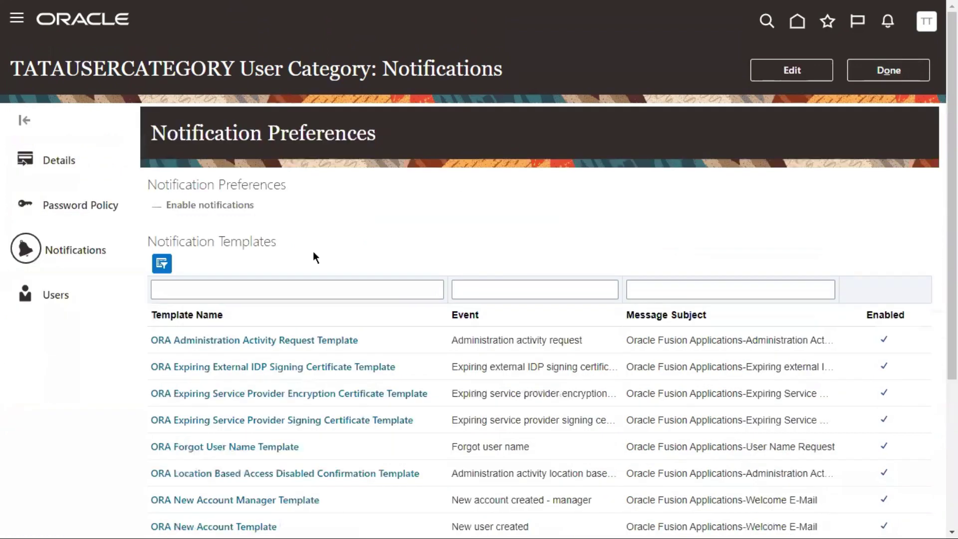
Review the category's Users section, then return to the User Categories list
{"action": "left_click", "coordinate": [86, 297]}
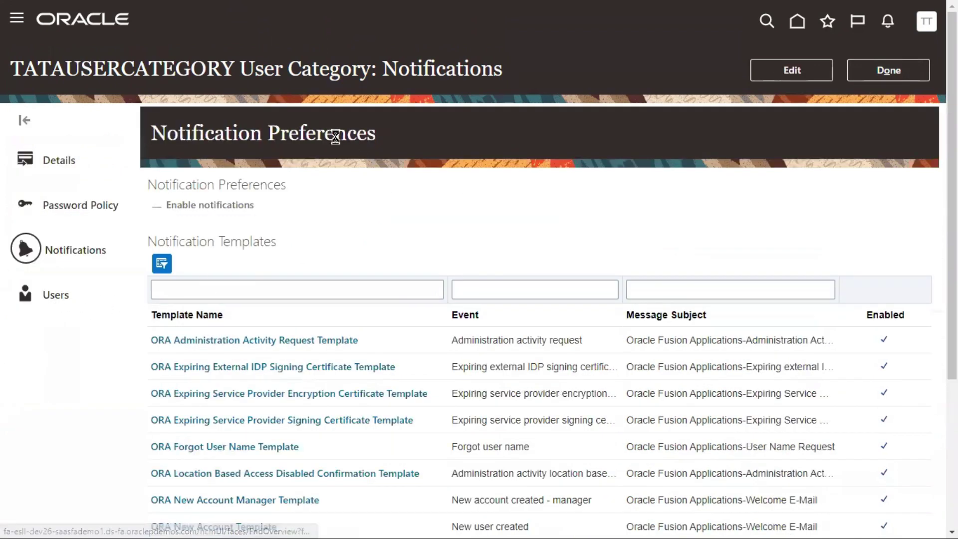
{"action": "double_click", "coordinate": [154, 134]}
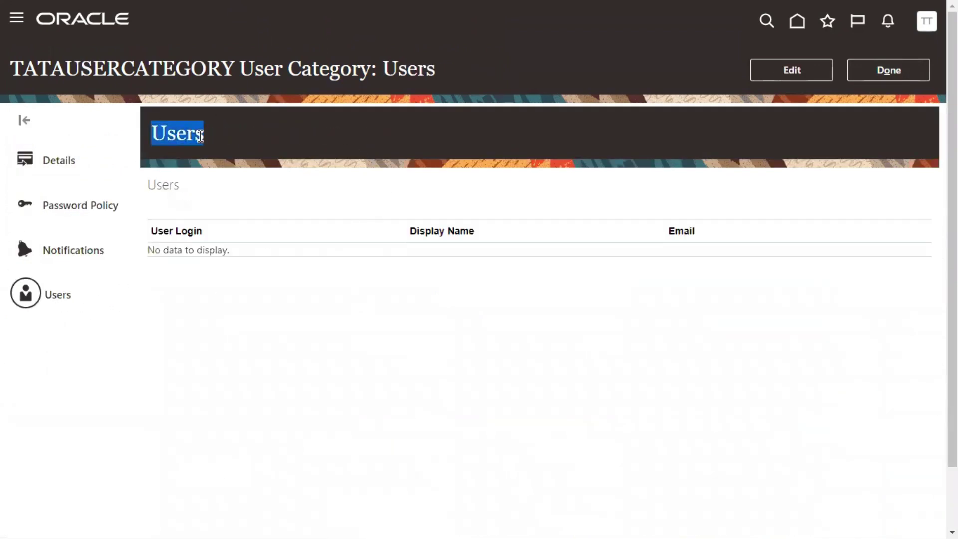
{"action": "left_click_drag", "start_coordinate": [38, 68], "coordinate": [122, 68]}
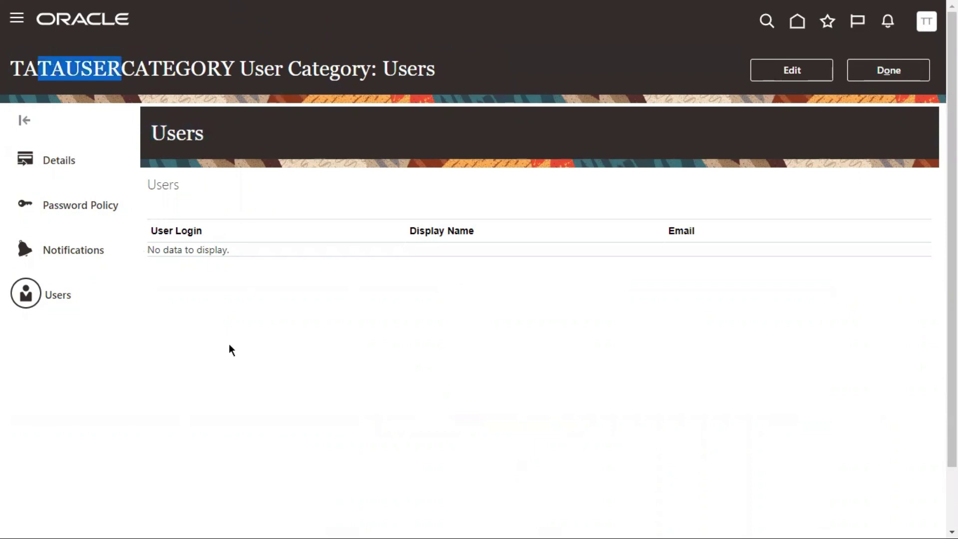
{"action": "left_click", "coordinate": [890, 71]}
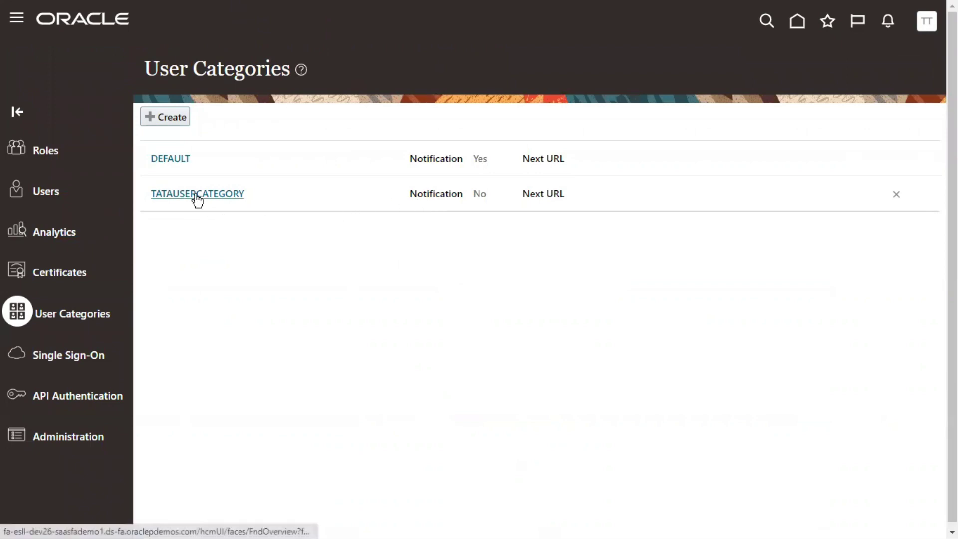
Leave the User Categories page and open User Accounts from the left navigation panel
{"action": "double_click", "coordinate": [482, 190]}
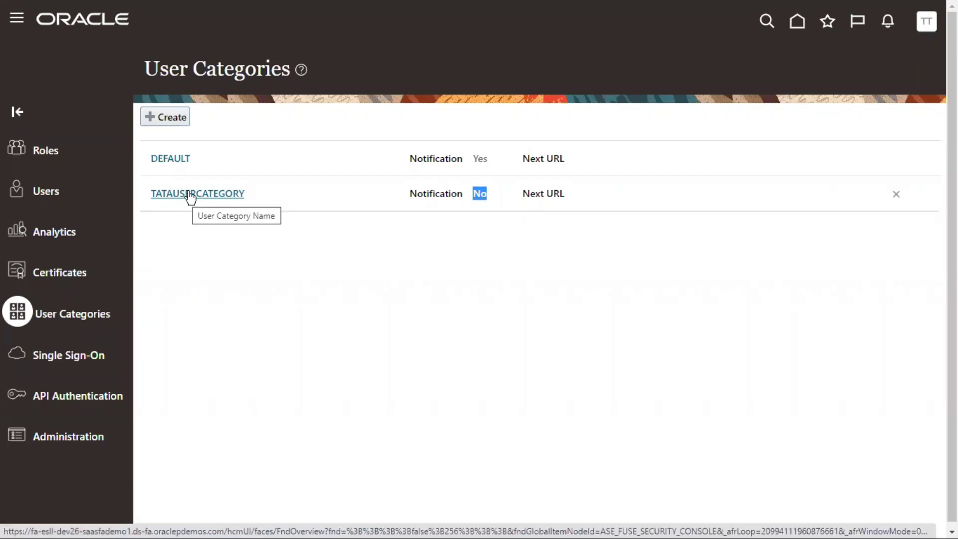
{"action": "left_click", "coordinate": [251, 278]}
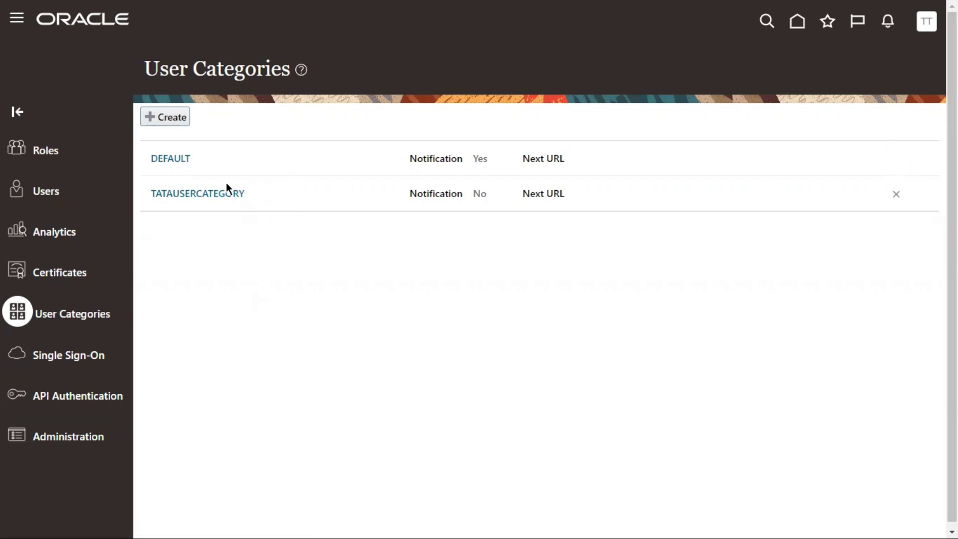
{"action": "left_click_drag", "start_coordinate": [171, 67], "coordinate": [247, 62]}
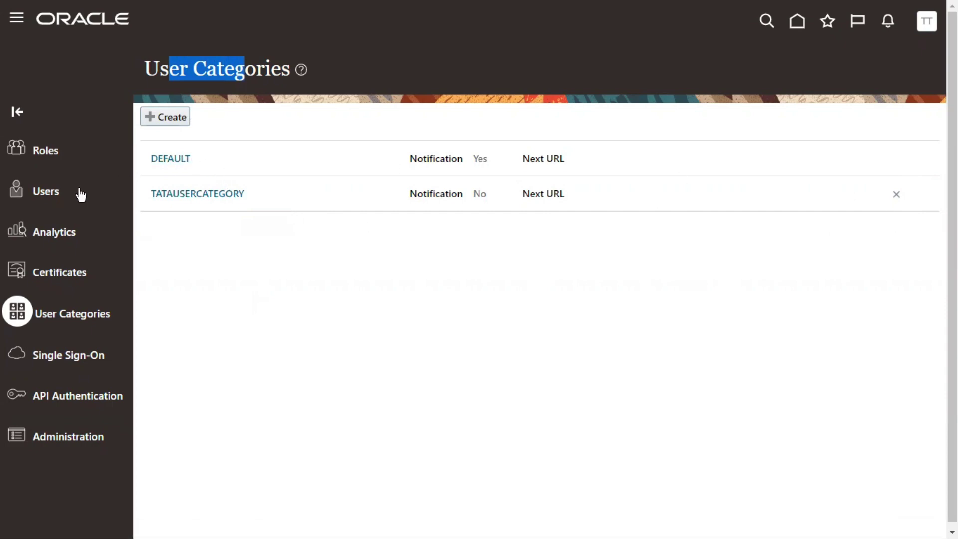
{"action": "left_click", "coordinate": [39, 194]}
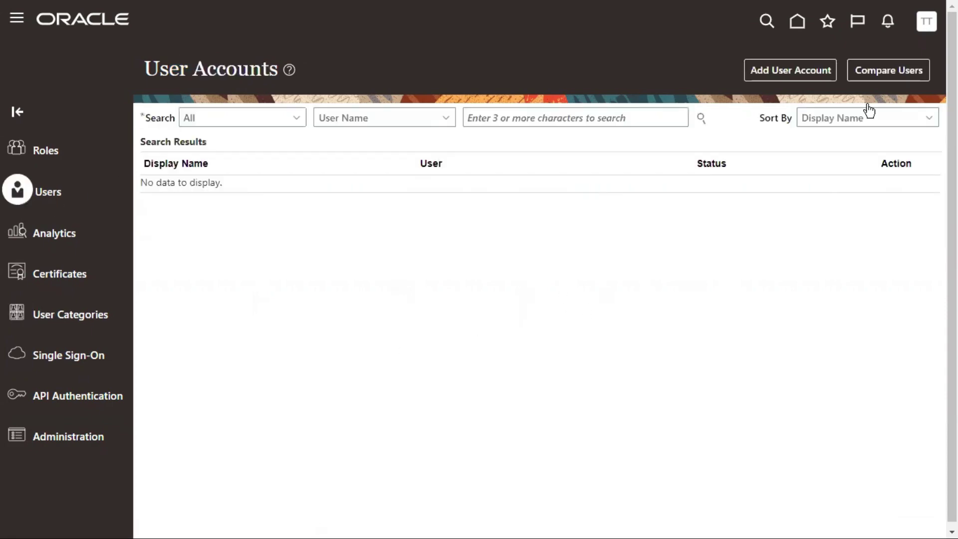
Start a new user account and set its User Category to TATAUSERCATEGORY
{"action": "left_click", "coordinate": [818, 69]}
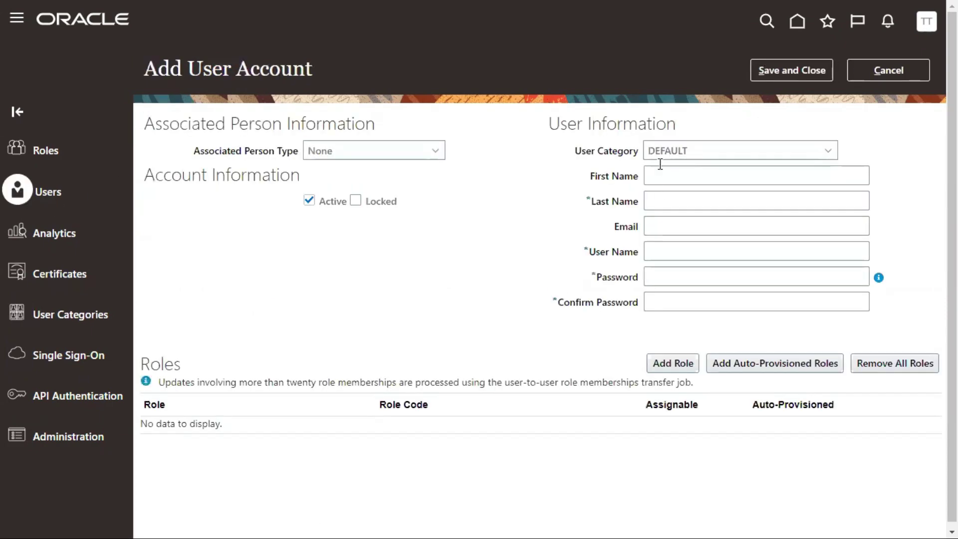
{"action": "left_click_drag", "start_coordinate": [581, 150], "coordinate": [672, 155]}
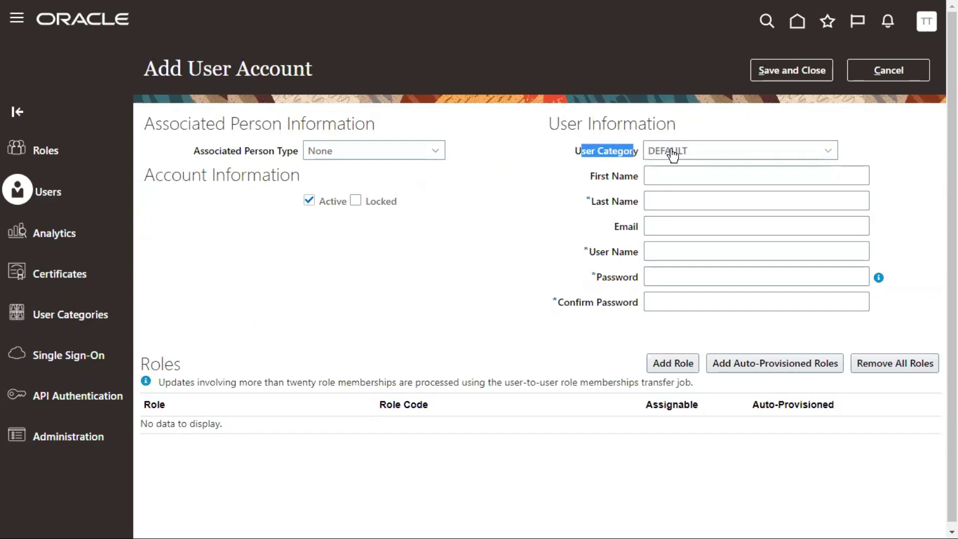
{"action": "left_click", "coordinate": [673, 154]}
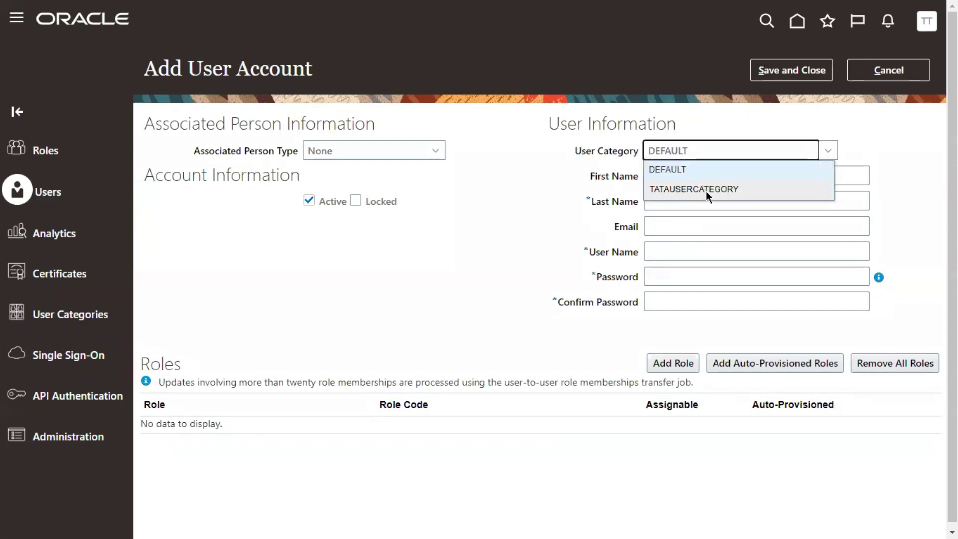
{"action": "left_click", "coordinate": [706, 190]}
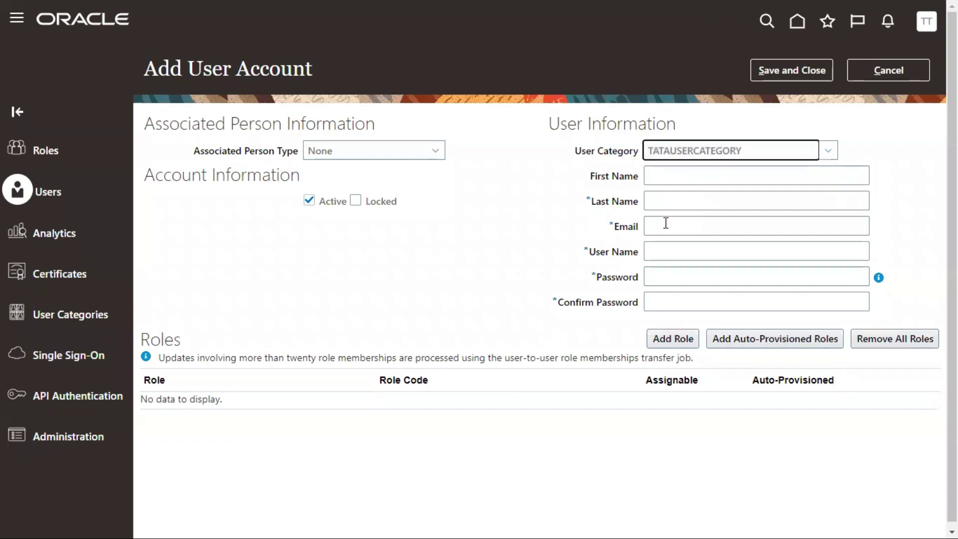
Fill in the new user's first name, last name and e-mail address
{"action": "left_click", "coordinate": [660, 180]}
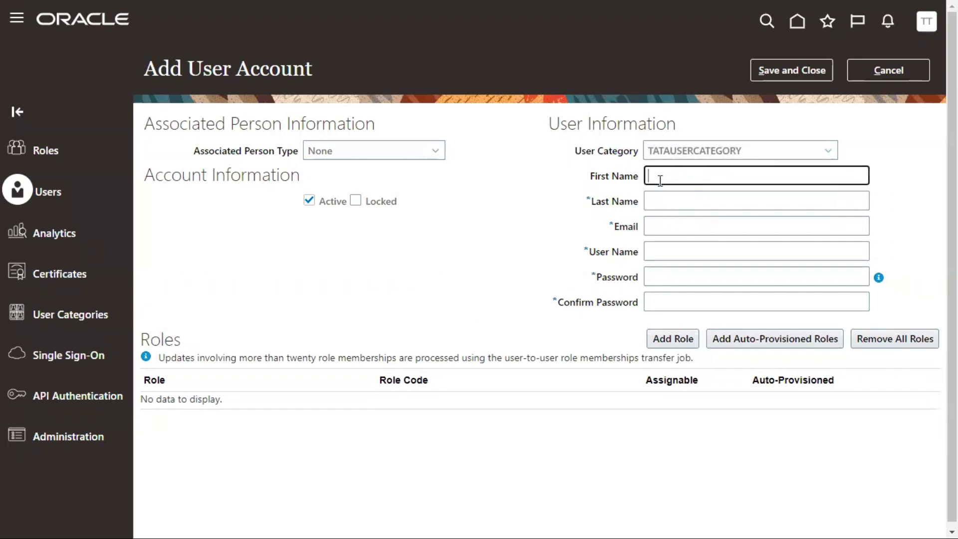
{"action": "key", "text": "Tab"}
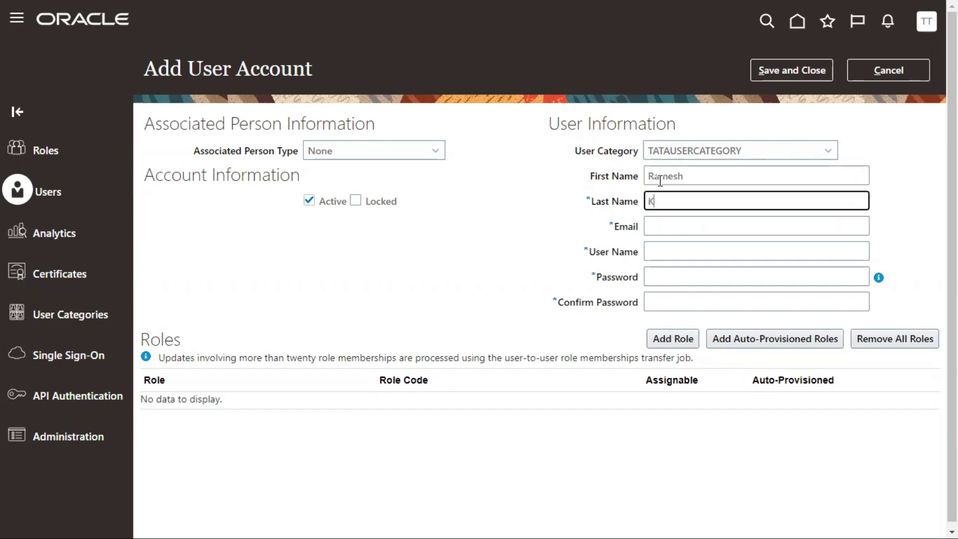
{"action": "key", "text": "Tab"}
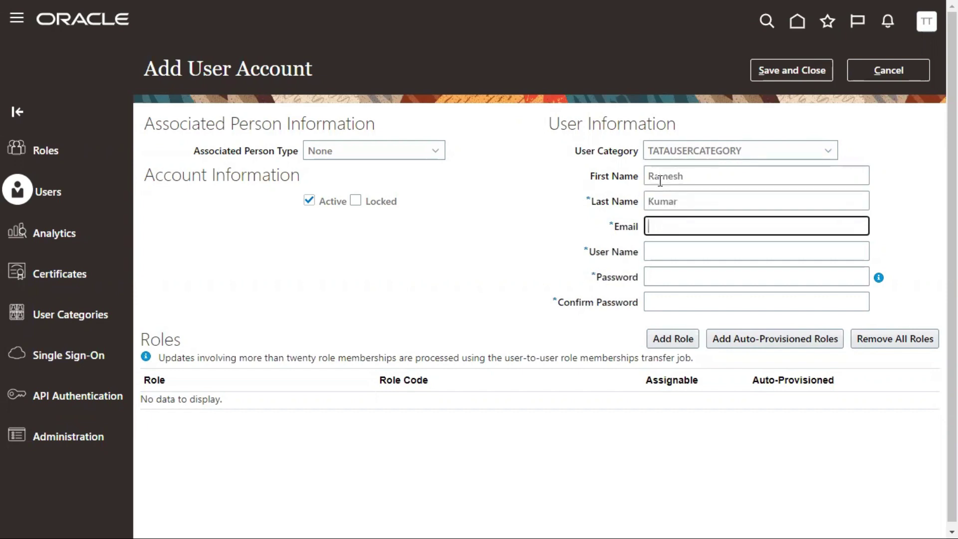
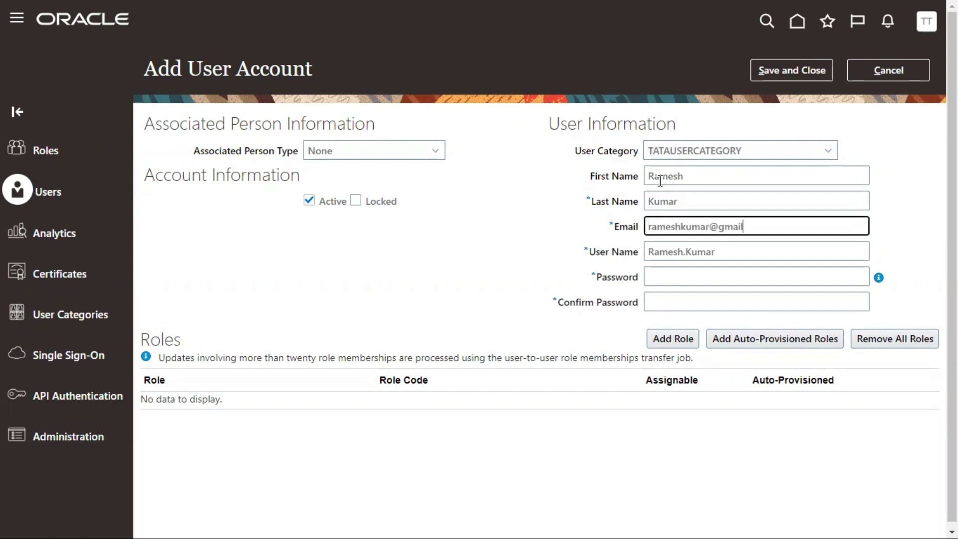
Paste the e-mail address into User Name, then cancel the Add User Account form
{"action": "key", "text": "Tab"}
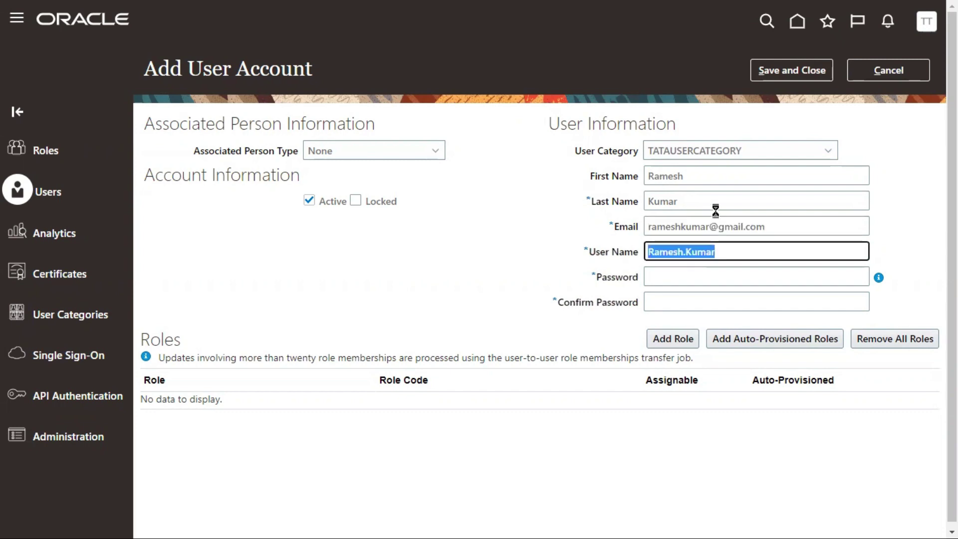
{"action": "key", "text": "ctrl+v"}
{"action": "left_click_drag", "start_coordinate": [772, 252], "coordinate": [651, 261]}
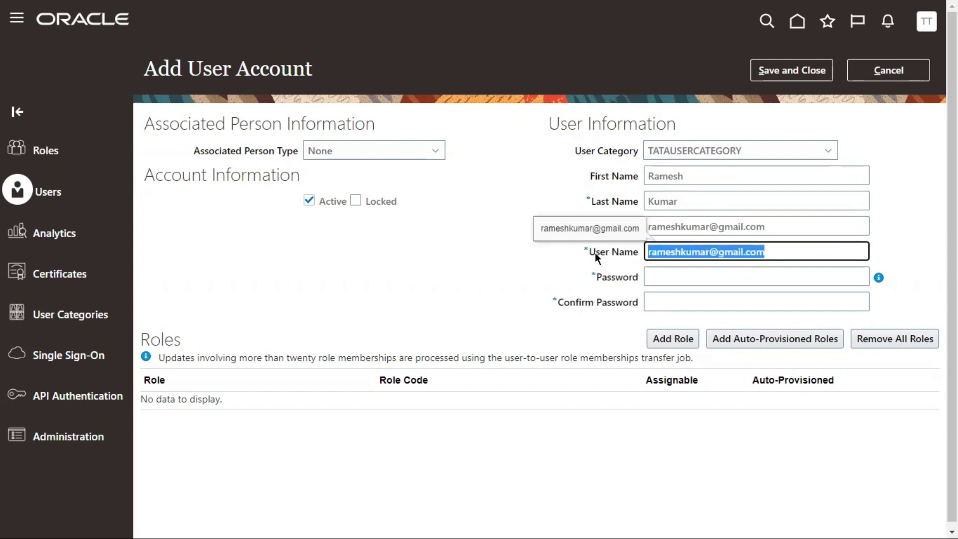
{"action": "left_click_drag", "start_coordinate": [589, 252], "coordinate": [641, 253]}
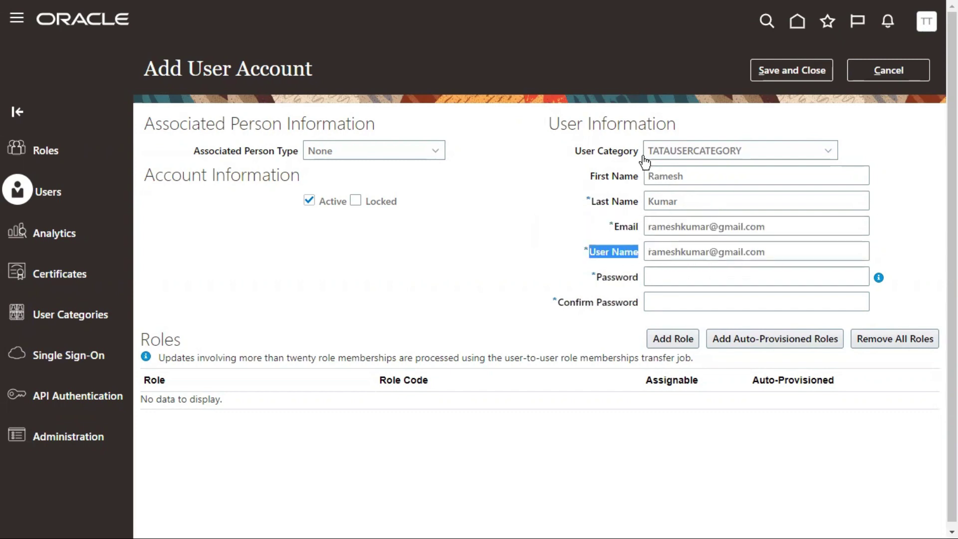
{"action": "left_click_drag", "start_coordinate": [575, 150], "coordinate": [626, 149]}
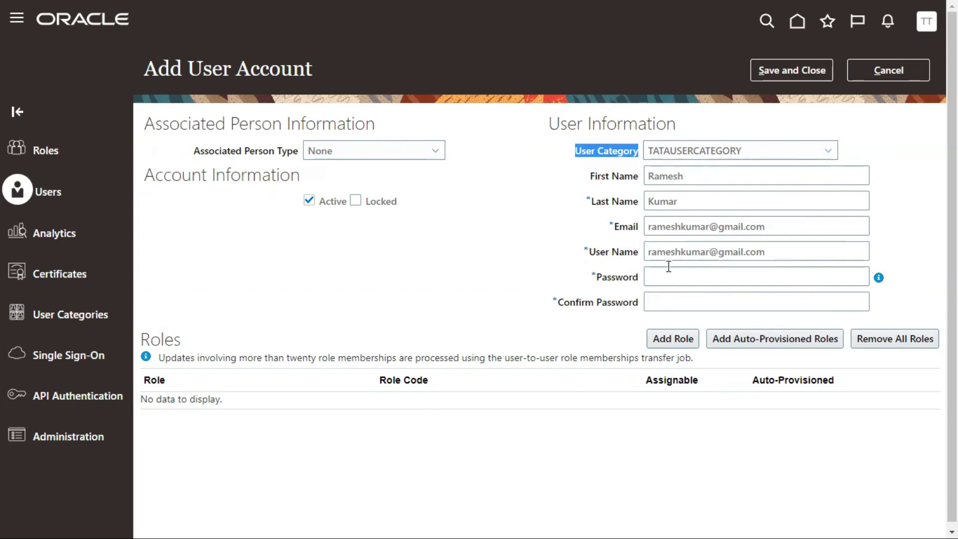
{"action": "left_click", "coordinate": [913, 75]}
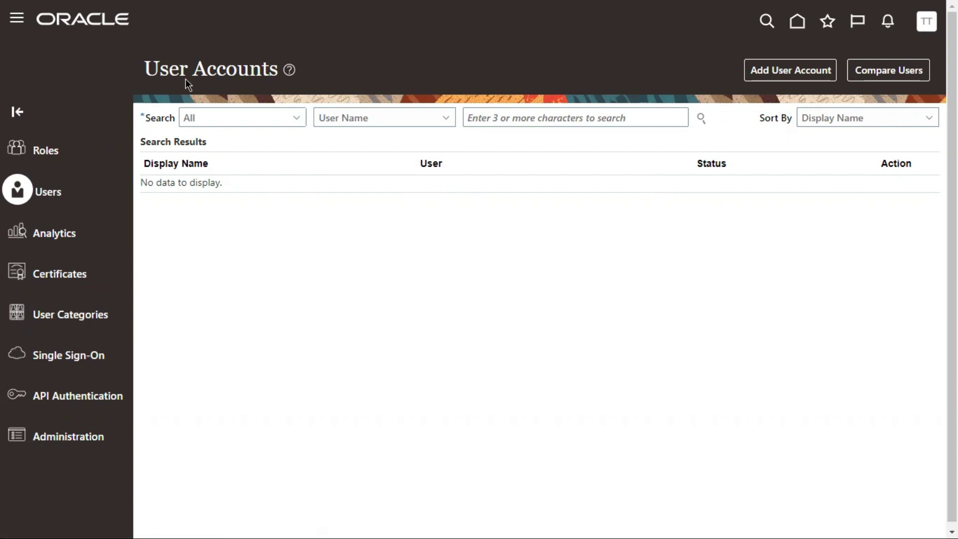
Search the user accounts by the existing user's first name
{"action": "left_click", "coordinate": [526, 121]}
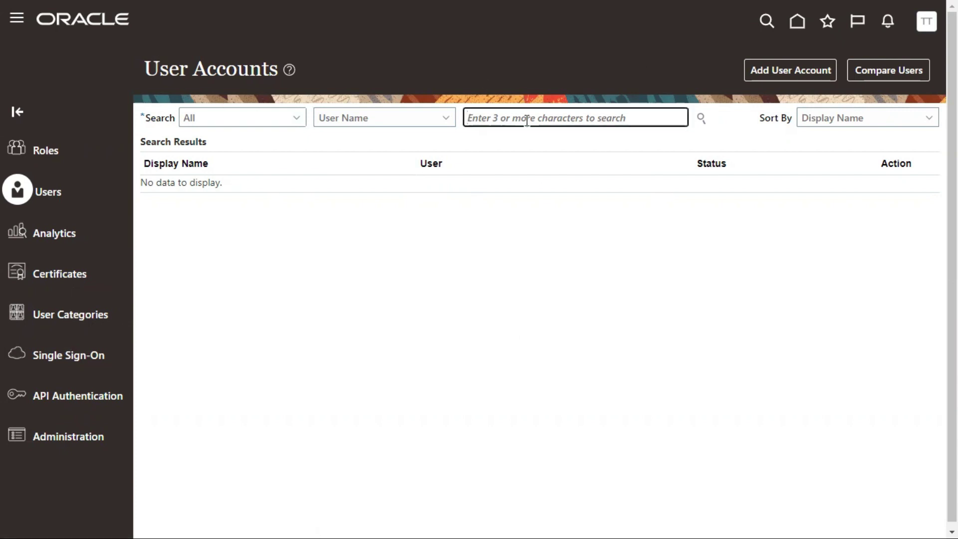
{"action": "type", "text": "hcm"}
{"action": "key", "text": "BackSpace"}
{"action": "key", "text": "BackSpace"}
{"action": "key", "text": "BackSpace"}
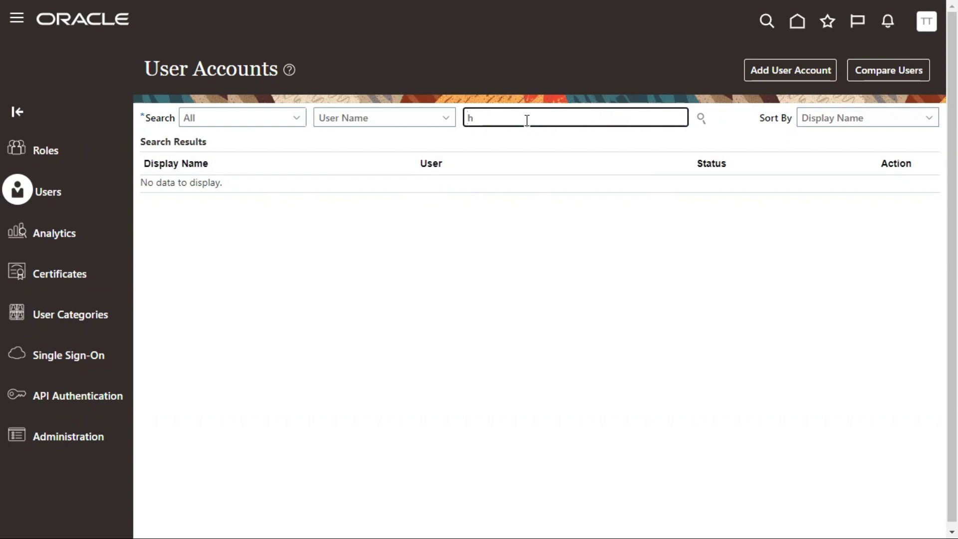
{"action": "type", "text": "john"}
{"action": "key", "text": "Return"}
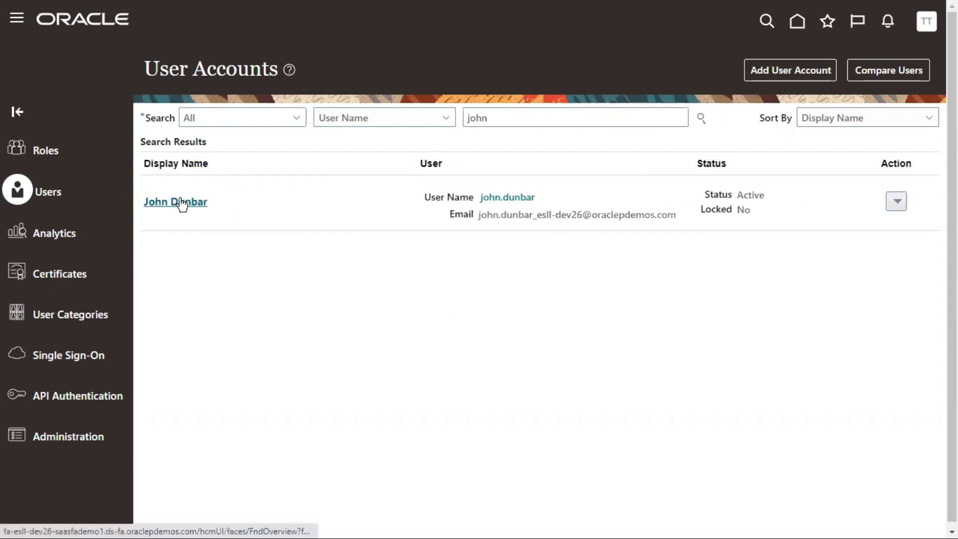
Change the found user's category from DEFAULT to TATAUSERCATEGORY, save, and return to the search results
{"action": "left_click", "coordinate": [179, 202]}
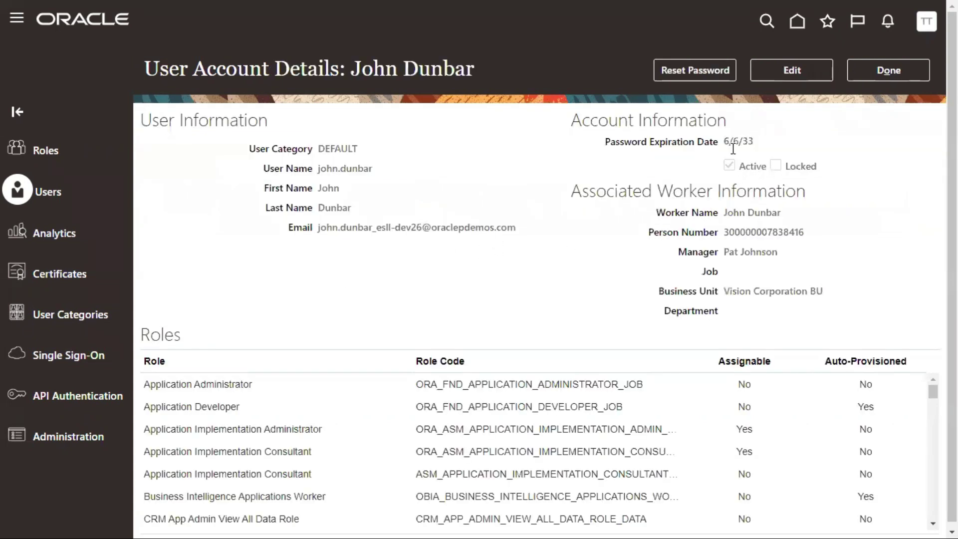
{"action": "left_click_drag", "start_coordinate": [317, 146], "coordinate": [354, 149]}
{"action": "left_click", "coordinate": [793, 75]}
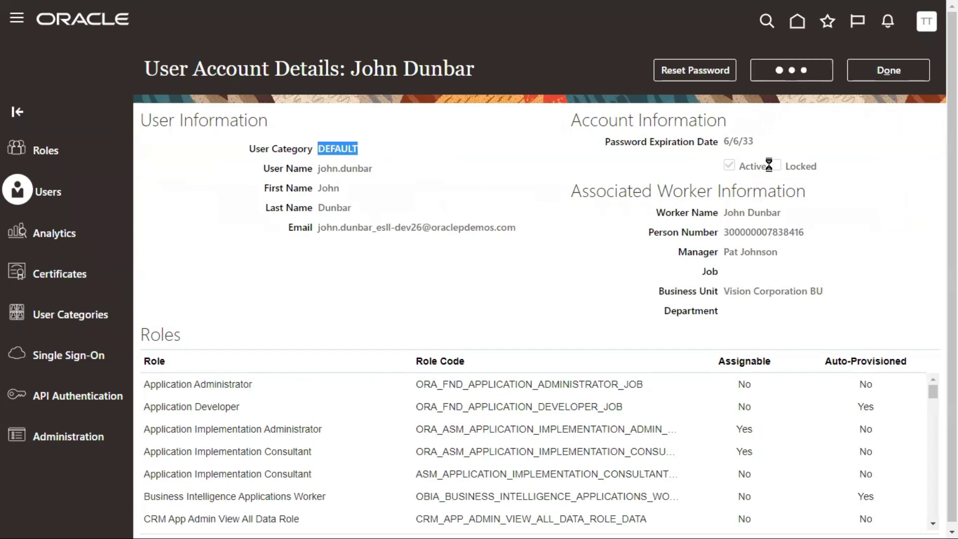
{"action": "left_click", "coordinate": [345, 154]}
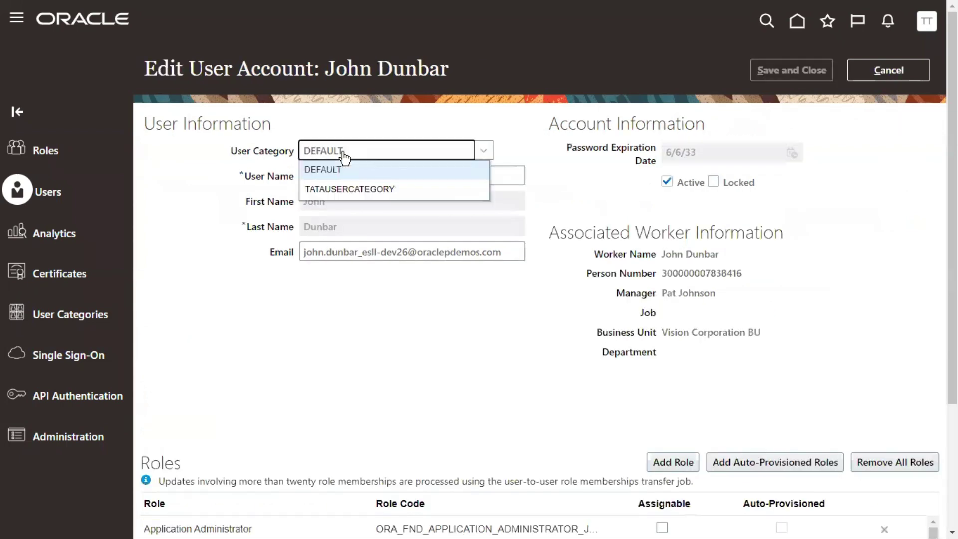
{"action": "left_click", "coordinate": [339, 188]}
{"action": "left_click", "coordinate": [360, 175]}
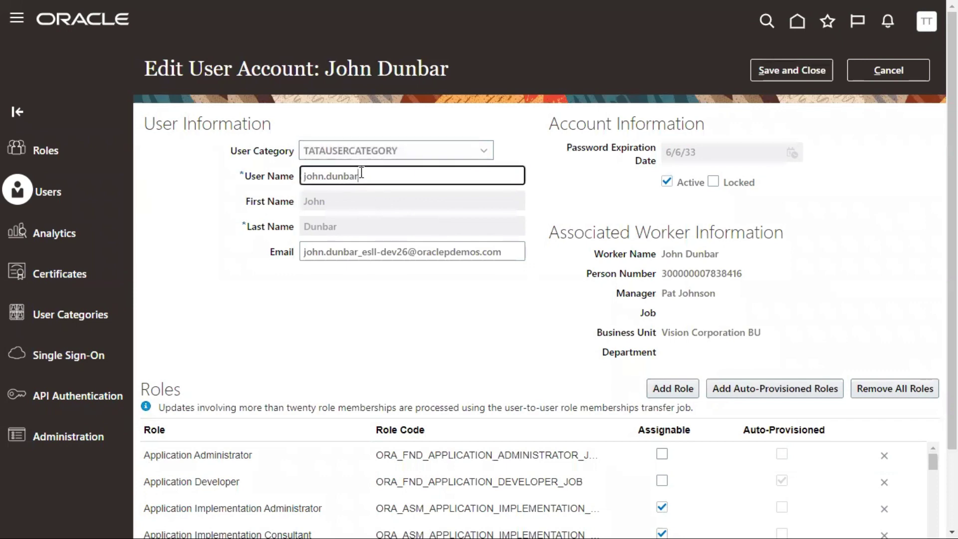
{"action": "left_click", "coordinate": [795, 69]}
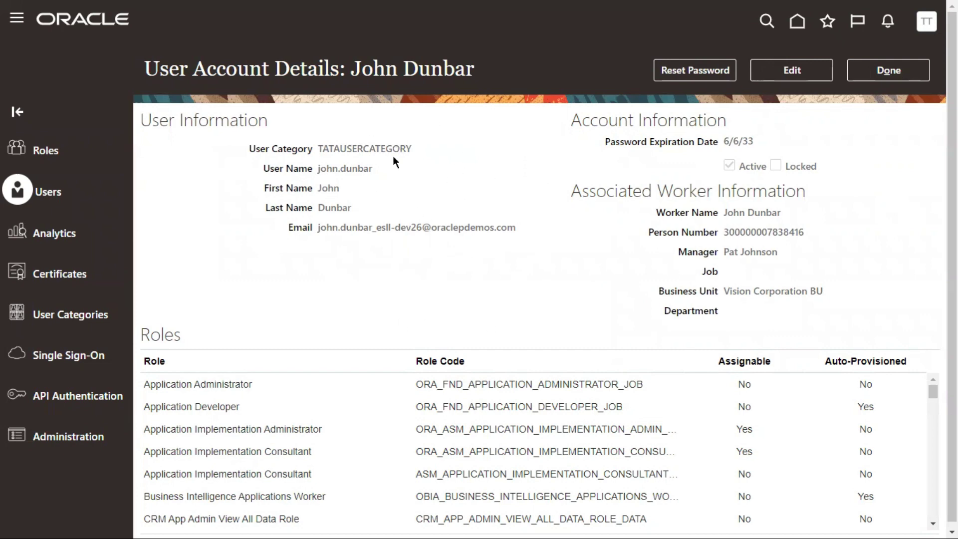
{"action": "left_click_drag", "start_coordinate": [333, 150], "coordinate": [392, 150]}
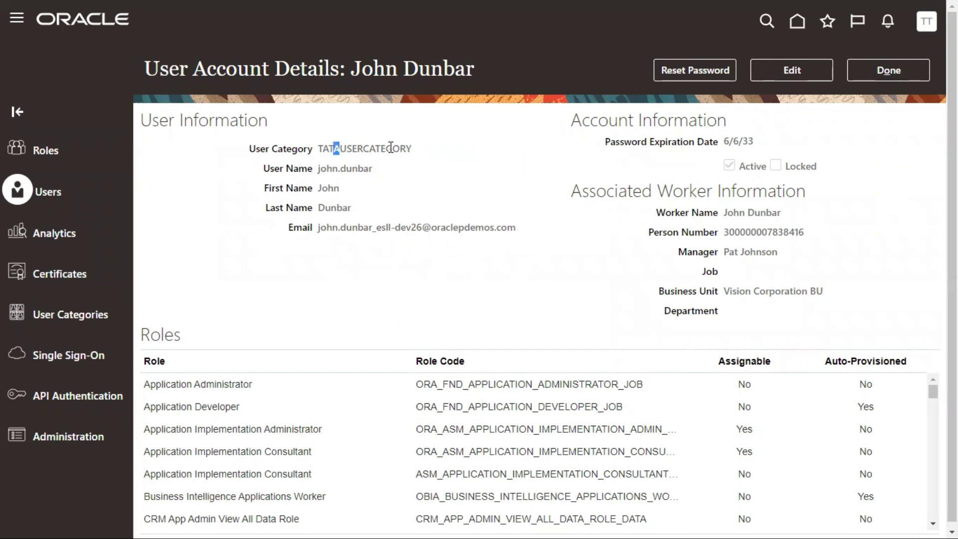
{"action": "left_click", "coordinate": [890, 73]}
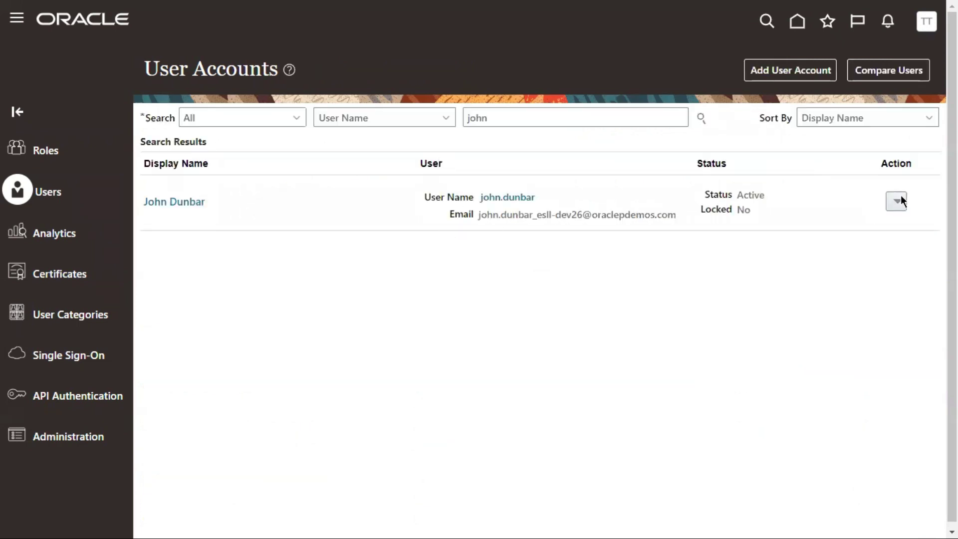
Open the user's Reset Password dialog to review the options, then cancel it
{"action": "left_click", "coordinate": [897, 201]}
{"action": "left_click", "coordinate": [831, 241]}
{"action": "left_click_drag", "start_coordinate": [222, 233], "coordinate": [310, 234]}
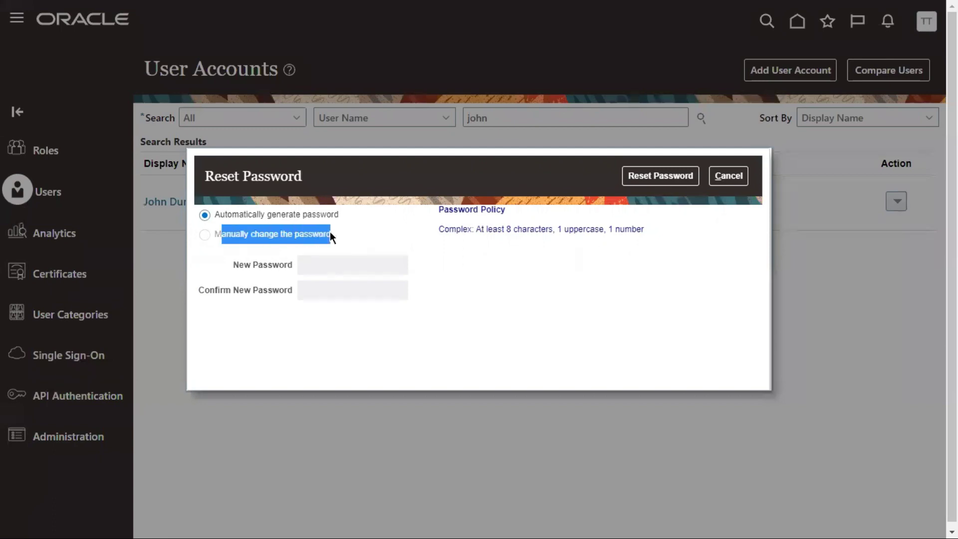
{"action": "double_click", "coordinate": [455, 228]}
{"action": "left_click", "coordinate": [727, 177]}
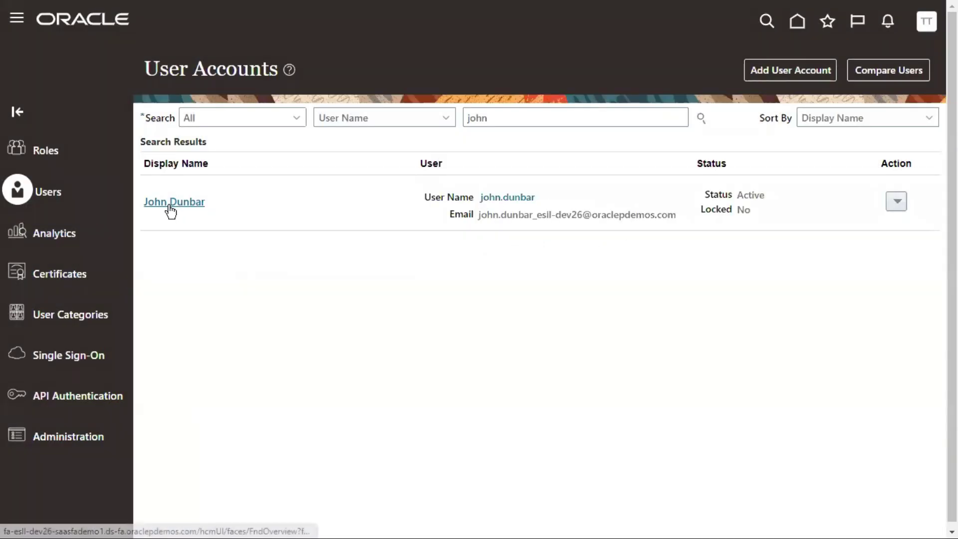
Confirm the user appears under TATAUSERCATEGORY's Users, then return to User Categories
{"action": "left_click", "coordinate": [55, 319]}
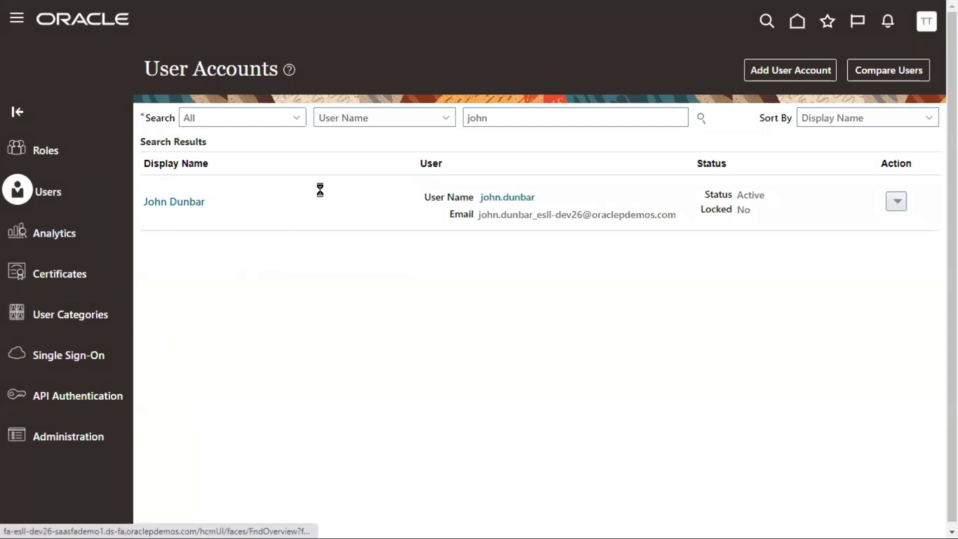
{"action": "left_click", "coordinate": [198, 196]}
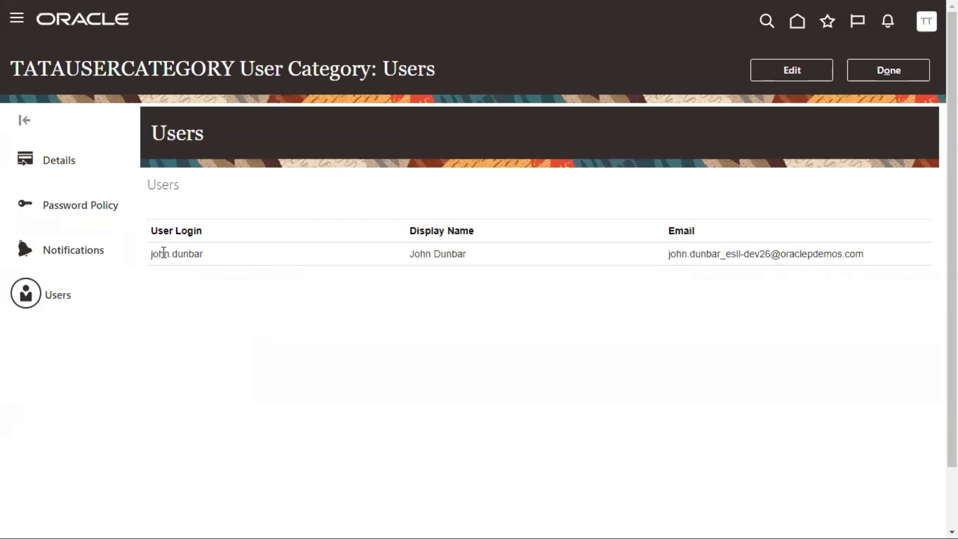
{"action": "left_click_drag", "start_coordinate": [165, 254], "coordinate": [195, 253]}
{"action": "left_click_drag", "start_coordinate": [180, 68], "coordinate": [189, 69]}
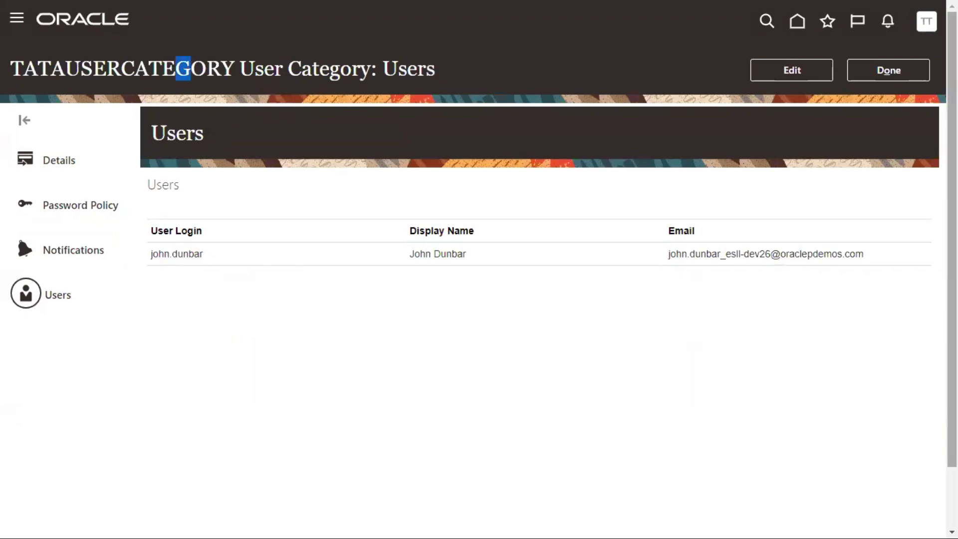
{"action": "left_click", "coordinate": [909, 71]}
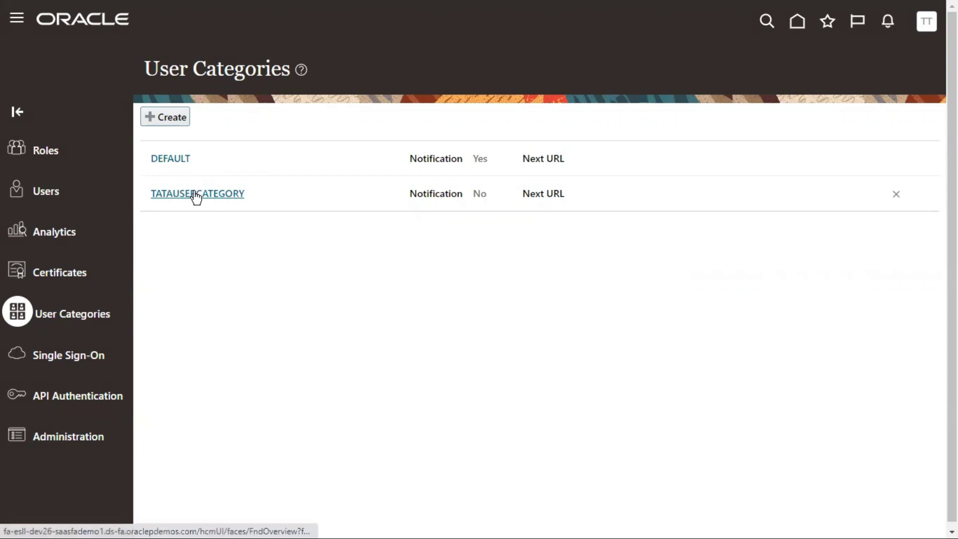
Return to TATAUSERCATEGORY and open its Users list for editing
{"action": "left_click", "coordinate": [43, 191]}
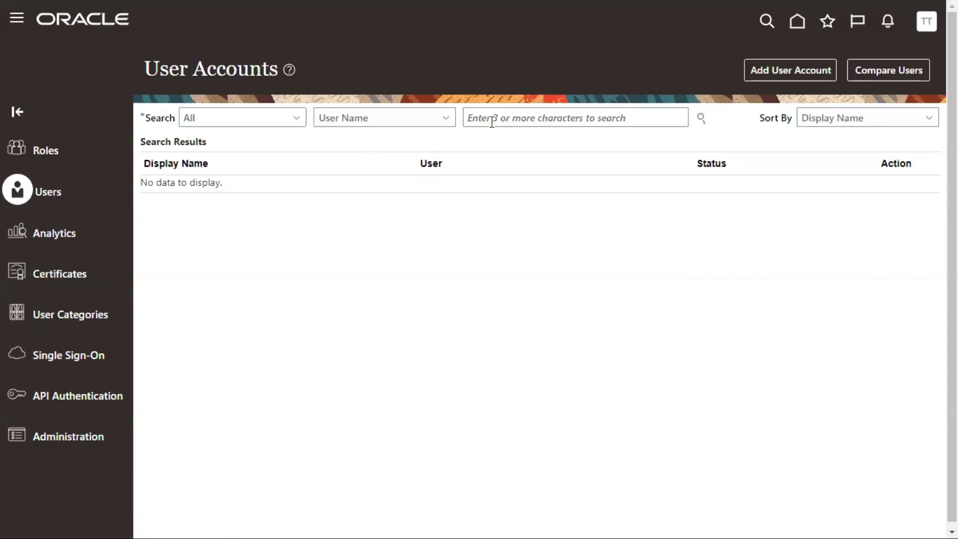
{"action": "left_click", "coordinate": [492, 120]}
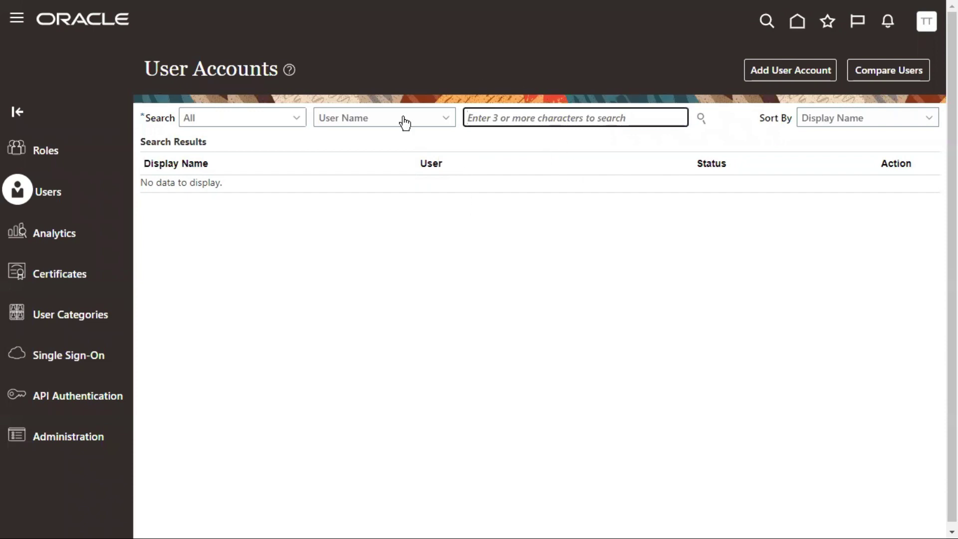
{"action": "left_click", "coordinate": [64, 317]}
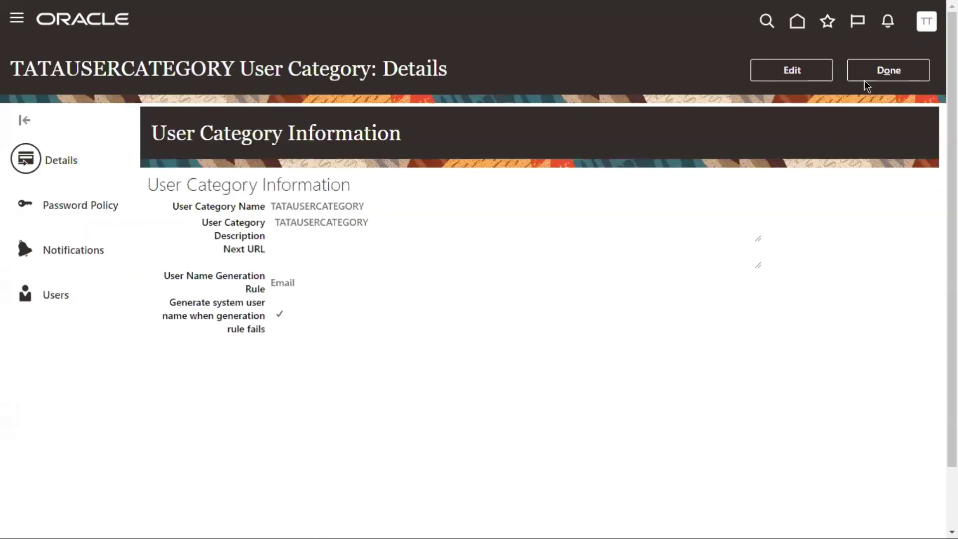
{"action": "left_click", "coordinate": [25, 299]}
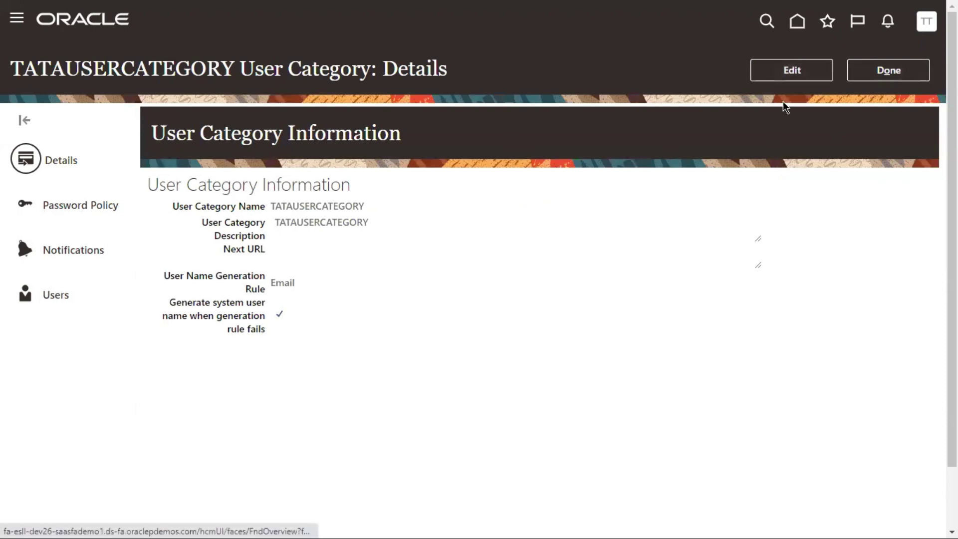
{"action": "left_click", "coordinate": [794, 70]}
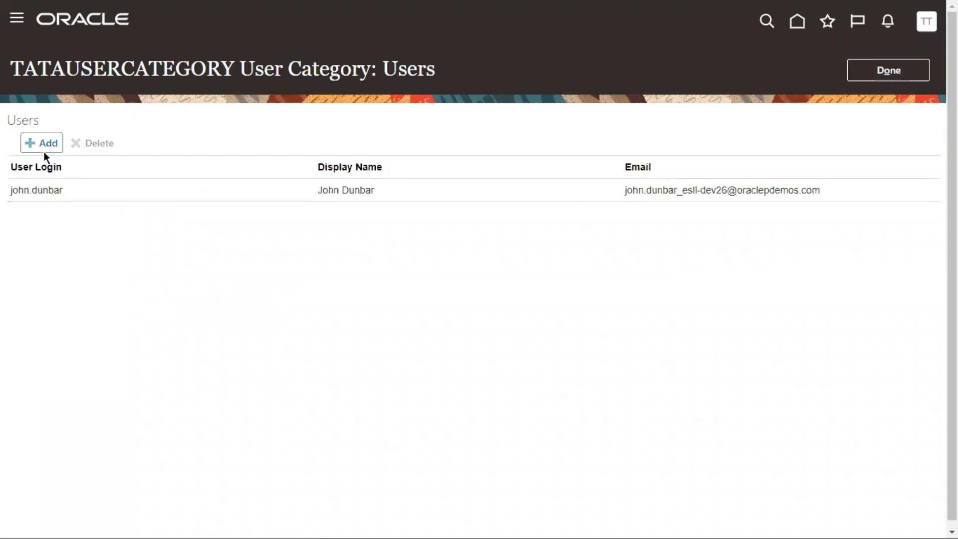
Search by name and add the matching user account to TATAUSERCATEGORY
{"action": "left_click", "coordinate": [44, 151]}
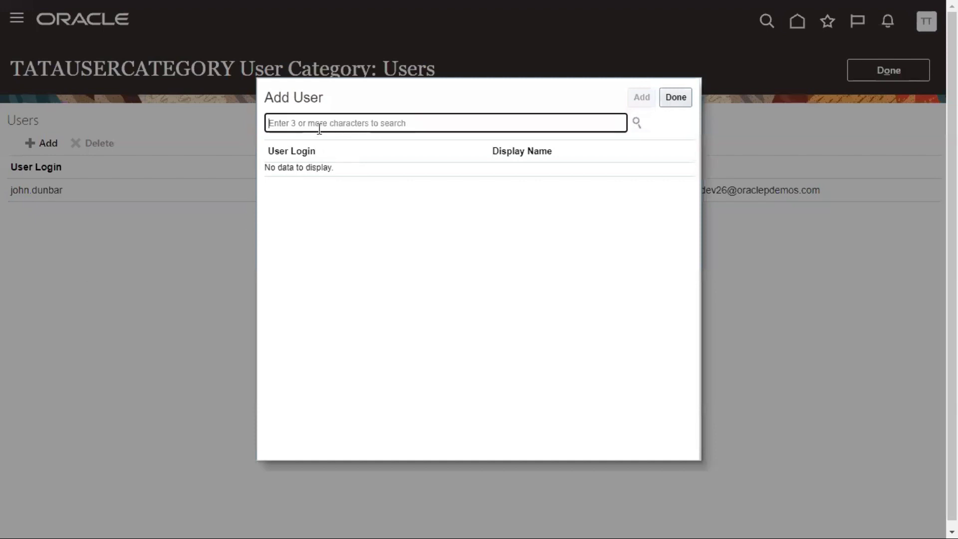
{"action": "type", "text": "trio"}
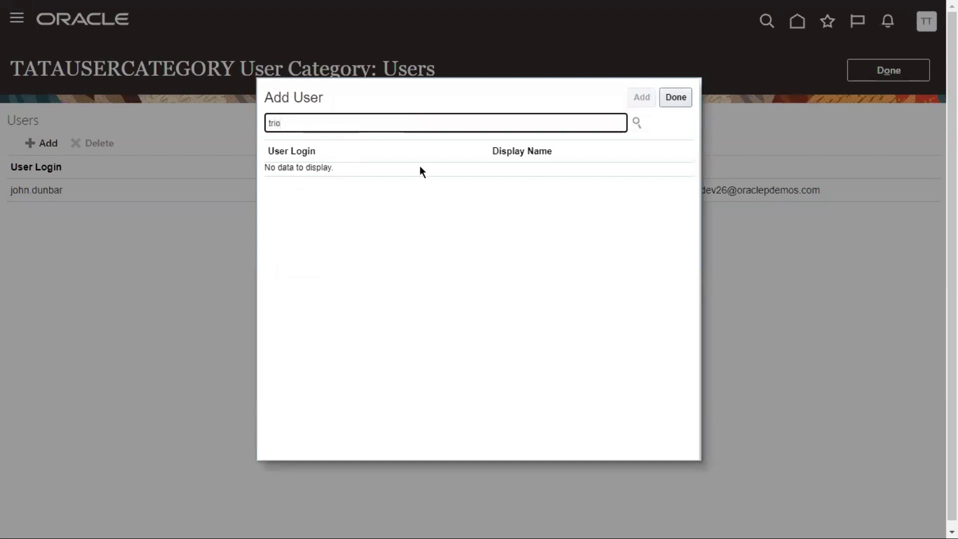
{"action": "left_click", "coordinate": [636, 122]}
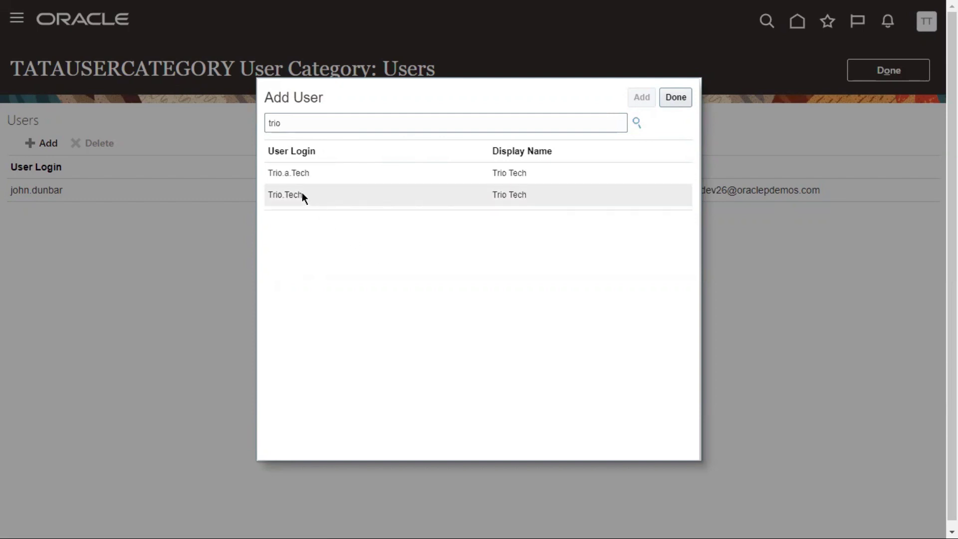
{"action": "left_click", "coordinate": [308, 173]}
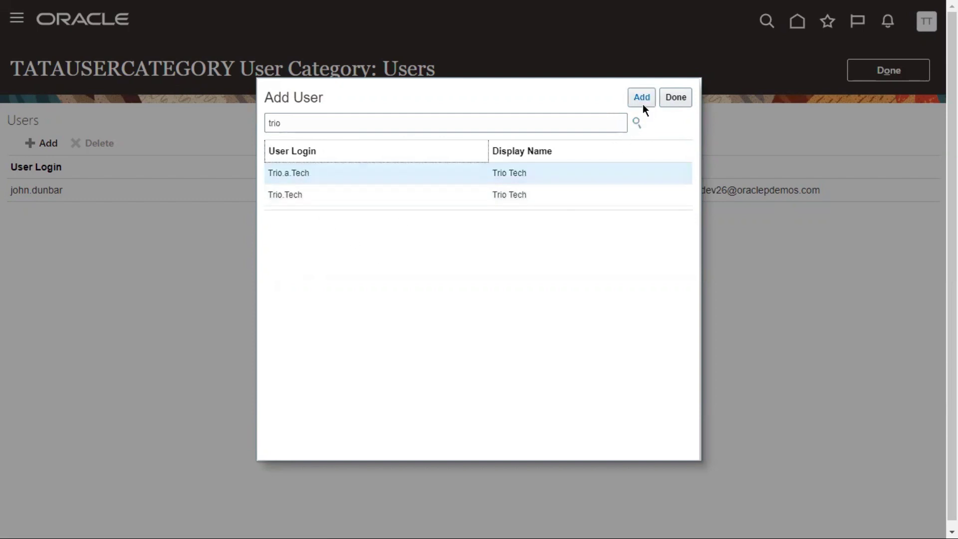
{"action": "left_click", "coordinate": [640, 96]}
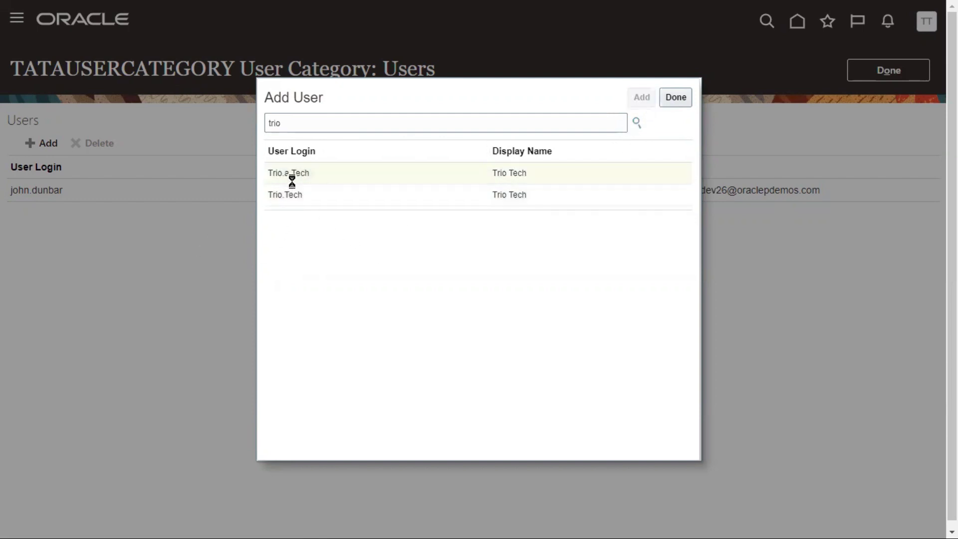
{"action": "left_click", "coordinate": [681, 99]}
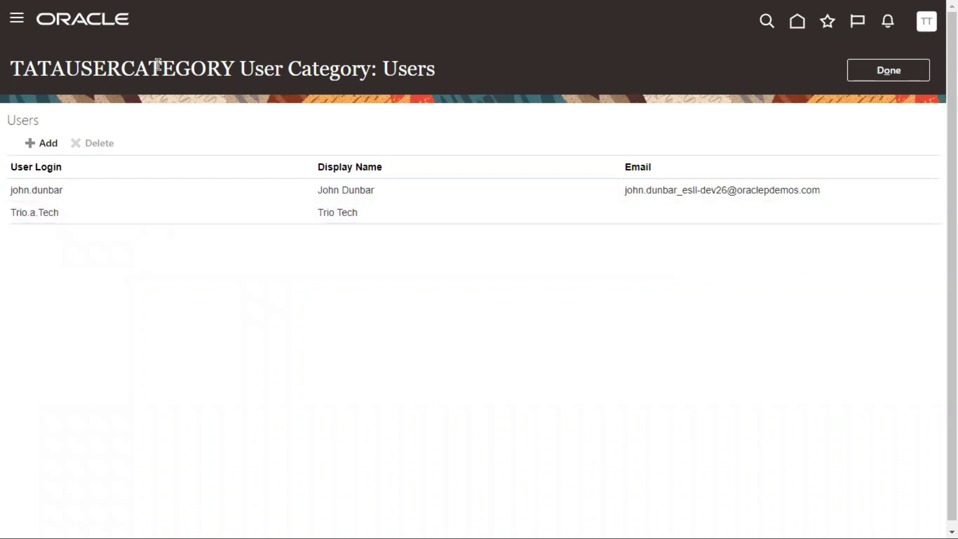
{"action": "left_click_drag", "start_coordinate": [161, 66], "coordinate": [81, 70]}
Save TATAUSERCATEGORY's two-user list, leave the category, and go to the Fusion home page
{"action": "left_click", "coordinate": [43, 209]}
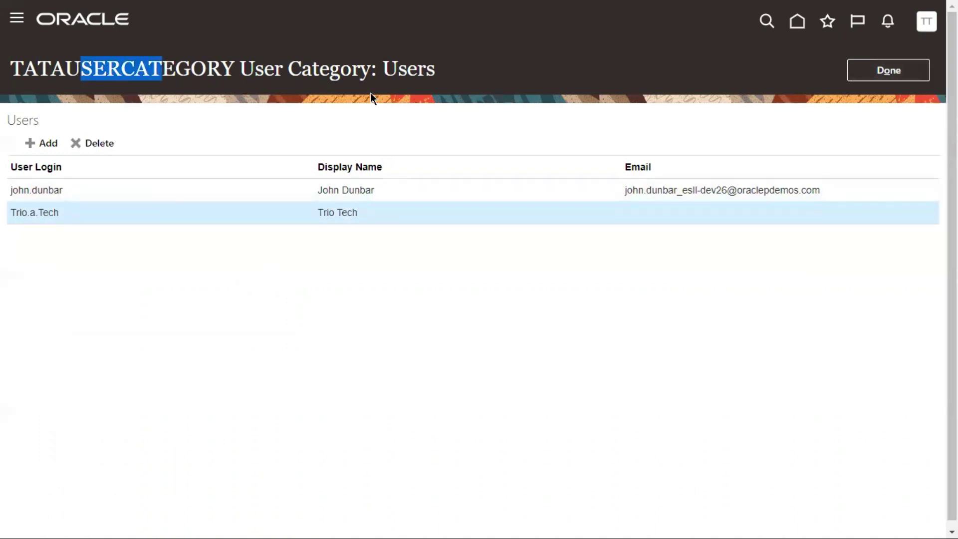
{"action": "left_click", "coordinate": [899, 71]}
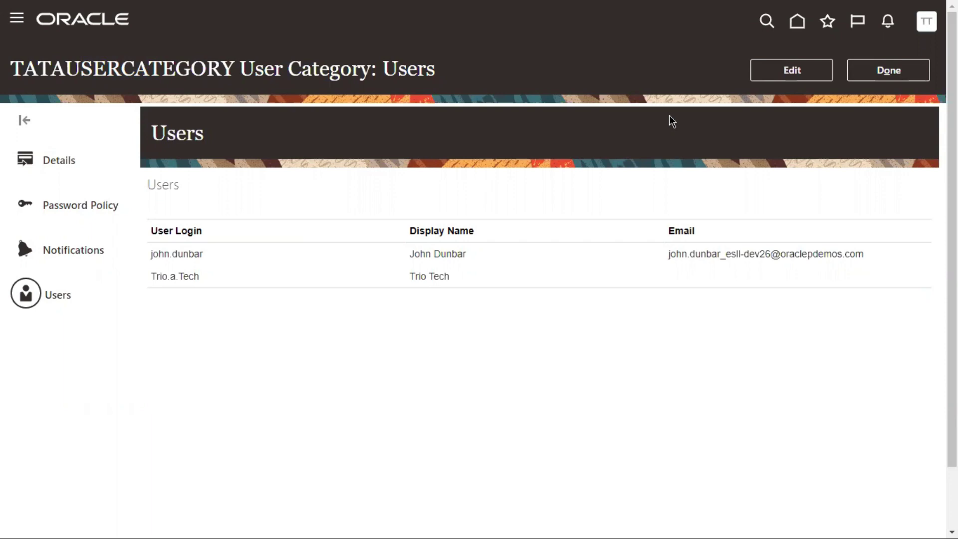
{"action": "left_click", "coordinate": [912, 73]}
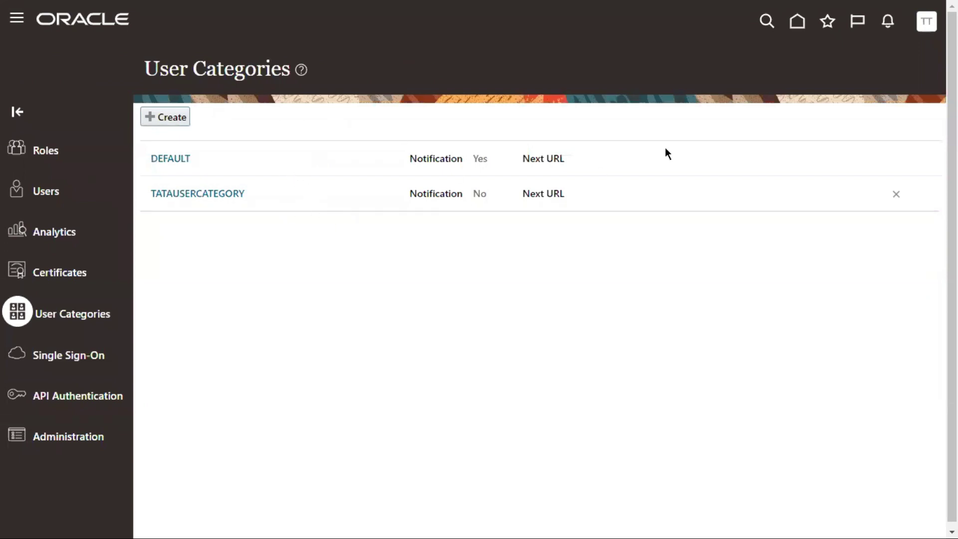
{"action": "left_click", "coordinate": [797, 28]}
Return to the Fusion home page and open the My Client Groups app group
{"action": "left_click", "coordinate": [801, 24]}
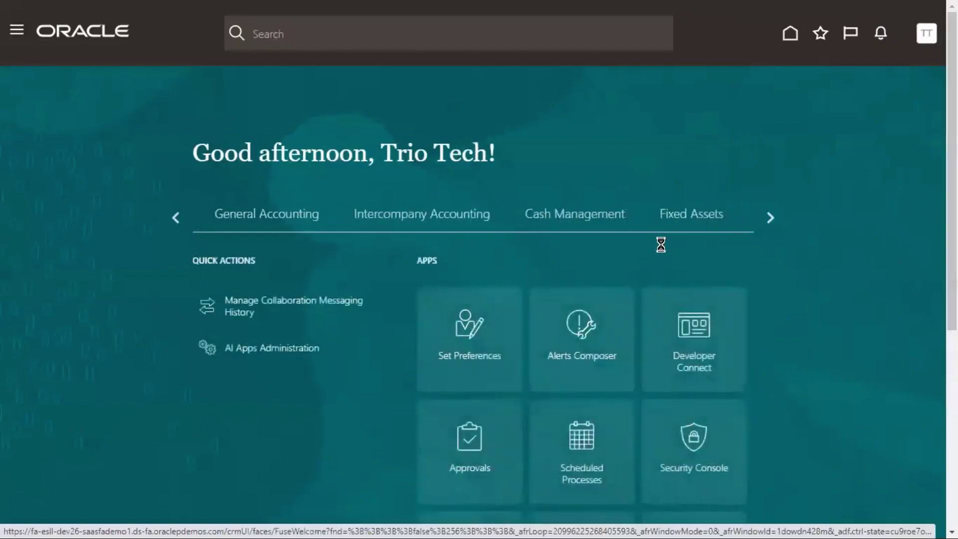
{"action": "left_click", "coordinate": [176, 217]}
{"action": "double_click", "coordinate": [176, 217]}
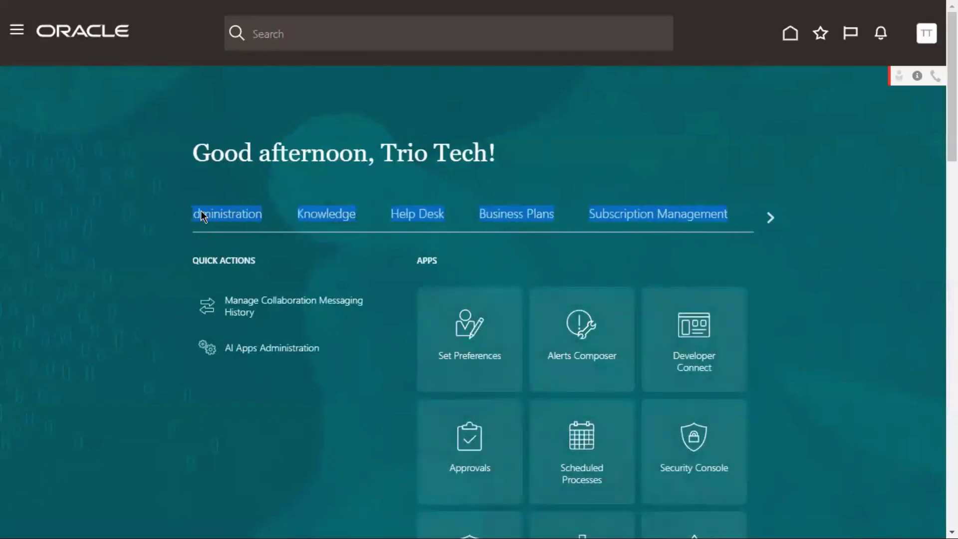
{"action": "left_click", "coordinate": [176, 217]}
{"action": "left_click", "coordinate": [614, 213]}
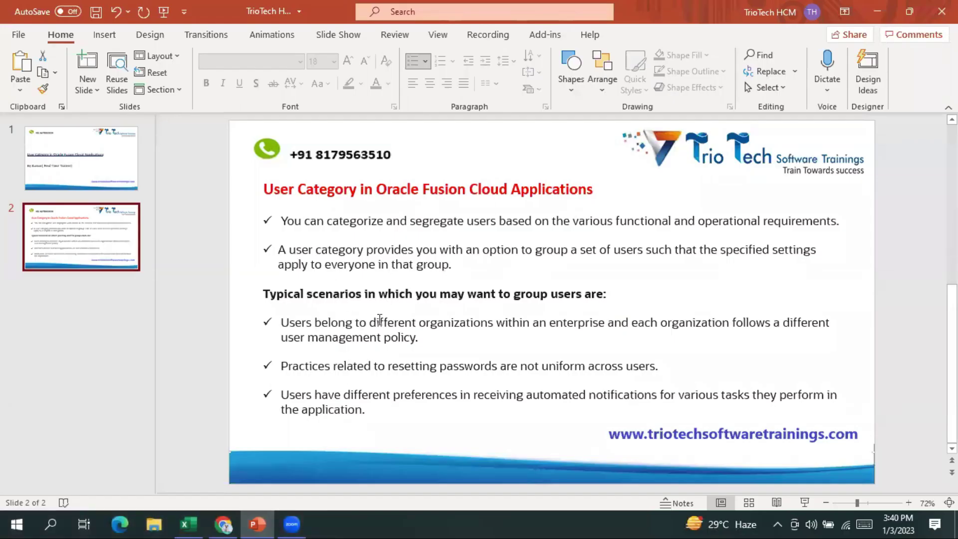
Start the slide show on slide 2, 'User Category in Oracle Fusion Cloud Applications'
{"action": "left_click", "coordinate": [805, 503]}
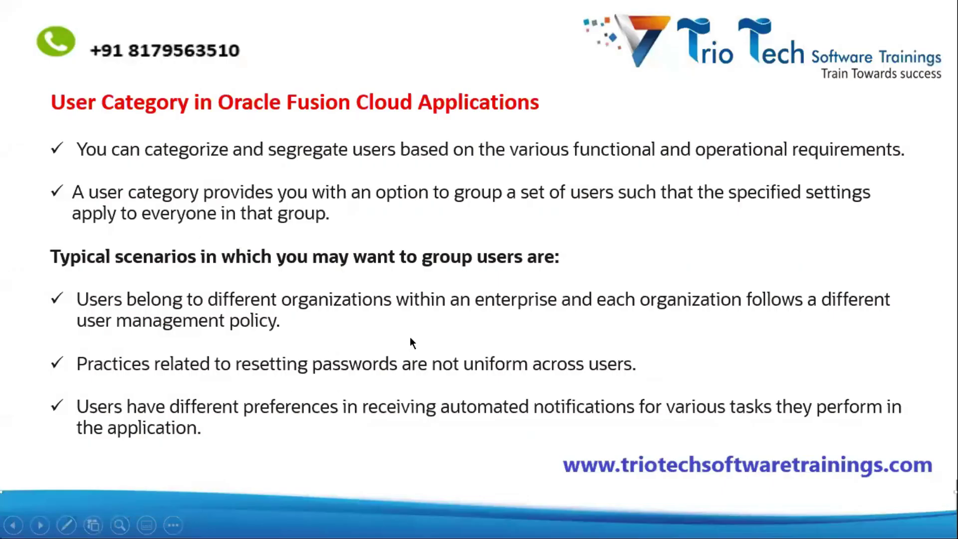